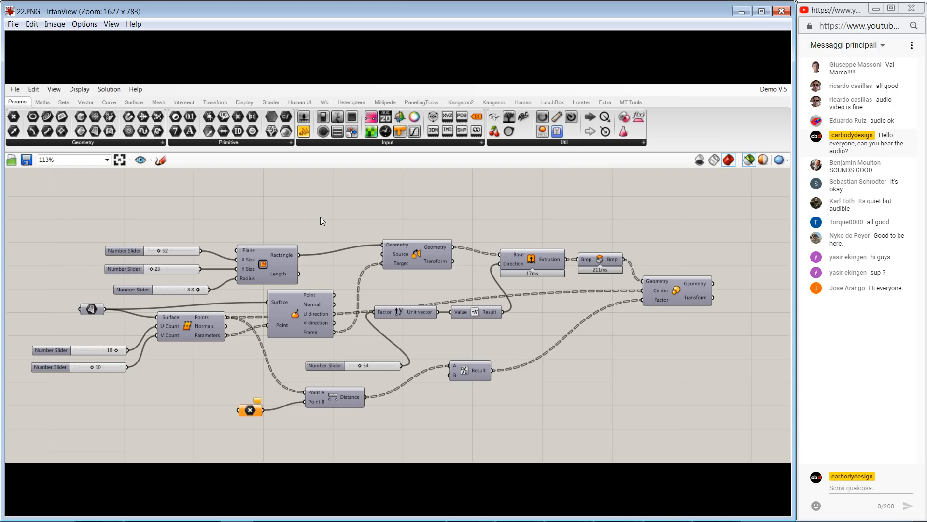
- Page through the presentation images up to the Grasshopper demo slide, and switch to Grasshopper and Rhino
{"action": "key", "text": "Right"}
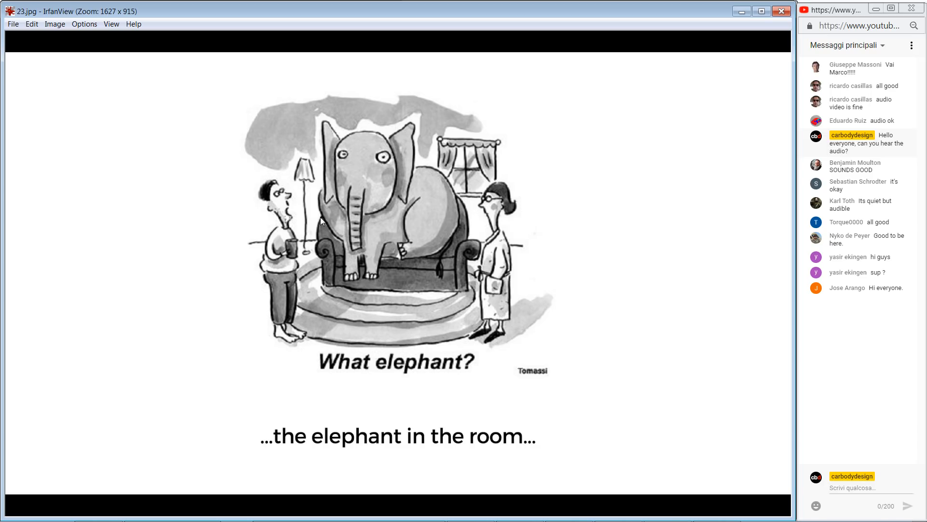
{"action": "key", "text": "space"}
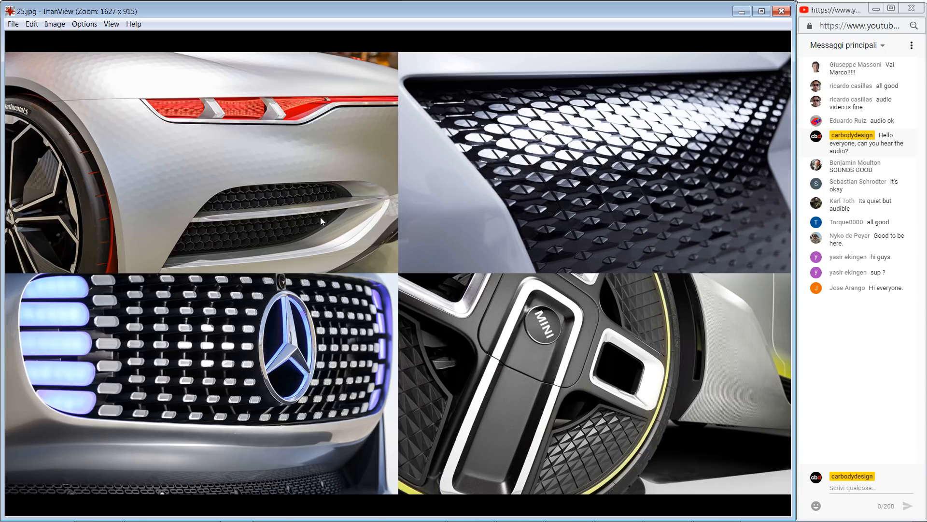
{"action": "key", "text": "Right"}
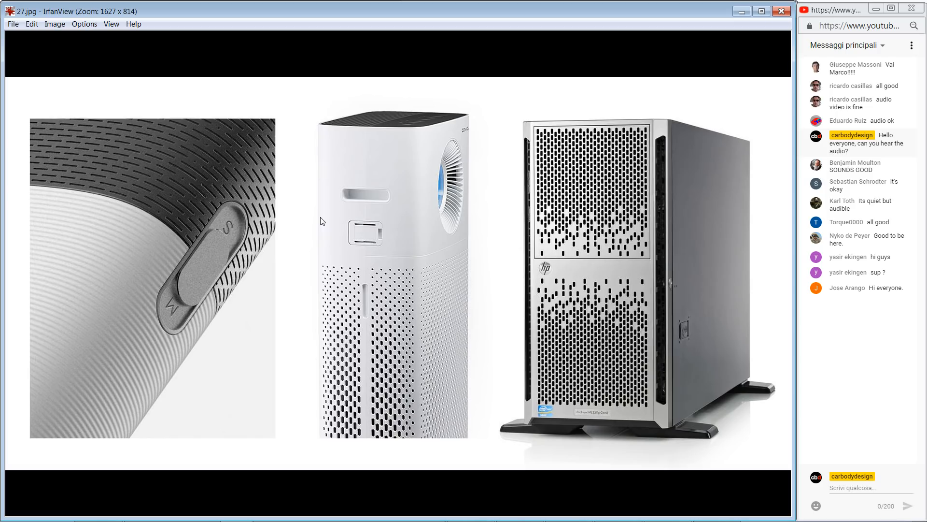
{"action": "key", "text": "space"}
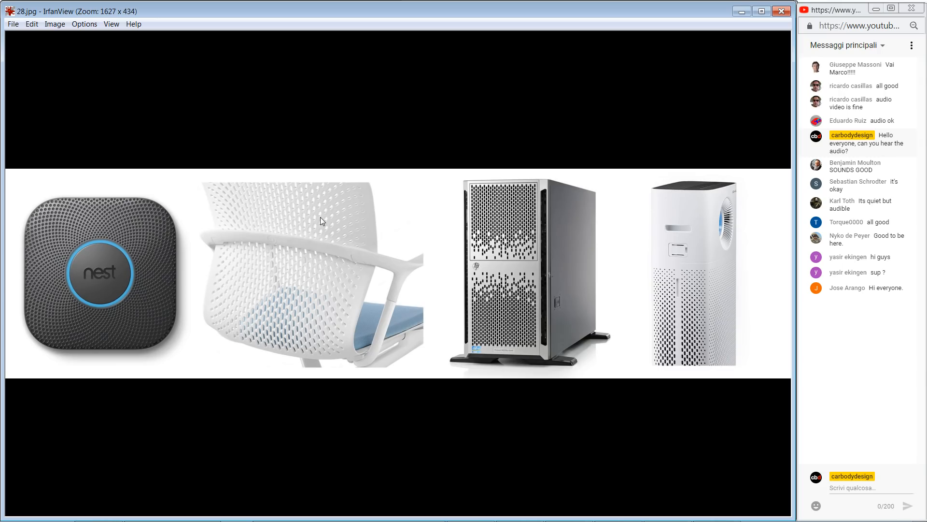
{"action": "key", "text": "space"}
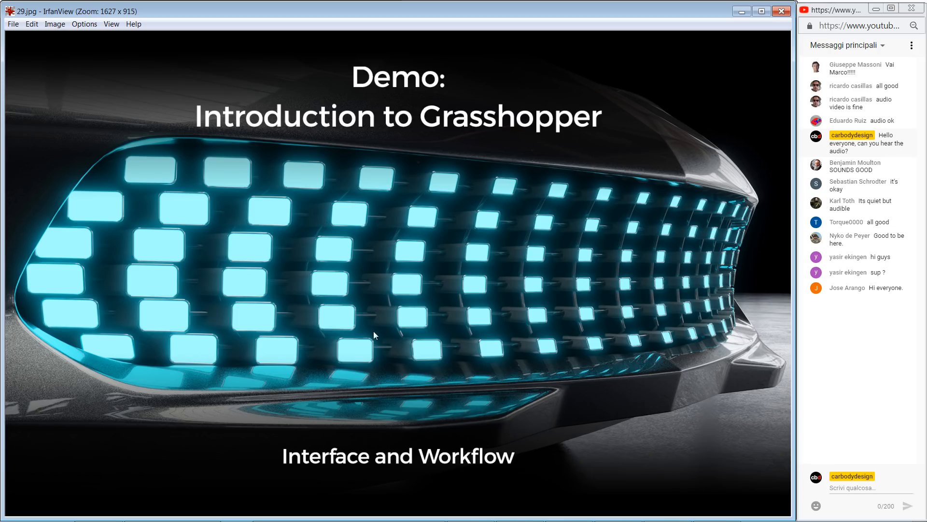
{"action": "left_click", "coordinate": [421, 511]}
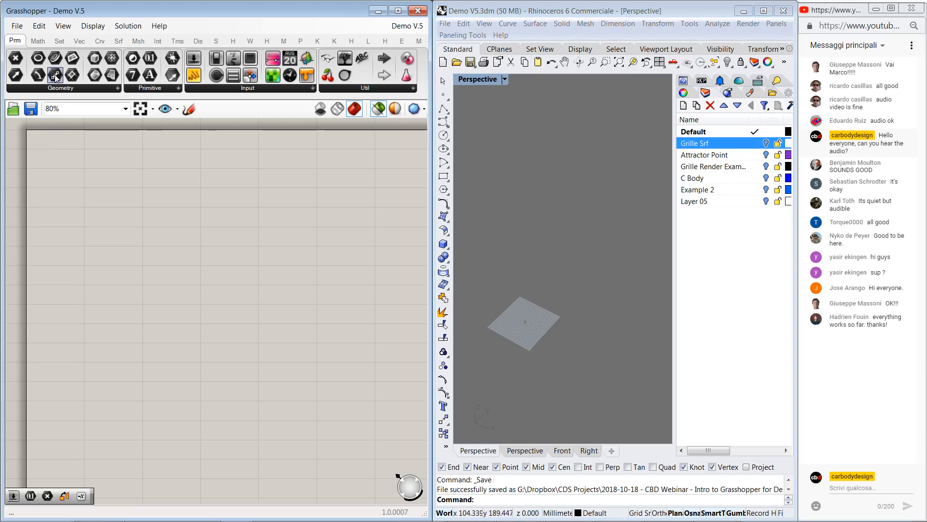
{"action": "left_click_drag", "start_coordinate": [55, 75], "coordinate": [78, 187]}
{"action": "left_click_drag", "start_coordinate": [111, 75], "coordinate": [98, 182]}
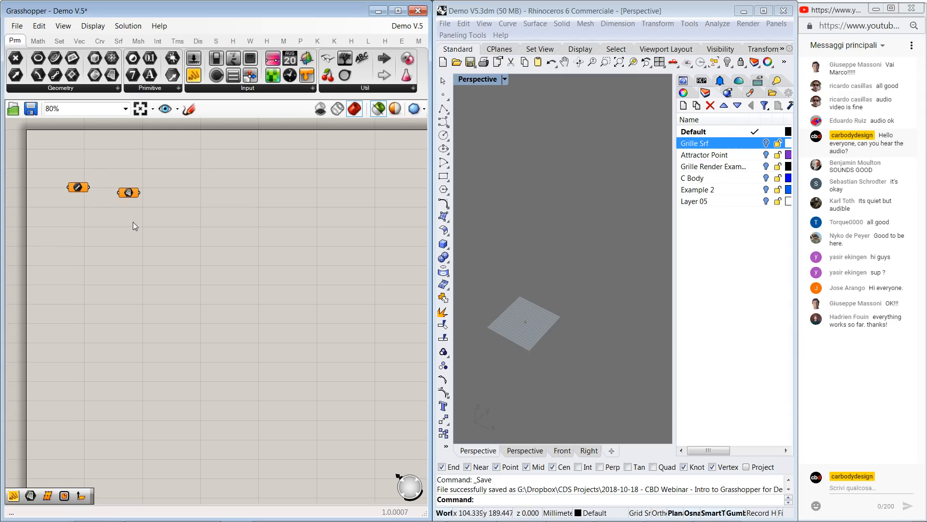
{"action": "key", "text": "ctrl+z"}
{"action": "key", "text": "ctrl+z"}
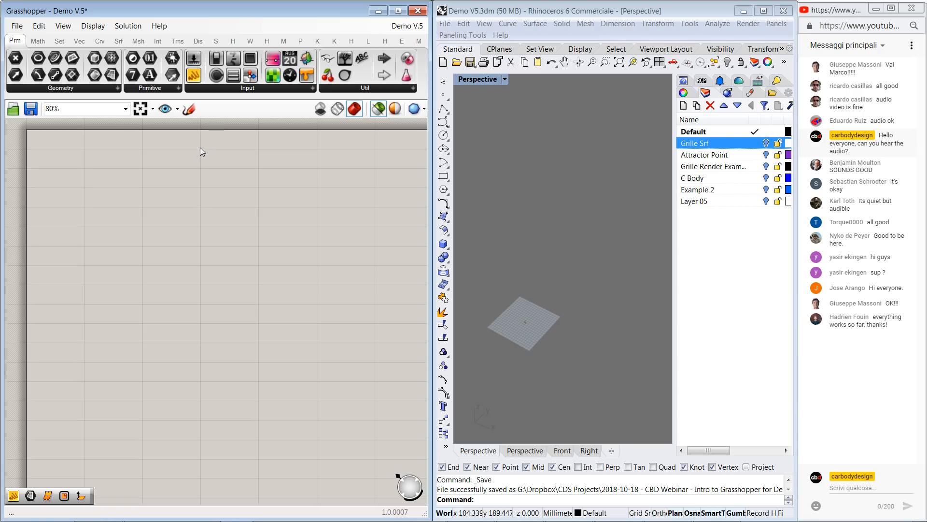
- Look through the Math, Sets, Vector, Curve and Surface component categories, including the full list of surface analysis components
{"action": "left_click", "coordinate": [37, 42]}
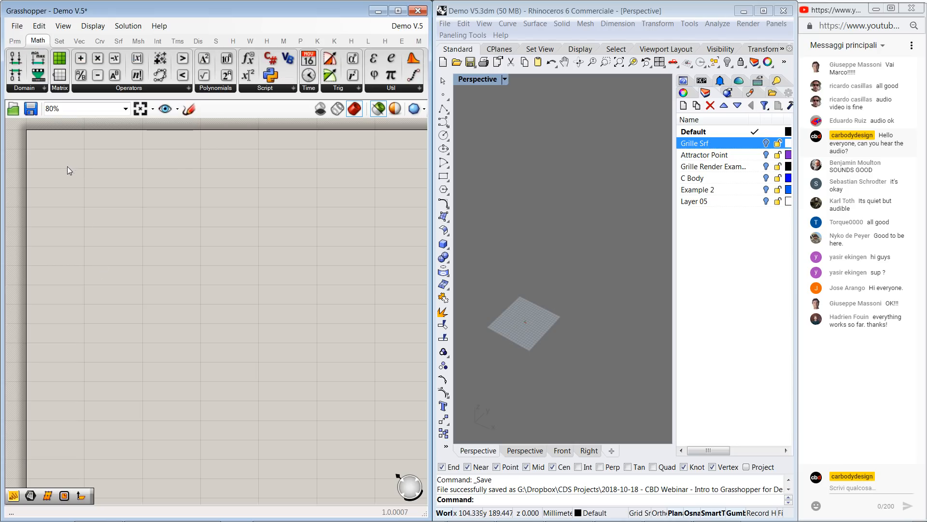
{"action": "left_click", "coordinate": [59, 41]}
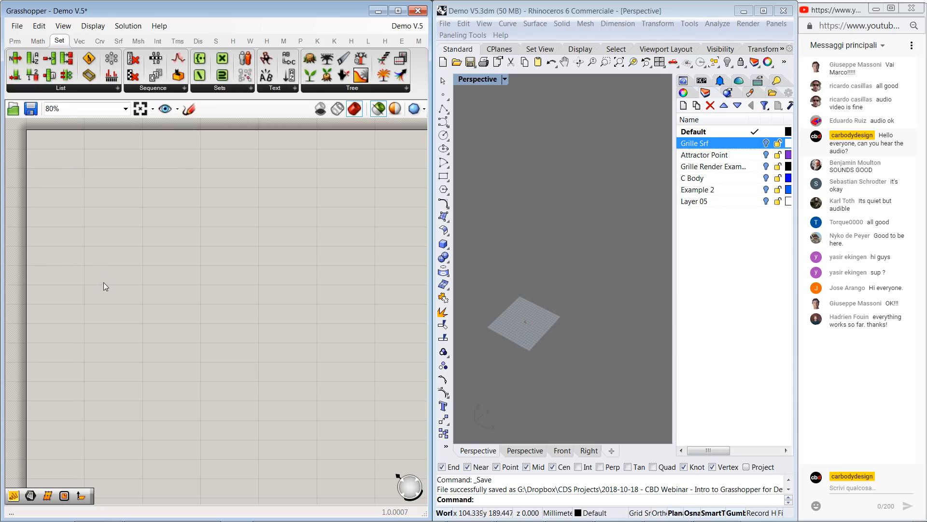
{"action": "left_click", "coordinate": [80, 42]}
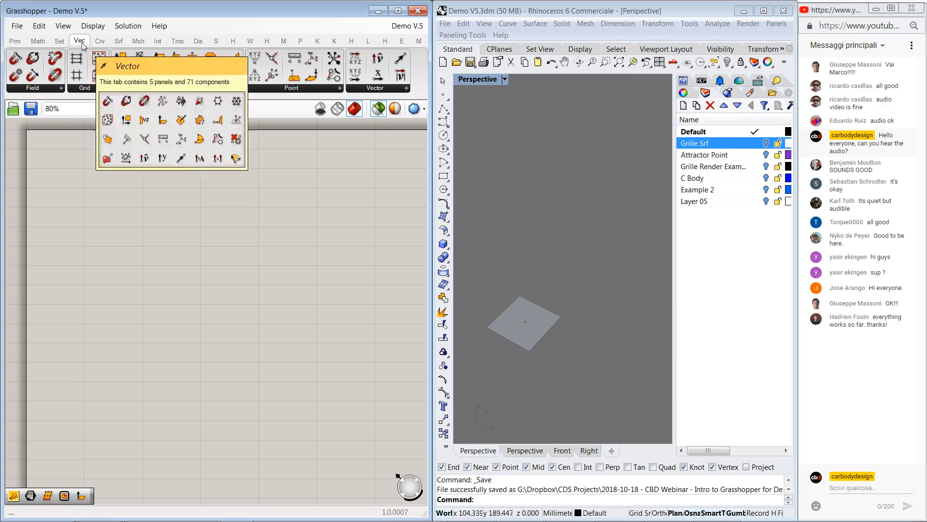
{"action": "left_click", "coordinate": [99, 41]}
{"action": "left_click", "coordinate": [118, 41]}
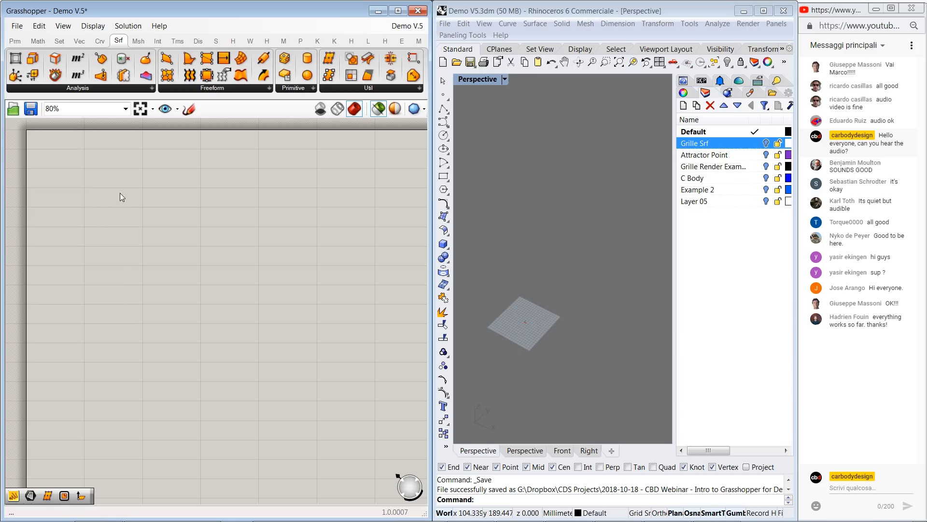
{"action": "left_click", "coordinate": [117, 88]}
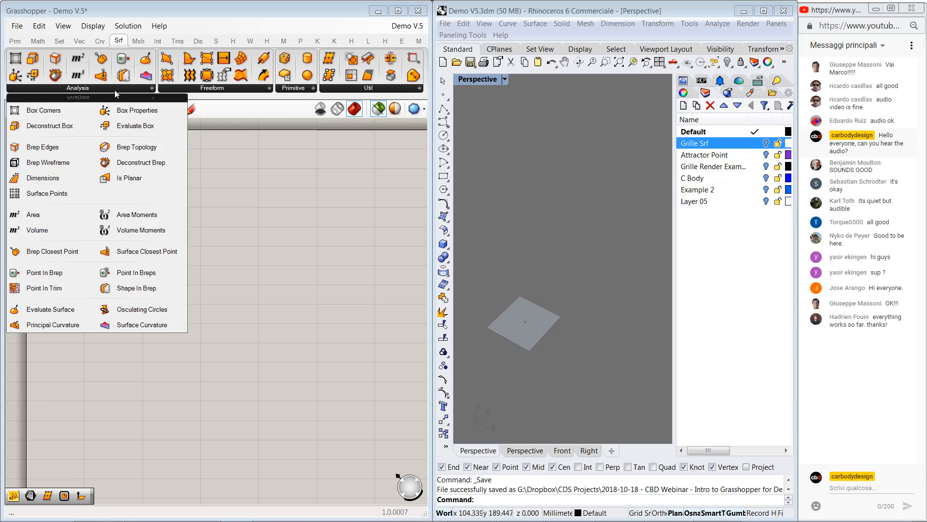
{"action": "left_click", "coordinate": [319, 168]}
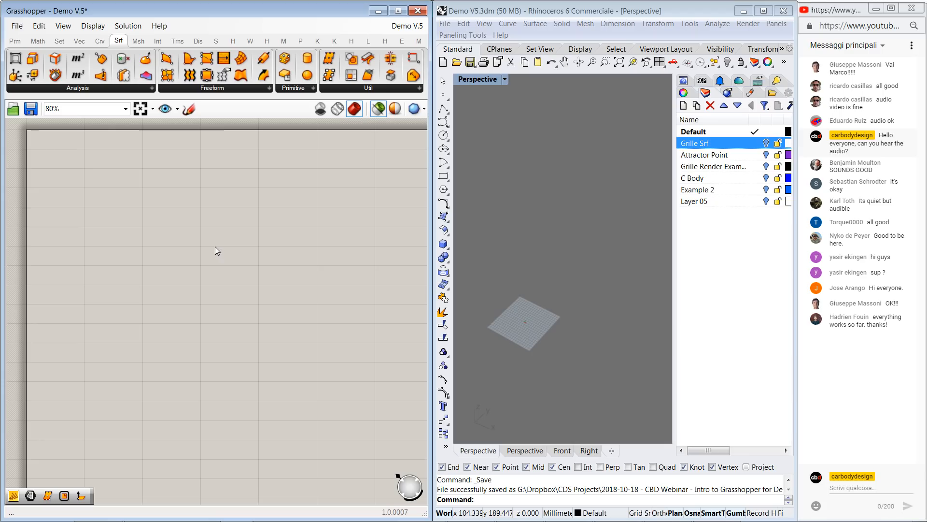
{"action": "right_click_drag", "start_coordinate": [198, 208], "coordinate": [189, 226]}
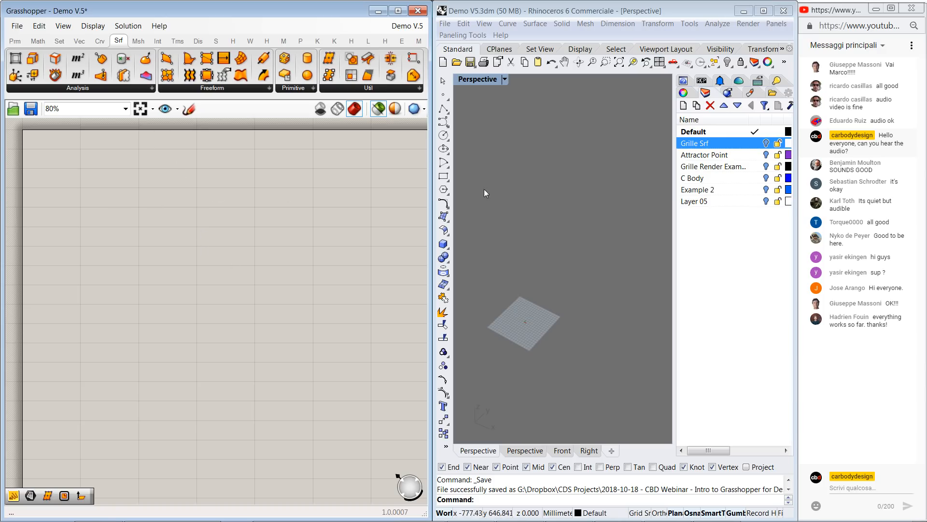
{"action": "scroll", "coordinate": [549, 215], "scroll_direction": "up", "scroll_amount": 5}
{"action": "right_click_drag", "start_coordinate": [548, 215], "coordinate": [564, 132], "text": "shift"}
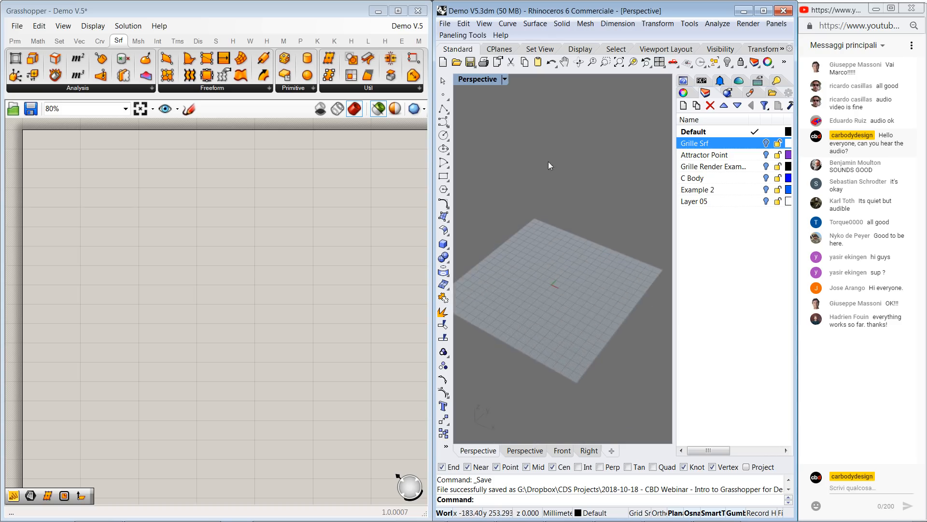
{"action": "scroll", "coordinate": [543, 221], "scroll_direction": "down", "scroll_amount": 2}
{"action": "scroll", "coordinate": [550, 216], "scroll_direction": "up", "scroll_amount": 8}
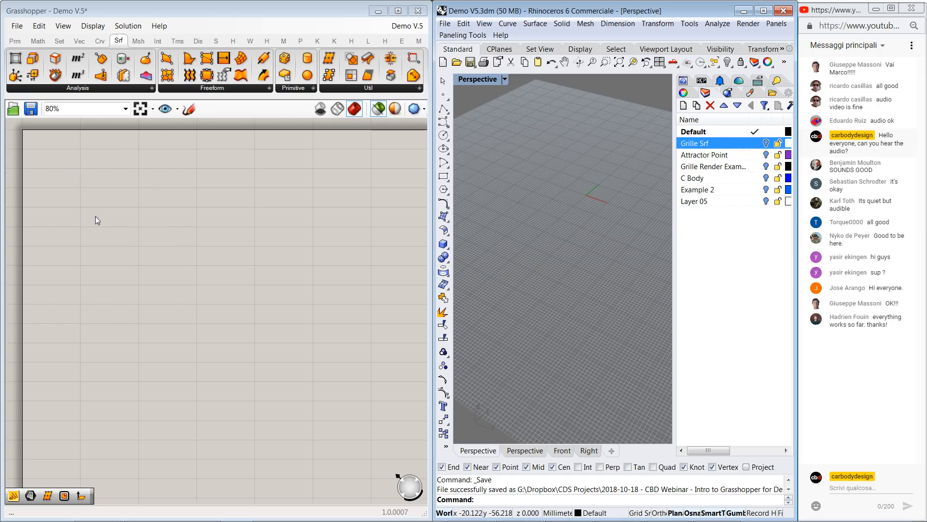
- Place a Construct Point component from the Vector category near the upper corner of the Grasshopper canvas
{"action": "left_click", "coordinate": [15, 41]}
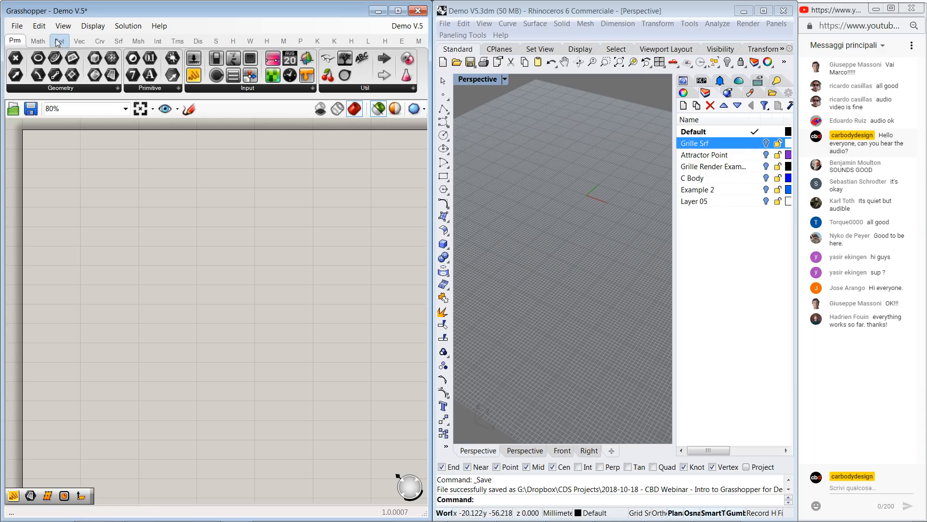
{"action": "left_click", "coordinate": [80, 42]}
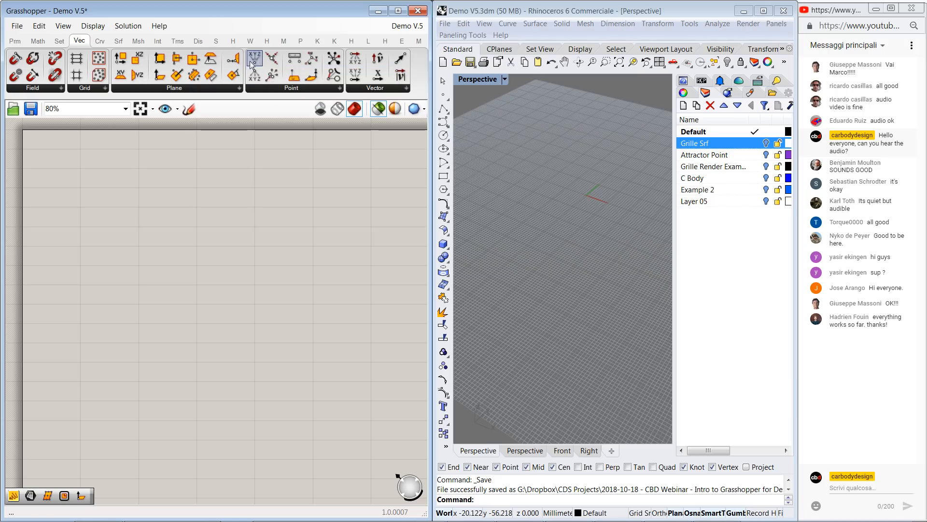
{"action": "left_click_drag", "start_coordinate": [252, 64], "coordinate": [122, 167]}
{"action": "right_click_drag", "start_coordinate": [126, 168], "coordinate": [151, 205]}
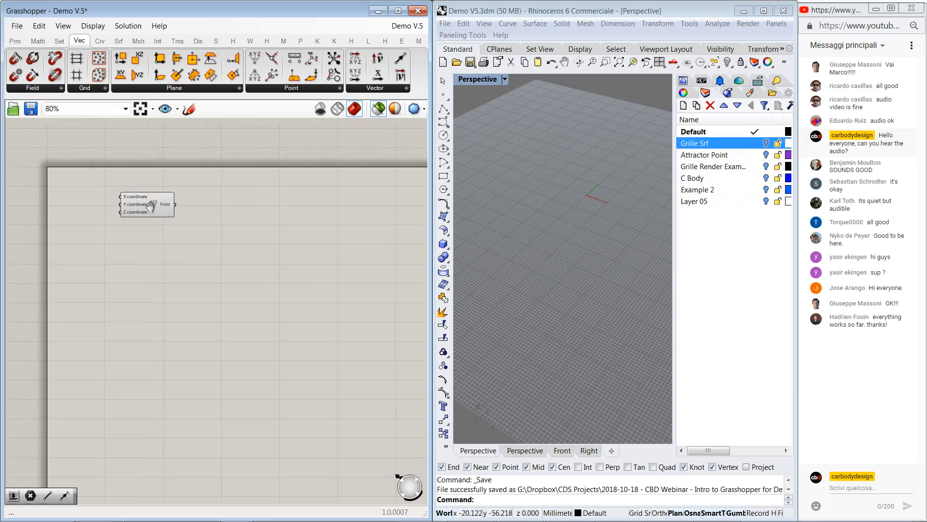
{"action": "scroll", "coordinate": [148, 169], "scroll_direction": "up", "scroll_amount": 5}
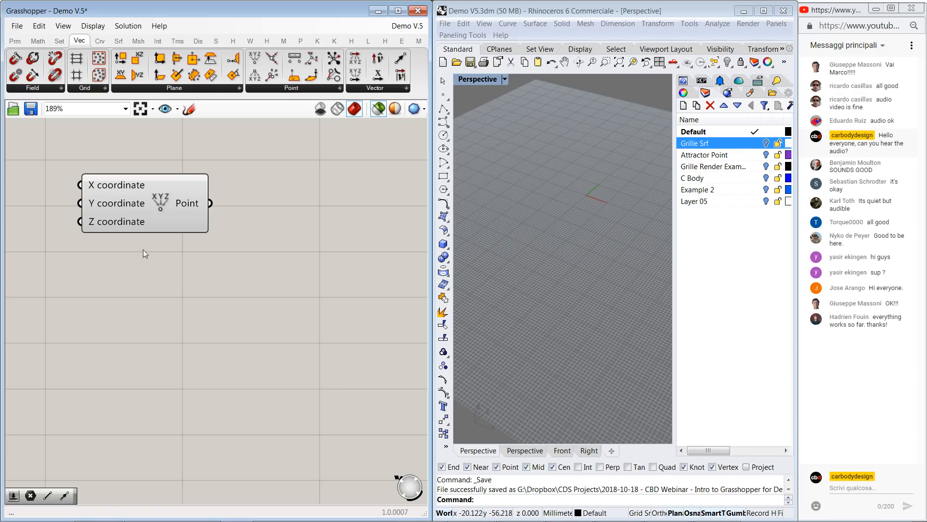
- Examine the Construct Point component's preview in the Rhino viewport and the default value of its X coordinate input
{"action": "left_click", "coordinate": [158, 202]}
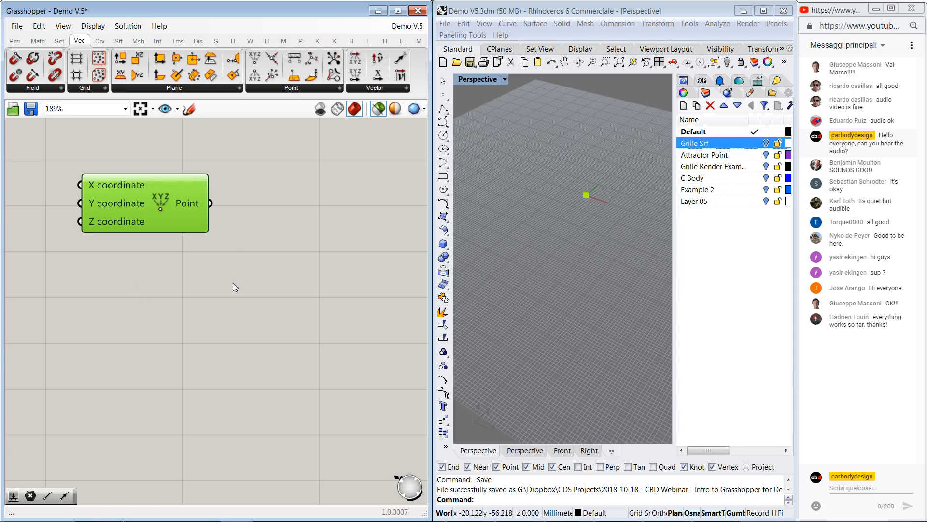
{"action": "scroll", "coordinate": [589, 191], "scroll_direction": "up", "scroll_amount": 5}
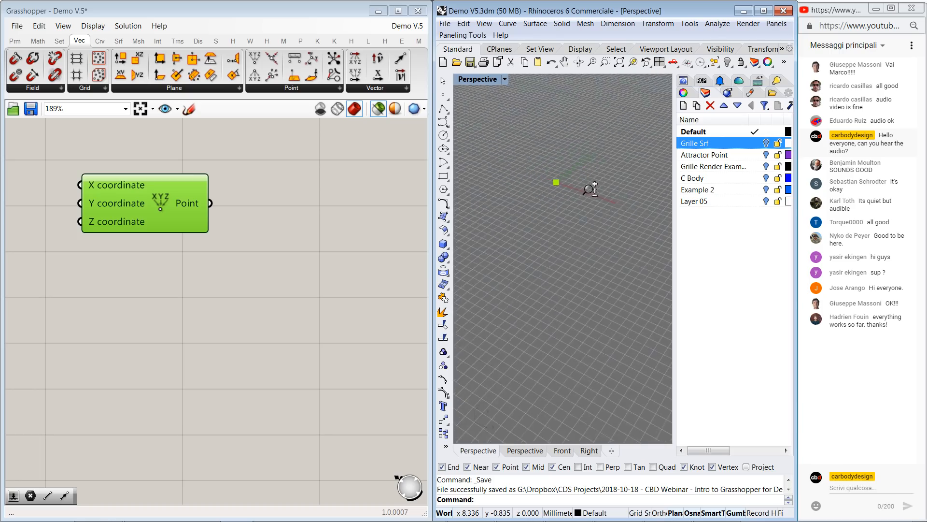
{"action": "scroll", "coordinate": [590, 190], "scroll_direction": "down", "scroll_amount": 2}
{"action": "right_click_drag", "start_coordinate": [577, 187], "coordinate": [586, 201], "text": "shift"}
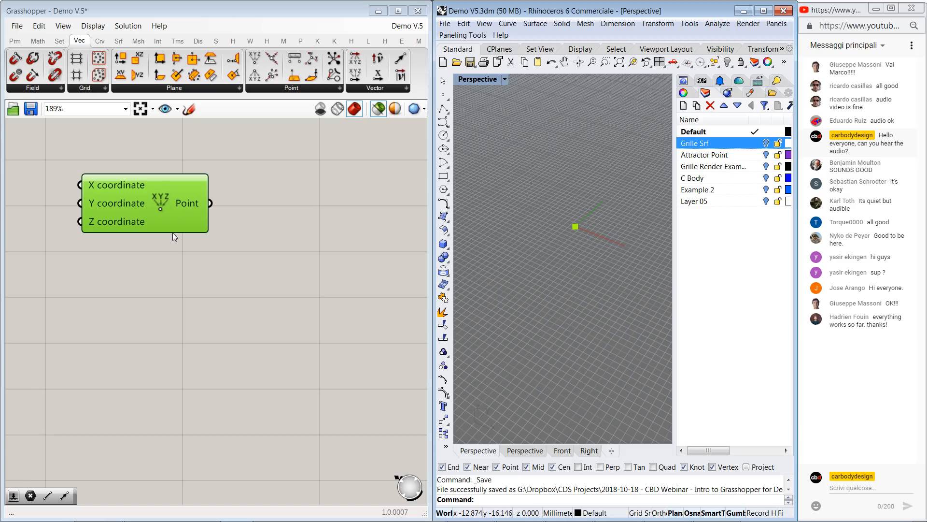
{"action": "left_click", "coordinate": [177, 248]}
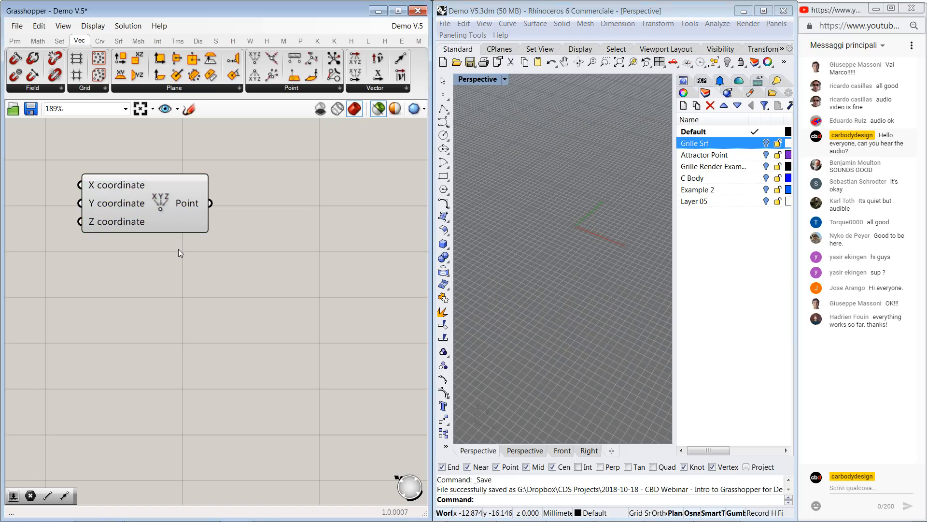
{"action": "left_click", "coordinate": [179, 204]}
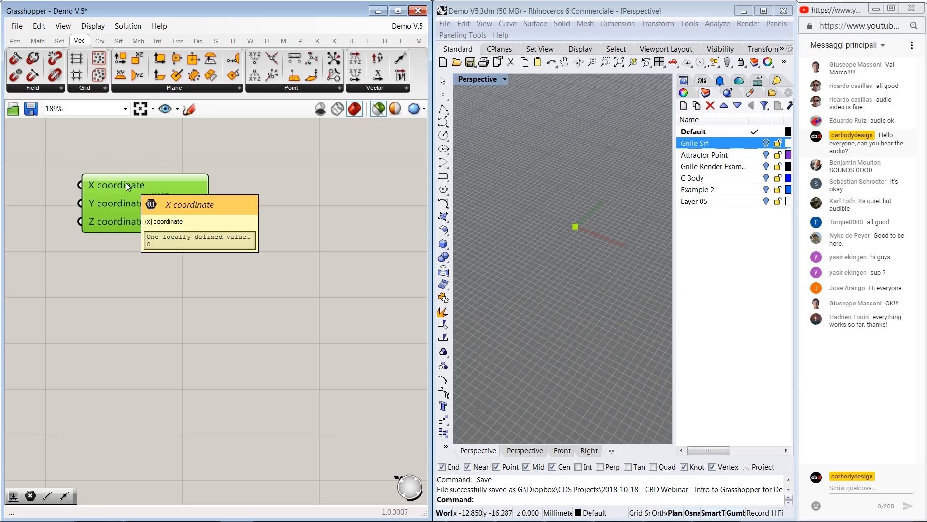
{"action": "mouse_move", "coordinate": [125, 184]}
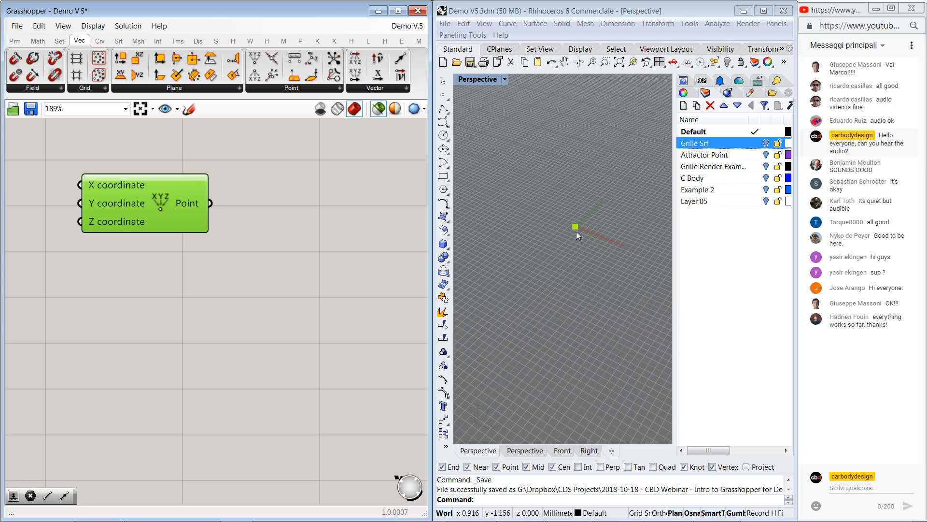
{"action": "mouse_move", "coordinate": [577, 230]}
{"action": "right_mouse_down", "text": "ctrl"}
{"action": "mouse_move", "coordinate": [578, 207]}
{"action": "mouse_move", "coordinate": [581, 224]}
{"action": "right_mouse_up", "text": "ctrl"}
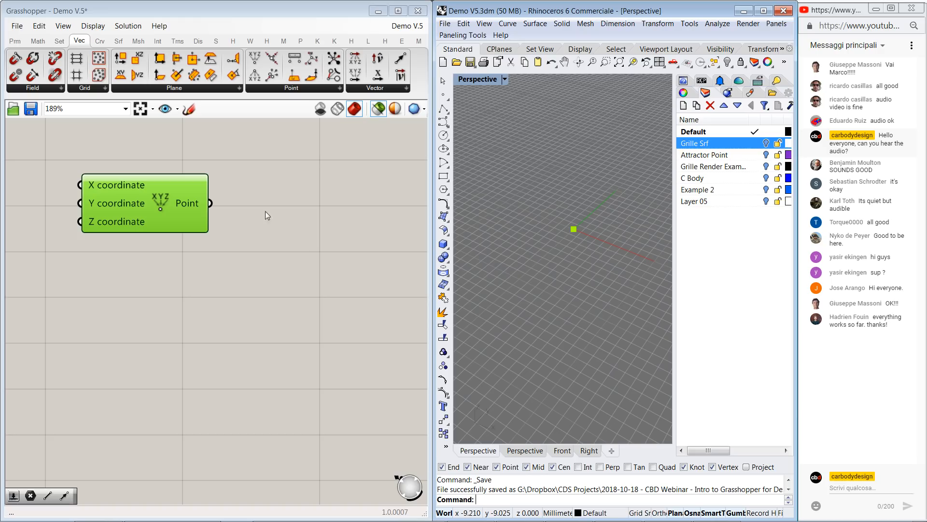
{"action": "left_click", "coordinate": [165, 204]}
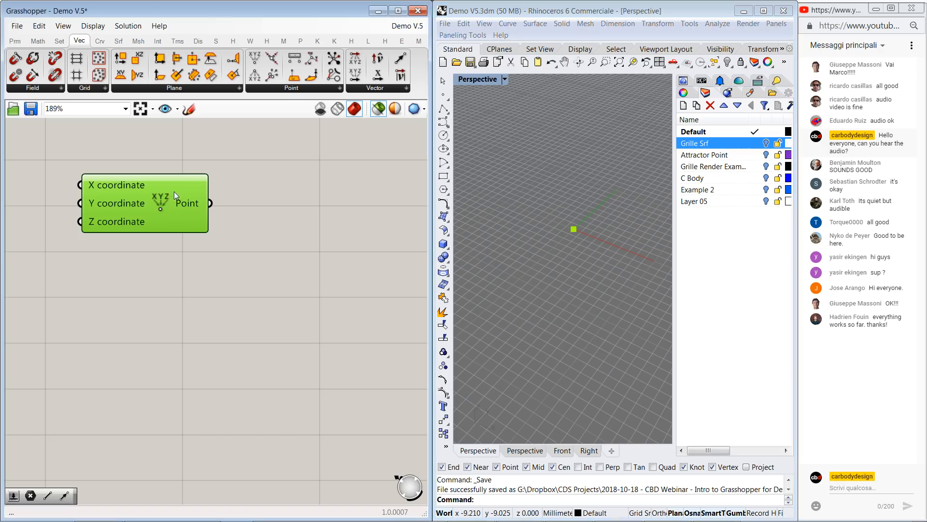
- Move the Construct Point component aside, and add a Number Slider next to its inputs with the value 0.018
{"action": "left_click_drag", "start_coordinate": [174, 191], "coordinate": [253, 206]}
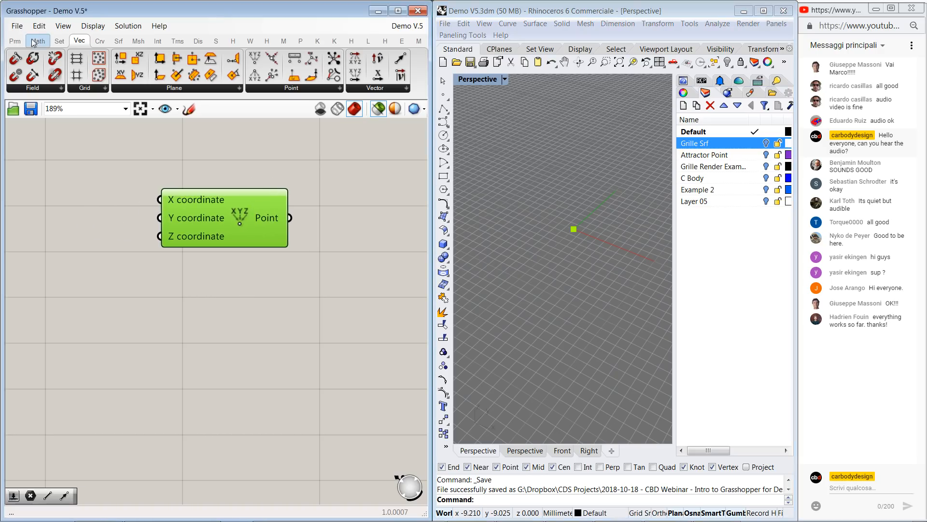
{"action": "left_click", "coordinate": [15, 41]}
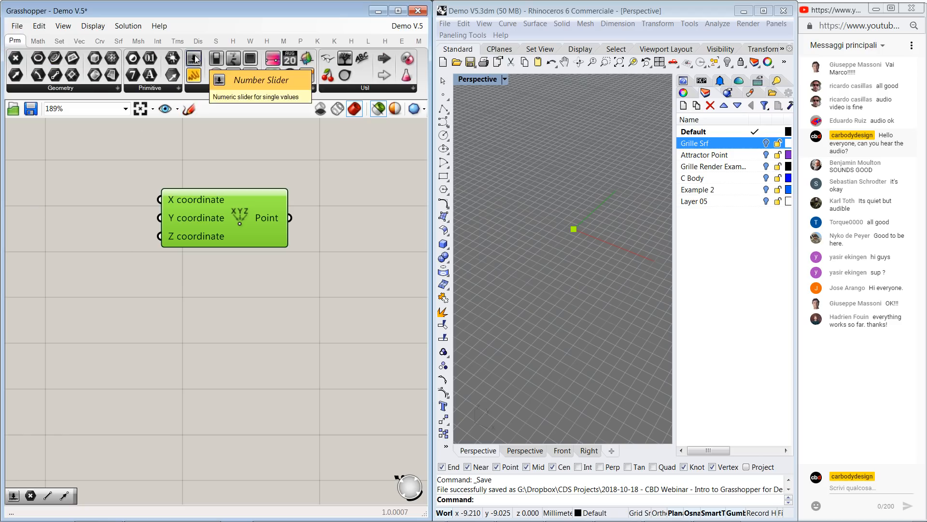
{"action": "left_click_drag", "start_coordinate": [193, 58], "coordinate": [45, 184]}
{"action": "left_click_drag", "start_coordinate": [190, 216], "coordinate": [262, 200]}
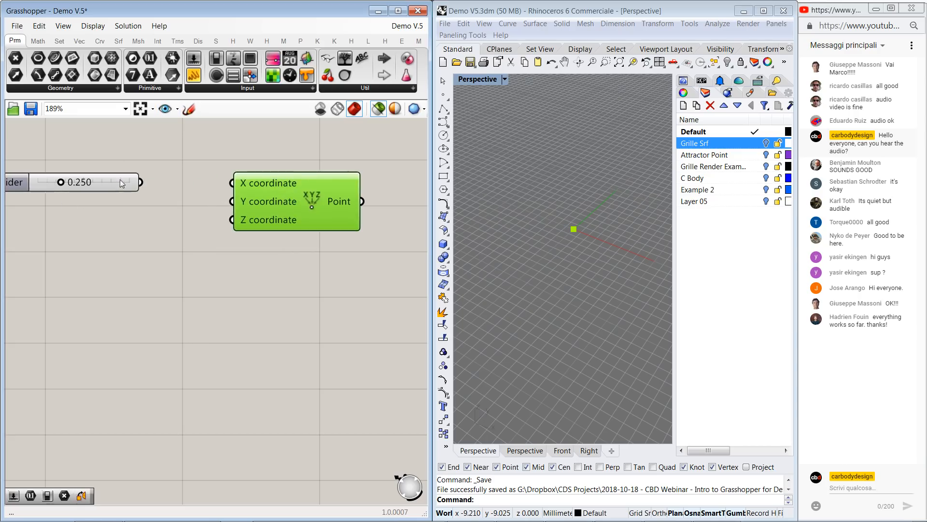
{"action": "left_click_drag", "start_coordinate": [126, 190], "coordinate": [102, 182]}
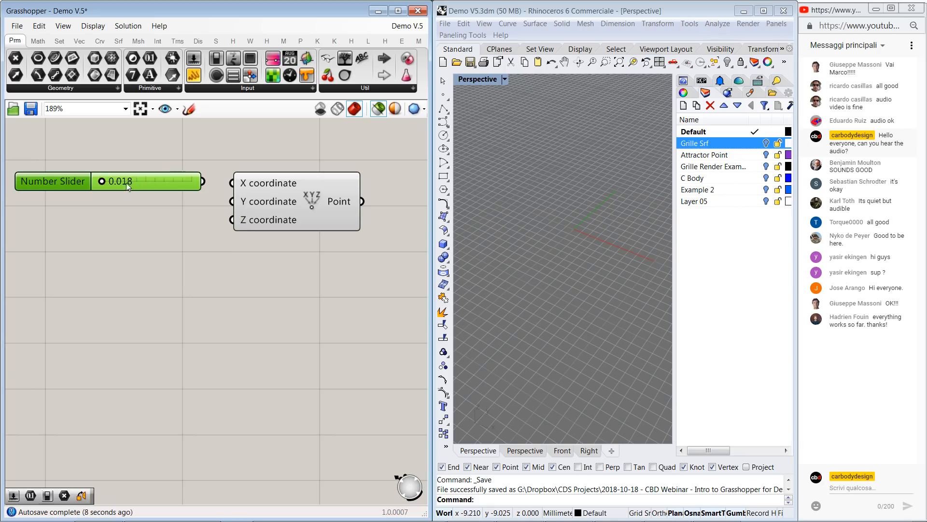
- Set the Number Slider's numeric domain to a minimum of -10 and a maximum of 10
{"action": "double_click", "coordinate": [60, 179]}
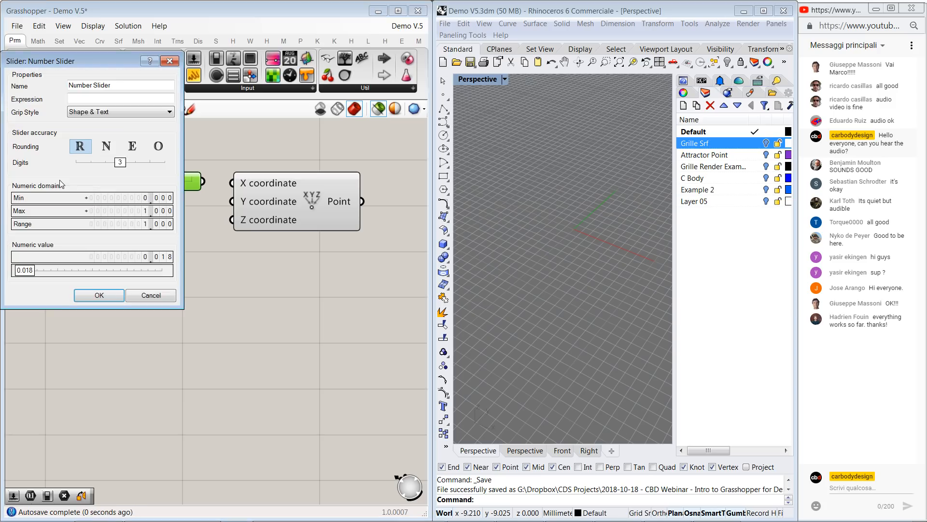
{"action": "double_click", "coordinate": [133, 197]}
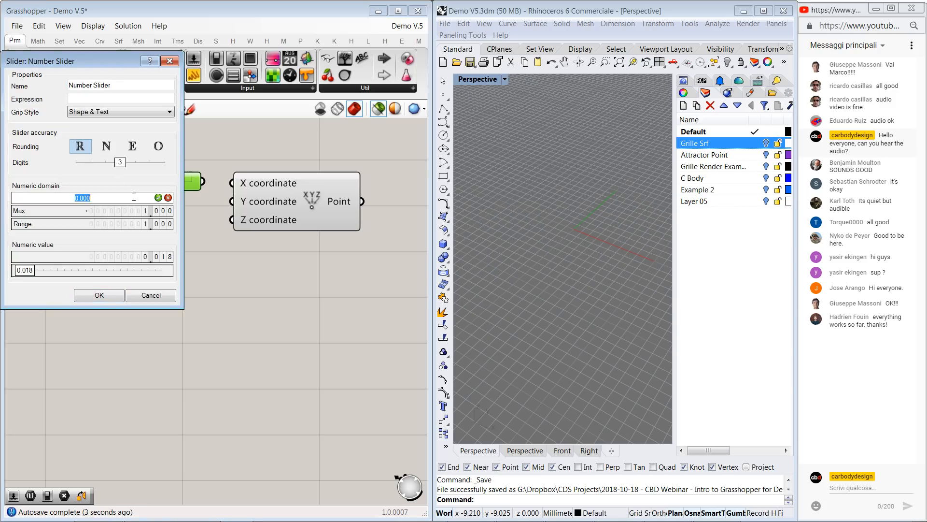
{"action": "type", "text": "-10"}
{"action": "left_click", "coordinate": [158, 198]}
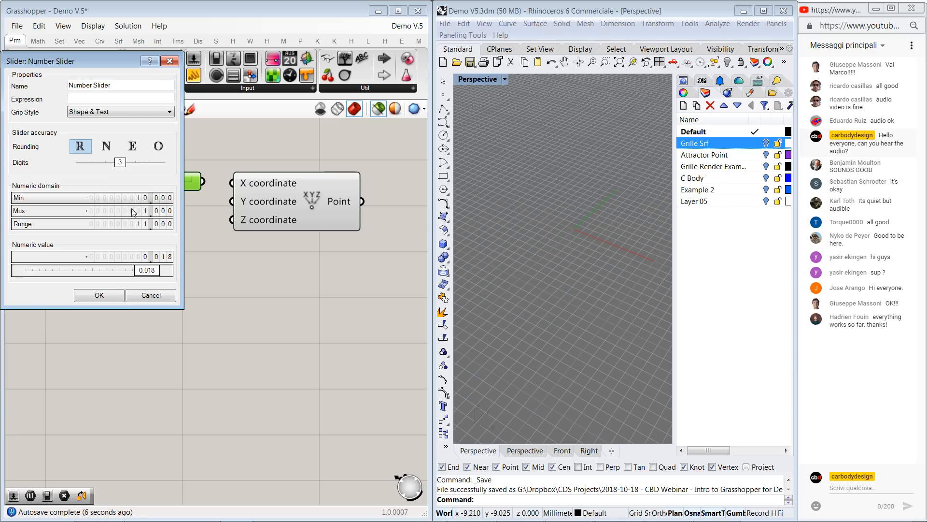
{"action": "double_click", "coordinate": [119, 214]}
{"action": "type", "text": "10"}
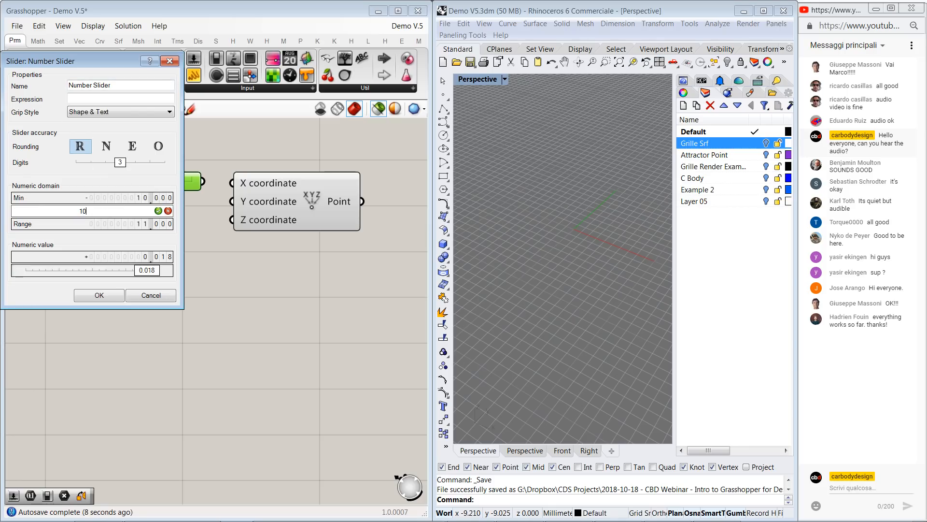
{"action": "left_click", "coordinate": [159, 210]}
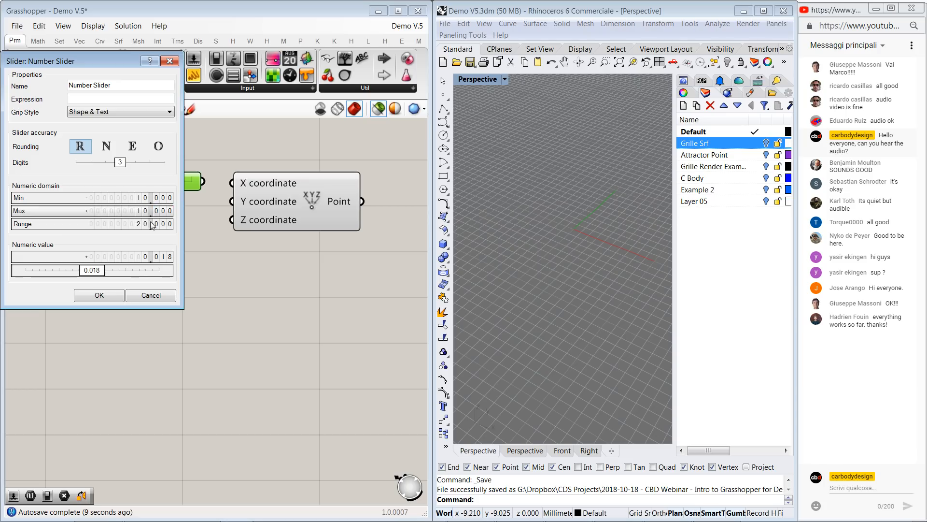
{"action": "left_click", "coordinate": [104, 295]}
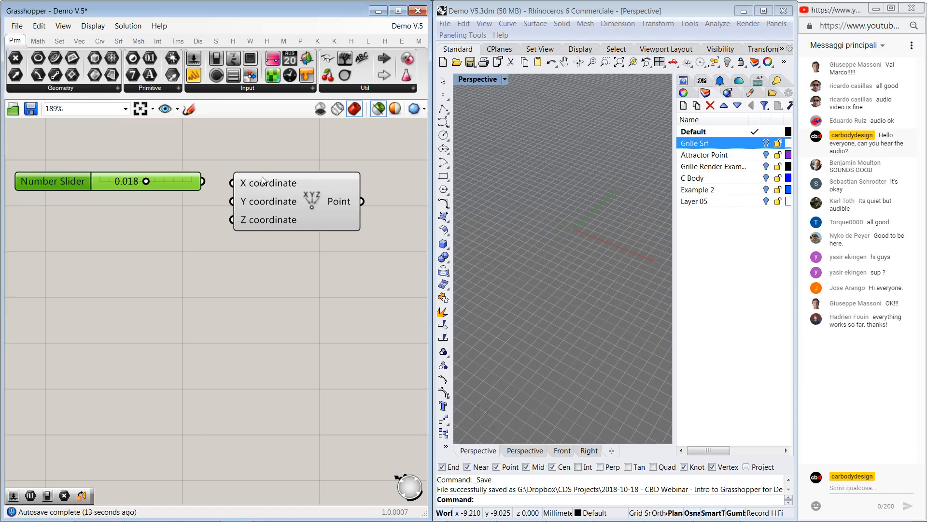
- Move the Construct Point component farther from the slider, and wire the slider into its X coordinate input with the value -6.949
{"action": "left_click", "coordinate": [310, 196]}
{"action": "left_click_drag", "start_coordinate": [310, 196], "coordinate": [336, 189]}
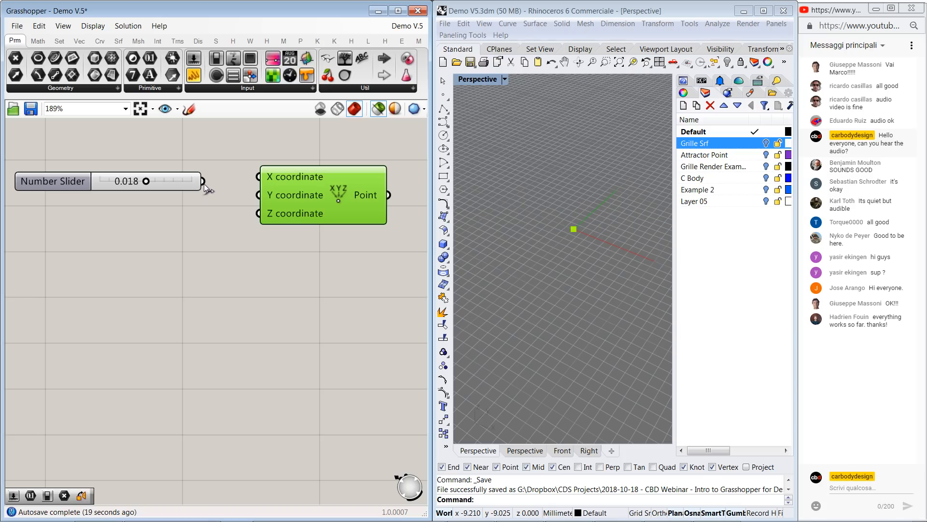
{"action": "left_click_drag", "start_coordinate": [203, 182], "coordinate": [235, 182]}
{"action": "left_click_drag", "start_coordinate": [253, 179], "coordinate": [253, 176]}
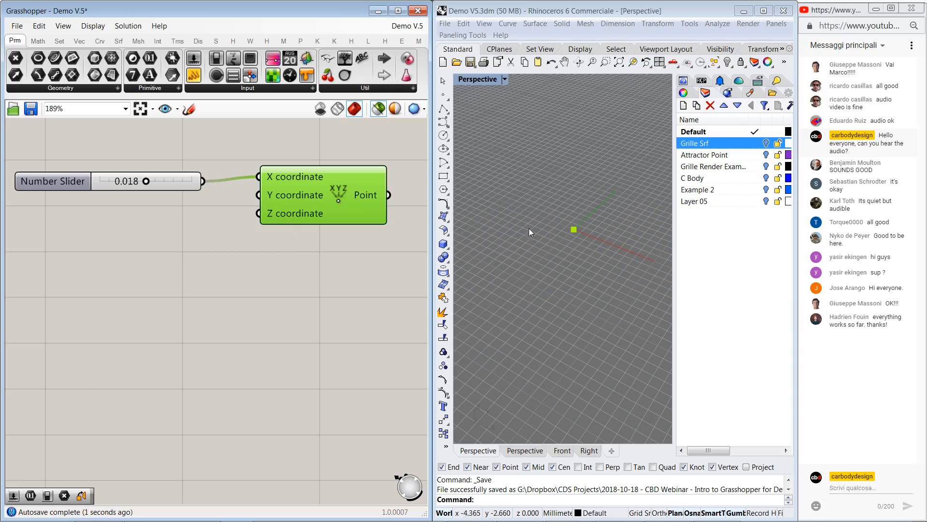
{"action": "left_click_drag", "start_coordinate": [146, 181], "coordinate": [114, 180]}
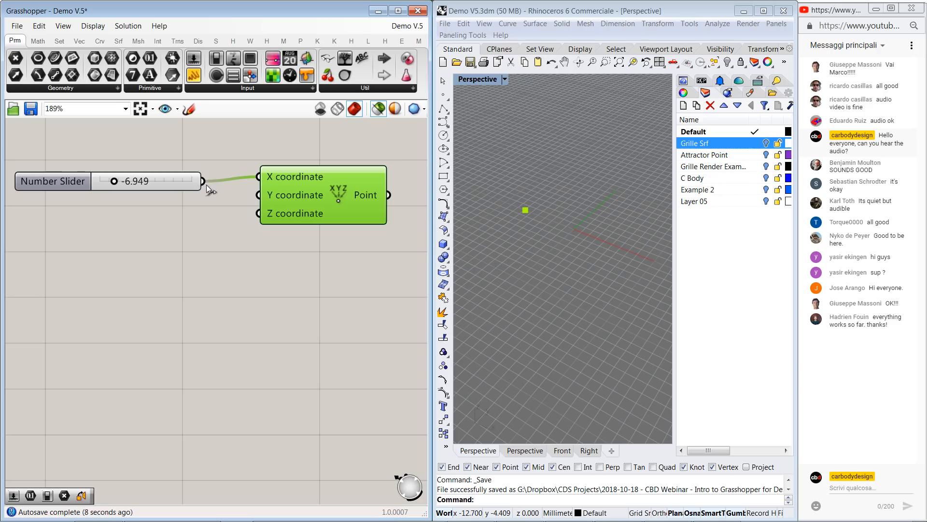
- Wire the same slider into the Y coordinate input as well, and set its value to -4.838
{"action": "left_click_drag", "start_coordinate": [204, 181], "coordinate": [259, 195]}
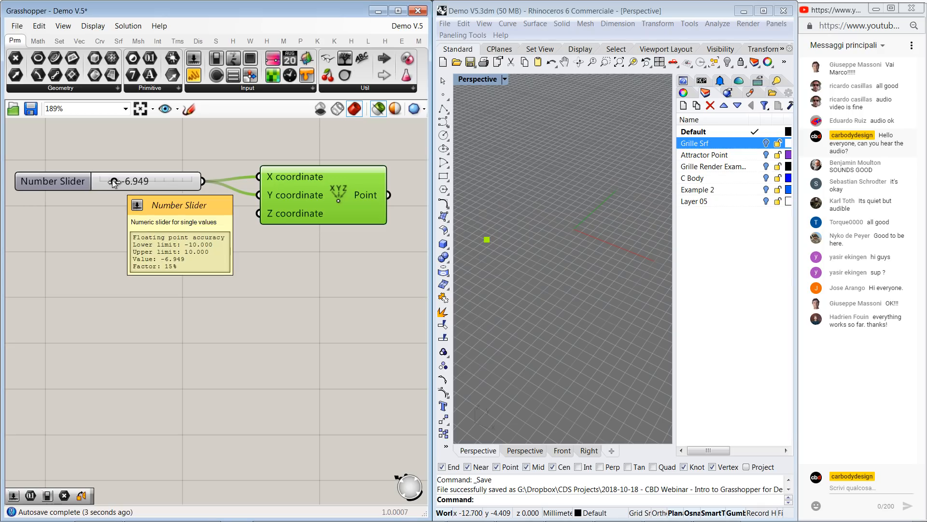
{"action": "left_click_drag", "start_coordinate": [114, 182], "coordinate": [135, 180]}
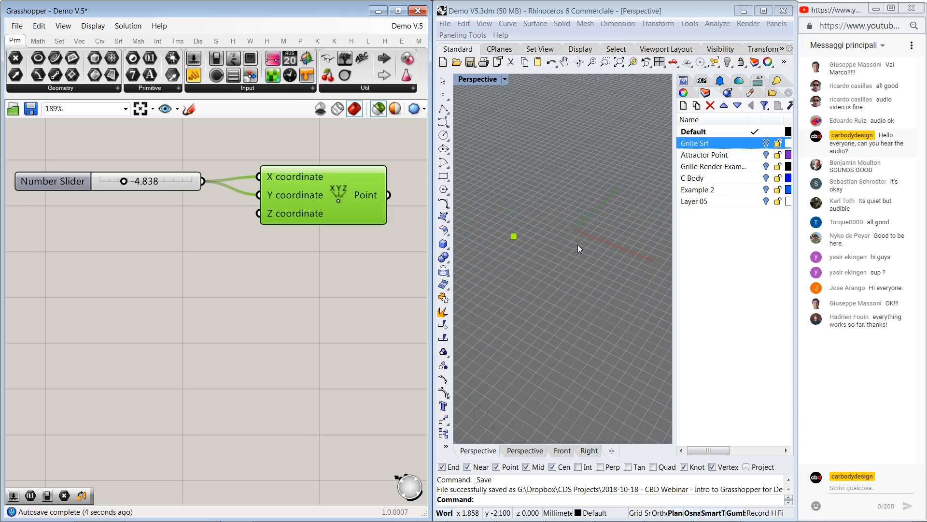
{"action": "right_click_drag", "start_coordinate": [517, 273], "coordinate": [555, 237]}
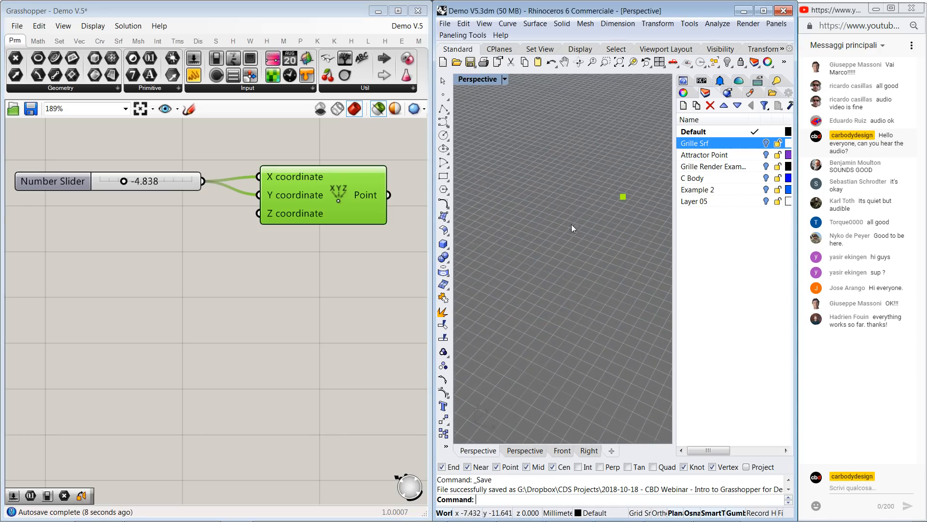
{"action": "scroll", "coordinate": [572, 224], "scroll_direction": "down", "scroll_amount": 3}
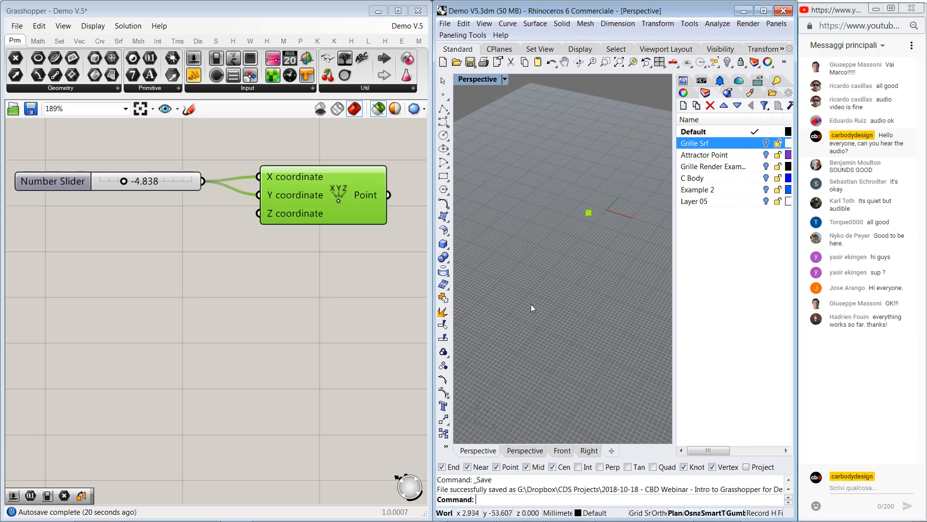
- Draw a single point object on the grid in the Rhino Perspective viewport, away from the constructed point
{"action": "left_click", "coordinate": [443, 94]}
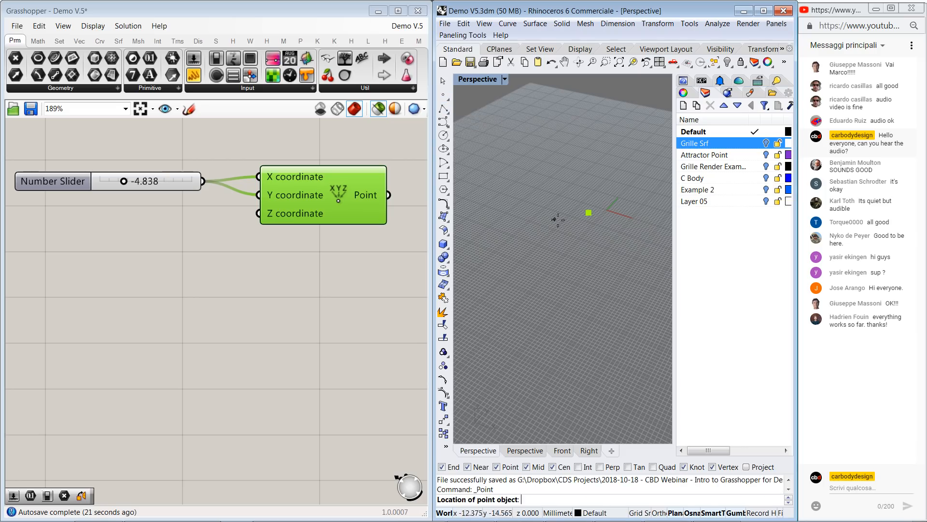
{"action": "left_click", "coordinate": [560, 234]}
{"action": "scroll", "coordinate": [571, 222], "scroll_direction": "up", "scroll_amount": 5}
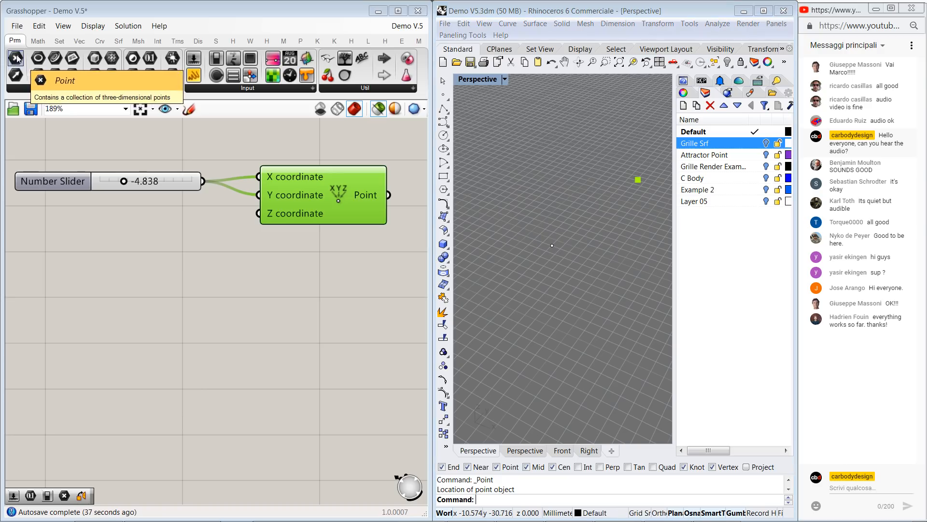
- Add a Point parameter below the Number Slider and reference the point drawn in Rhino with Set One Point
{"action": "left_click_drag", "start_coordinate": [17, 60], "coordinate": [127, 266]}
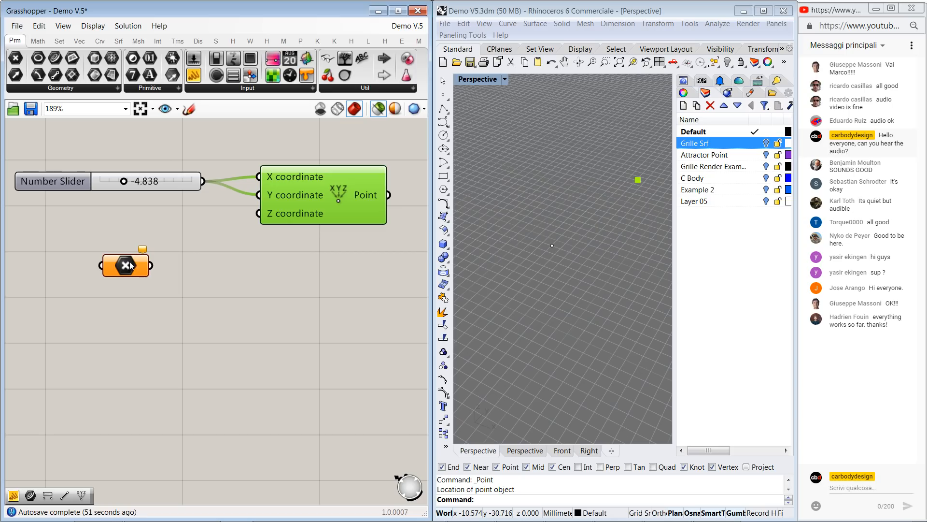
{"action": "right_click", "coordinate": [127, 261]}
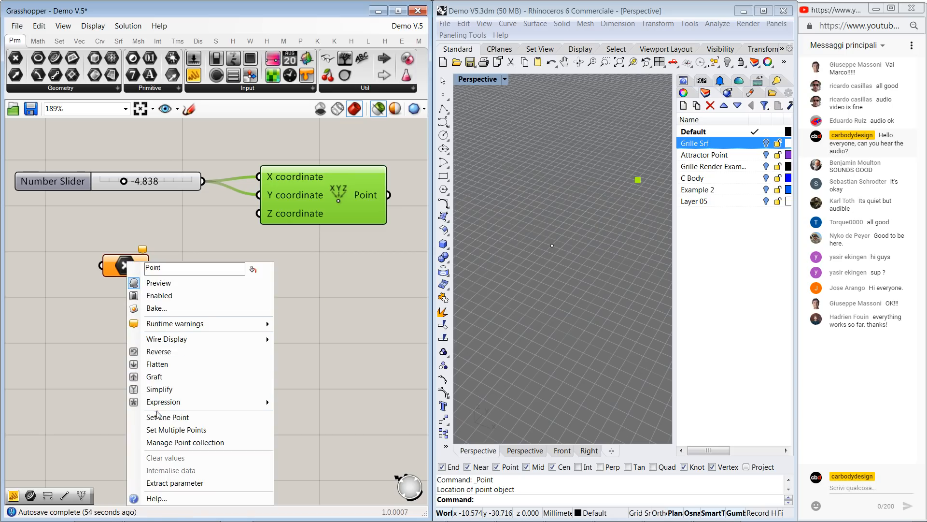
{"action": "left_click", "coordinate": [158, 418]}
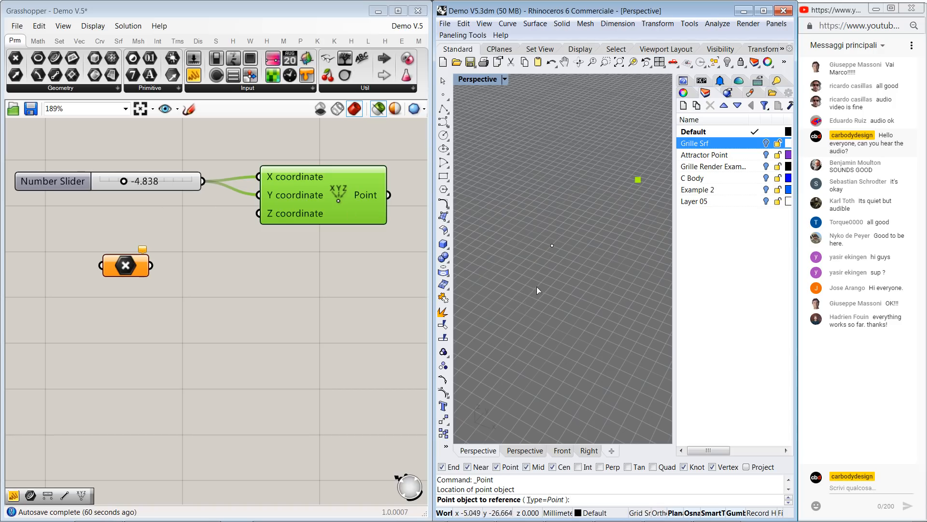
{"action": "left_click", "coordinate": [553, 246]}
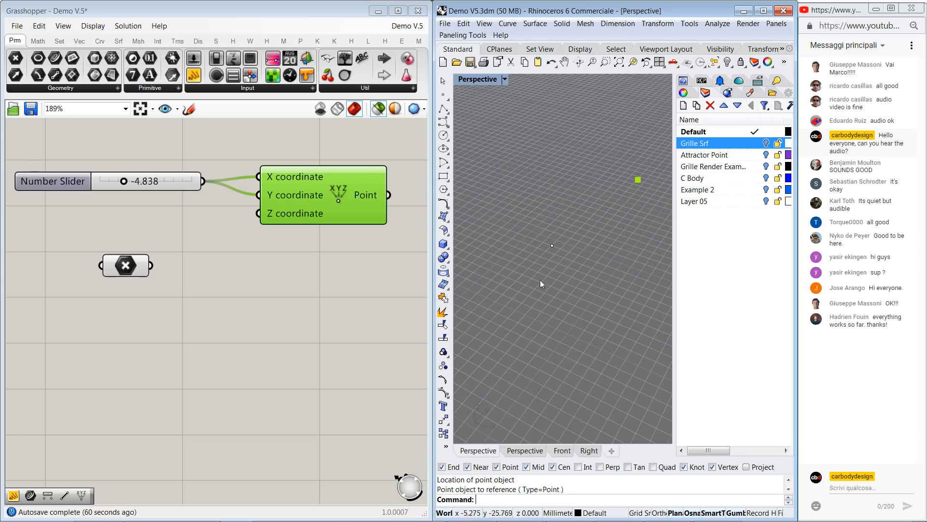
{"action": "left_click", "coordinate": [129, 262]}
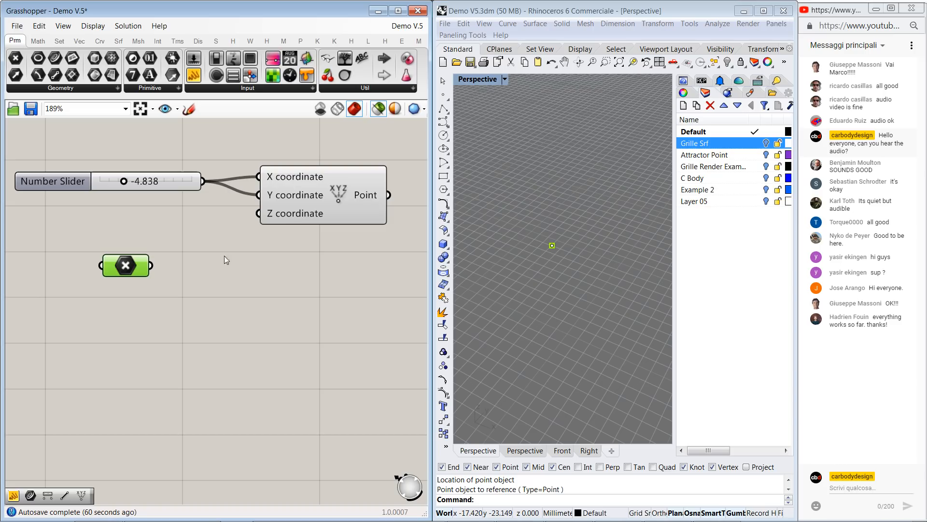
- Turn off the preview restriction to selected objects, and move the Point parameter directly below the Construct Point component
{"action": "scroll", "coordinate": [236, 246], "scroll_direction": "down", "scroll_amount": 2}
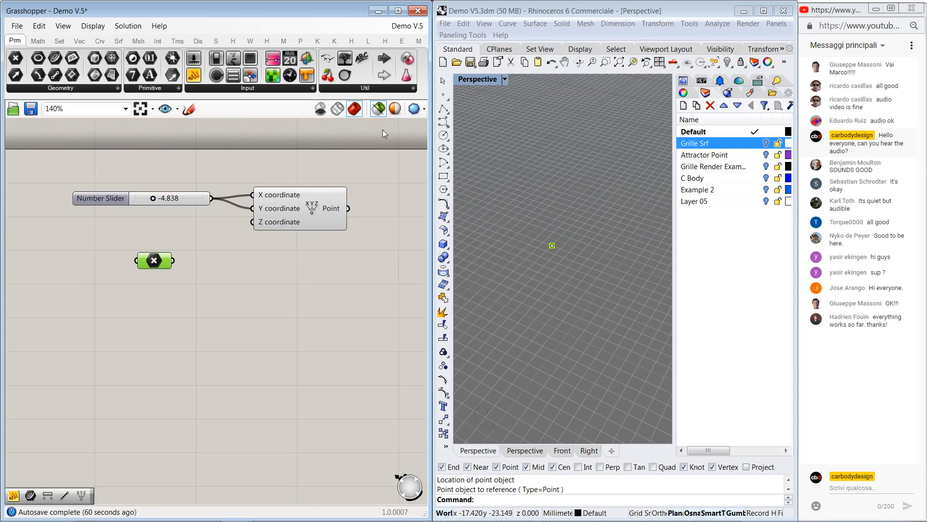
{"action": "left_click", "coordinate": [380, 110]}
{"action": "scroll", "coordinate": [389, 187], "scroll_direction": "down", "scroll_amount": 2}
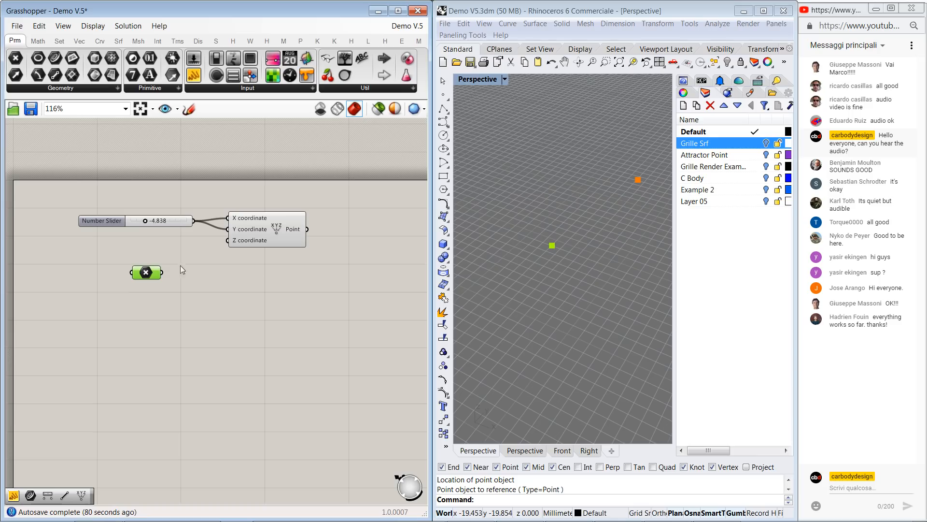
{"action": "left_click_drag", "start_coordinate": [145, 273], "coordinate": [235, 285]}
{"action": "left_click", "coordinate": [276, 227]}
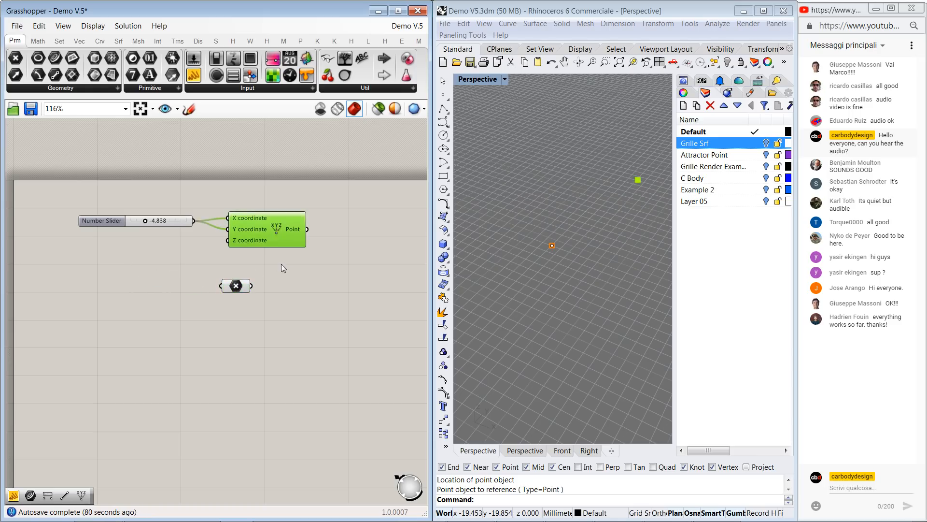
{"action": "left_click", "coordinate": [280, 272]}
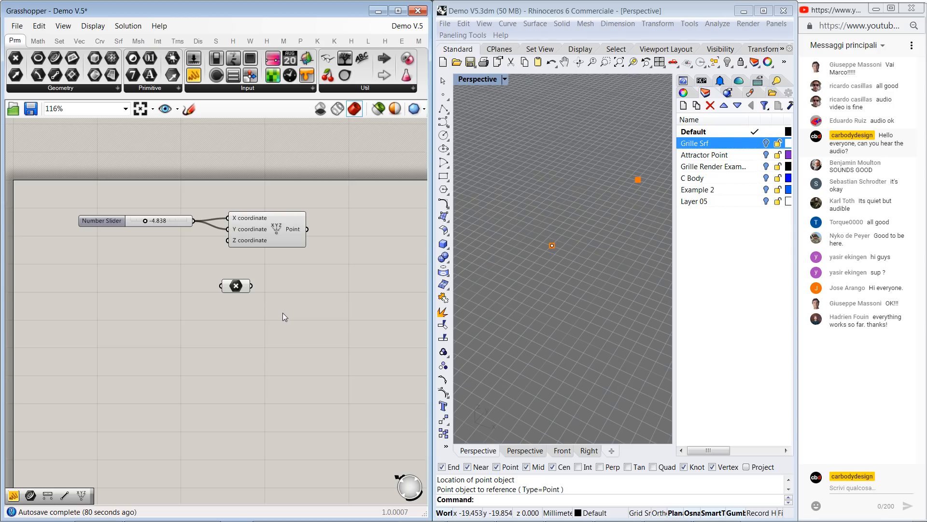
- Find the two-point Line component by searching for "line", and place it beyond the Construct Point component's output
{"action": "left_click", "coordinate": [100, 42]}
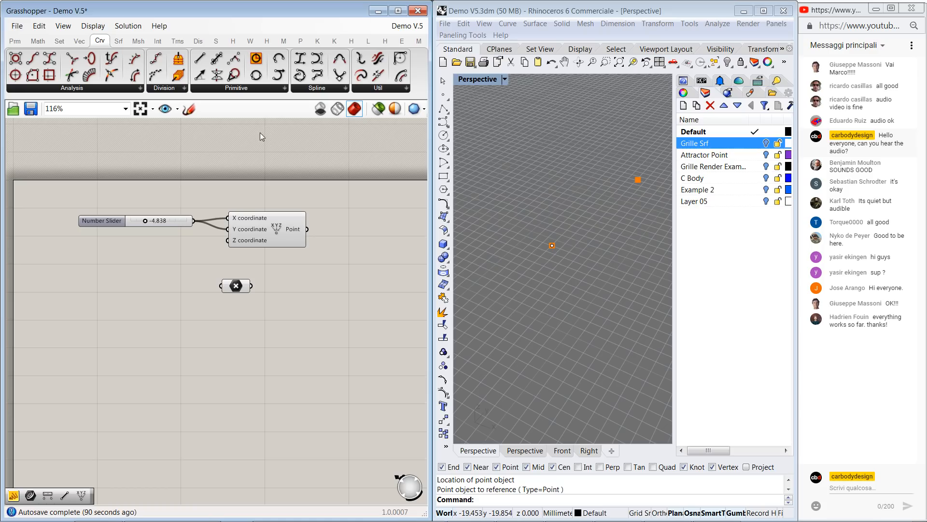
{"action": "mouse_move", "coordinate": [294, 224]}
{"action": "double_click", "coordinate": [320, 281]}
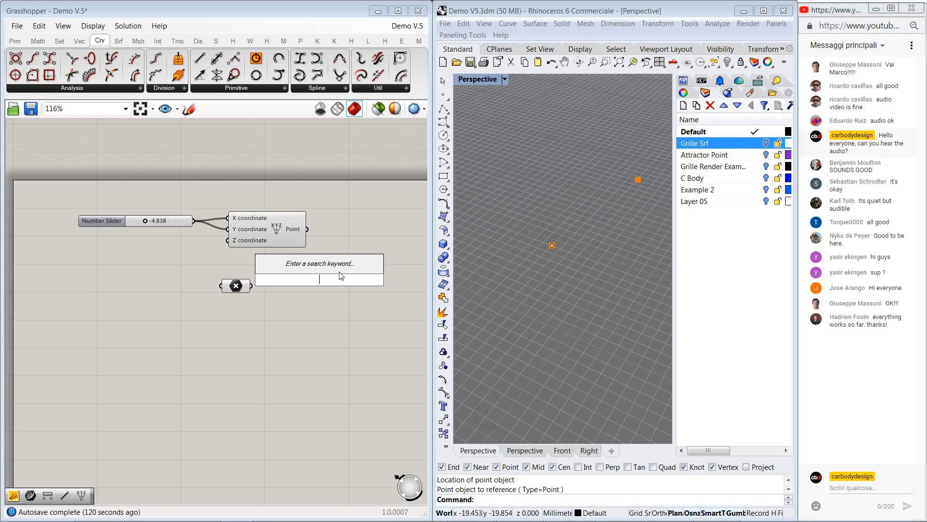
{"action": "type", "text": "line"}
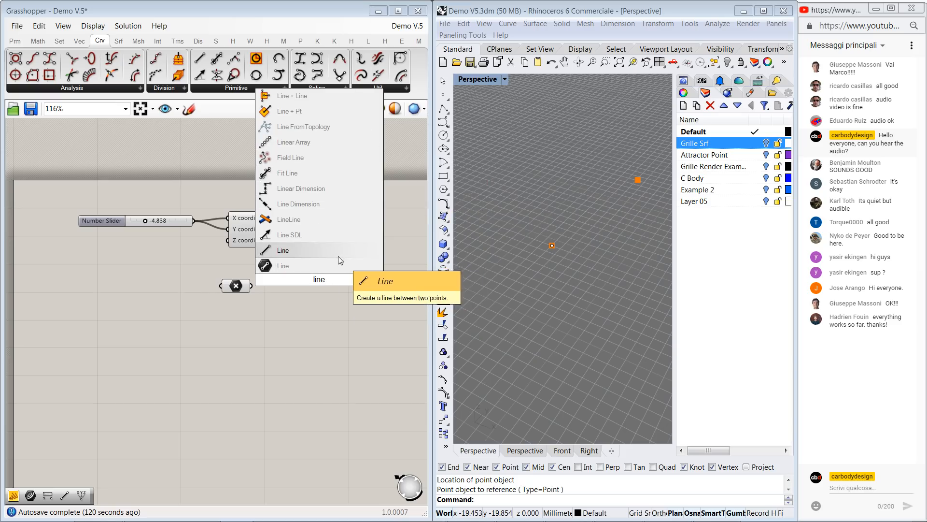
{"action": "left_click", "coordinate": [300, 251]}
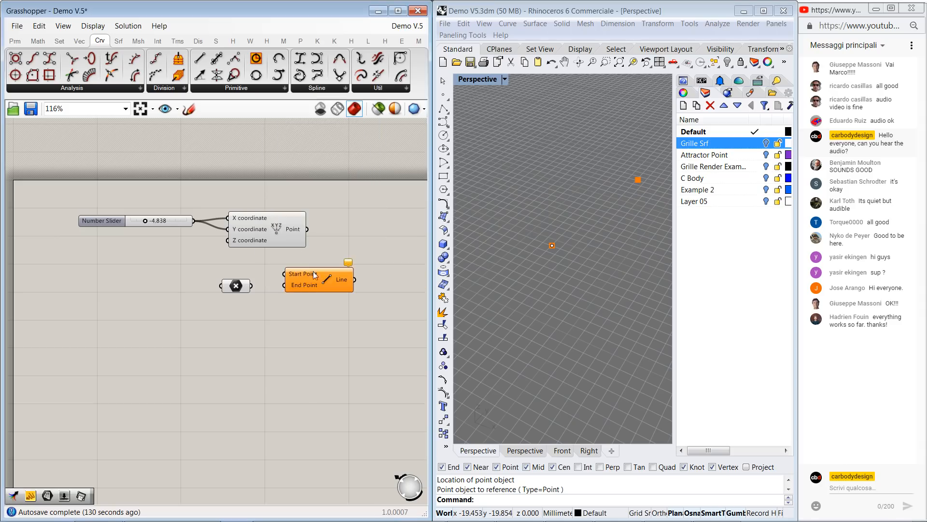
{"action": "left_click_drag", "start_coordinate": [313, 284], "coordinate": [367, 253]}
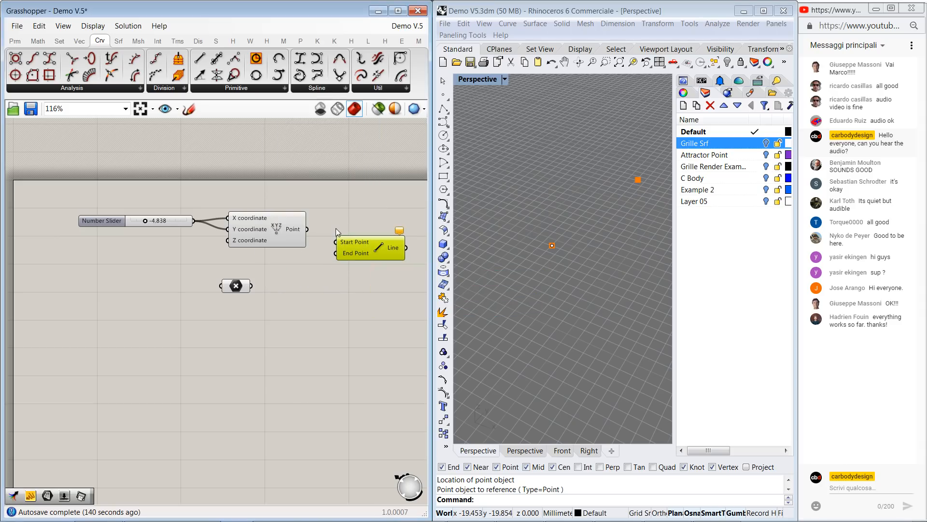
{"action": "left_click", "coordinate": [382, 201]}
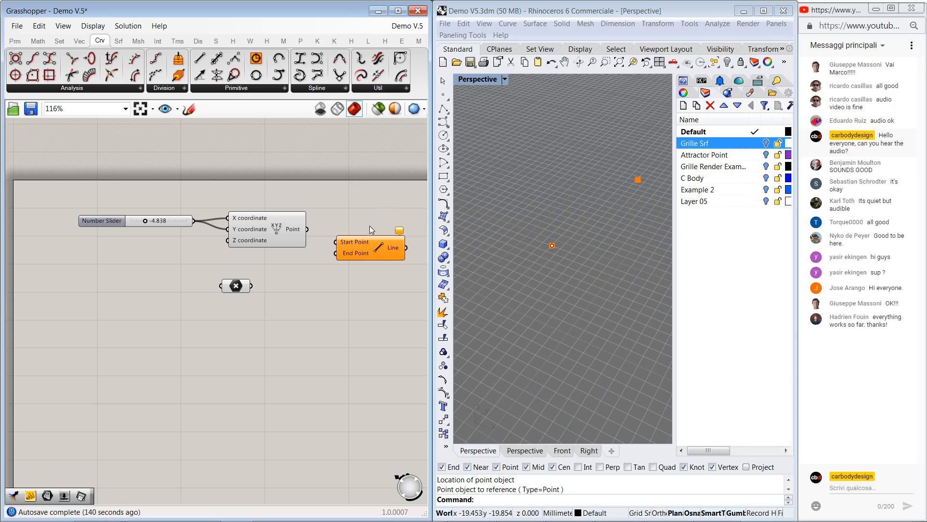
- Wire the Construct Point output to the Line's Start Point and the Point parameter to its End Point, and set the slider to -2.593
{"action": "left_click_drag", "start_coordinate": [308, 230], "coordinate": [336, 242]}
{"action": "left_click_drag", "start_coordinate": [251, 286], "coordinate": [365, 243]}
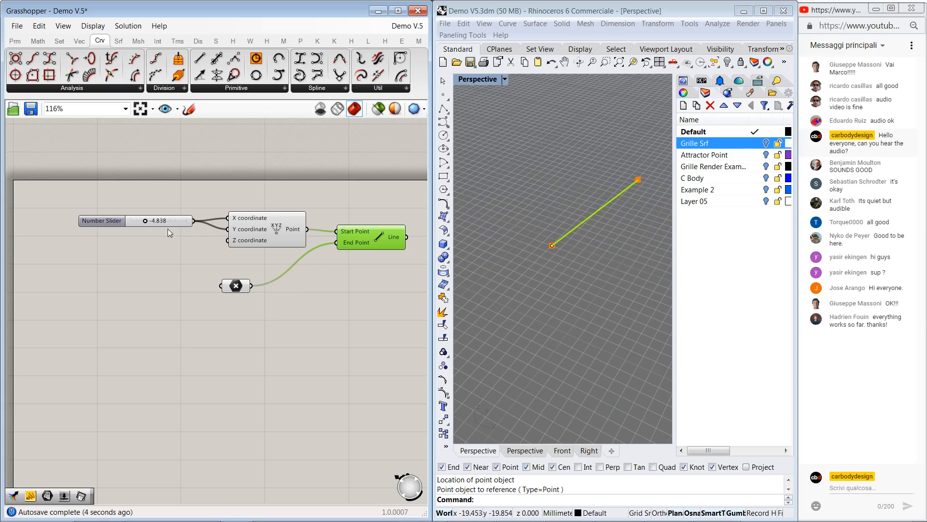
{"action": "mouse_move", "coordinate": [143, 220]}
{"action": "left_mouse_down"}
{"action": "mouse_move", "coordinate": [115, 218]}
{"action": "mouse_move", "coordinate": [150, 220]}
{"action": "left_mouse_up"}
- Move the referenced Rhino point farther from the origin with the gumball so the line's end follows it
{"action": "right_click_drag", "start_coordinate": [265, 214], "coordinate": [175, 209]}
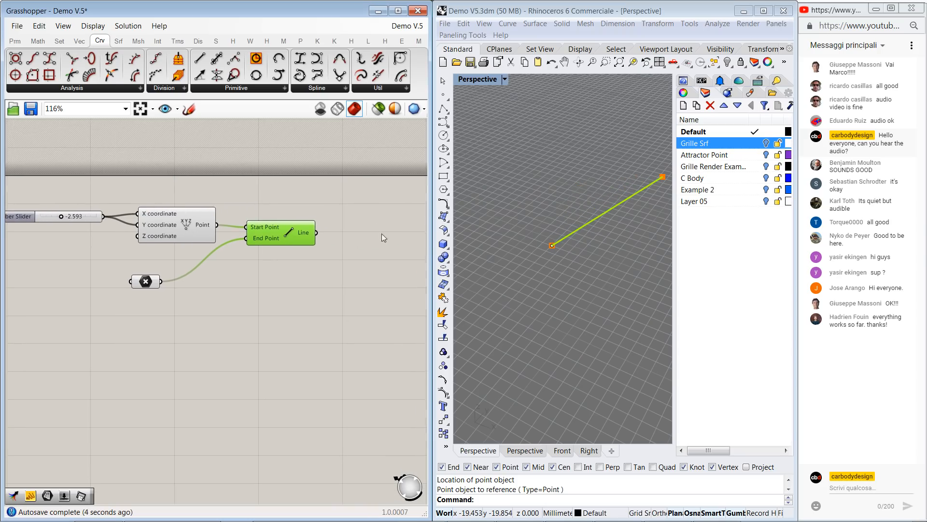
{"action": "left_click", "coordinate": [552, 245]}
{"action": "scroll", "coordinate": [576, 254], "scroll_direction": "down", "scroll_amount": 4}
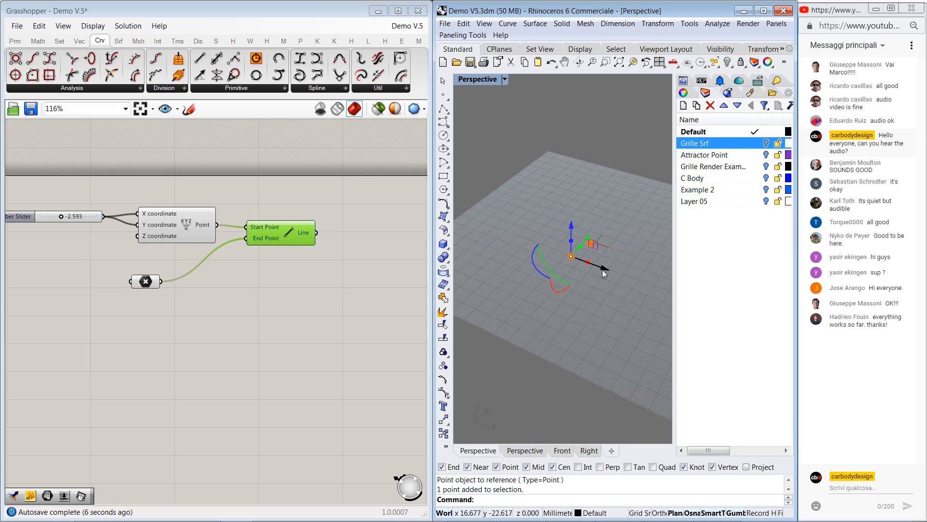
{"action": "left_click_drag", "start_coordinate": [624, 280], "coordinate": [552, 334]}
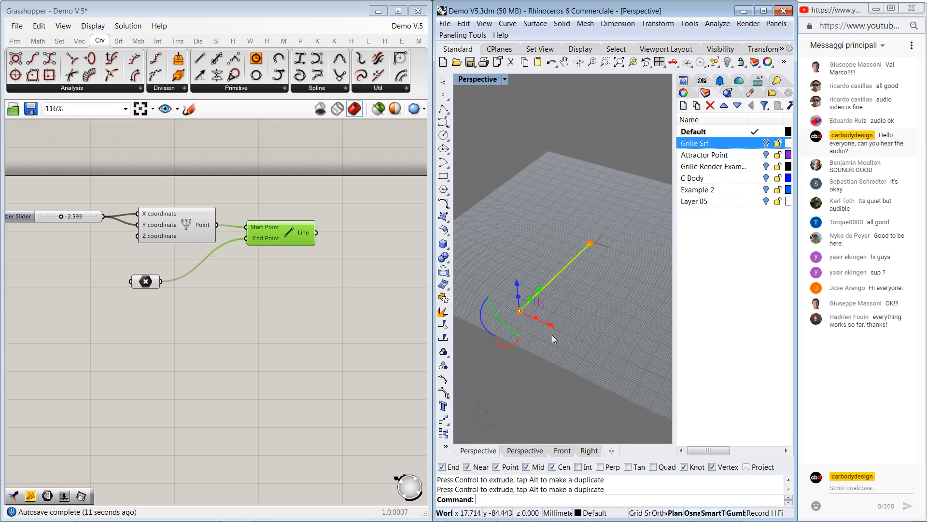
{"action": "right_click_drag", "start_coordinate": [250, 201], "coordinate": [298, 221]}
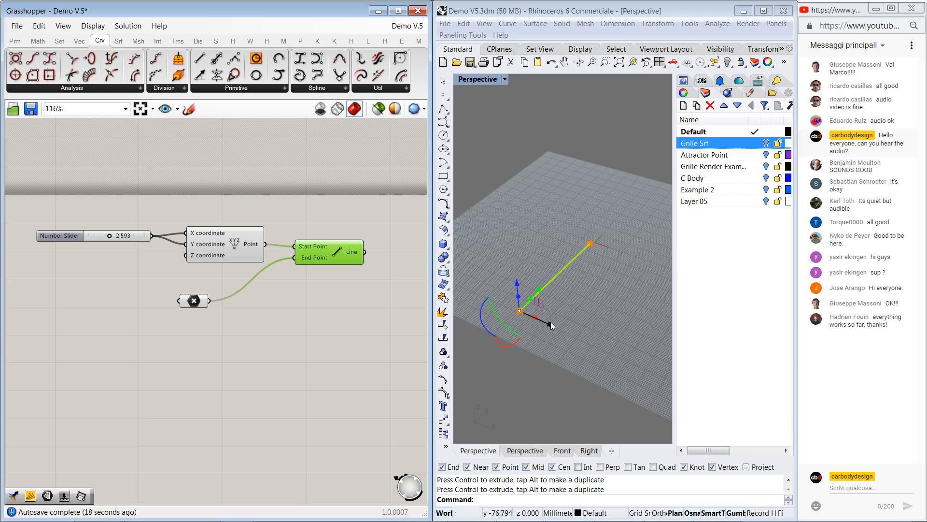
- Move the referenced Rhino point along its X axis with the gumball so the line's end follows it, and deselect the Line component
{"action": "left_click_drag", "start_coordinate": [538, 303], "coordinate": [595, 327]}
{"action": "left_click", "coordinate": [379, 311]}
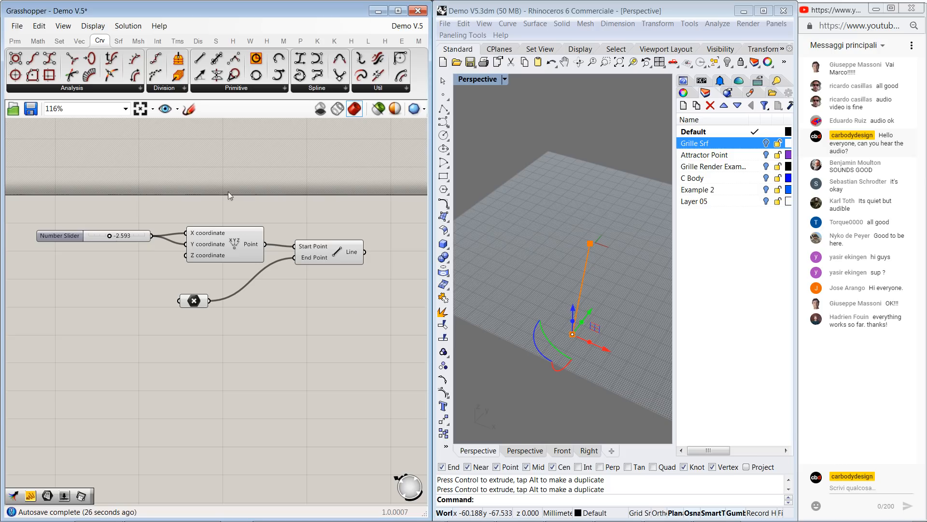
- Delete the whole Line definition from the canvas: the slider, Construct Point, Point parameter and Line component
{"action": "left_click_drag", "start_coordinate": [223, 247], "coordinate": [222, 245]}
{"action": "left_click", "coordinate": [325, 251]}
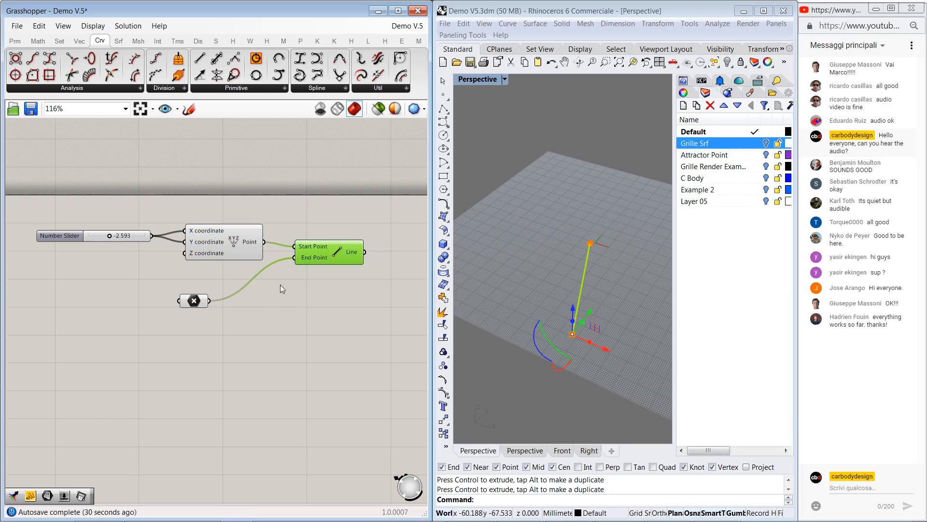
{"action": "left_click_drag", "start_coordinate": [357, 195], "coordinate": [60, 332]}
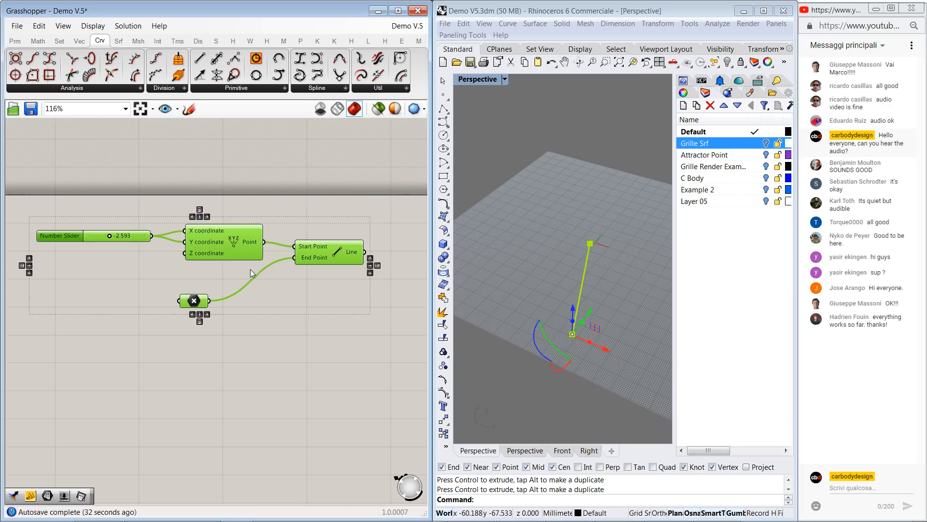
{"action": "key", "text": "Delete"}
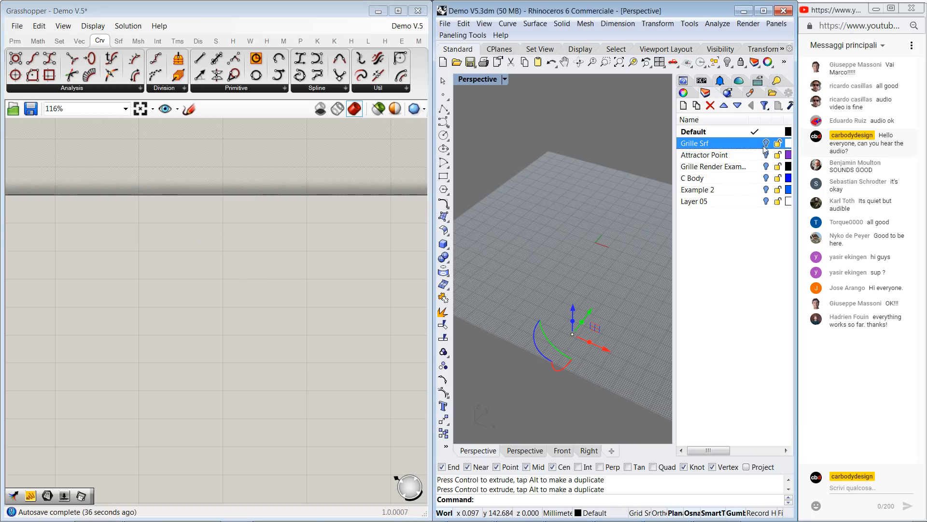
- Turn on the Grille Srf layer in Rhino to show the grille surface beyond the grid
{"action": "left_click", "coordinate": [575, 182]}
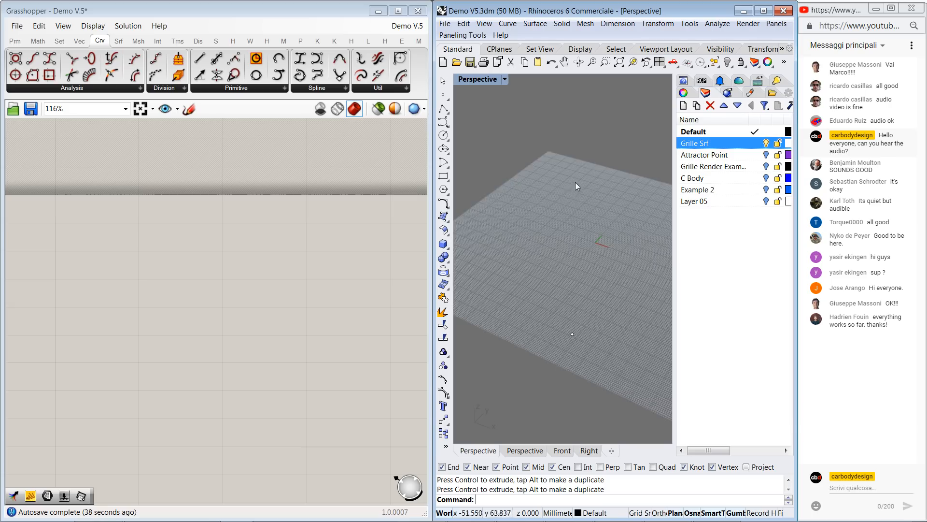
{"action": "scroll", "coordinate": [575, 182], "scroll_direction": "down", "scroll_amount": 10}
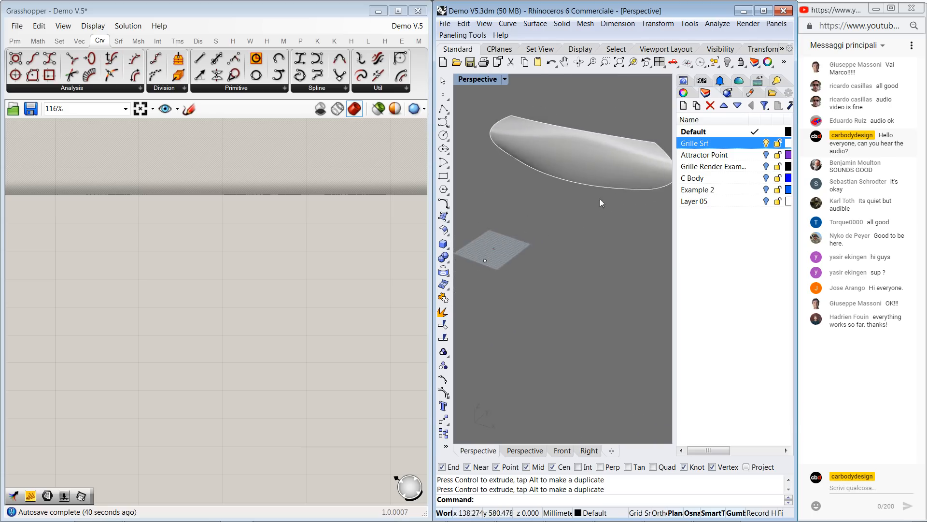
{"action": "right_click_drag", "start_coordinate": [599, 198], "coordinate": [580, 183]}
- Examine the grille surface's control points from another angle, and turn them off again
{"action": "left_click", "coordinate": [572, 186]}
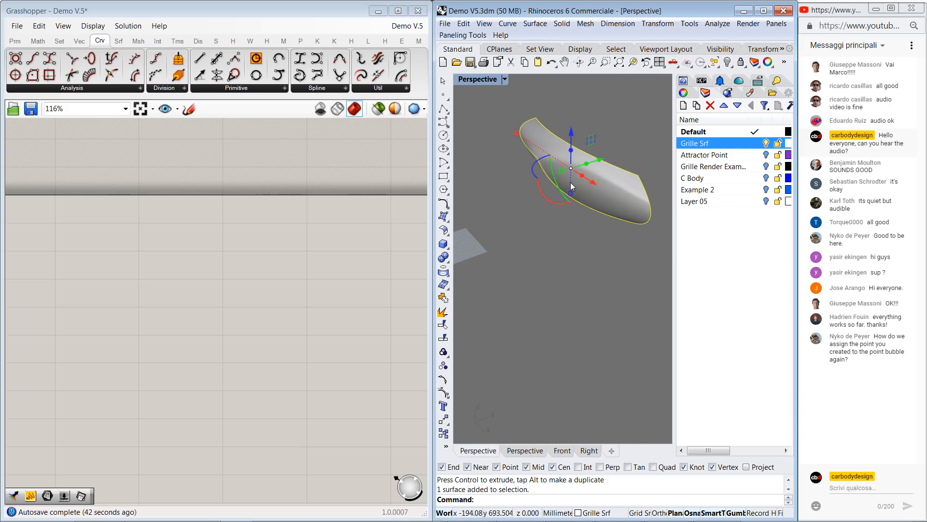
{"action": "key", "text": "F10"}
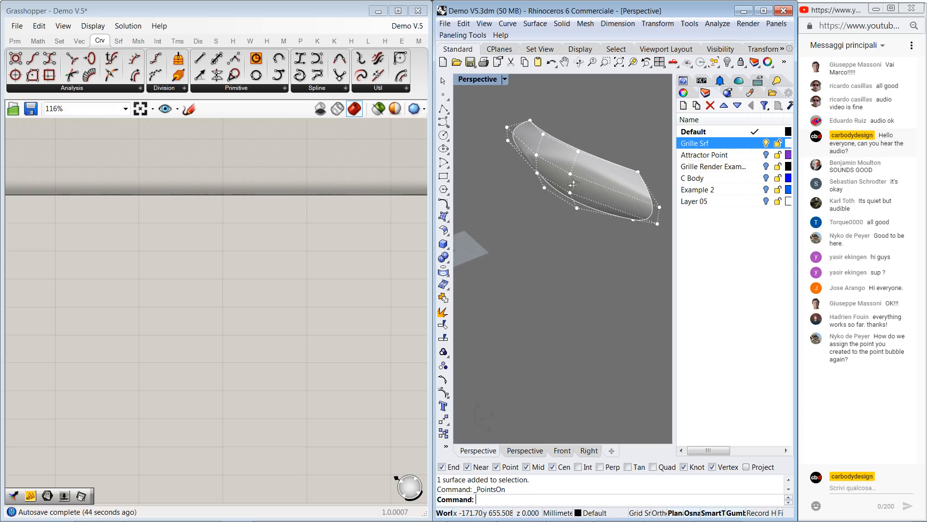
{"action": "right_click_drag", "start_coordinate": [574, 184], "coordinate": [537, 167]}
{"action": "key", "text": "Escape"}
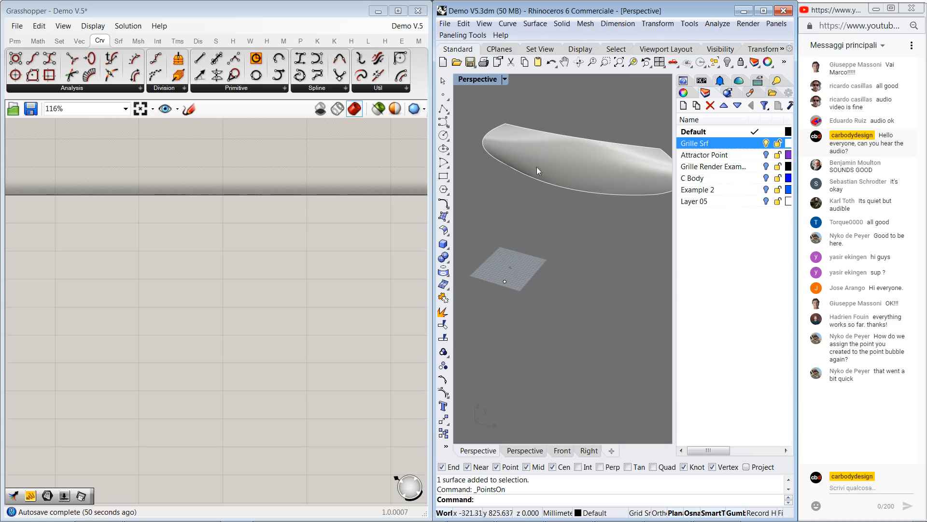
- Delete the old Rhino point near the front edge of the grid
{"action": "right_click_drag", "start_coordinate": [557, 206], "coordinate": [577, 240]}
{"action": "left_click", "coordinate": [533, 294]}
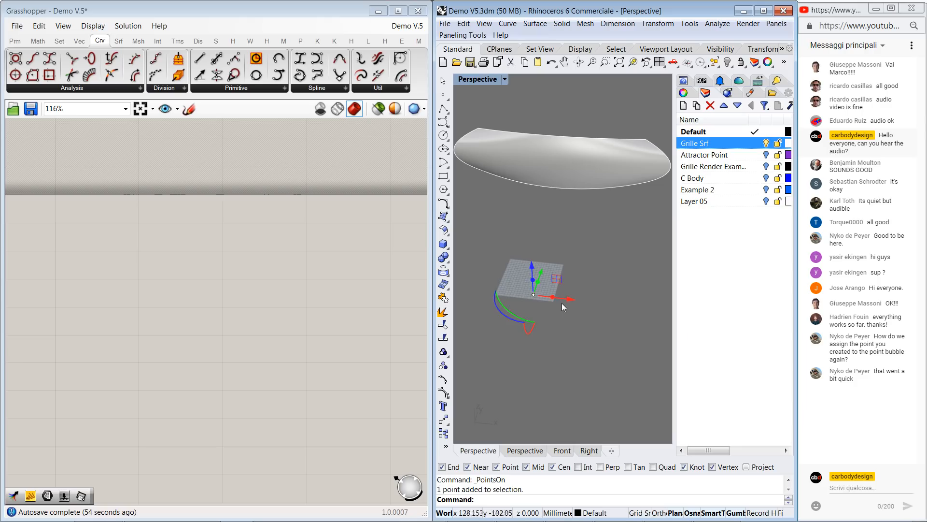
{"action": "key", "text": "Delete"}
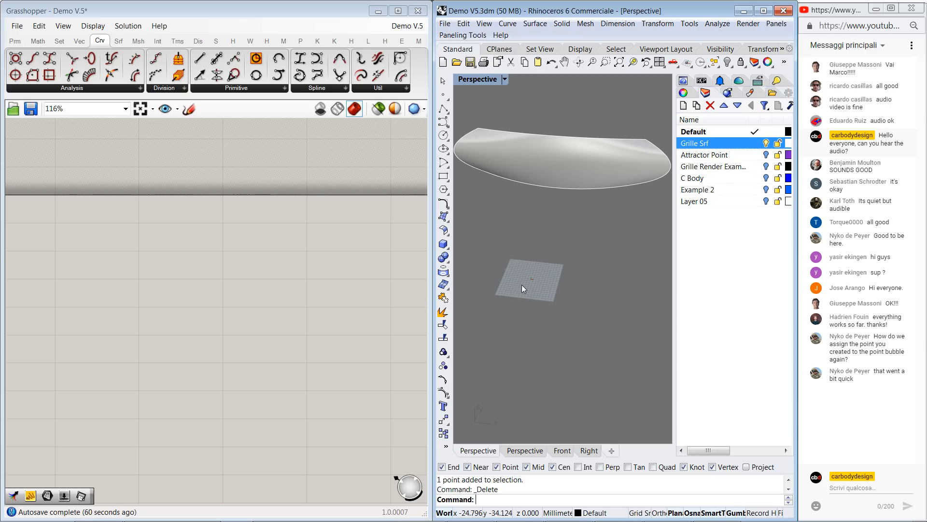
- Place a single new Rhino point just outside the grid below the grille surface, and leave it deselected
{"action": "left_click", "coordinate": [444, 95]}
{"action": "left_click", "coordinate": [593, 283]}
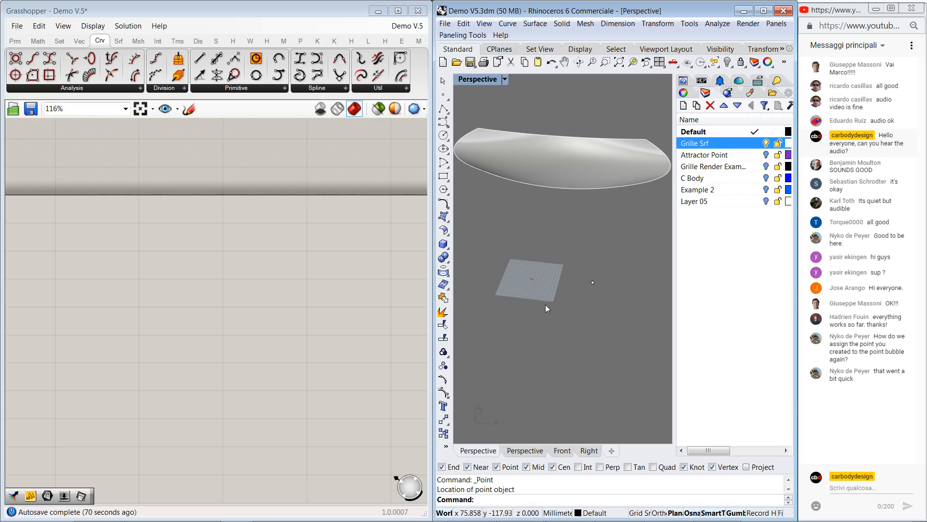
{"action": "left_click_drag", "start_coordinate": [586, 274], "coordinate": [604, 295]}
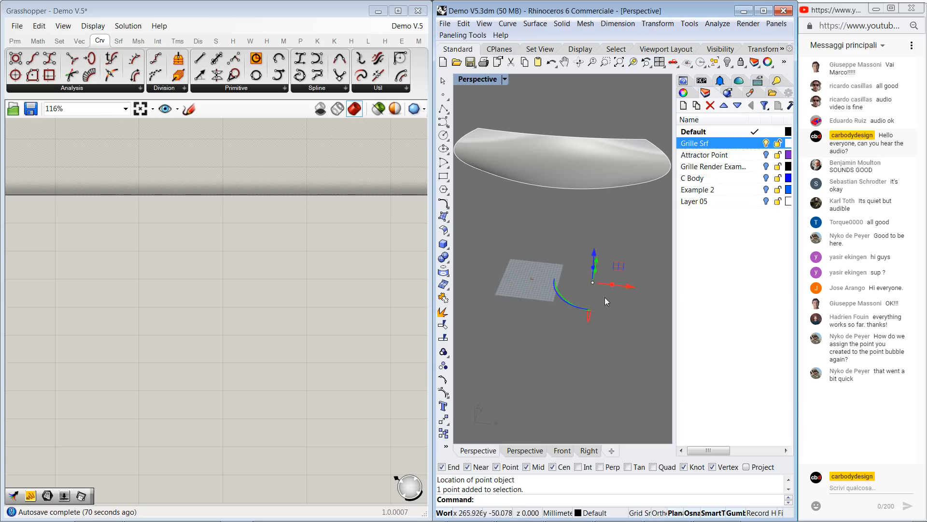
{"action": "left_click", "coordinate": [598, 299]}
- Add an empty Point parameter to the Grasshopper canvas and position it slightly lower
{"action": "left_click", "coordinate": [15, 41]}
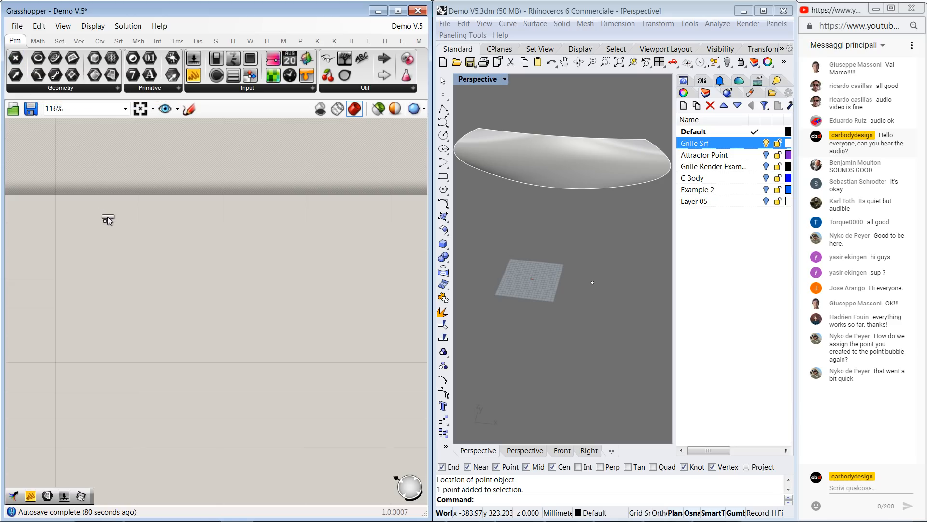
{"action": "left_click", "coordinate": [141, 227]}
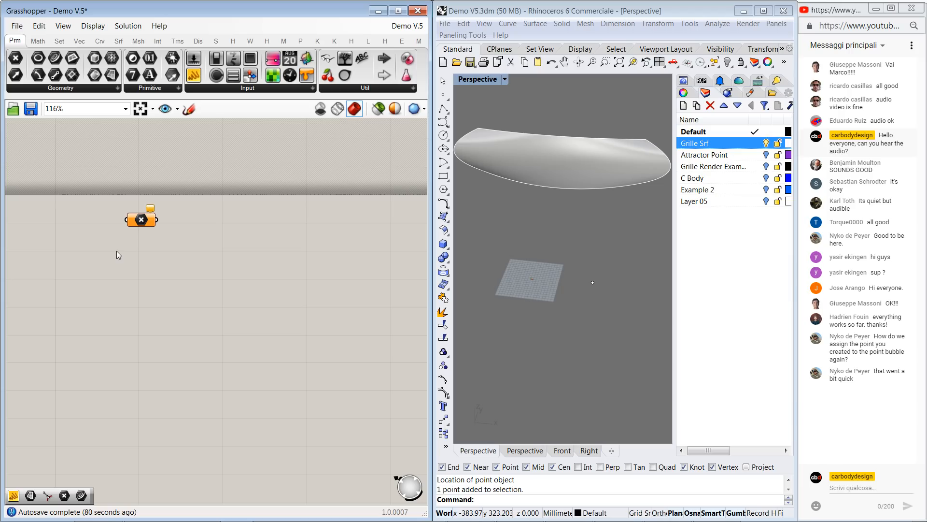
{"action": "scroll", "coordinate": [145, 226], "scroll_direction": "up", "scroll_amount": 5}
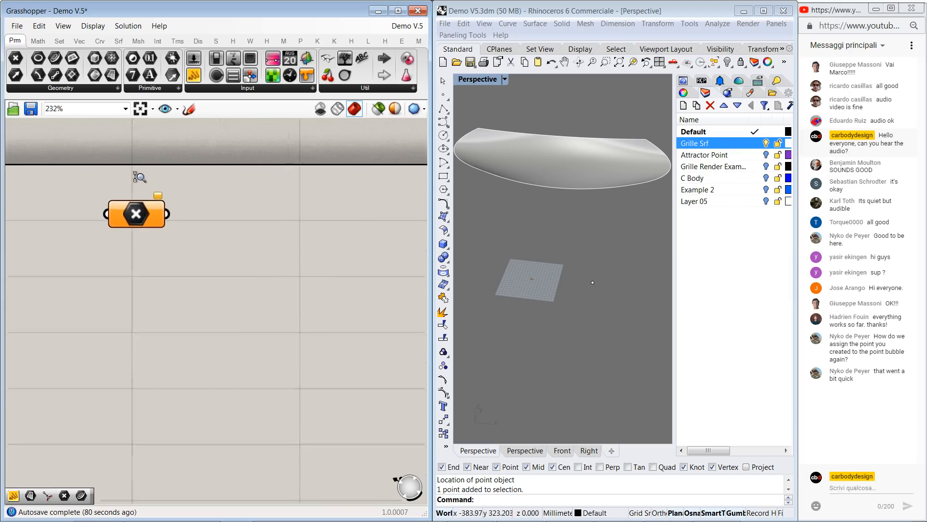
{"action": "left_click_drag", "start_coordinate": [137, 217], "coordinate": [161, 248]}
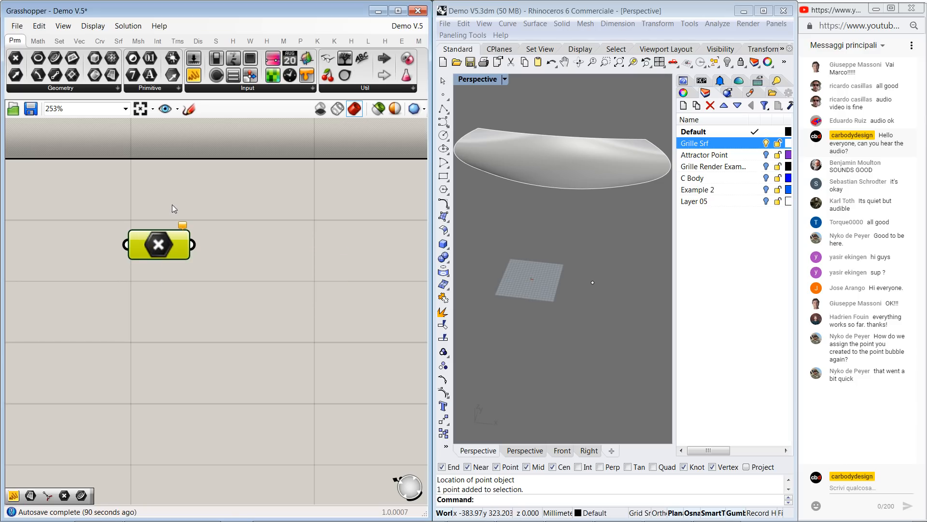
- Assign the new Rhino point to the Point parameter with Set one Point, and shift the parameter slightly
{"action": "right_click", "coordinate": [155, 244]}
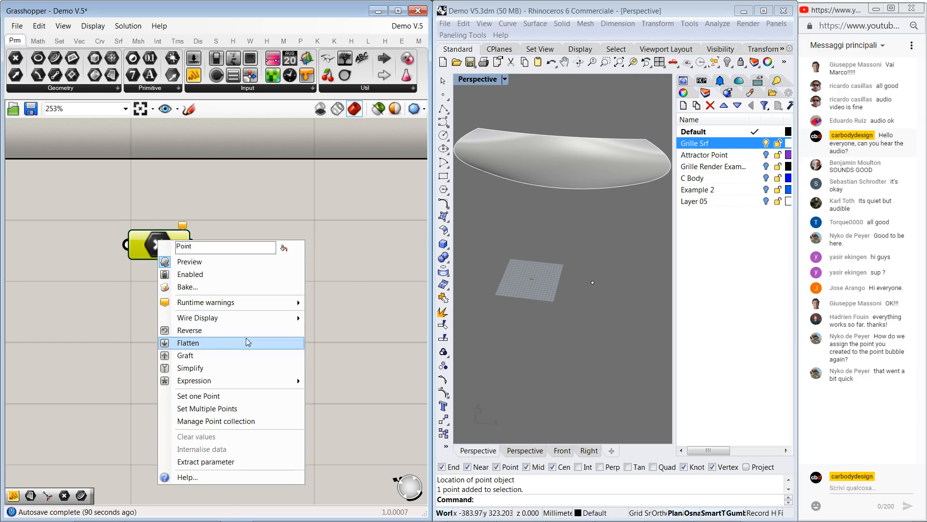
{"action": "left_click", "coordinate": [212, 395]}
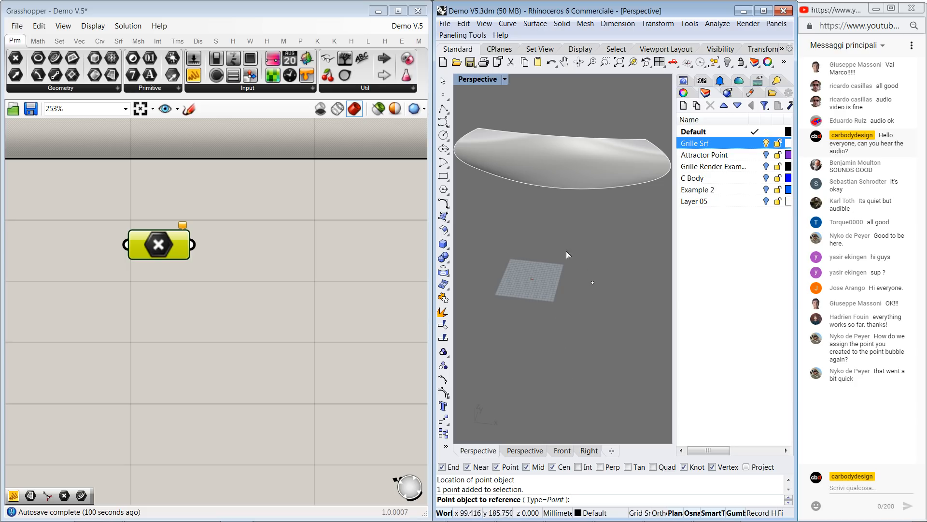
{"action": "key", "text": "Return"}
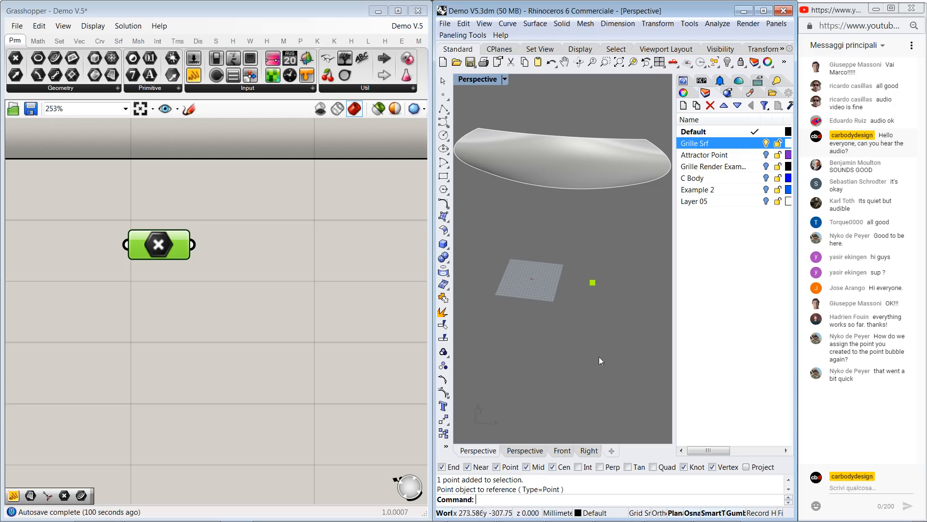
{"action": "mouse_move", "coordinate": [163, 249]}
{"action": "left_mouse_down"}
{"action": "mouse_move", "coordinate": [160, 260]}
{"action": "mouse_move", "coordinate": [149, 242]}
{"action": "left_mouse_up"}
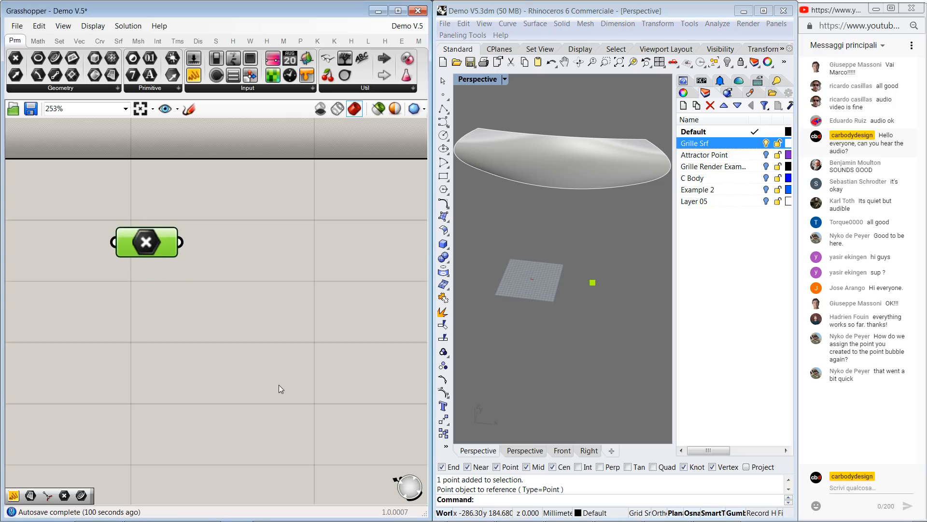
- Hide the original Rhino point so only its Grasshopper preview shows in the viewport
{"action": "left_click", "coordinate": [592, 282]}
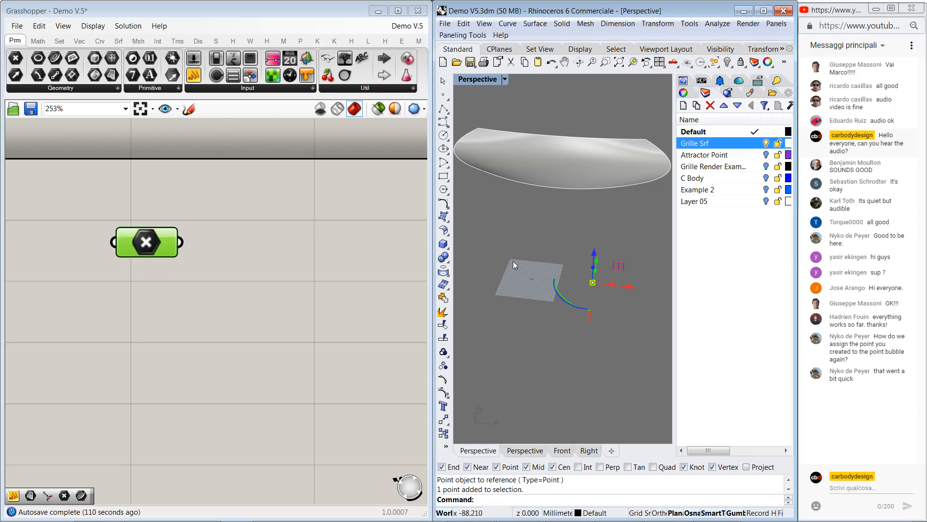
{"action": "type", "text": "h"}
{"action": "key", "text": "Return"}
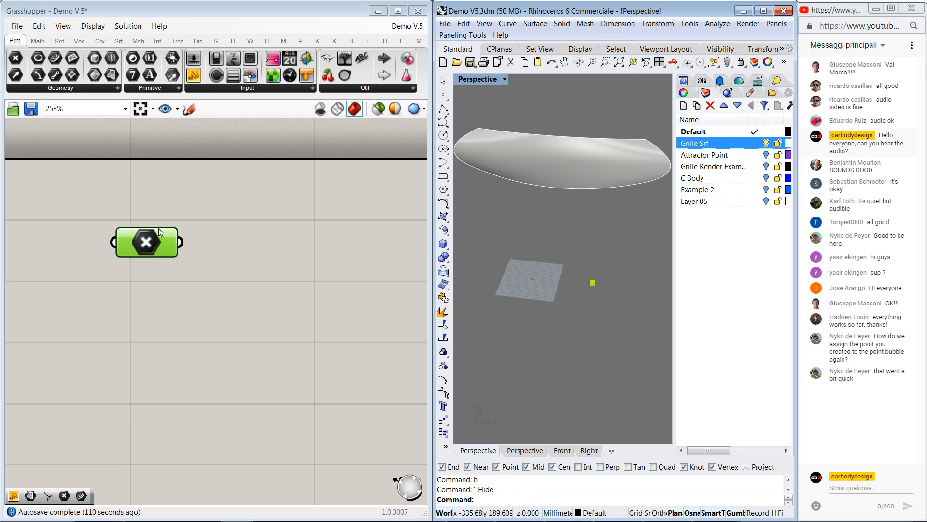
- Delete the Point parameter from the canvas
{"action": "left_click_drag", "start_coordinate": [151, 234], "coordinate": [160, 234]}
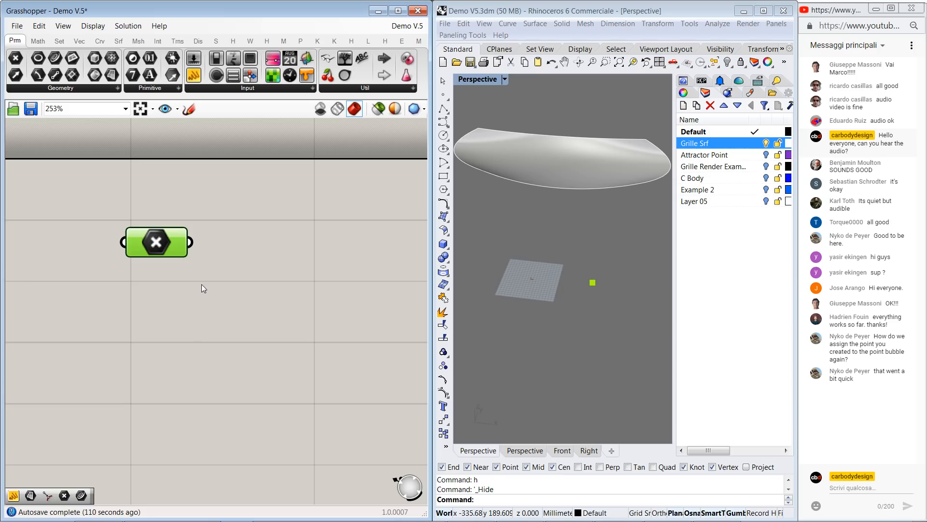
{"action": "left_click_drag", "start_coordinate": [207, 200], "coordinate": [160, 269]}
{"action": "key", "text": "Delete"}
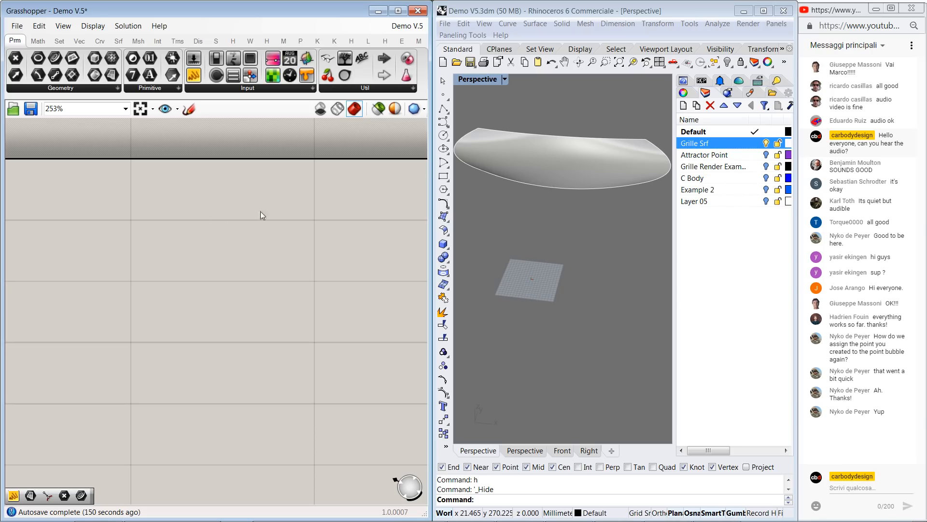
{"action": "left_click", "coordinate": [536, 154]}
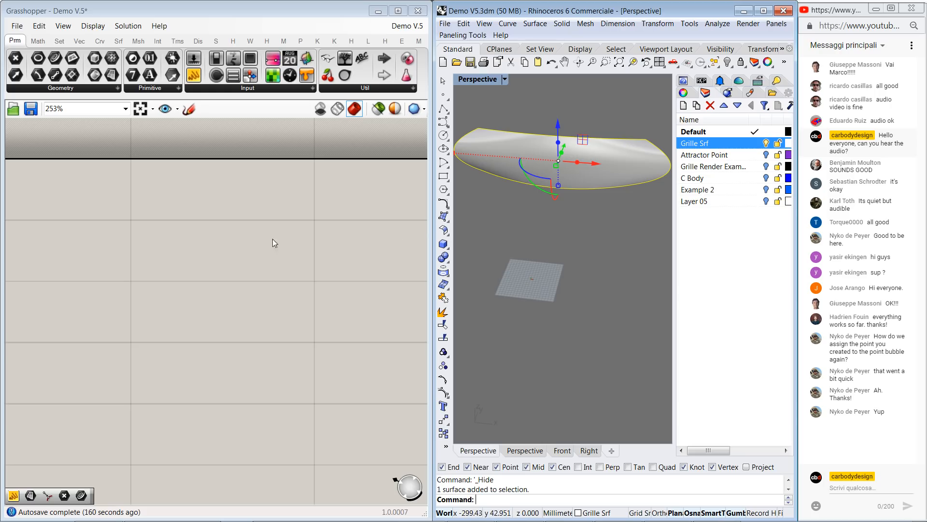
{"action": "left_click", "coordinate": [285, 247]}
{"action": "left_click", "coordinate": [494, 199]}
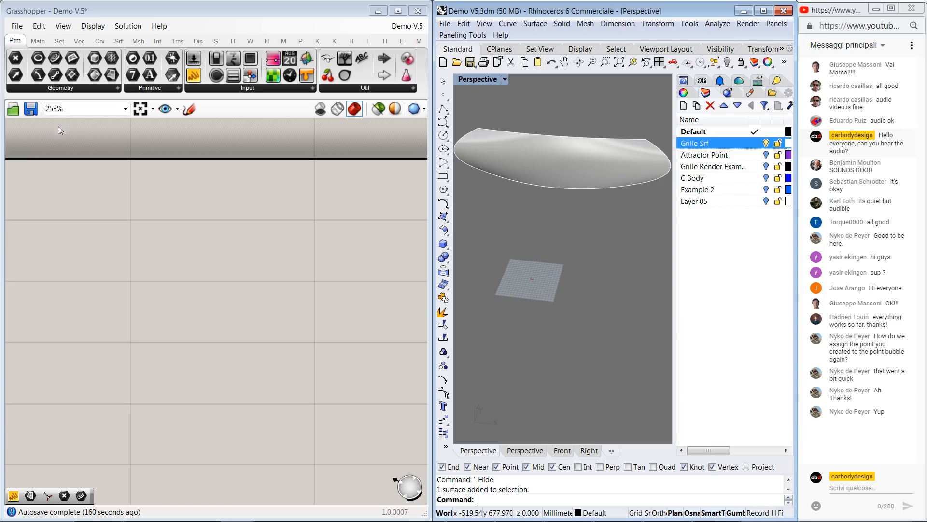
- Add a Surface parameter to the canvas and set the Rhino grille surface as its single referenced surface
{"action": "left_click_drag", "start_coordinate": [111, 74], "coordinate": [97, 231]}
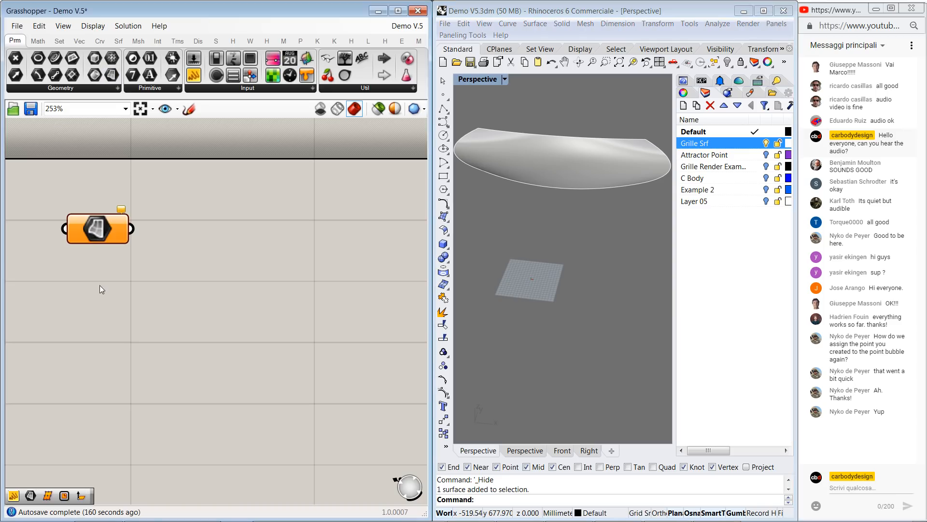
{"action": "right_click", "coordinate": [103, 232]}
{"action": "left_click", "coordinate": [149, 387]}
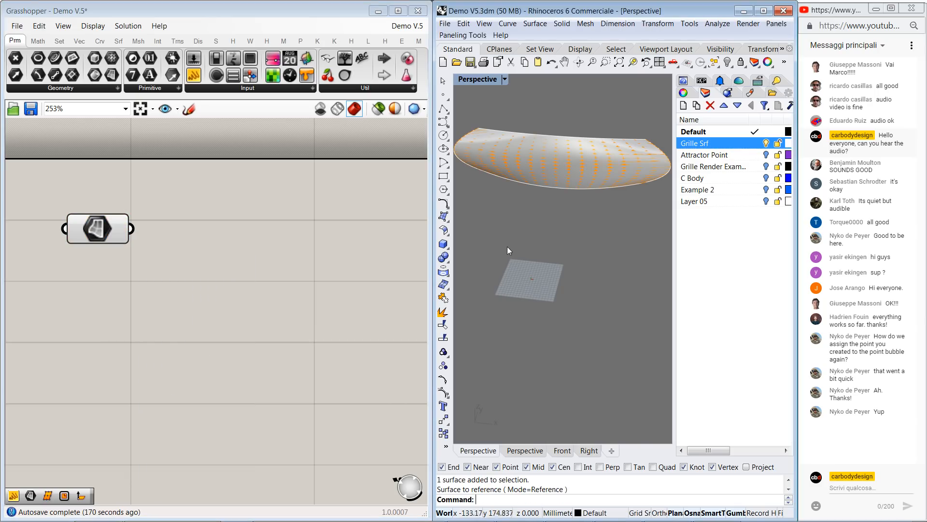
- Hide the original grille surface in Rhino so only the Surface parameter's preview remains
{"action": "right_click_drag", "start_coordinate": [610, 187], "coordinate": [584, 184]}
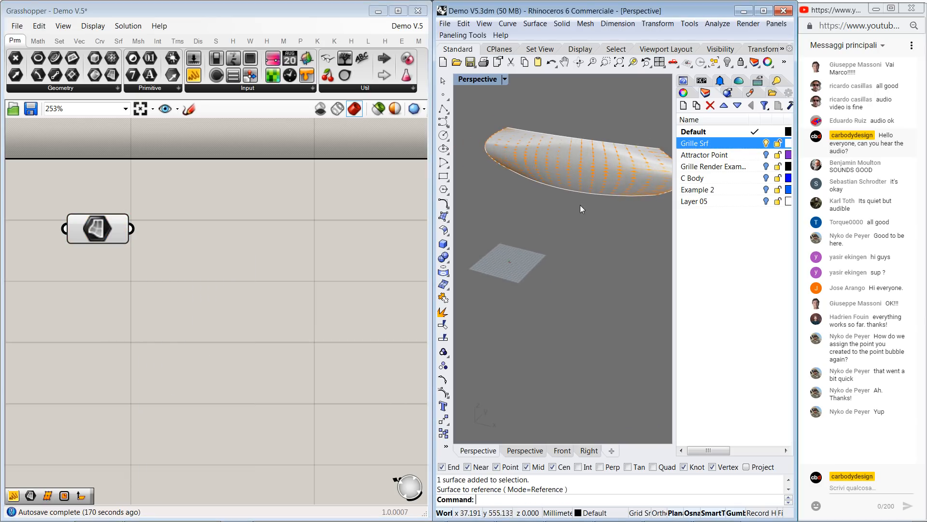
{"action": "left_click", "coordinate": [580, 175]}
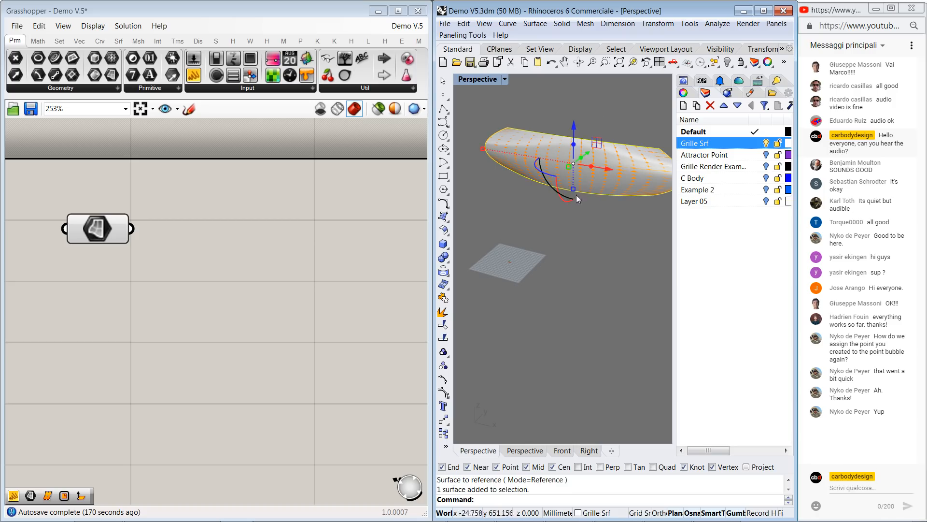
{"action": "type", "text": "h"}
{"action": "key", "text": "Return"}
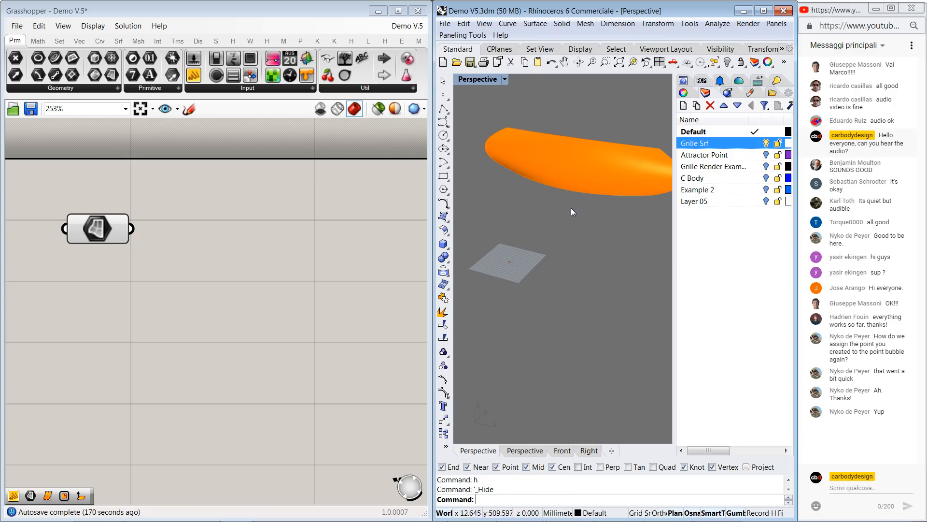
{"action": "right_click_drag", "start_coordinate": [602, 187], "coordinate": [586, 192]}
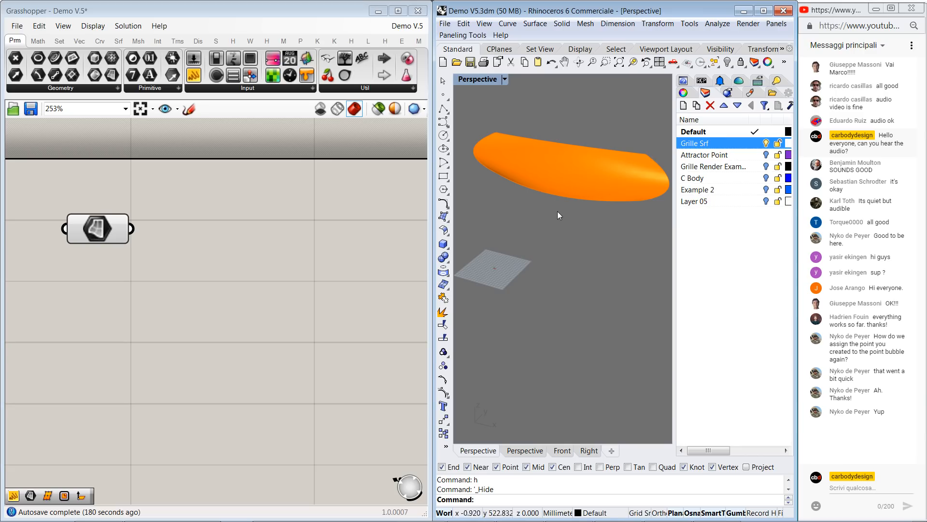
- Add a Divide Surface component beside the Surface parameter and connect the parameter to its Surface input
{"action": "left_click_drag", "start_coordinate": [97, 225], "coordinate": [97, 227]}
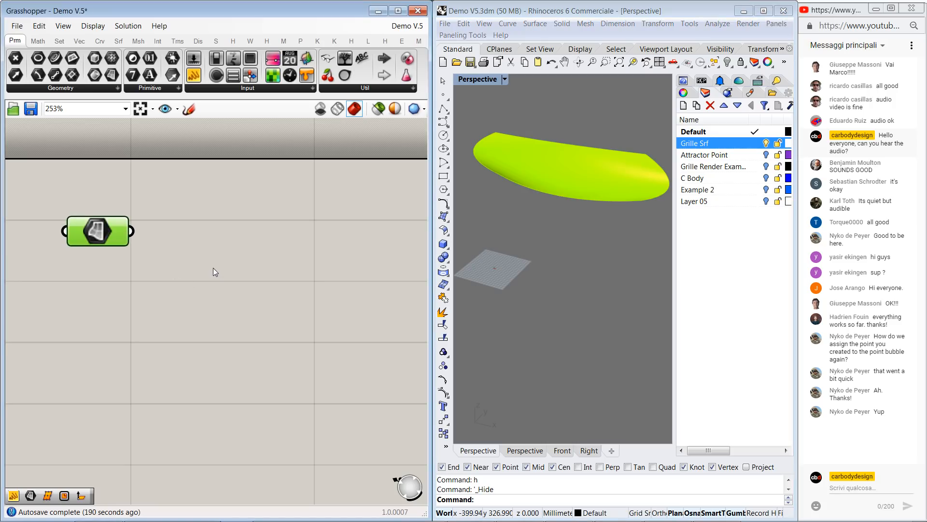
{"action": "double_click", "coordinate": [213, 234]}
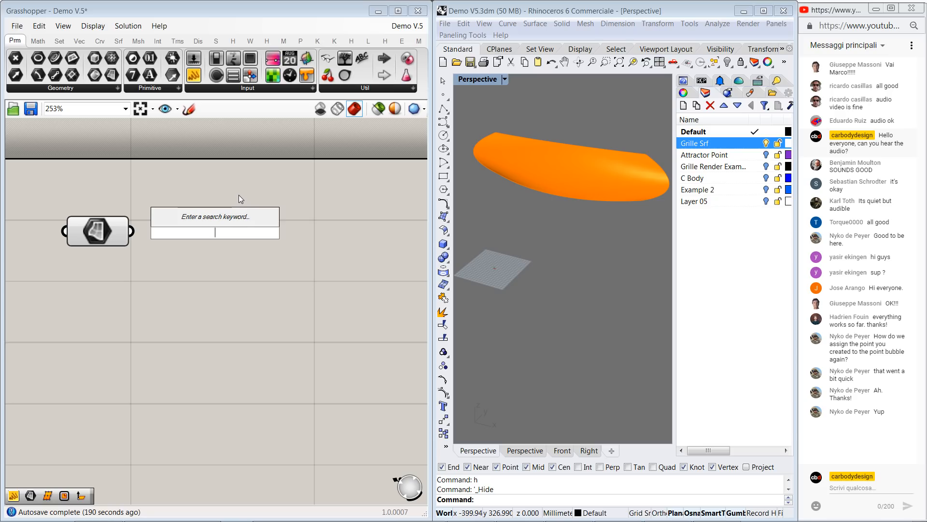
{"action": "type", "text": "divide"}
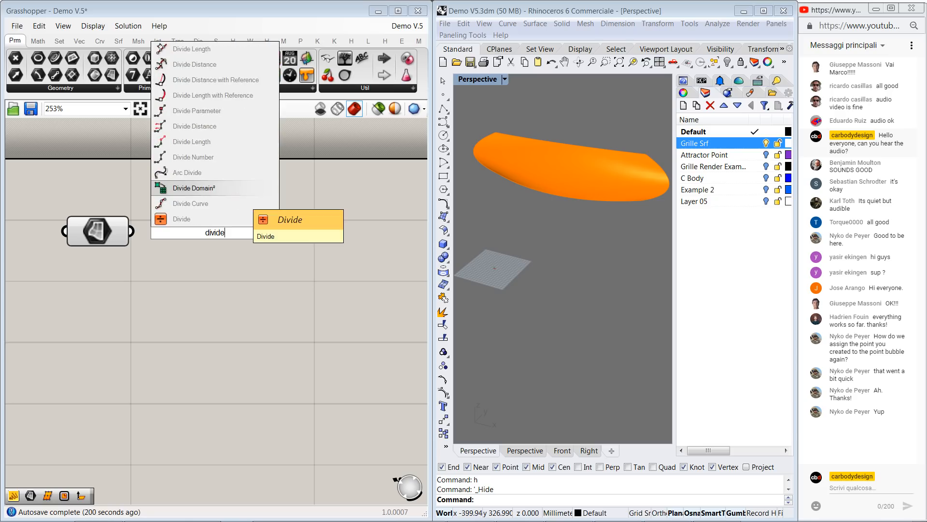
{"action": "type", "text": " s"}
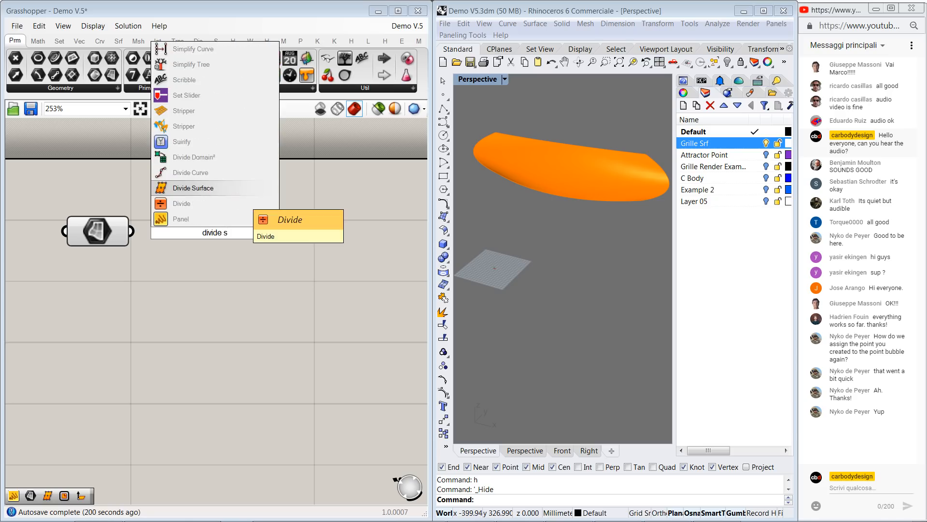
{"action": "left_click", "coordinate": [208, 188]}
{"action": "left_click_drag", "start_coordinate": [204, 231], "coordinate": [249, 249]}
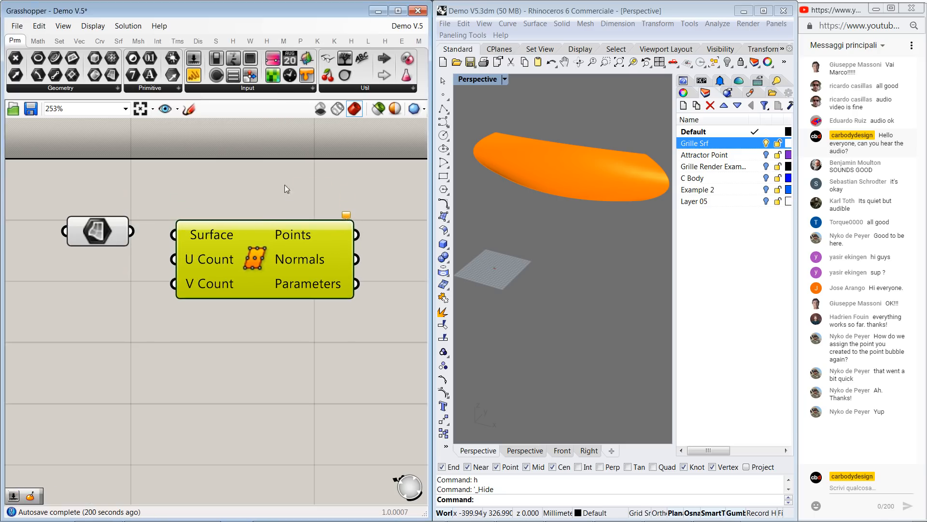
{"action": "scroll", "coordinate": [284, 186], "scroll_direction": "down", "scroll_amount": 3}
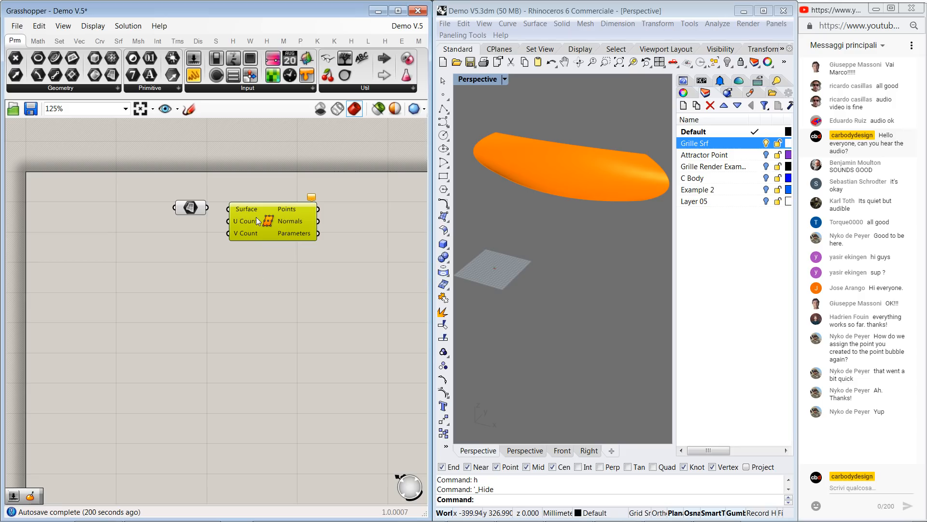
{"action": "scroll", "coordinate": [256, 222], "scroll_direction": "up", "scroll_amount": 2}
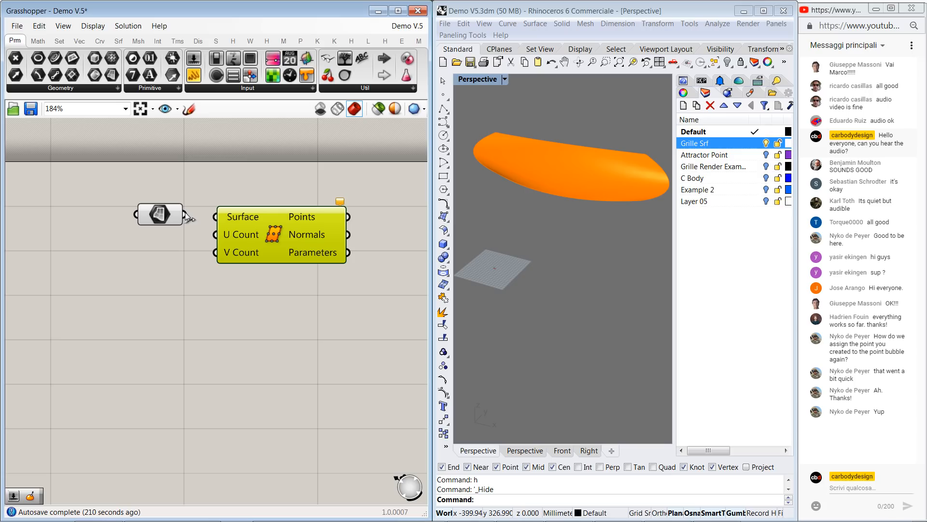
{"action": "left_click_drag", "start_coordinate": [185, 213], "coordinate": [215, 216]}
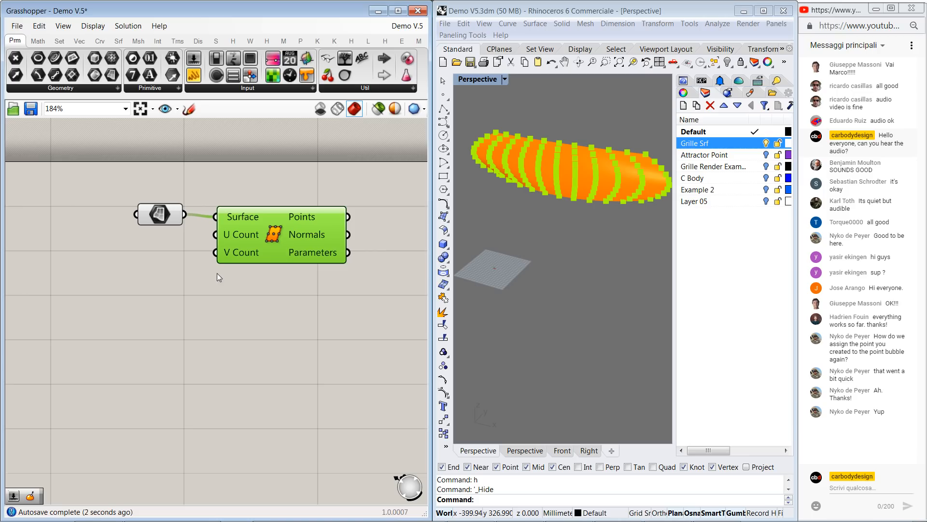
- Examine the division points on the grille surface up close and from several angles
{"action": "left_click", "coordinate": [578, 176]}
{"action": "scroll", "coordinate": [577, 176], "scroll_direction": "up", "scroll_amount": 5}
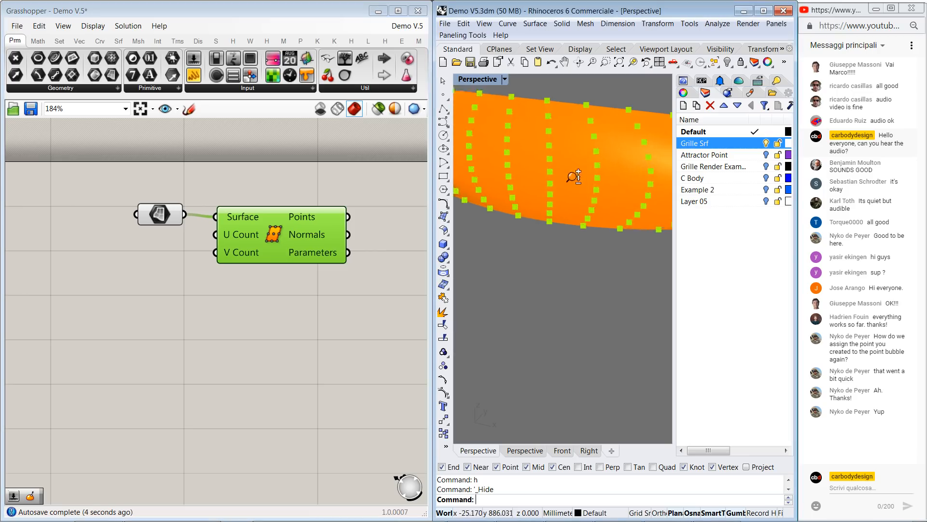
{"action": "scroll", "coordinate": [575, 177], "scroll_direction": "up", "scroll_amount": 3}
{"action": "right_click_drag", "start_coordinate": [575, 178], "coordinate": [616, 176]}
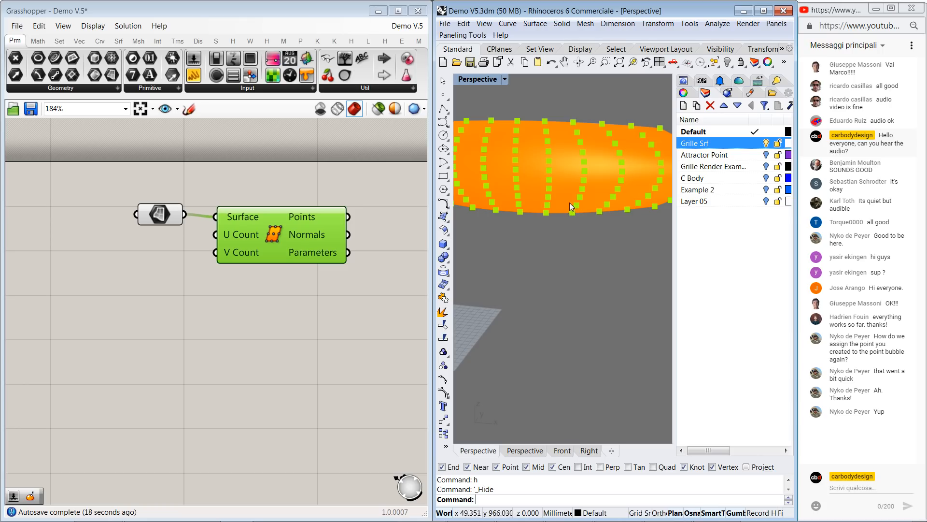
{"action": "scroll", "coordinate": [570, 212], "scroll_direction": "down", "scroll_amount": 3}
{"action": "scroll", "coordinate": [556, 216], "scroll_direction": "up", "scroll_amount": 3}
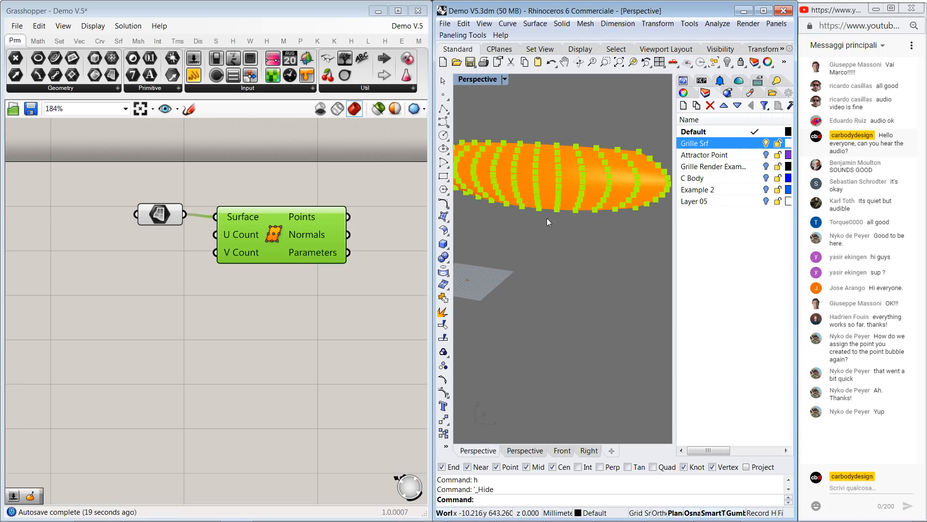
{"action": "mouse_move", "coordinate": [242, 253]}
{"action": "right_click_drag", "start_coordinate": [586, 203], "coordinate": [552, 172]}
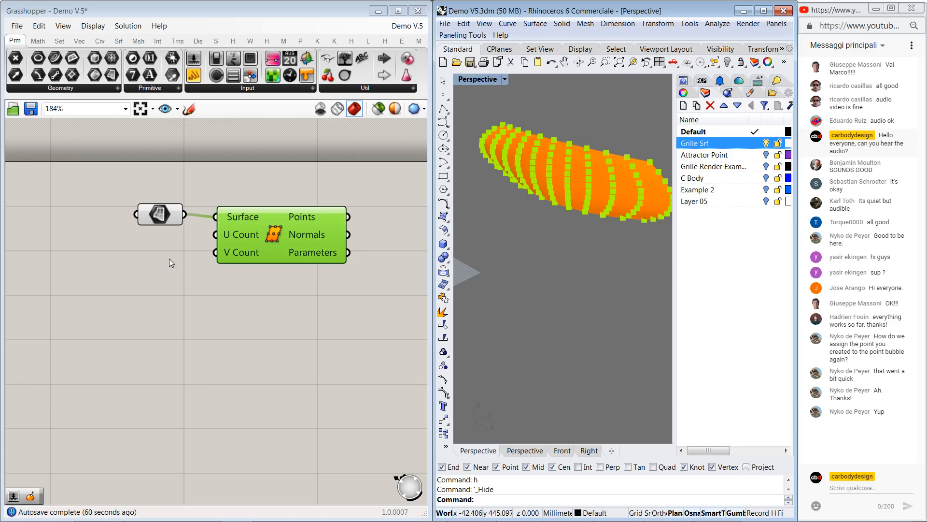
- Add a Number Slider to the canvas beside the Divide Surface component
{"action": "double_click", "coordinate": [118, 278]}
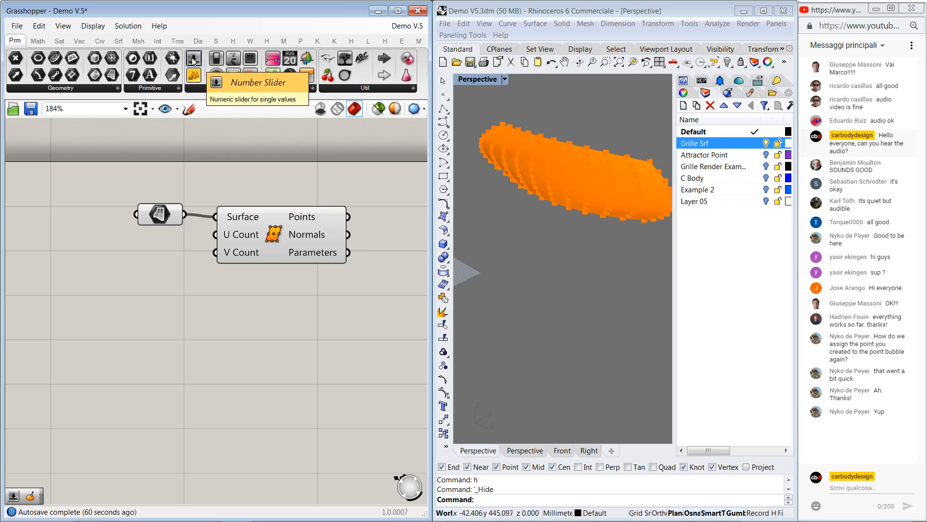
{"action": "left_click_drag", "start_coordinate": [193, 61], "coordinate": [72, 263]}
{"action": "right_click_drag", "start_coordinate": [126, 288], "coordinate": [189, 298]}
- Configure the Number Slider for integer values with a minimum of 2 and a maximum of 20
{"action": "double_click", "coordinate": [92, 272]}
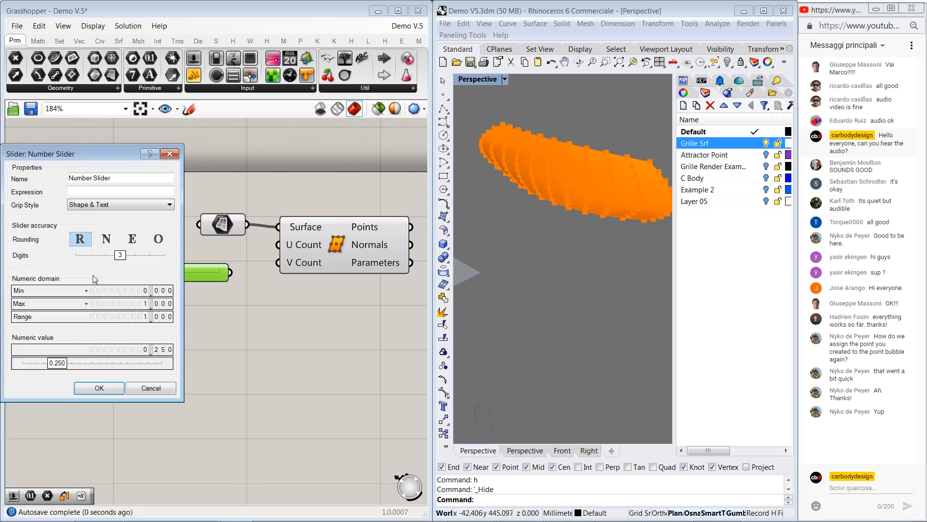
{"action": "left_click", "coordinate": [107, 240]}
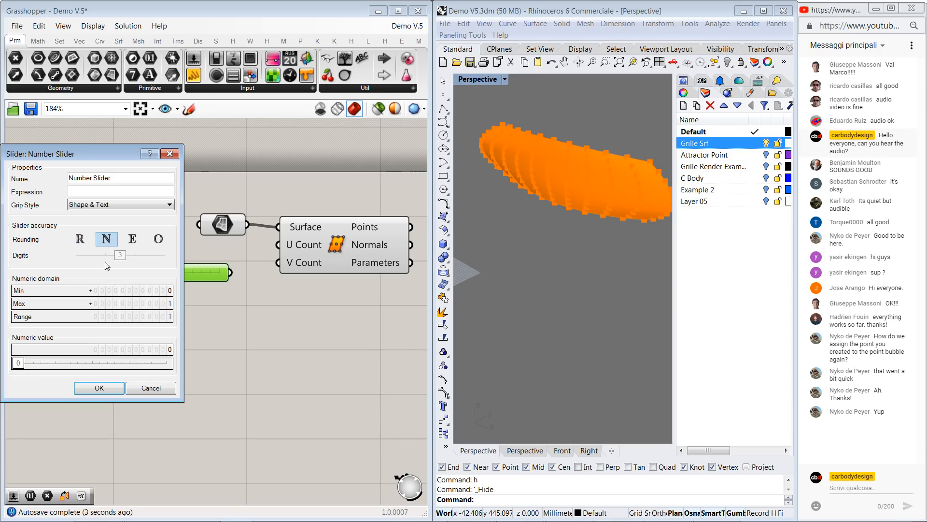
{"action": "double_click", "coordinate": [126, 292]}
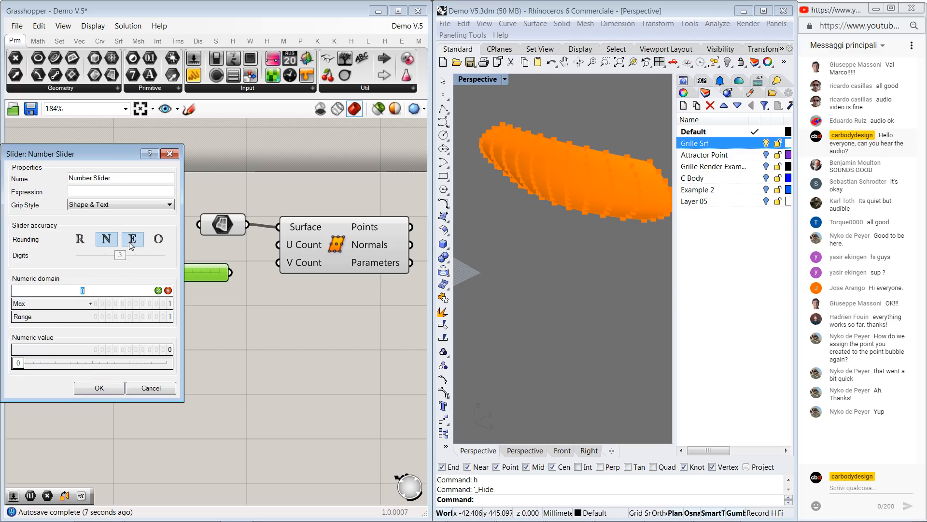
{"action": "type", "text": "2"}
{"action": "key", "text": "Return"}
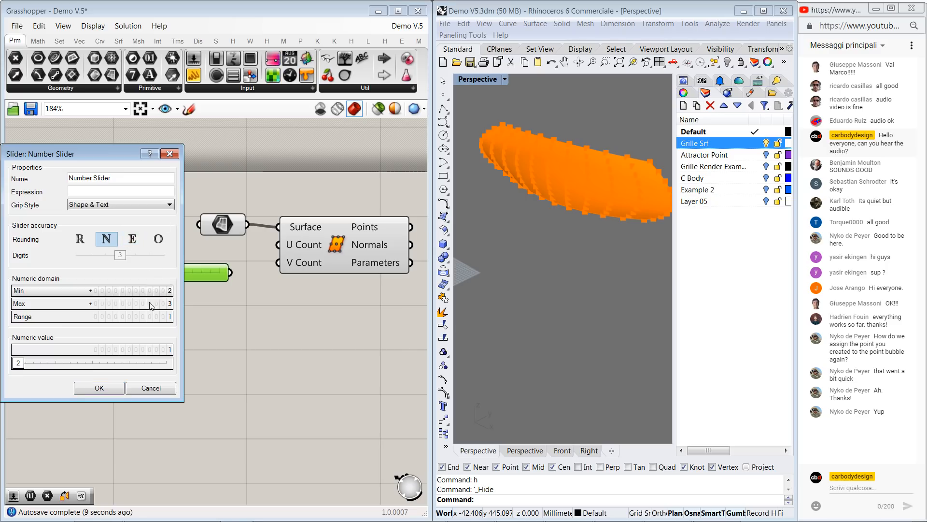
{"action": "double_click", "coordinate": [151, 304]}
{"action": "type", "text": "20"}
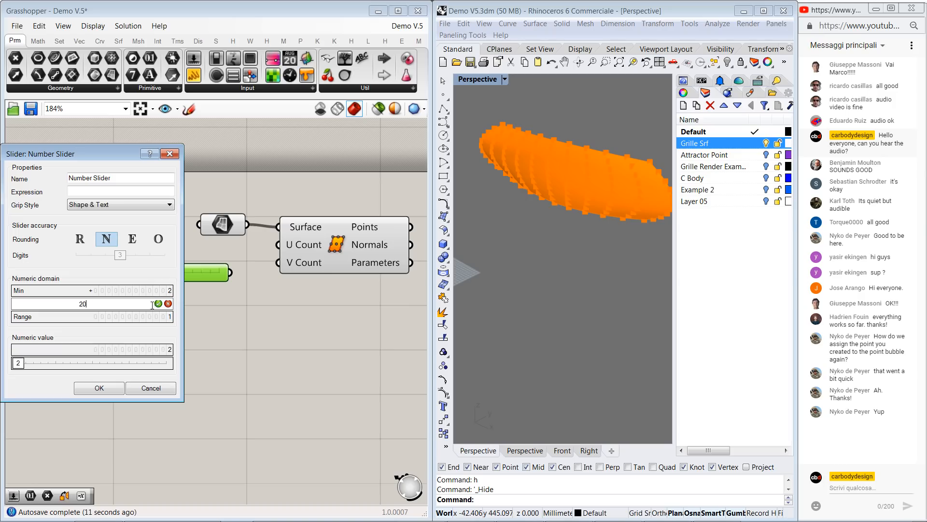
{"action": "left_click", "coordinate": [159, 304]}
{"action": "left_click", "coordinate": [99, 388]}
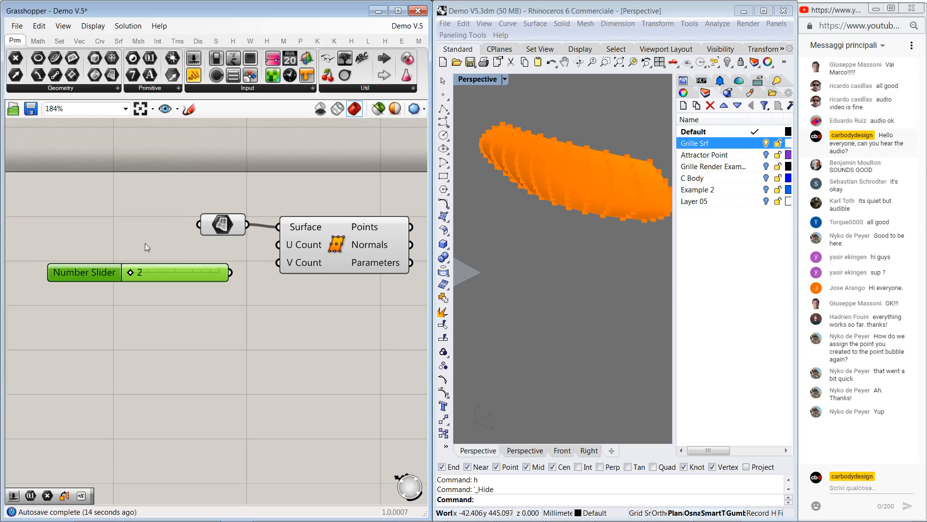
- Connect the Number Slider to the U Count input of Divide Surface and set it to 8
{"action": "left_click_drag", "start_coordinate": [230, 272], "coordinate": [279, 244]}
{"action": "left_click", "coordinate": [369, 251]}
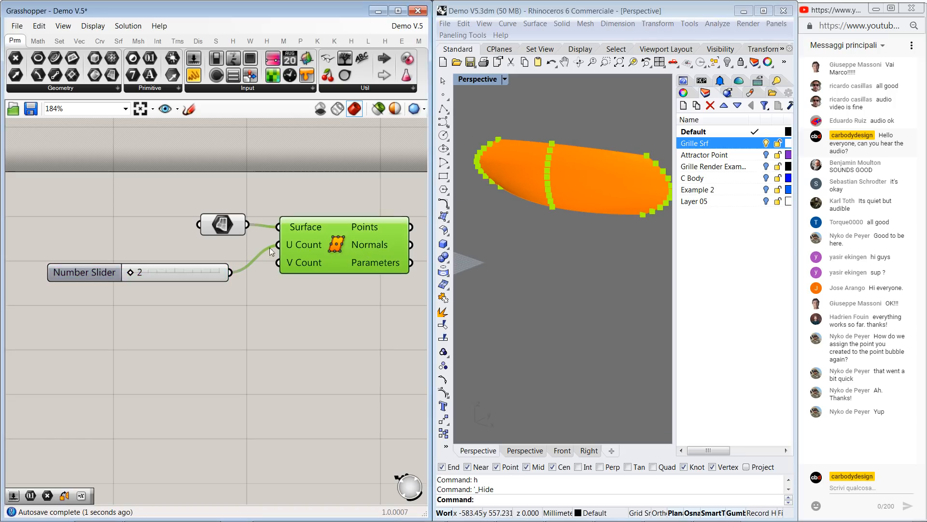
{"action": "left_click_drag", "start_coordinate": [133, 272], "coordinate": [160, 272]}
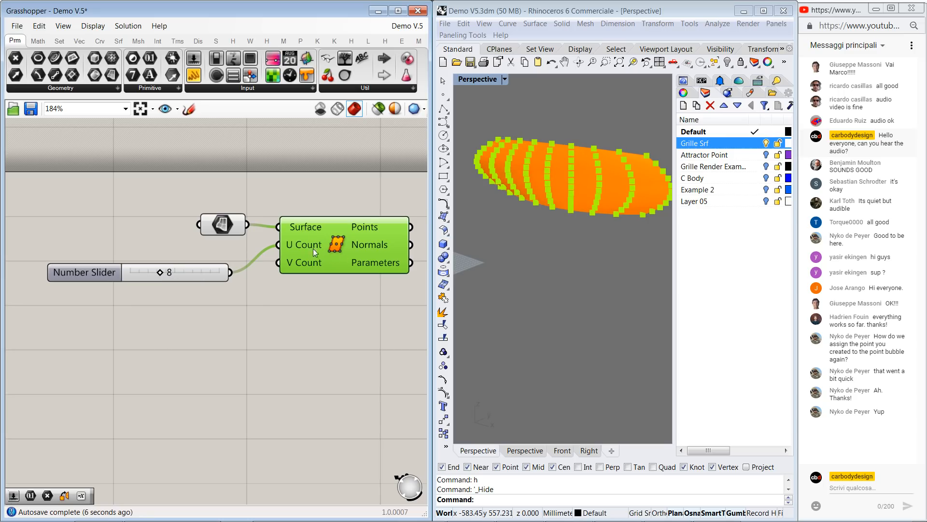
- Duplicate the Number Slider, place the copy below the original and connect it to the V Count input
{"action": "left_click", "coordinate": [92, 273]}
{"action": "key", "text": "ctrl+c"}
{"action": "key", "text": "ctrl+v"}
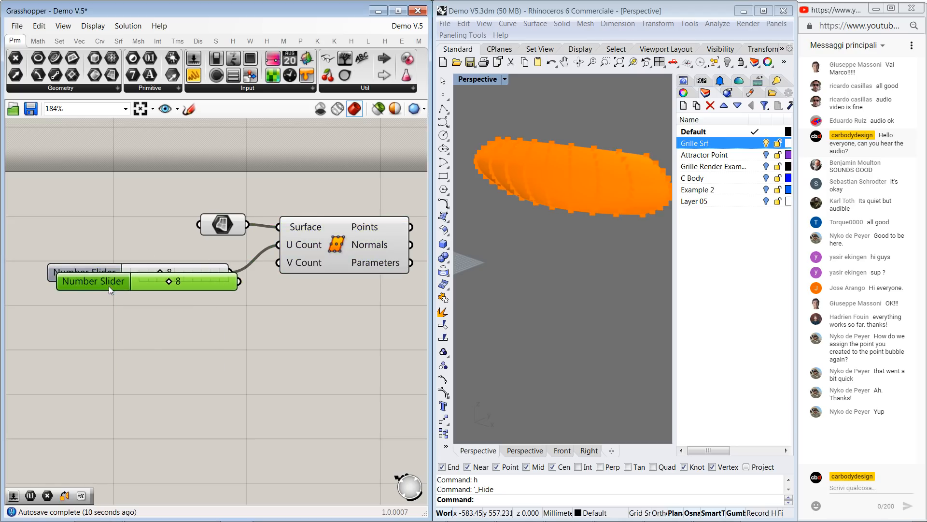
{"action": "left_click_drag", "start_coordinate": [108, 283], "coordinate": [105, 301]}
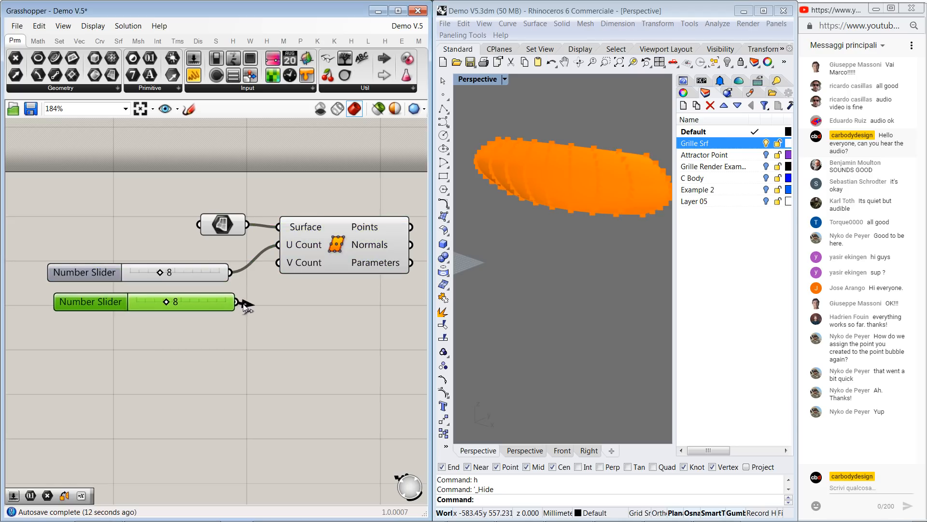
{"action": "left_click_drag", "start_coordinate": [237, 302], "coordinate": [278, 262]}
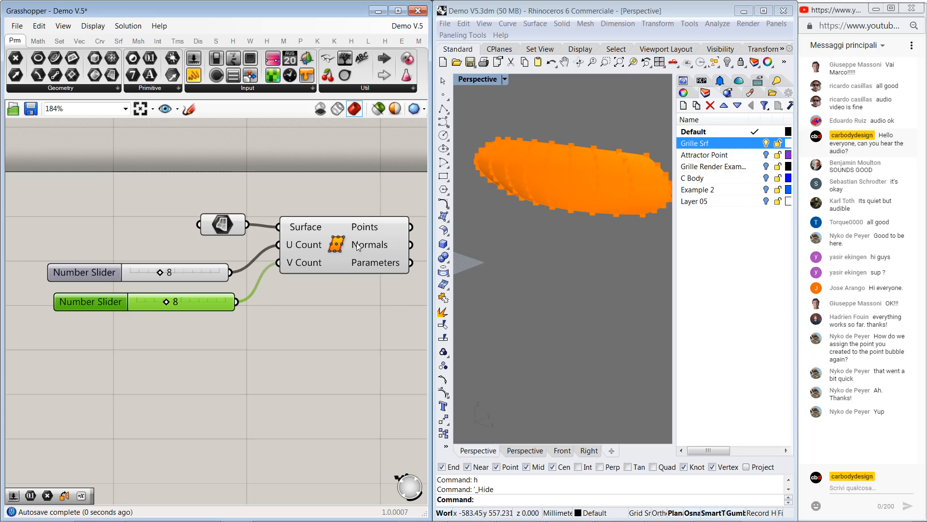
- Set the V Count slider to 4
{"action": "left_click_drag", "start_coordinate": [357, 246], "coordinate": [356, 244]}
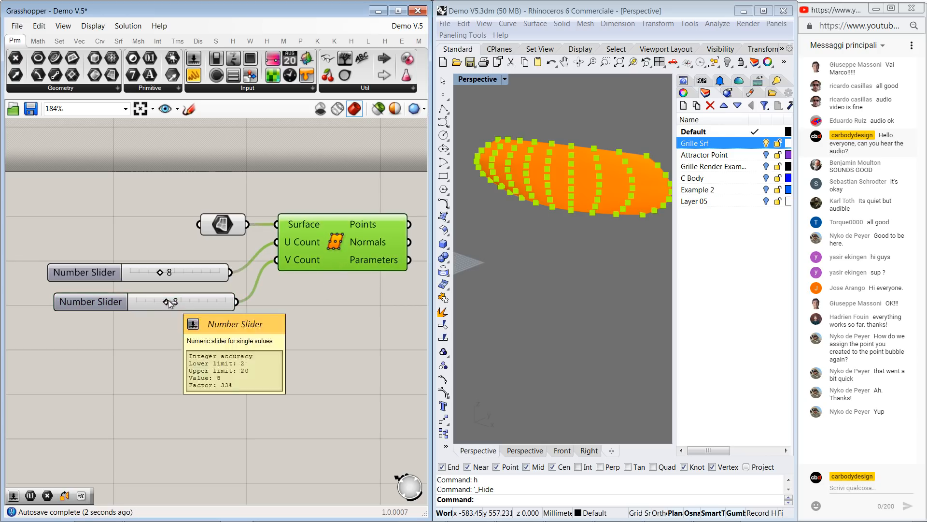
{"action": "left_click_drag", "start_coordinate": [167, 301], "coordinate": [150, 303]}
{"action": "mouse_move", "coordinate": [566, 190]}
{"action": "right_mouse_down"}
{"action": "mouse_move", "coordinate": [540, 192]}
{"action": "mouse_move", "coordinate": [598, 164]}
{"action": "mouse_move", "coordinate": [570, 187]}
{"action": "right_mouse_up"}
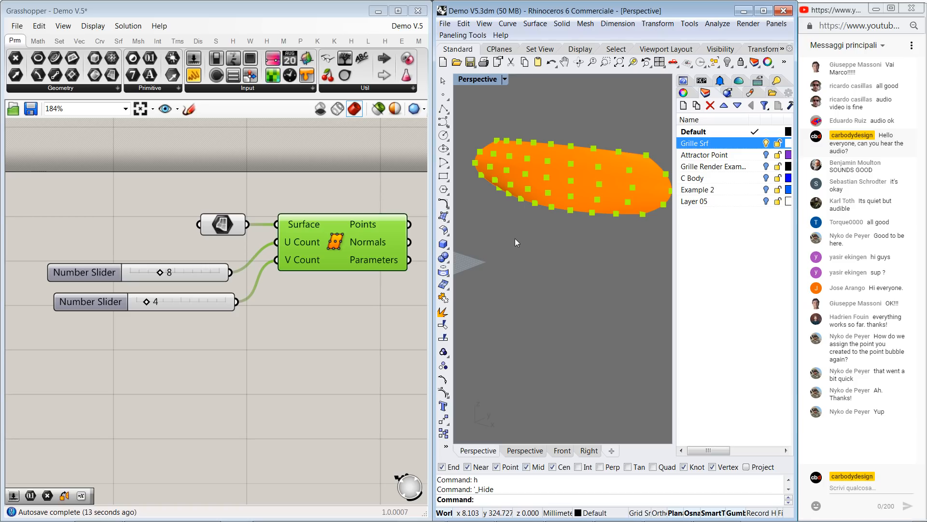
- Add a Rectangle component to the canvas below the Divide Surface component
{"action": "right_click_drag", "start_coordinate": [309, 272], "coordinate": [255, 230]}
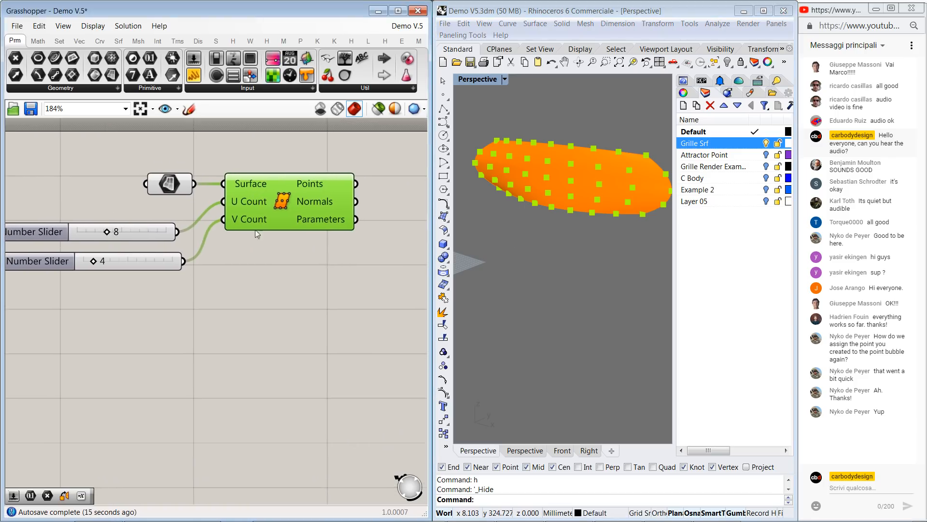
{"action": "double_click", "coordinate": [224, 296]}
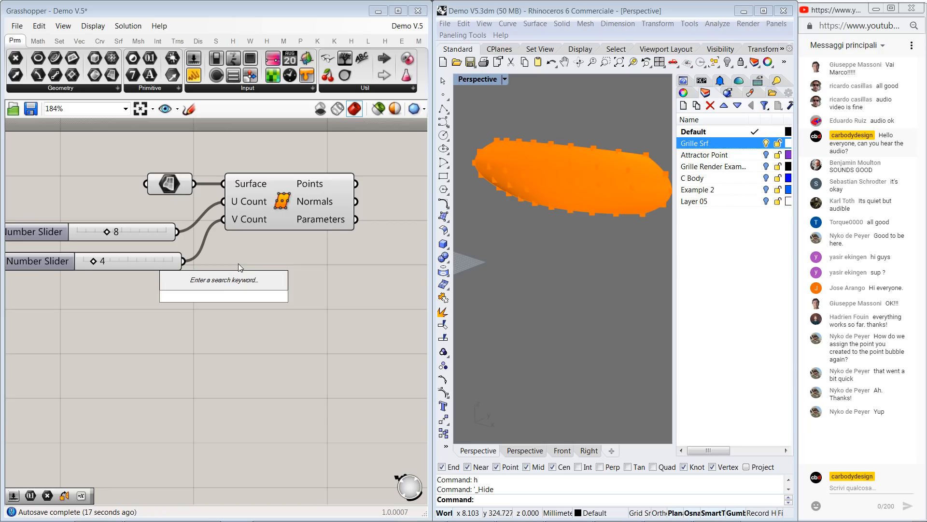
{"action": "type", "text": "rect"}
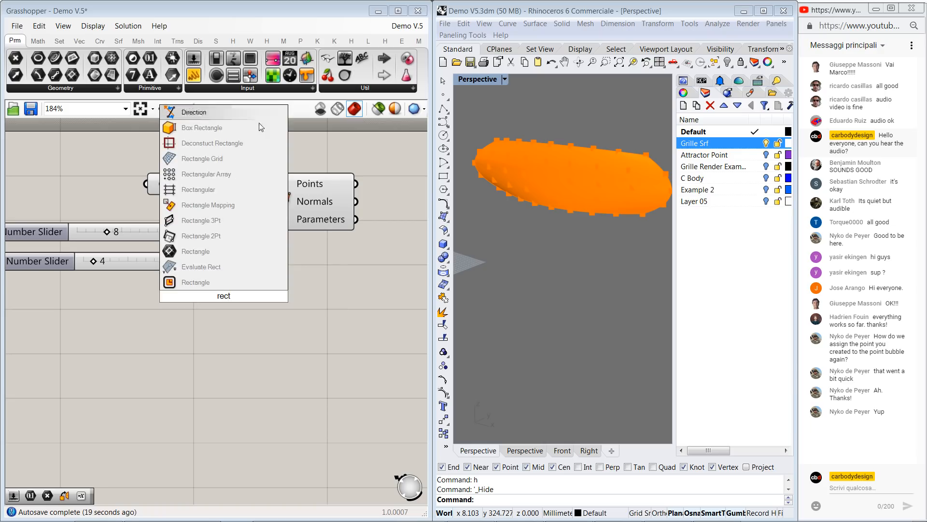
{"action": "left_click", "coordinate": [224, 285]}
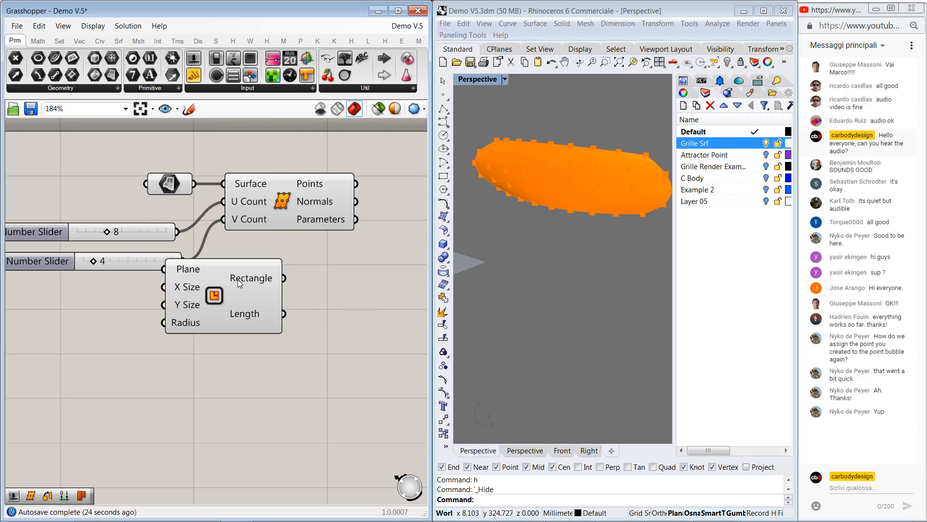
{"action": "left_click", "coordinate": [239, 283]}
{"action": "left_click_drag", "start_coordinate": [243, 276], "coordinate": [276, 298]}
- Locate the Rectangle component's preview near the world origin in the Rhino viewport
{"action": "right_click_drag", "start_coordinate": [502, 243], "coordinate": [564, 284], "text": "shift"}
{"action": "scroll", "coordinate": [516, 231], "scroll_direction": "up", "scroll_amount": 14}
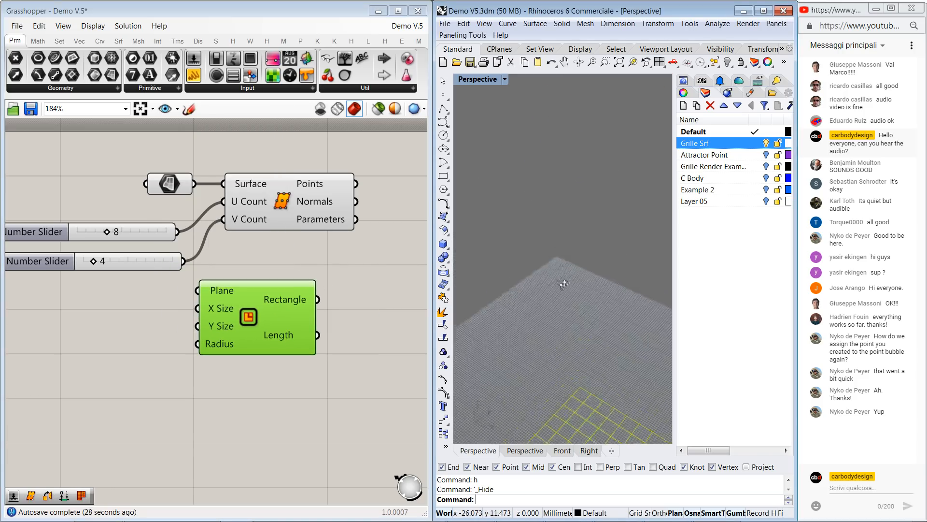
{"action": "scroll", "coordinate": [563, 297], "scroll_direction": "down", "scroll_amount": 8}
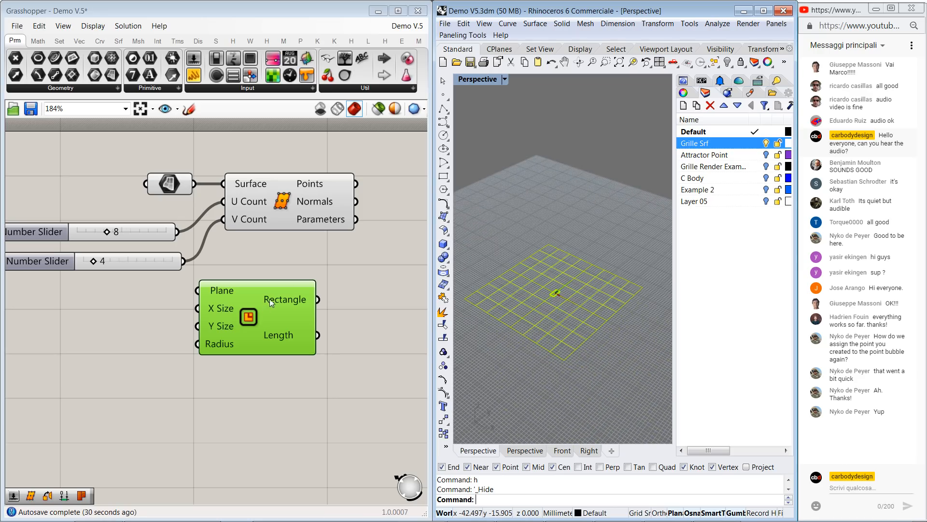
{"action": "key", "text": "Return"}
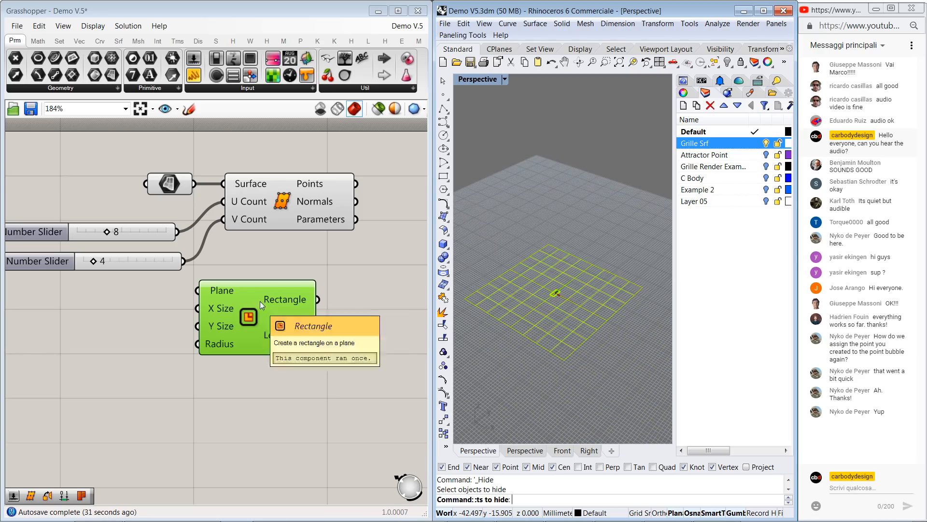
{"action": "middle_click", "coordinate": [267, 306]}
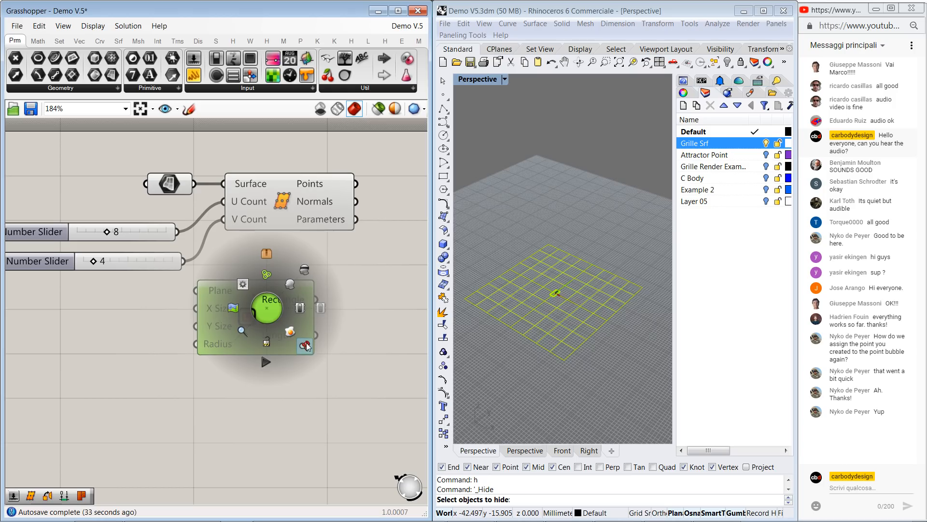
{"action": "left_click", "coordinate": [305, 343]}
{"action": "scroll", "coordinate": [563, 264], "scroll_direction": "up", "scroll_amount": 5}
{"action": "scroll", "coordinate": [564, 245], "scroll_direction": "up", "scroll_amount": 8}
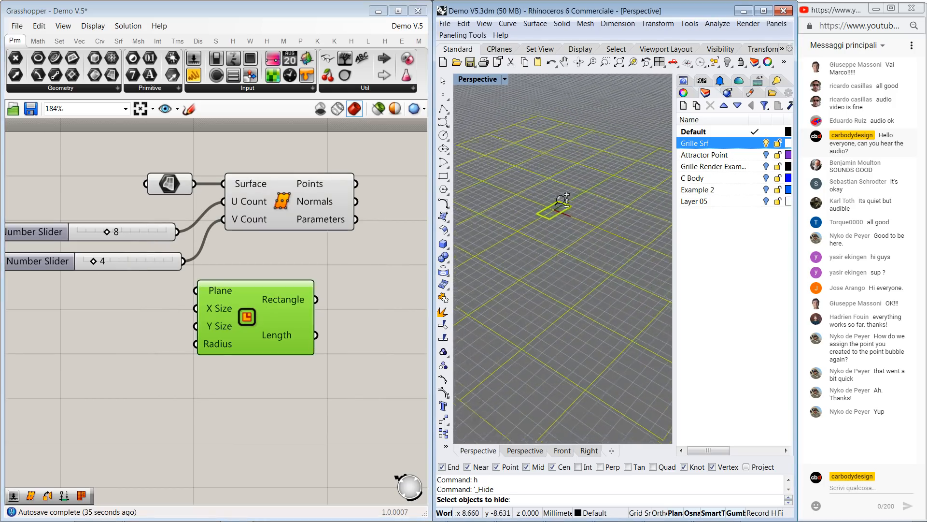
- Add a Number Slider to the canvas beside the Rectangle component's size inputs, below the two existing sliders
{"action": "right_click_drag", "start_coordinate": [568, 253], "coordinate": [544, 311]}
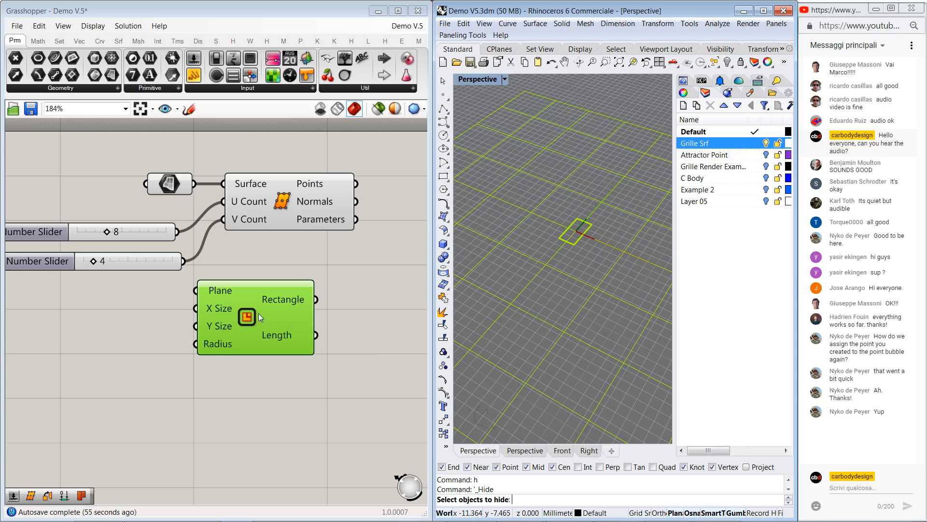
{"action": "mouse_move", "coordinate": [273, 318]}
{"action": "scroll", "coordinate": [549, 195], "scroll_direction": "down", "scroll_amount": 5}
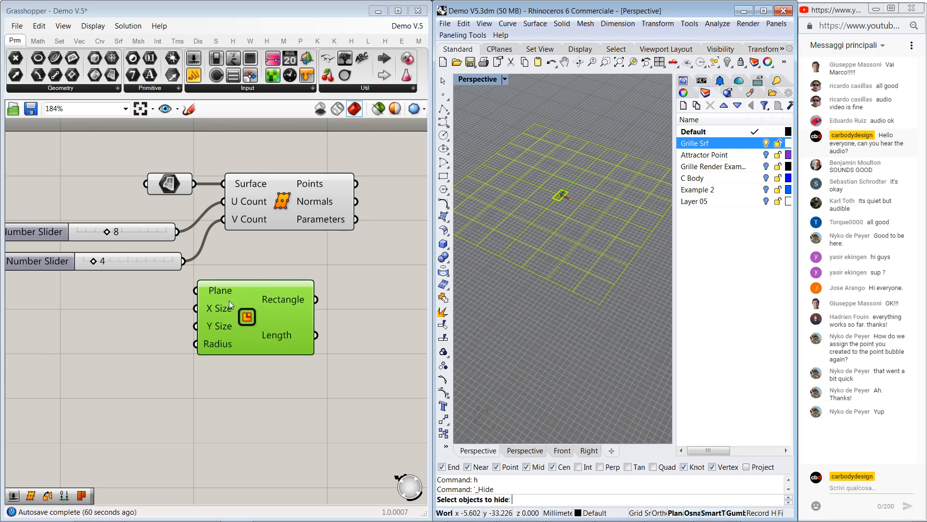
{"action": "mouse_move", "coordinate": [223, 329]}
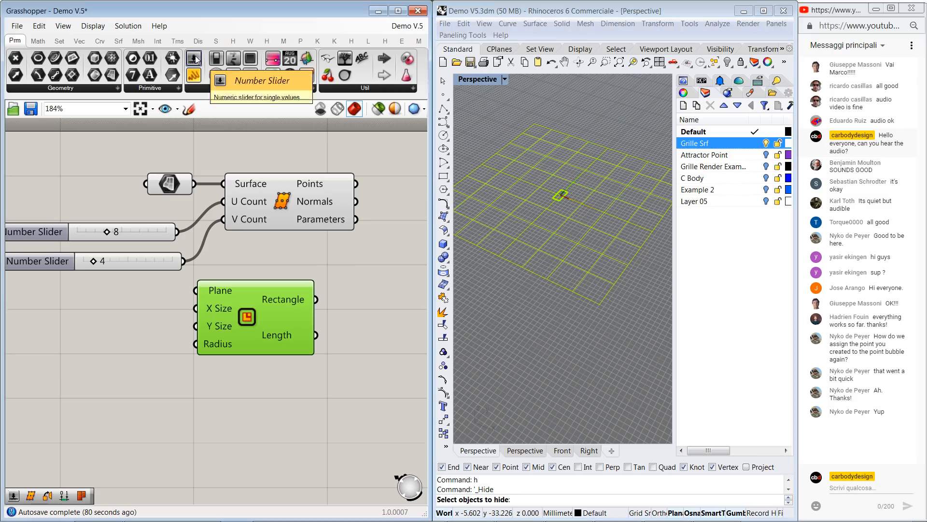
{"action": "left_click_drag", "start_coordinate": [192, 54], "coordinate": [70, 318]}
{"action": "right_click_drag", "start_coordinate": [117, 302], "coordinate": [170, 296]}
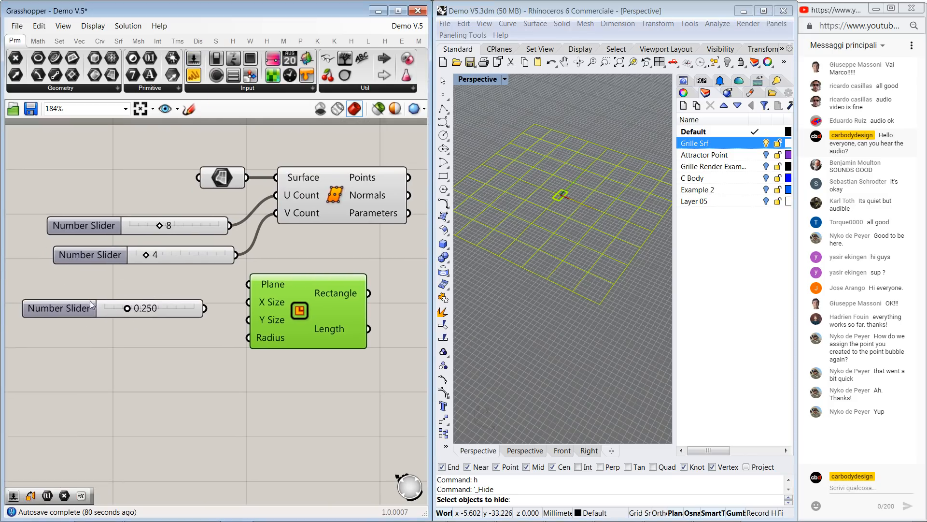
- Set the new slider's minimum to 10 and maximum to 100, with one decimal digit
{"action": "double_click", "coordinate": [73, 305]}
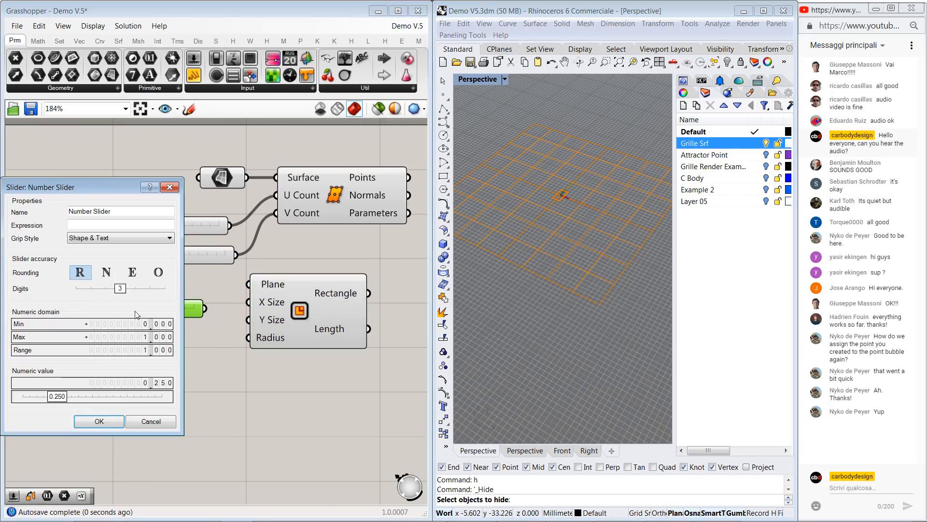
{"action": "double_click", "coordinate": [133, 328]}
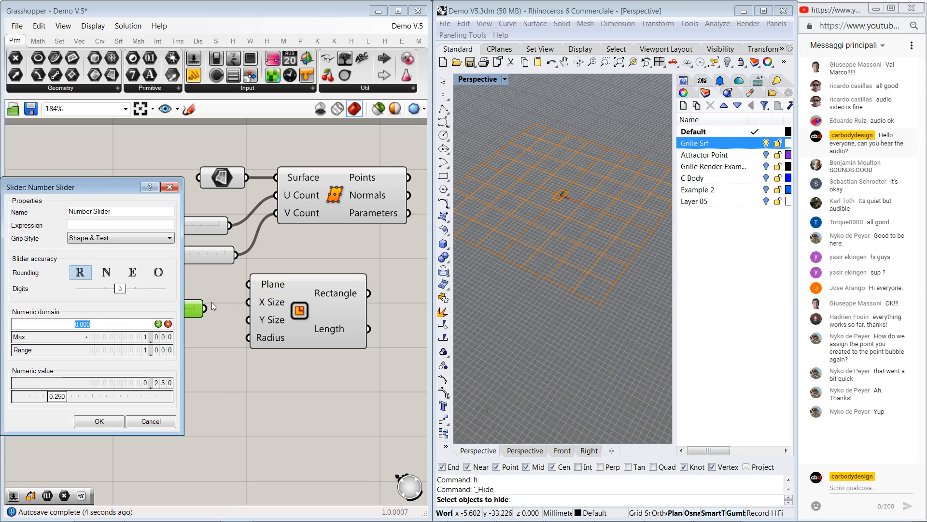
{"action": "type", "text": "10"}
{"action": "double_click", "coordinate": [135, 337]}
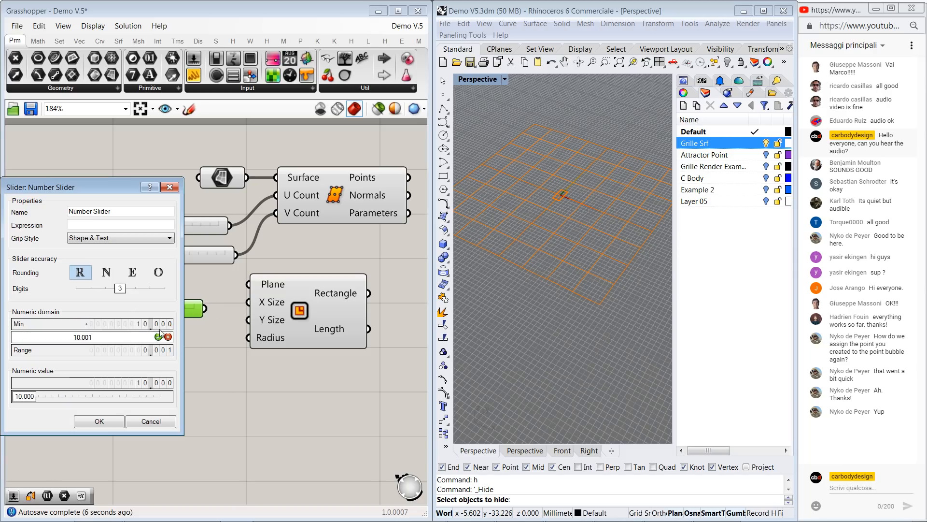
{"action": "double_click", "coordinate": [69, 337]}
{"action": "type", "text": "100"}
{"action": "left_click_drag", "start_coordinate": [120, 289], "coordinate": [91, 290]}
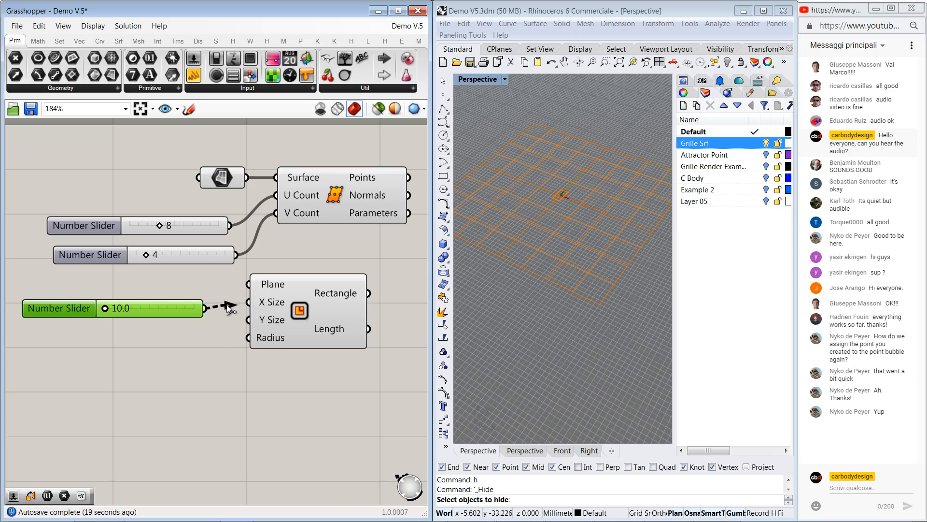
- Connect the slider to the Rectangle's X Size and a duplicate of it to Y Size, and move the Rectangle component slightly away from them
{"action": "left_click_drag", "start_coordinate": [231, 308], "coordinate": [248, 302]}
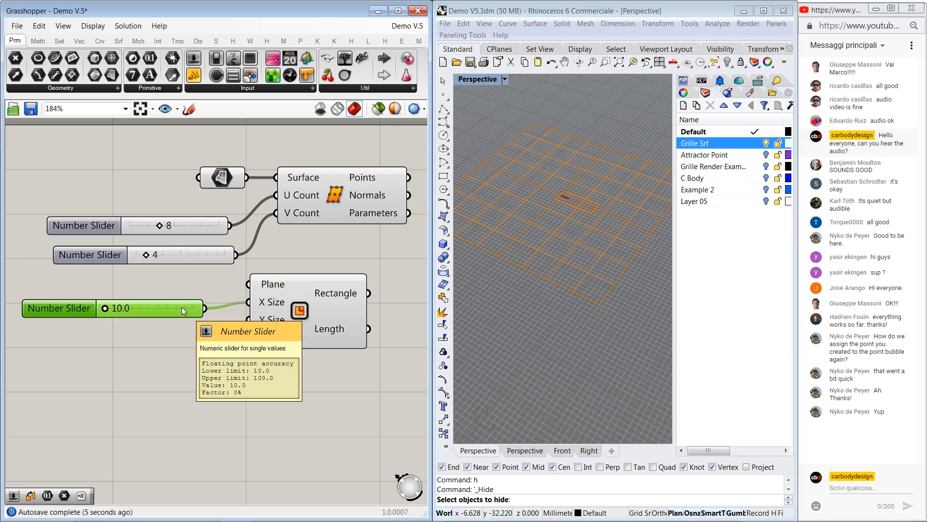
{"action": "left_click_drag", "start_coordinate": [185, 306], "coordinate": [248, 319], "text": "alt"}
{"action": "left_click_drag", "start_coordinate": [313, 309], "coordinate": [342, 303]}
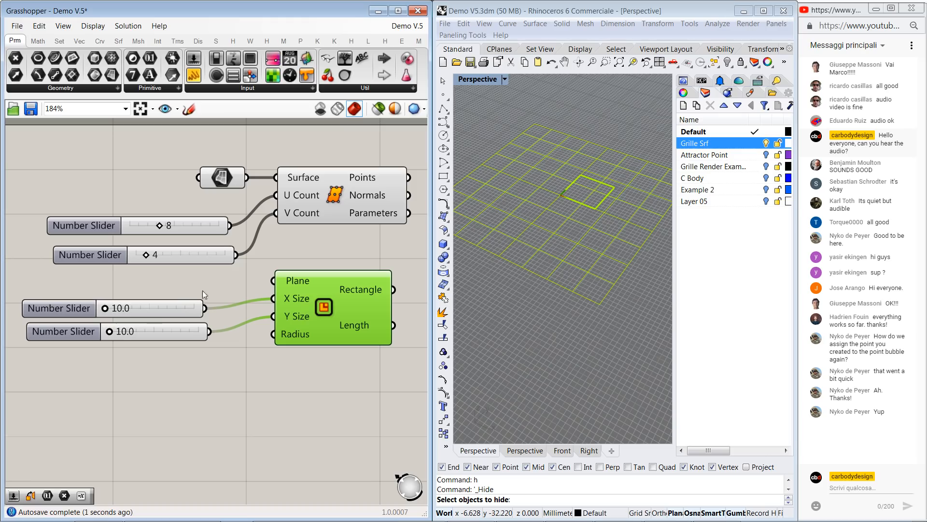
- Set the X Size slider to 53.5 and the Y Size slider to 23.7
{"action": "left_click_drag", "start_coordinate": [112, 330], "coordinate": [127, 308]}
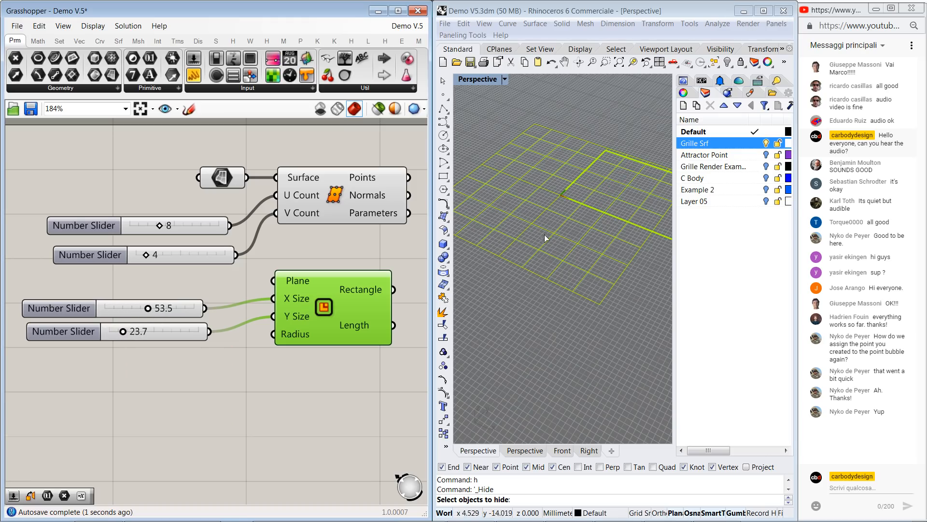
{"action": "scroll", "coordinate": [551, 232], "scroll_direction": "down", "scroll_amount": 5}
{"action": "right_click_drag", "start_coordinate": [595, 227], "coordinate": [562, 225], "text": "shift"}
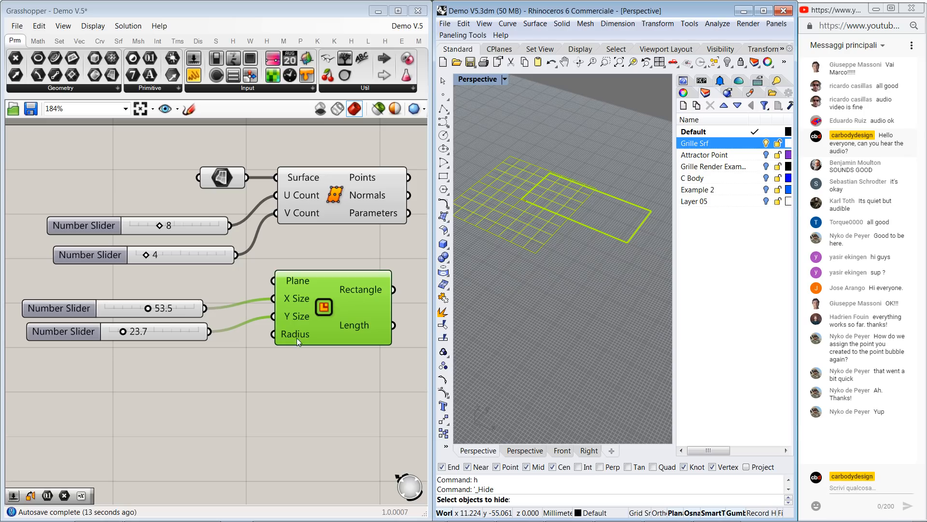
- Compare the rectangle's position at the world origin with the location of the grille surface in the Rhino viewport
{"action": "mouse_move", "coordinate": [297, 336]}
{"action": "scroll", "coordinate": [352, 215], "scroll_direction": "down", "scroll_amount": 2}
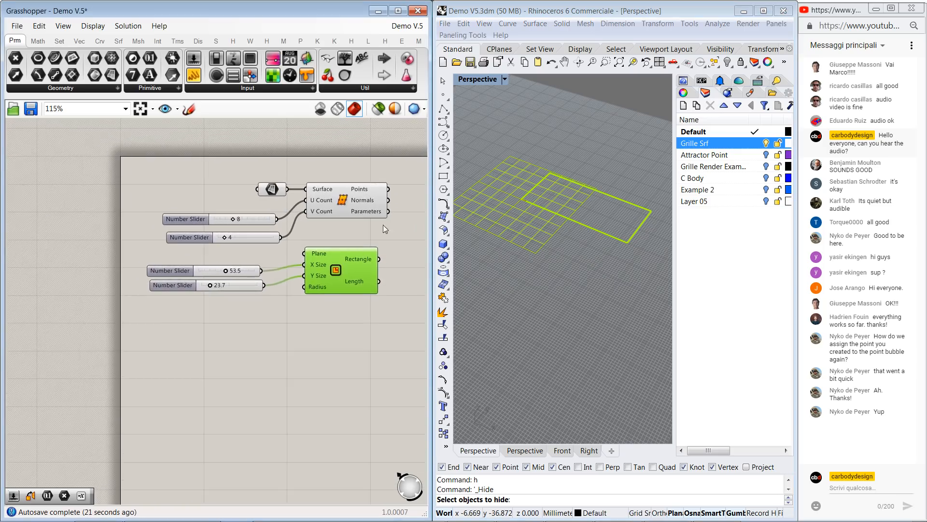
{"action": "scroll", "coordinate": [383, 225], "scroll_direction": "down", "scroll_amount": 2}
{"action": "right_click_drag", "start_coordinate": [375, 231], "coordinate": [225, 250]}
{"action": "scroll", "coordinate": [579, 191], "scroll_direction": "down", "scroll_amount": 5}
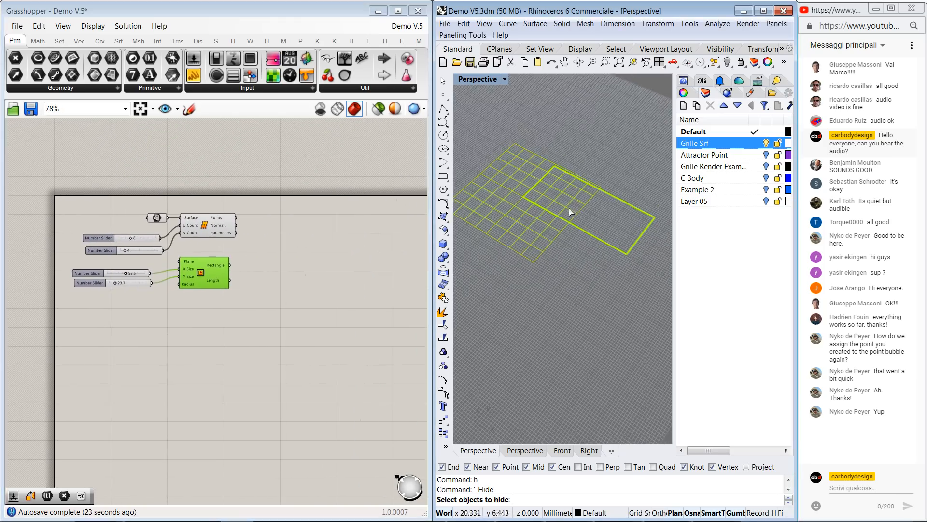
{"action": "scroll", "coordinate": [570, 218], "scroll_direction": "down", "scroll_amount": 6}
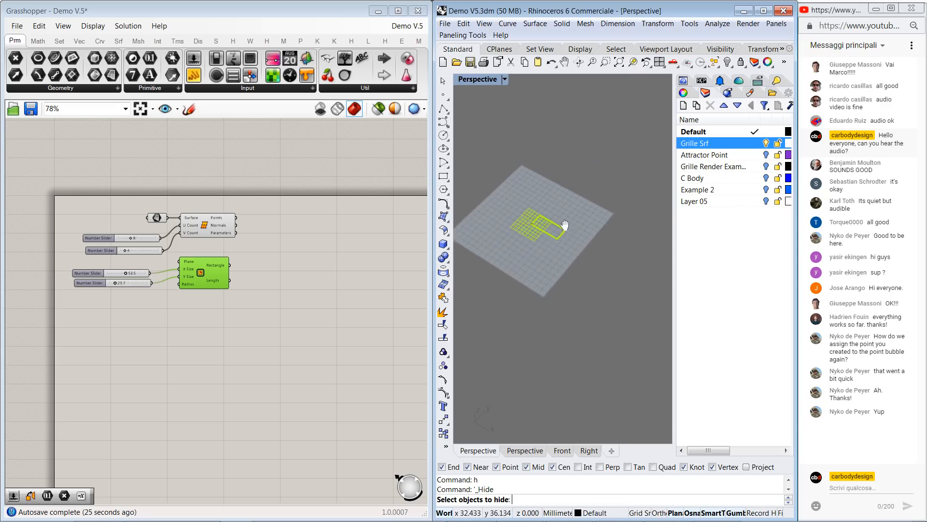
{"action": "right_click_drag", "start_coordinate": [552, 233], "coordinate": [544, 264], "text": "shift"}
{"action": "scroll", "coordinate": [549, 230], "scroll_direction": "up", "scroll_amount": 1}
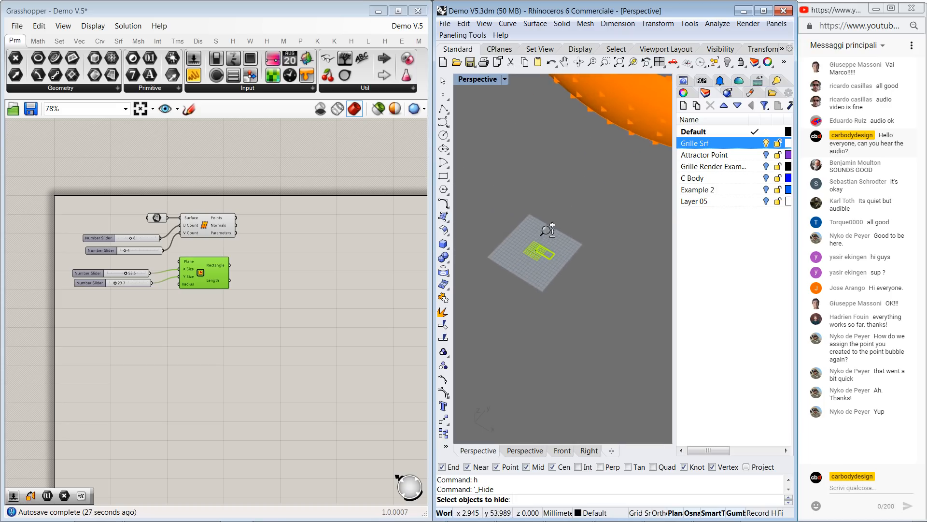
{"action": "right_click_drag", "start_coordinate": [593, 185], "coordinate": [565, 236], "text": "shift"}
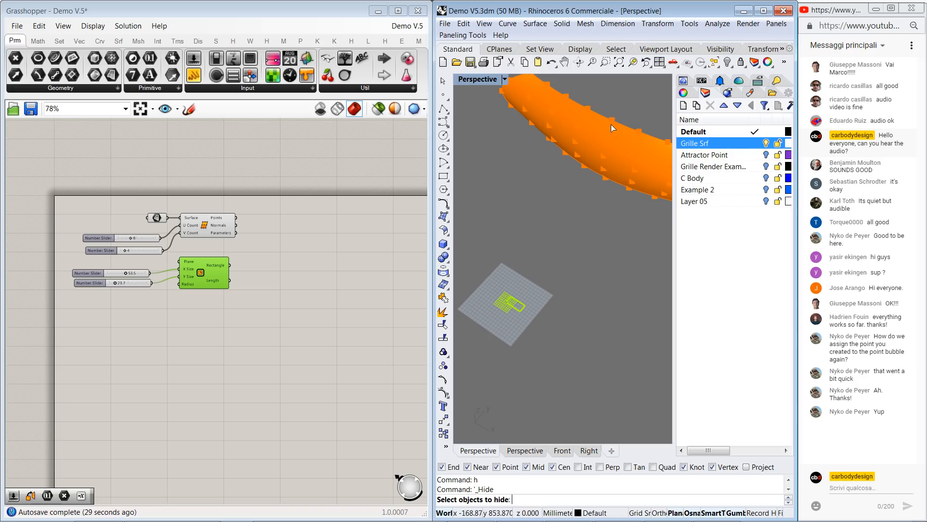
{"action": "right_click_drag", "start_coordinate": [594, 163], "coordinate": [594, 132]}
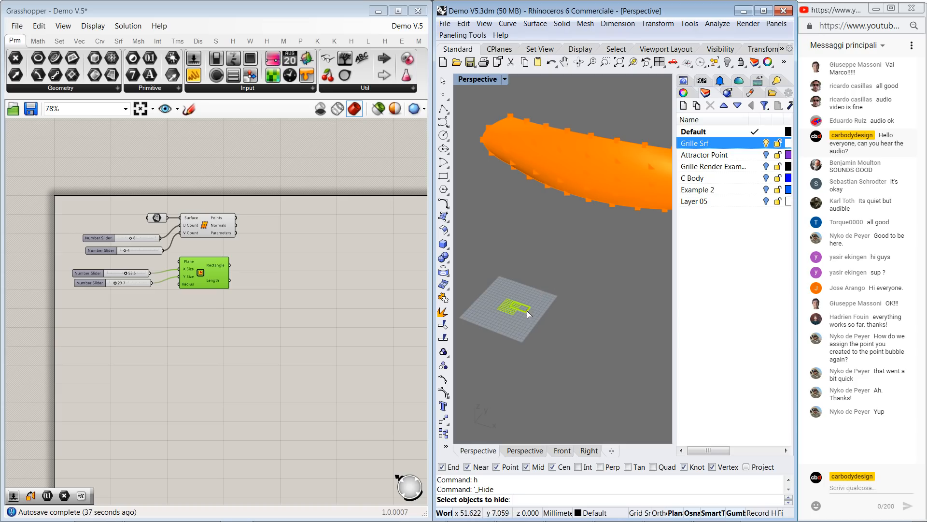
{"action": "scroll", "coordinate": [549, 193], "scroll_direction": "up", "scroll_amount": 5}
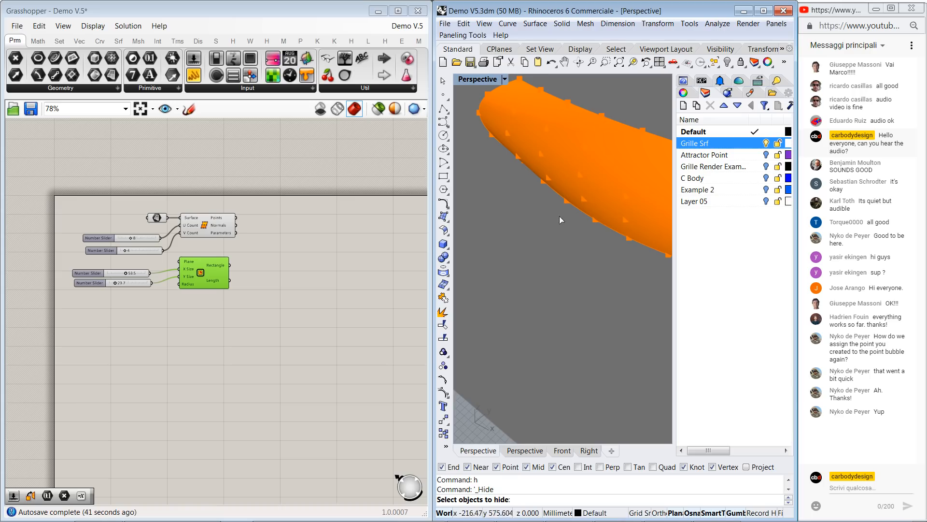
{"action": "scroll", "coordinate": [556, 222], "scroll_direction": "down", "scroll_amount": 4}
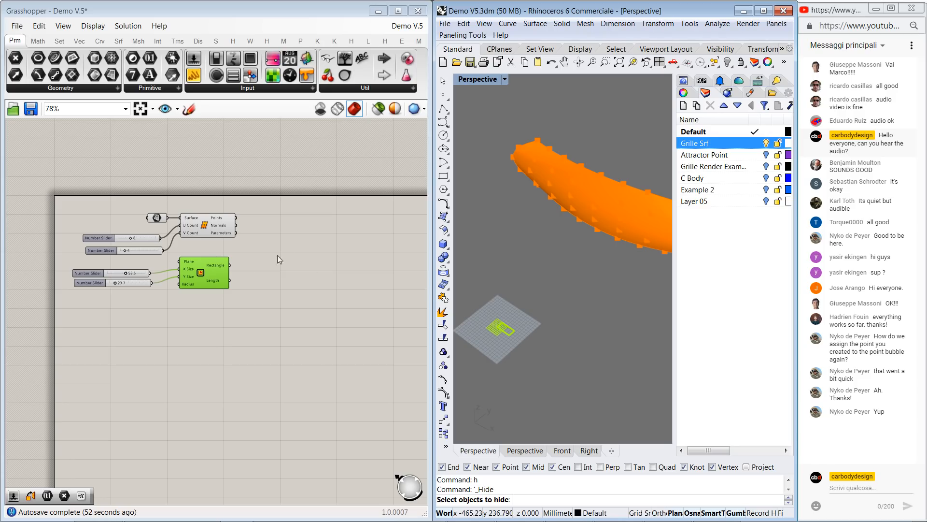
- Add an Evaluate Surface component beyond the outputs of the Divide Surface component
{"action": "double_click", "coordinate": [271, 227]}
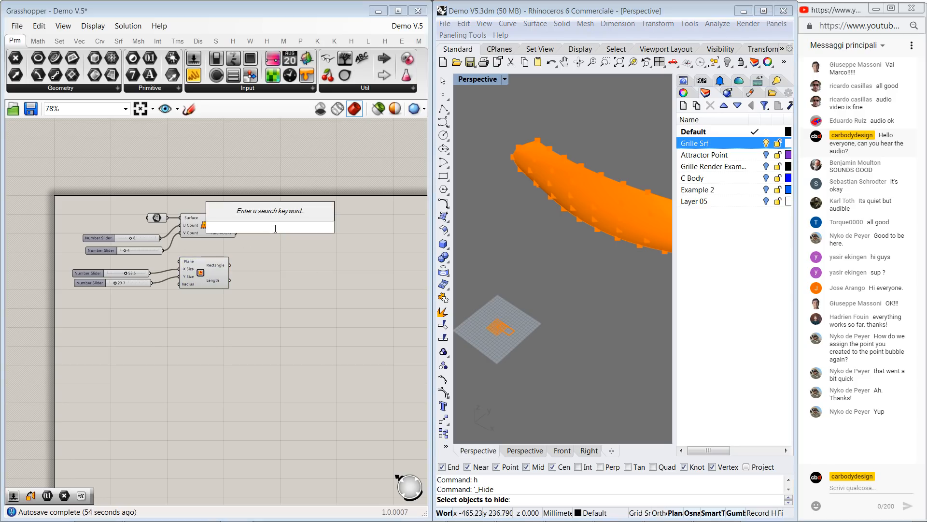
{"action": "type", "text": "evalu"}
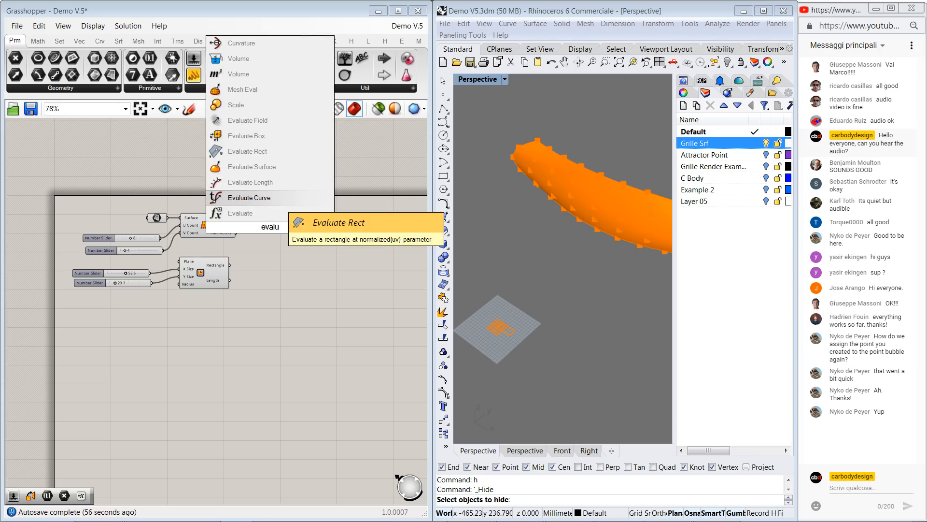
{"action": "key", "text": "Up"}
{"action": "key", "text": "Up"}
{"action": "key", "text": "Return"}
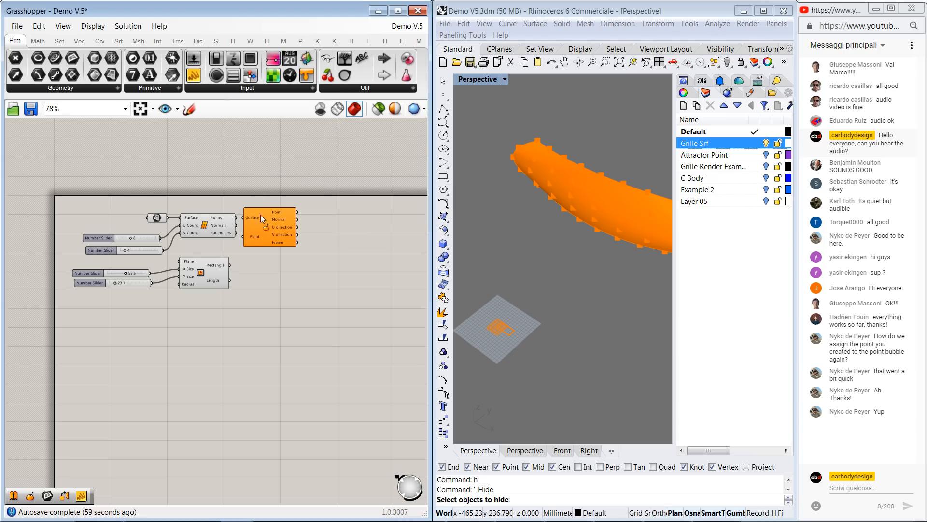
{"action": "scroll", "coordinate": [249, 213], "scroll_direction": "up", "scroll_amount": 3}
{"action": "left_click_drag", "start_coordinate": [265, 236], "coordinate": [293, 223]}
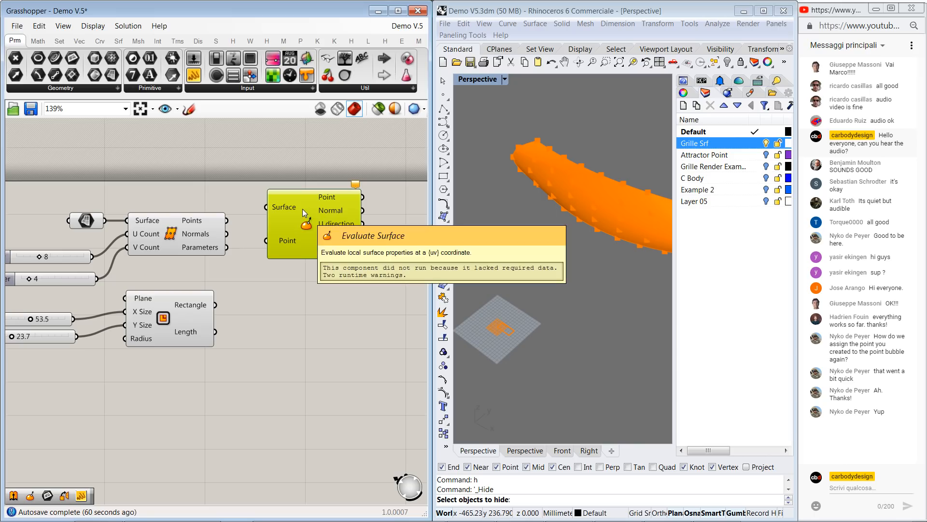
- Connect the grille surface parameter to Evaluate Surface's Surface input and Divide Surface's Parameters output to its Point input
{"action": "left_click_drag", "start_coordinate": [86, 218], "coordinate": [309, 209]}
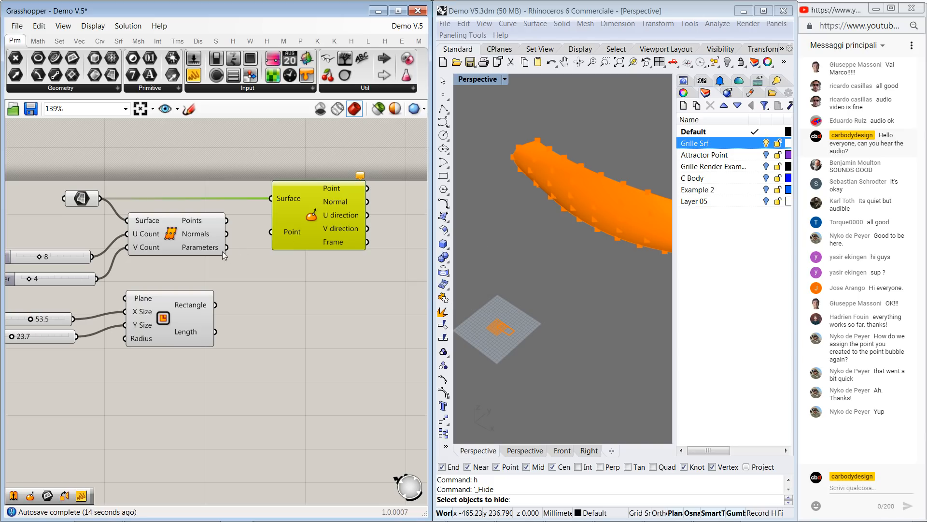
{"action": "mouse_move", "coordinate": [199, 248]}
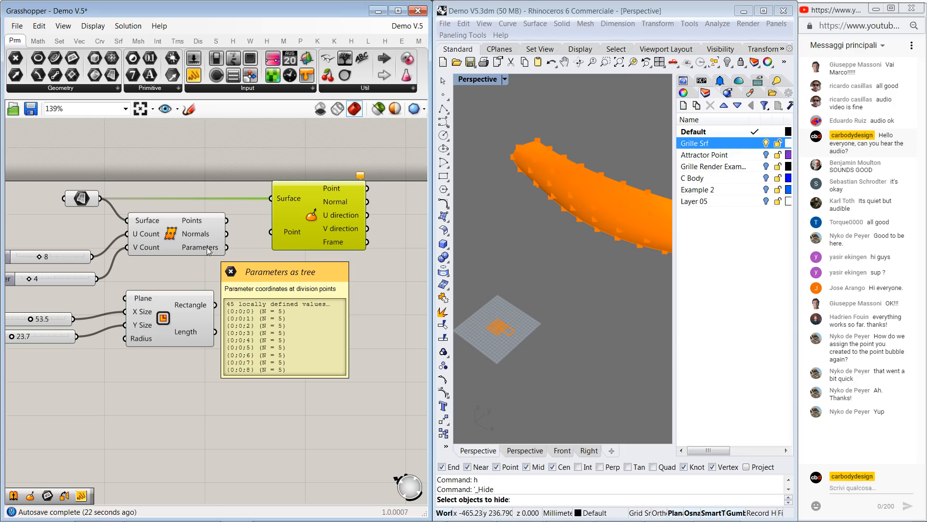
{"action": "scroll", "coordinate": [217, 231], "scroll_direction": "up", "scroll_amount": 1}
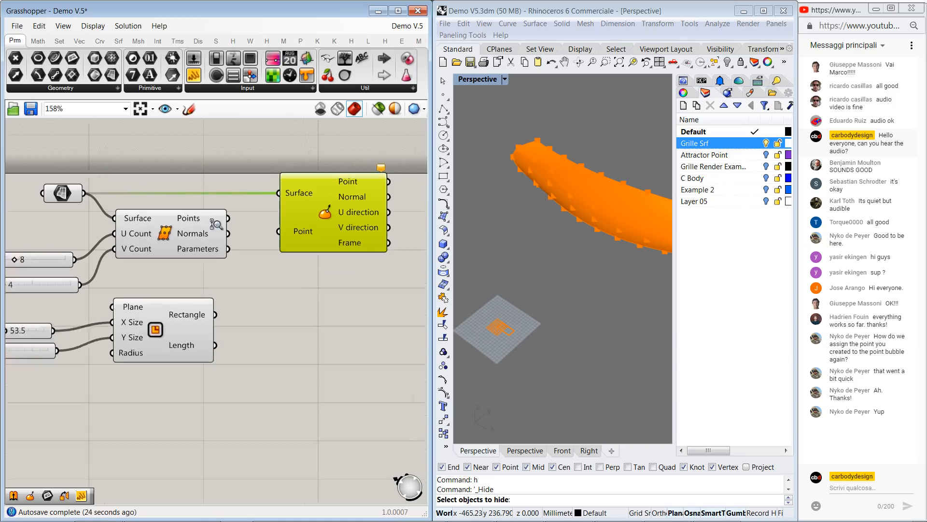
{"action": "scroll", "coordinate": [215, 227], "scroll_direction": "up", "scroll_amount": 1}
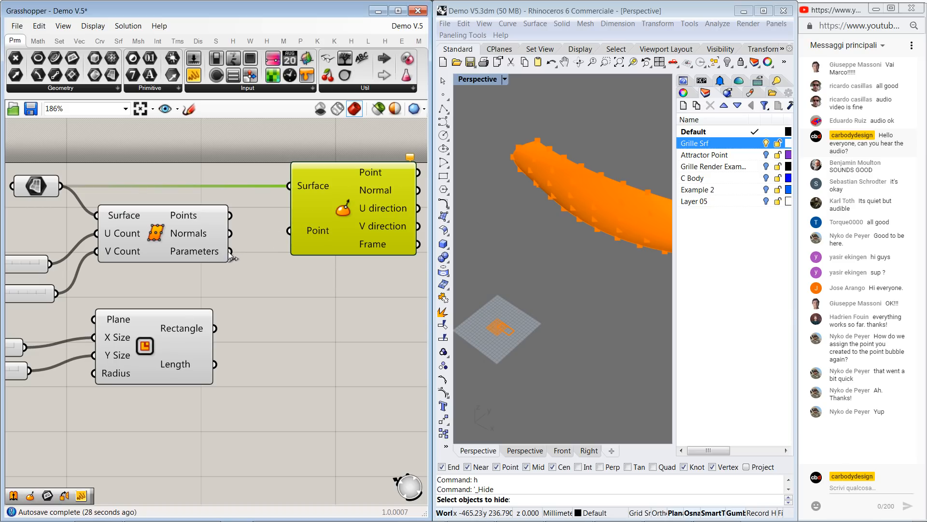
{"action": "left_click_drag", "start_coordinate": [230, 251], "coordinate": [289, 231]}
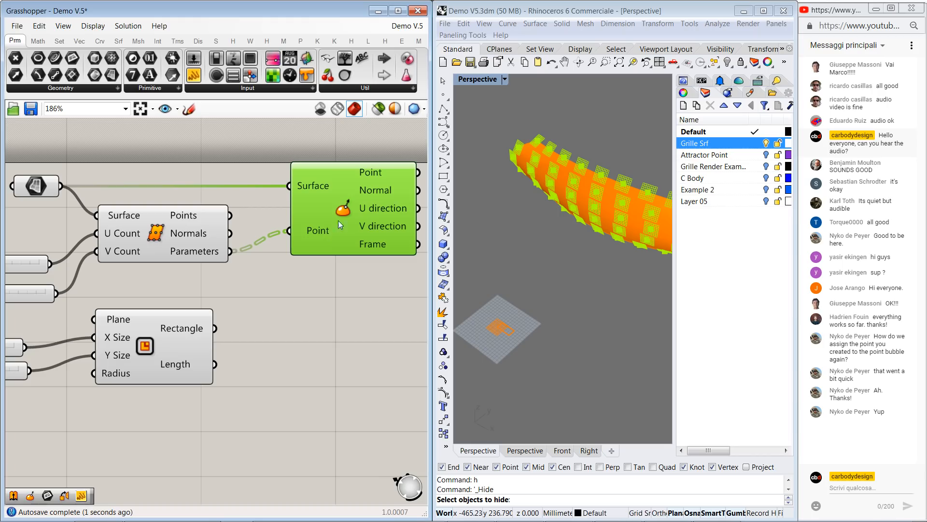
- Examine the evaluated frames along the grille surface from several angles in the Rhino viewport
{"action": "scroll", "coordinate": [352, 219], "scroll_direction": "down", "scroll_amount": 2}
{"action": "mouse_move", "coordinate": [286, 239]}
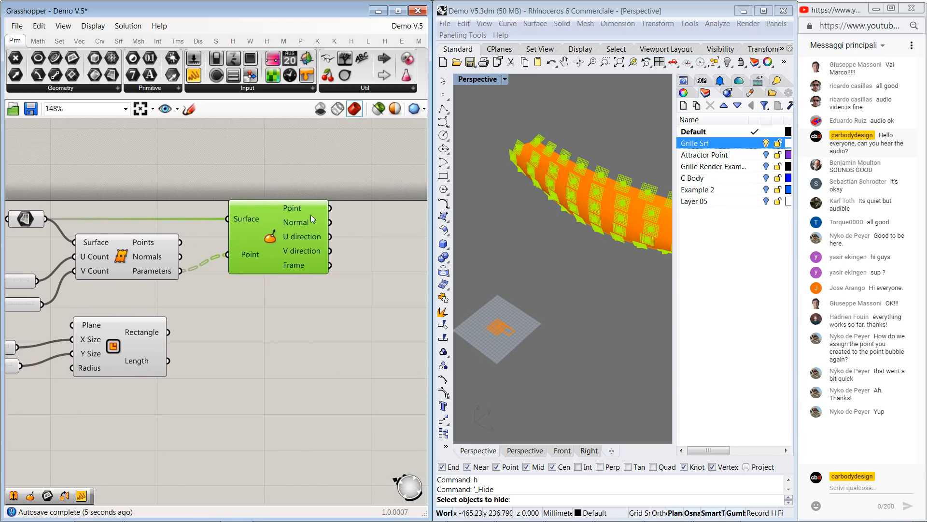
{"action": "scroll", "coordinate": [579, 195], "scroll_direction": "up", "scroll_amount": 3}
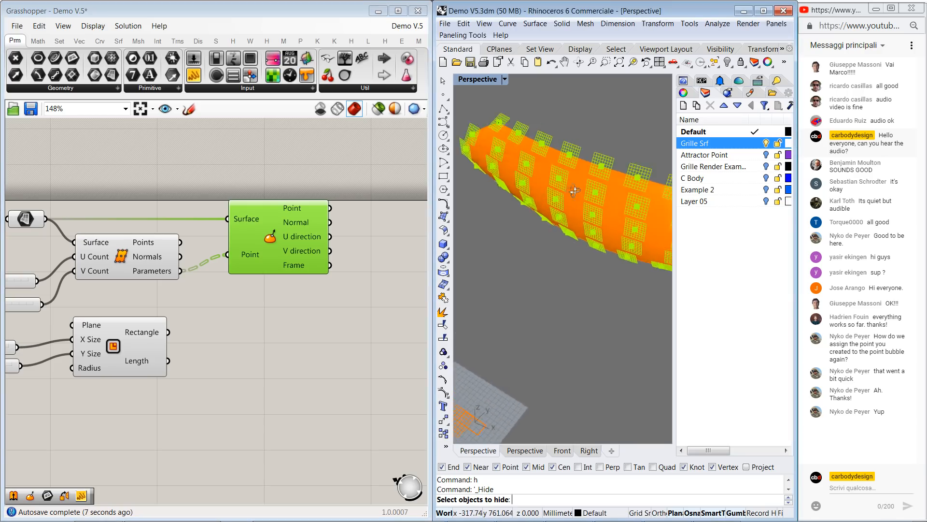
{"action": "right_click_drag", "start_coordinate": [575, 192], "coordinate": [584, 196]}
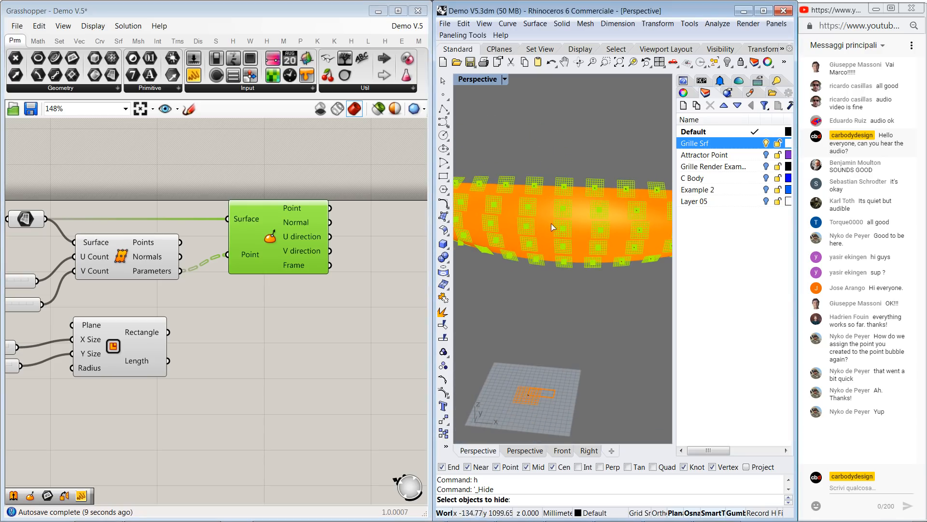
{"action": "right_click_drag", "start_coordinate": [551, 223], "coordinate": [551, 210]}
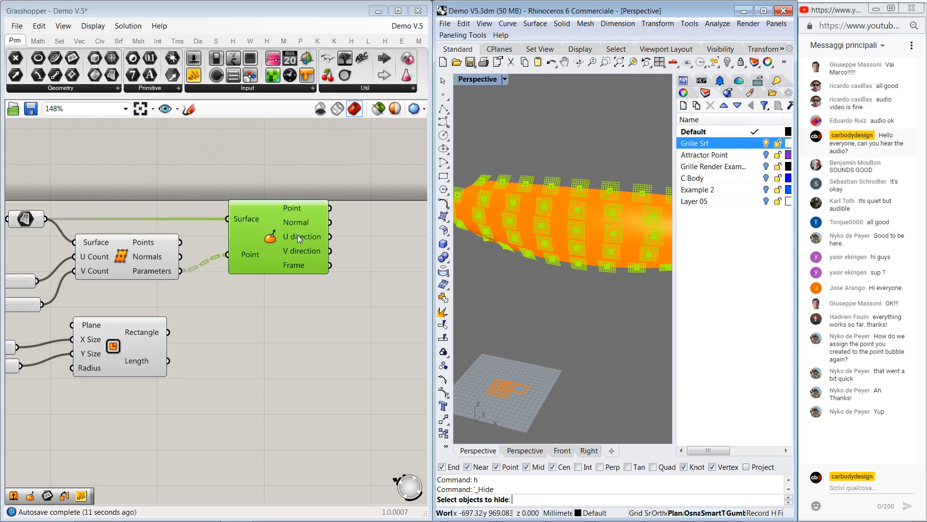
{"action": "right_click_drag", "start_coordinate": [616, 190], "coordinate": [604, 190]}
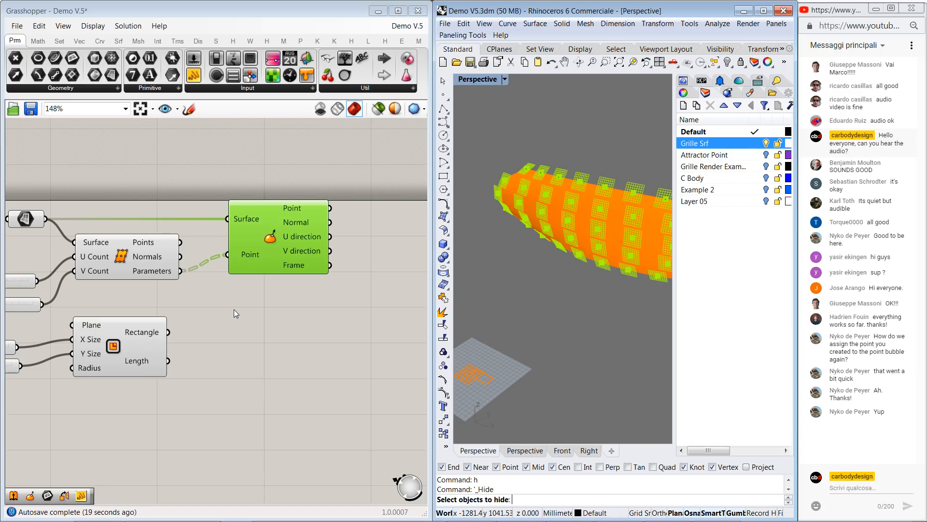
- Add an Orient component beyond the outputs of the Evaluate Surface component
{"action": "double_click", "coordinate": [255, 295]}
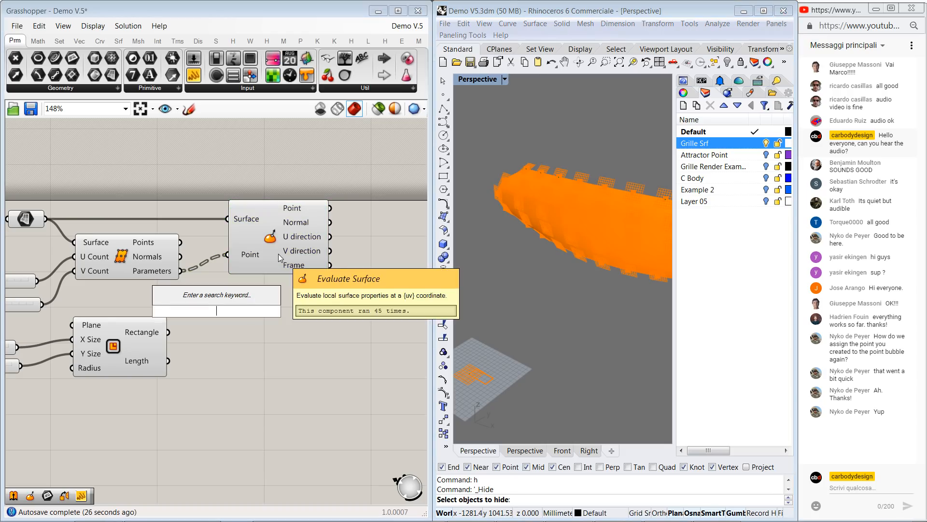
{"action": "type", "text": "orie"}
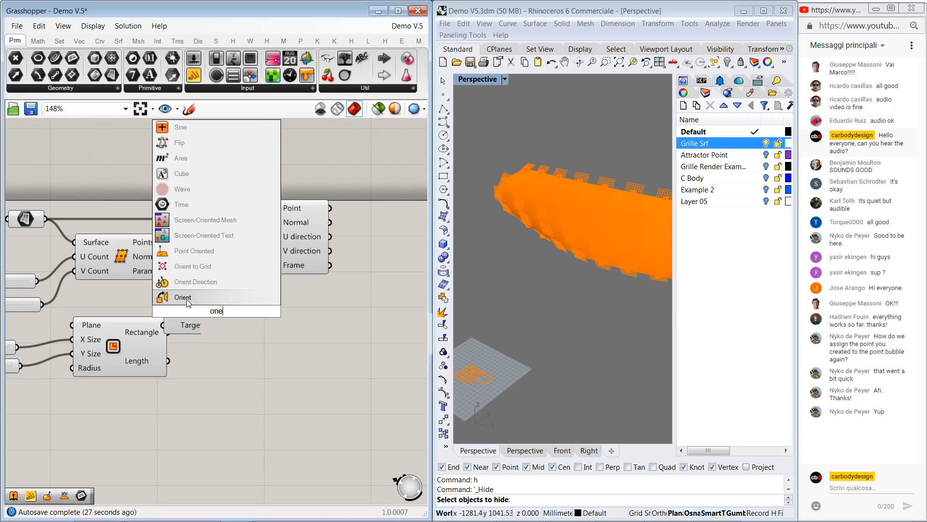
{"action": "key", "text": "Return"}
{"action": "left_click_drag", "start_coordinate": [226, 309], "coordinate": [396, 274]}
{"action": "right_click_drag", "start_coordinate": [387, 280], "coordinate": [269, 284]}
{"action": "left_click_drag", "start_coordinate": [268, 284], "coordinate": [301, 267]}
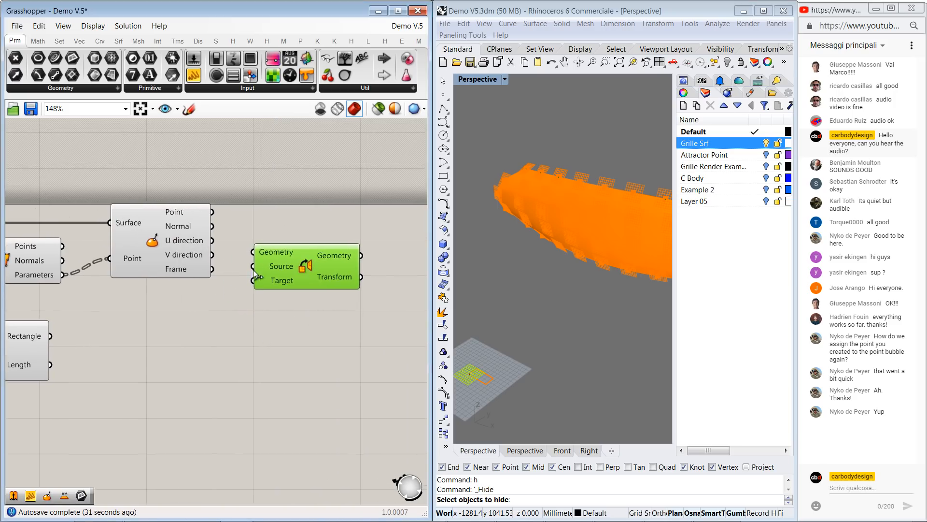
- Connect the Rectangle output to Orient's Geometry input and Evaluate Surface's Frame output to its Target input
{"action": "right_click_drag", "start_coordinate": [174, 307], "coordinate": [215, 306]}
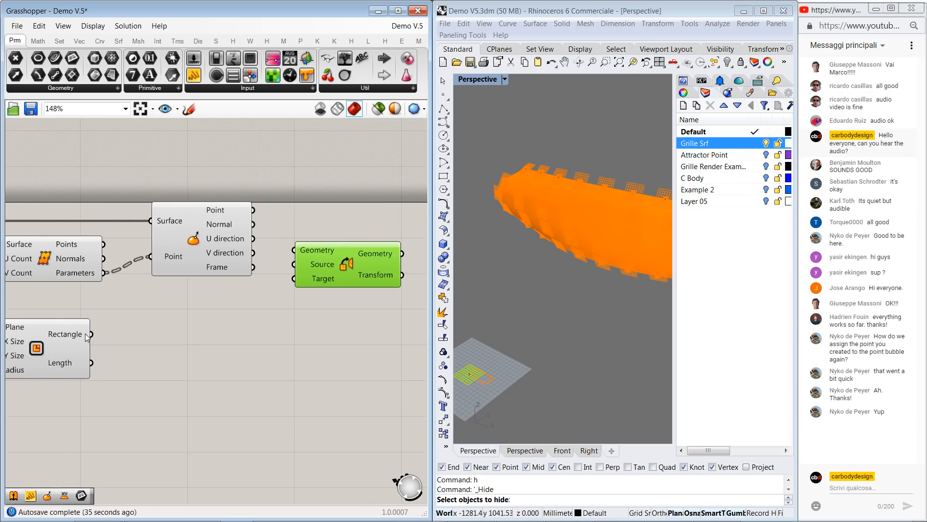
{"action": "mouse_move", "coordinate": [87, 333]}
{"action": "left_mouse_down"}
{"action": "mouse_move", "coordinate": [124, 336]}
{"action": "mouse_move", "coordinate": [294, 250]}
{"action": "left_mouse_up"}
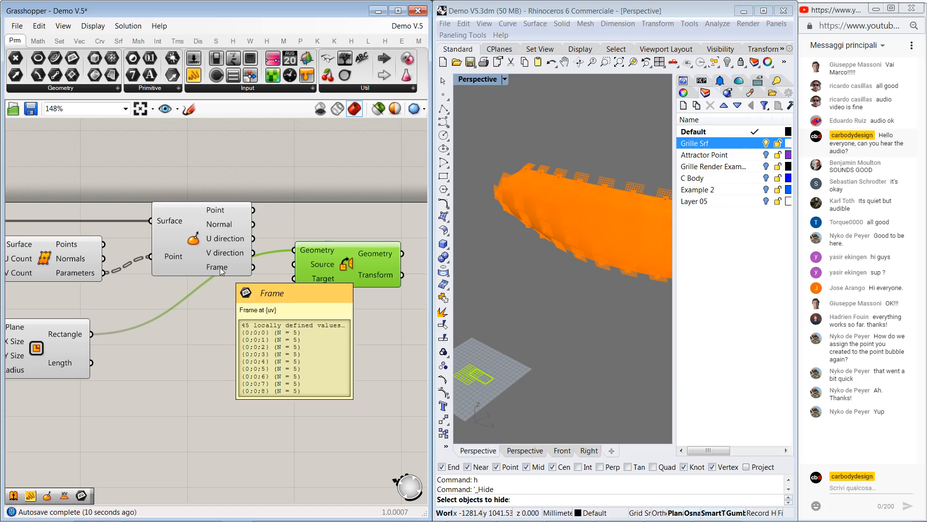
{"action": "left_click_drag", "start_coordinate": [253, 267], "coordinate": [294, 279]}
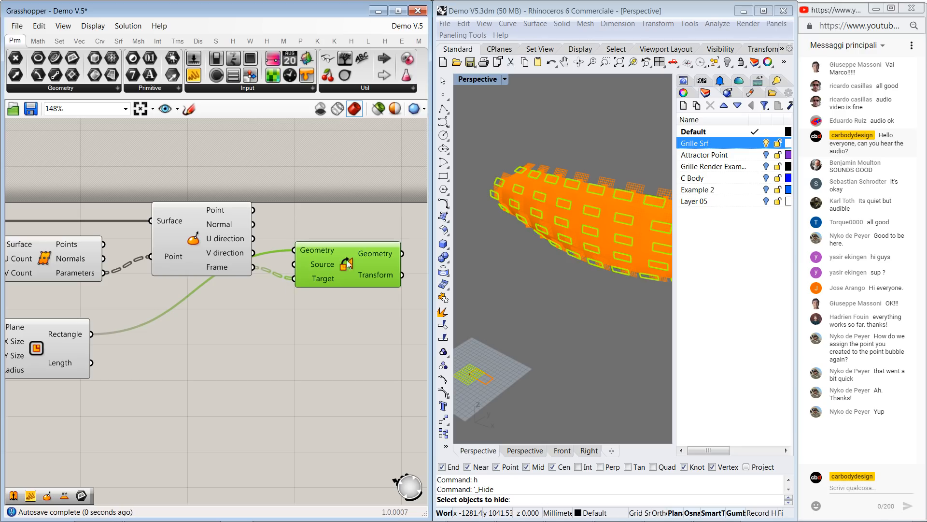
{"action": "scroll", "coordinate": [560, 218], "scroll_direction": "down", "scroll_amount": 4}
{"action": "right_click_drag", "start_coordinate": [559, 219], "coordinate": [524, 249], "text": "shift"}
{"action": "scroll", "coordinate": [545, 213], "scroll_direction": "down", "scroll_amount": 3}
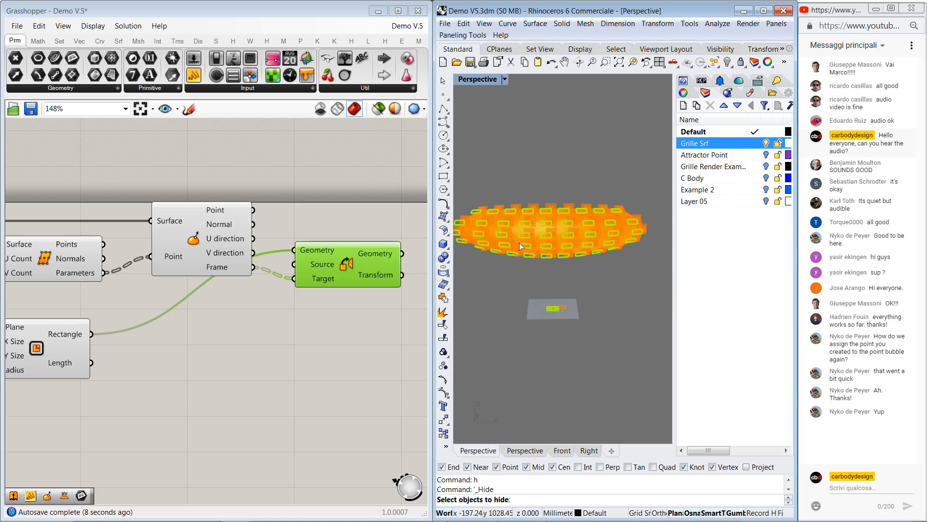
{"action": "right_click_drag", "start_coordinate": [578, 220], "coordinate": [570, 217]}
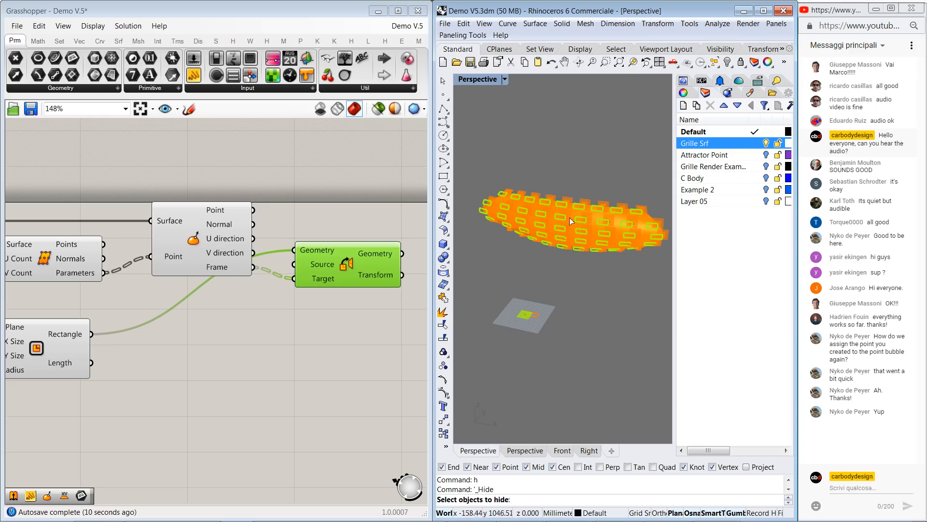
{"action": "scroll", "coordinate": [587, 218], "scroll_direction": "up", "scroll_amount": 3}
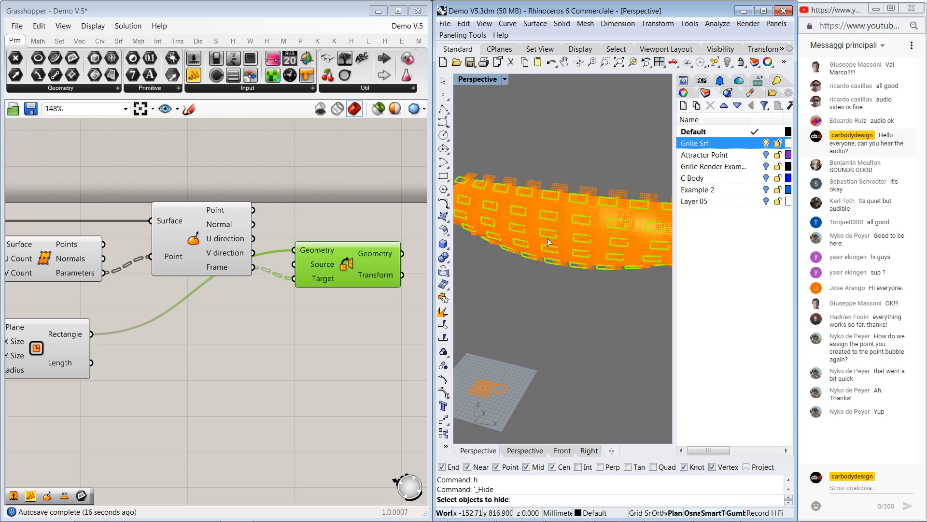
- Add an Extrude component beyond the outputs of the Orient component
{"action": "right_click_drag", "start_coordinate": [323, 298], "coordinate": [216, 322]}
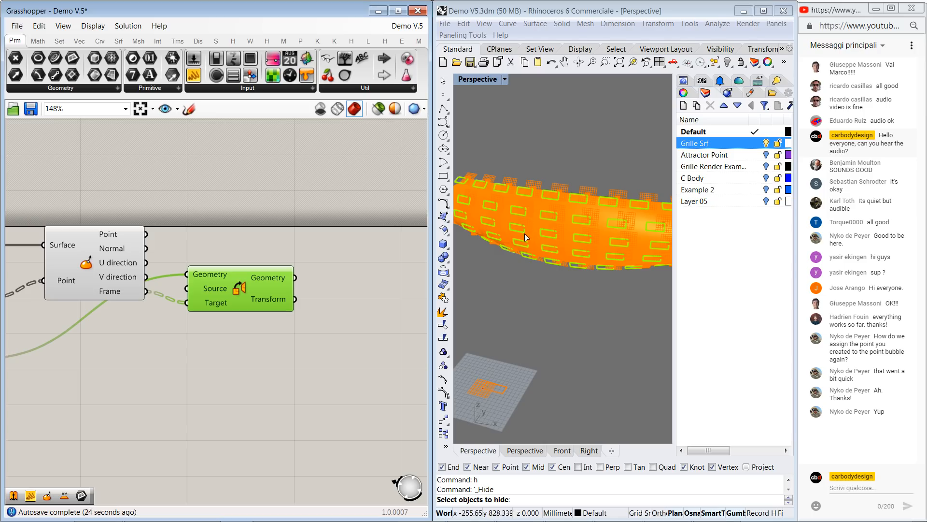
{"action": "double_click", "coordinate": [337, 274]}
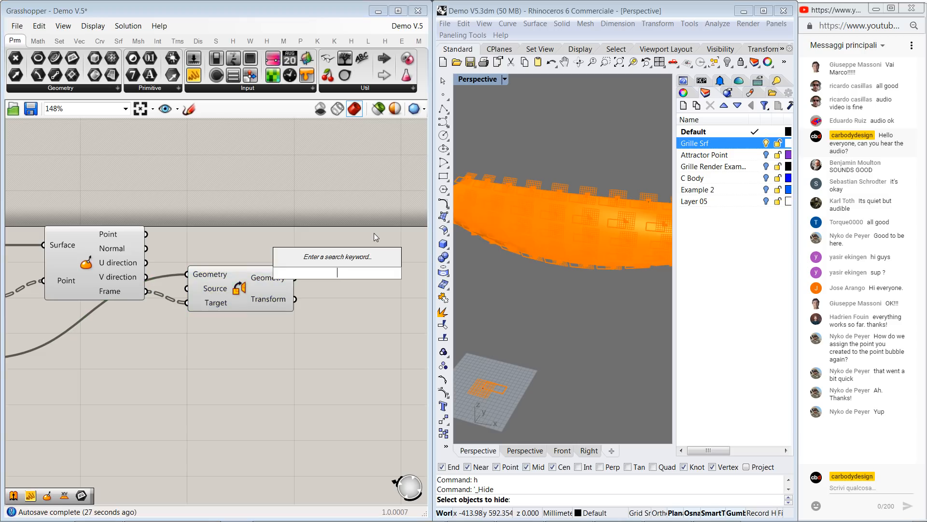
{"action": "type", "text": "ex"}
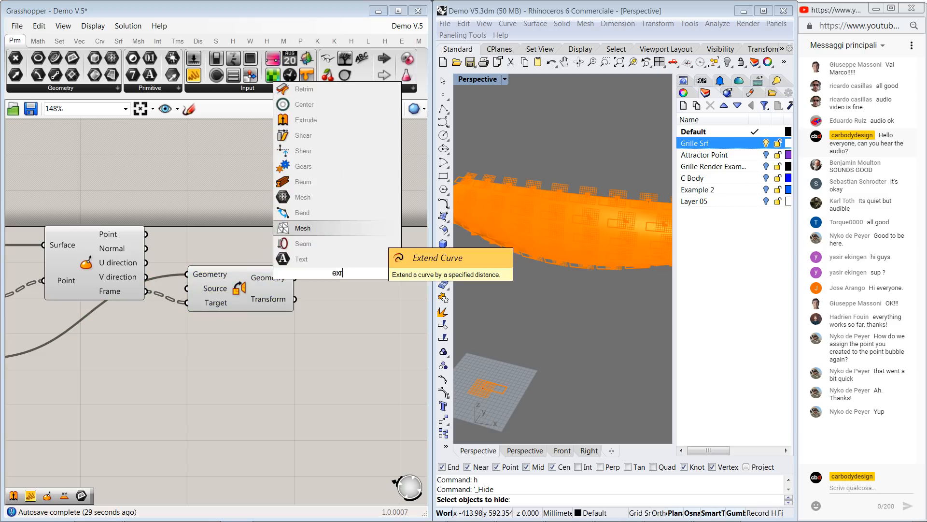
{"action": "type", "text": "tr"}
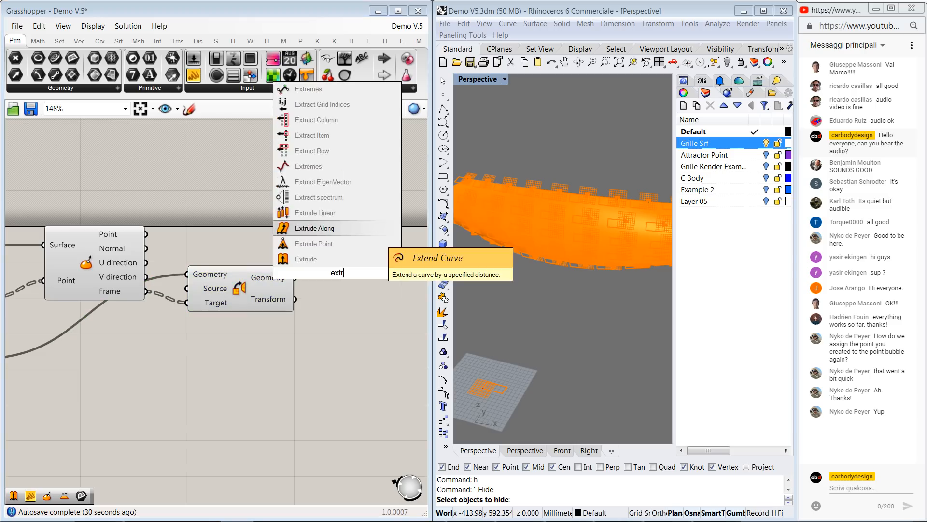
{"action": "left_click", "coordinate": [326, 259]}
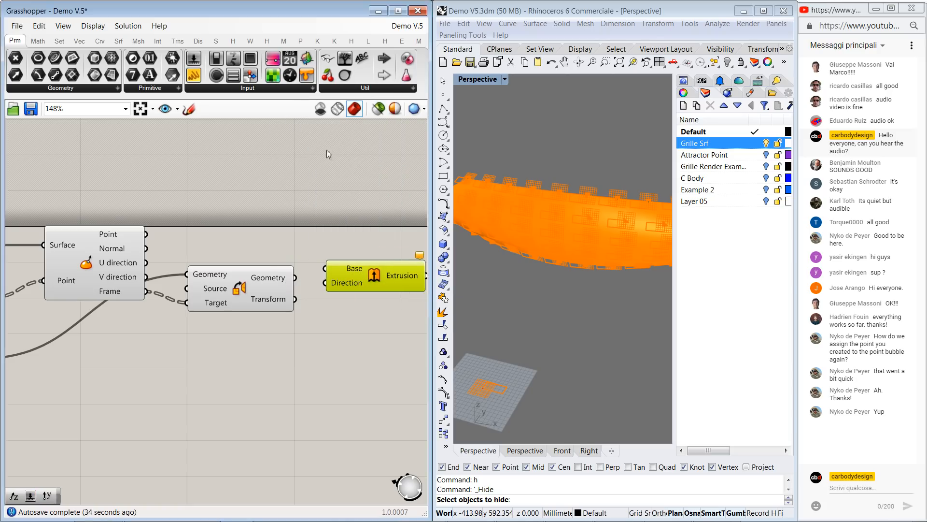
{"action": "right_click_drag", "start_coordinate": [330, 248], "coordinate": [294, 234]}
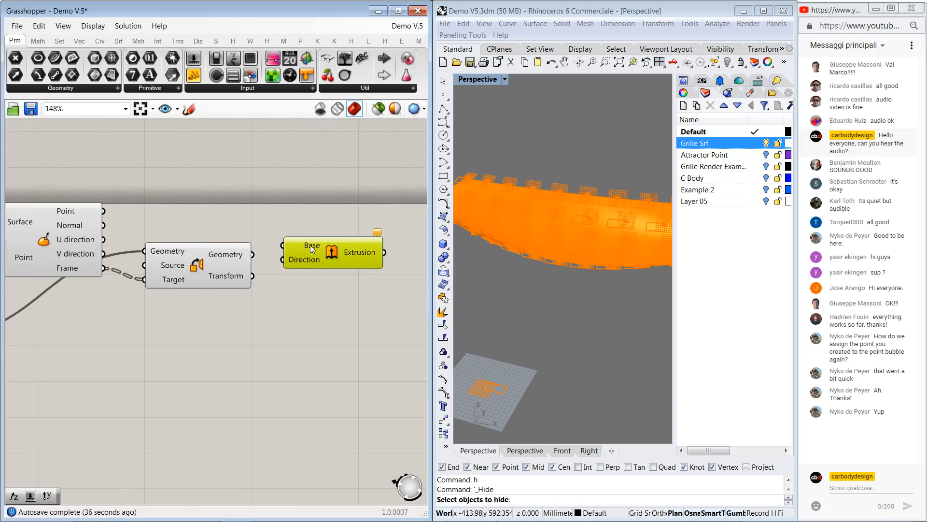
- Connect Orient's Geometry output to Extrude's Base input and line up the two components
{"action": "left_click_drag", "start_coordinate": [252, 255], "coordinate": [284, 247]}
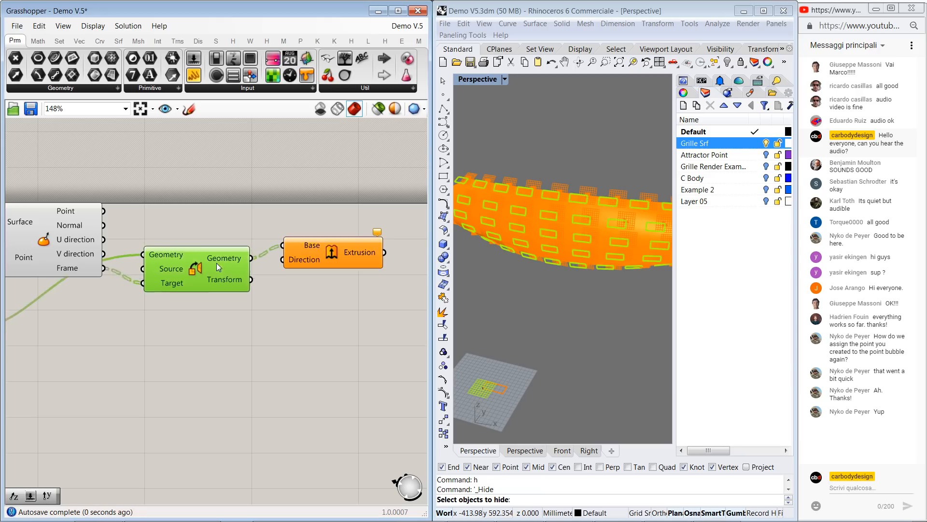
{"action": "left_click_drag", "start_coordinate": [237, 270], "coordinate": [237, 260]}
{"action": "left_click_drag", "start_coordinate": [325, 269], "coordinate": [324, 276]}
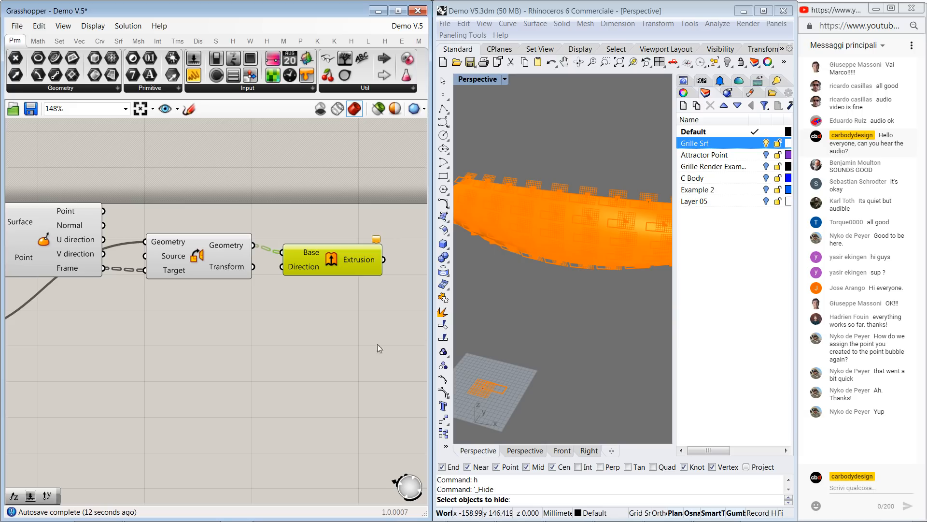
- Add a Unit Y vector component below the Orient component
{"action": "double_click", "coordinate": [226, 318]}
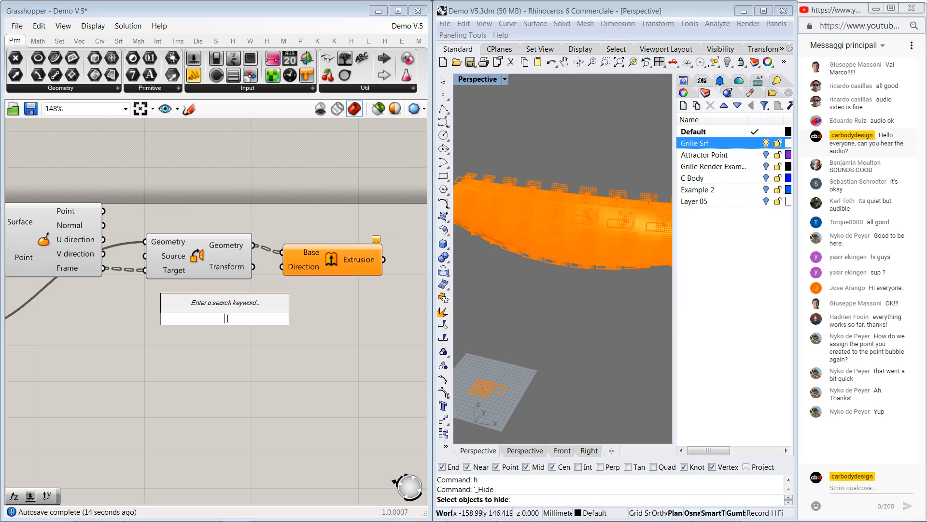
{"action": "type", "text": "y"}
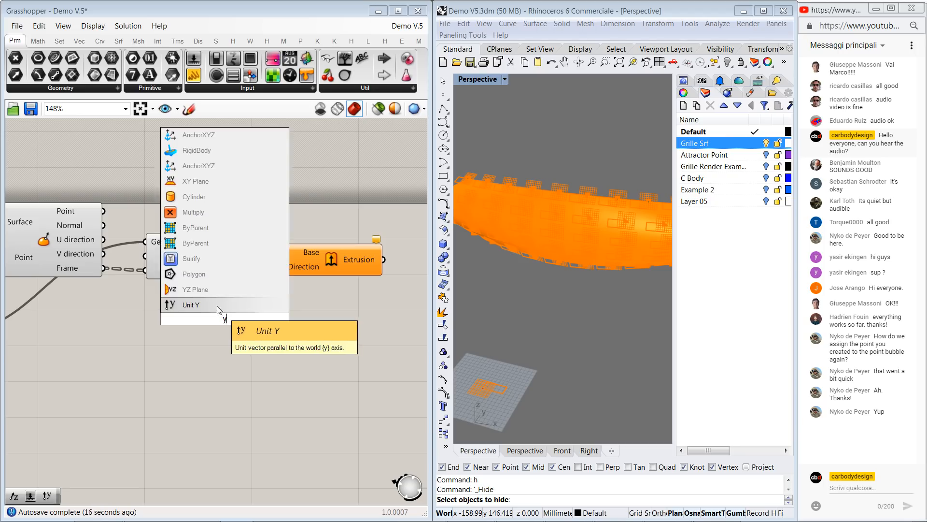
{"action": "key", "text": "Return"}
{"action": "left_click_drag", "start_coordinate": [240, 319], "coordinate": [215, 327]}
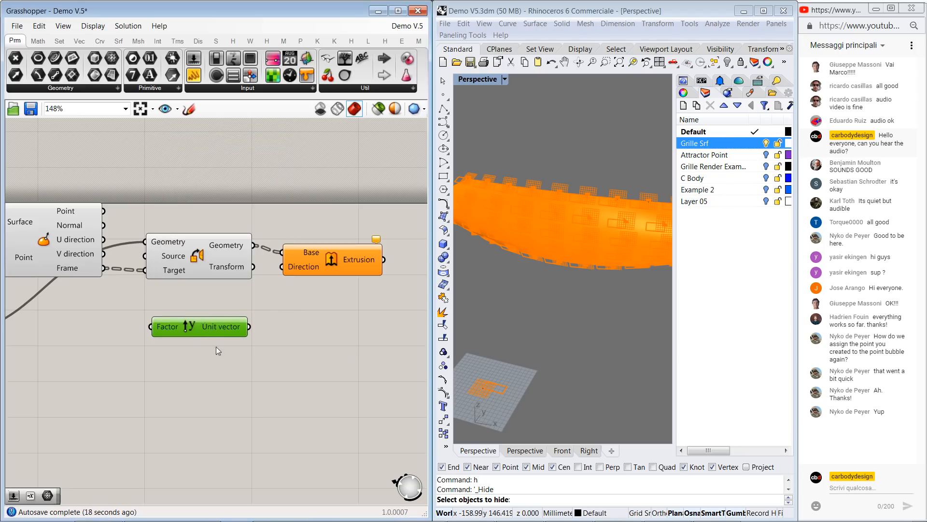
{"action": "left_click", "coordinate": [212, 352]}
- Add a Negative component beside Unit Y and connect the Unit vector output to its Value input
{"action": "double_click", "coordinate": [210, 352]}
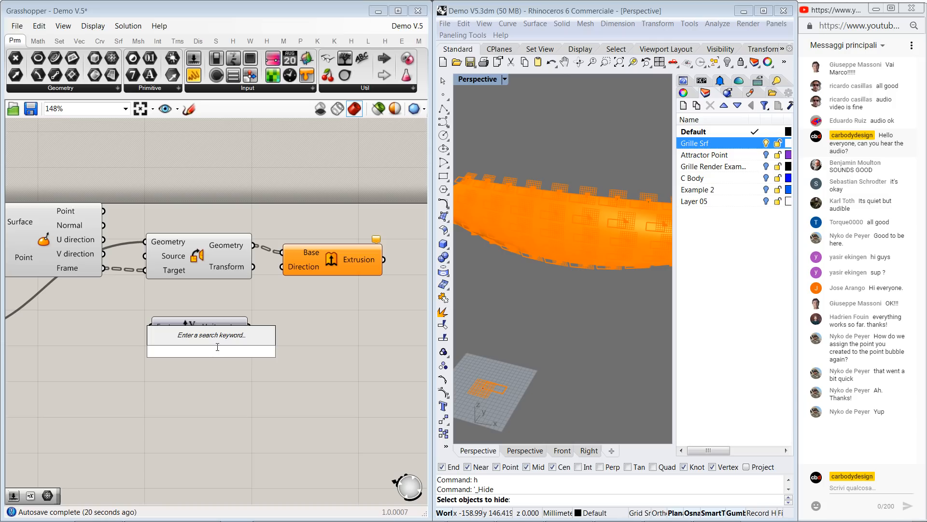
{"action": "type", "text": "nega"}
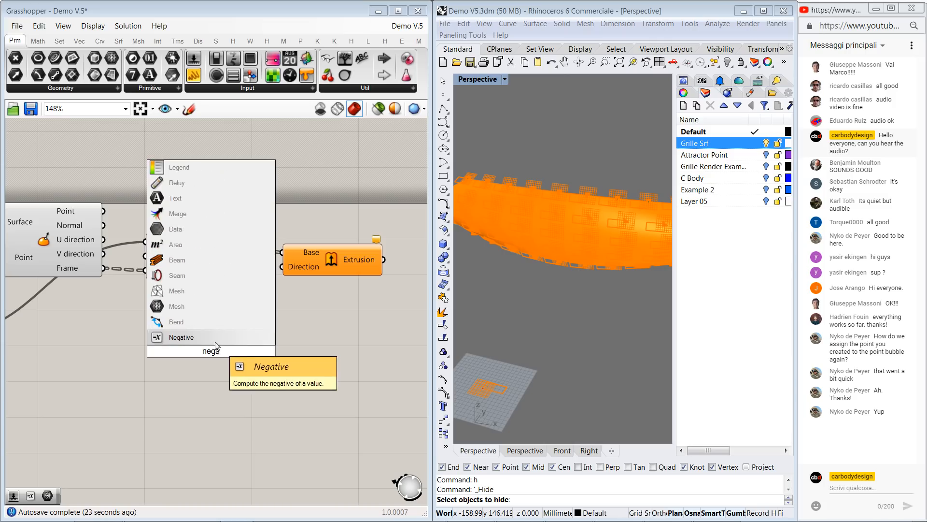
{"action": "key", "text": "Return"}
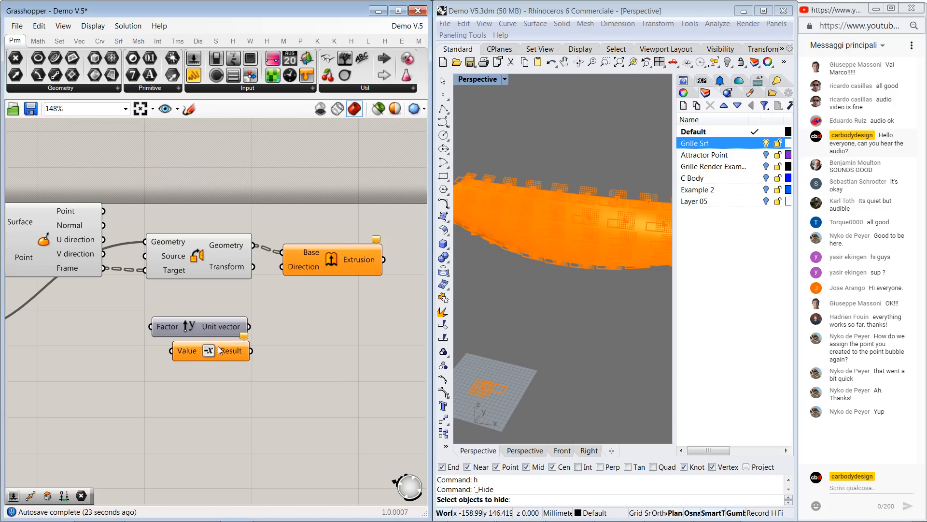
{"action": "left_click_drag", "start_coordinate": [219, 349], "coordinate": [298, 329]}
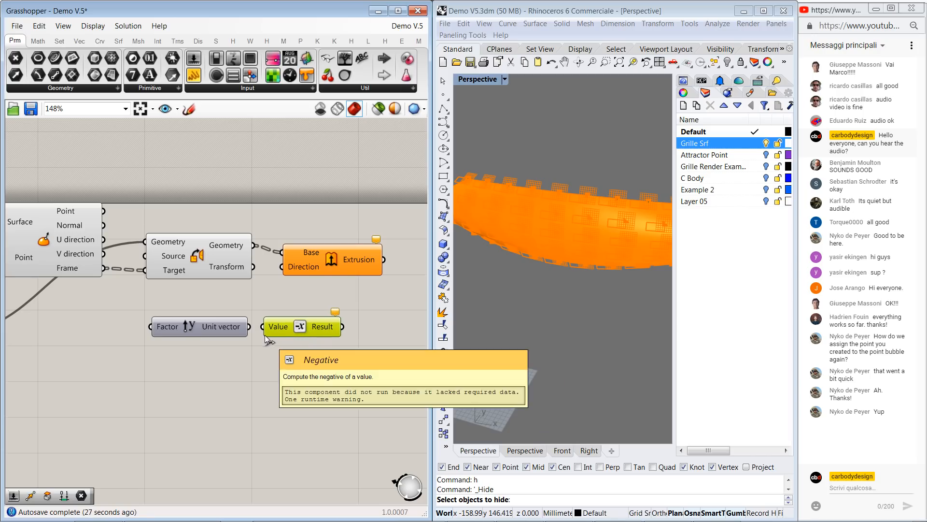
{"action": "left_click_drag", "start_coordinate": [250, 327], "coordinate": [297, 321]}
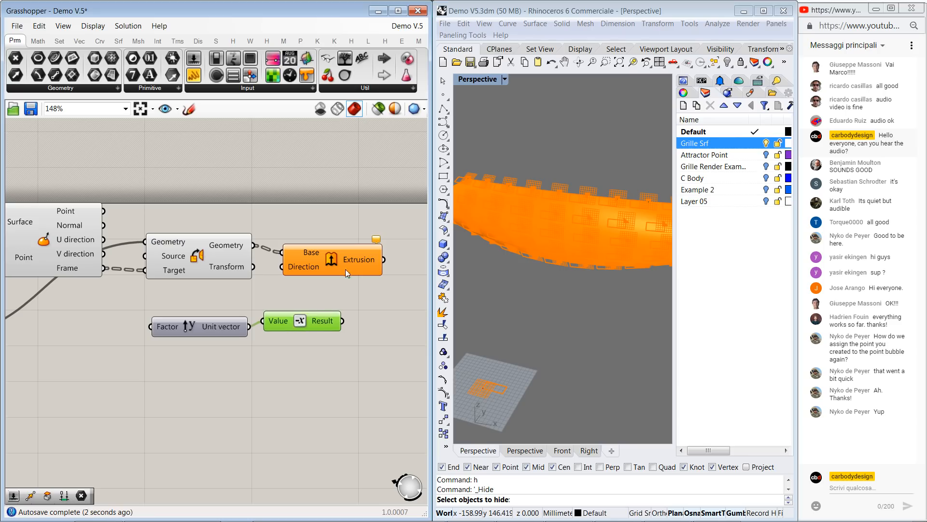
- Move the Extrude component farther away from the Orient component to leave room between them
{"action": "right_click_drag", "start_coordinate": [321, 268], "coordinate": [226, 291]}
{"action": "left_click_drag", "start_coordinate": [225, 292], "coordinate": [278, 287]}
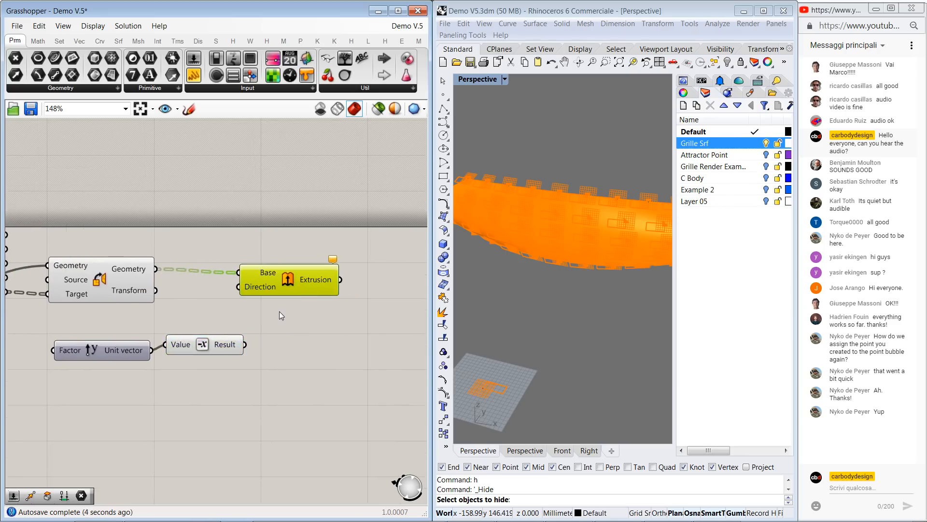
{"action": "right_click_drag", "start_coordinate": [252, 342], "coordinate": [301, 288]}
{"action": "scroll", "coordinate": [295, 284], "scroll_direction": "down", "scroll_amount": 2}
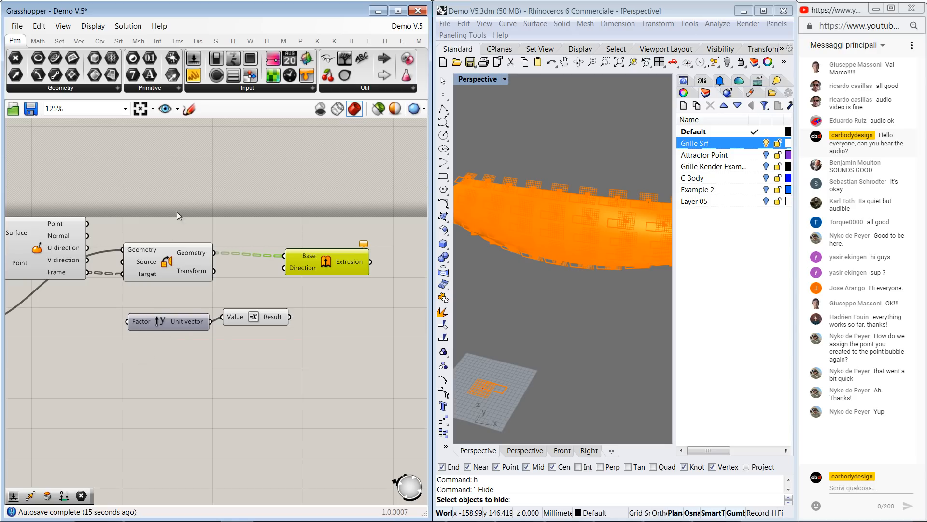
- Add a number slider below the Unit Y component with minimum 10, maximum 200 and a value of about 98.76
{"action": "left_click_drag", "start_coordinate": [193, 58], "coordinate": [143, 377]}
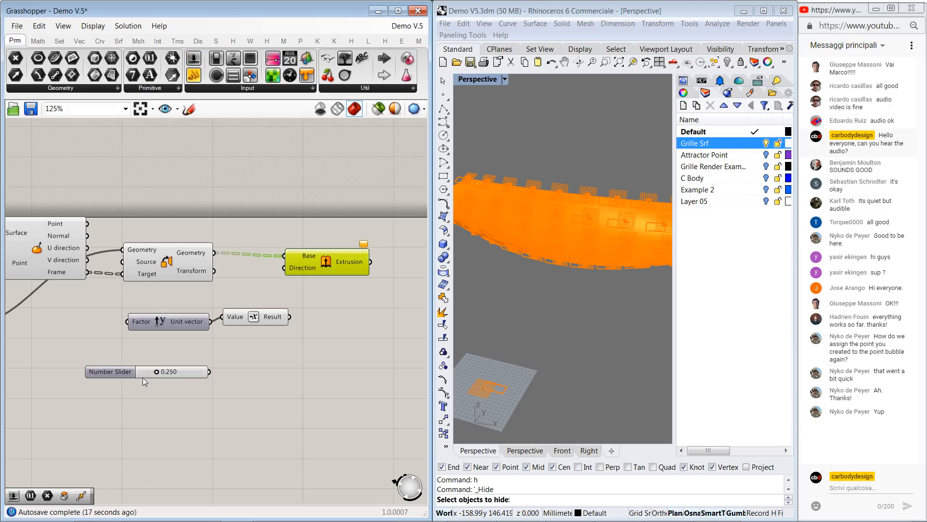
{"action": "left_click", "coordinate": [115, 372]}
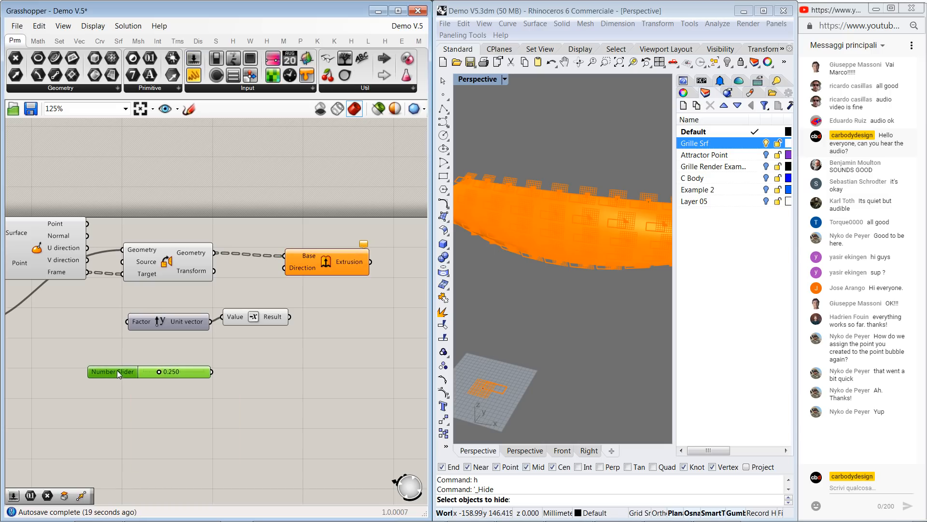
{"action": "double_click", "coordinate": [117, 370]}
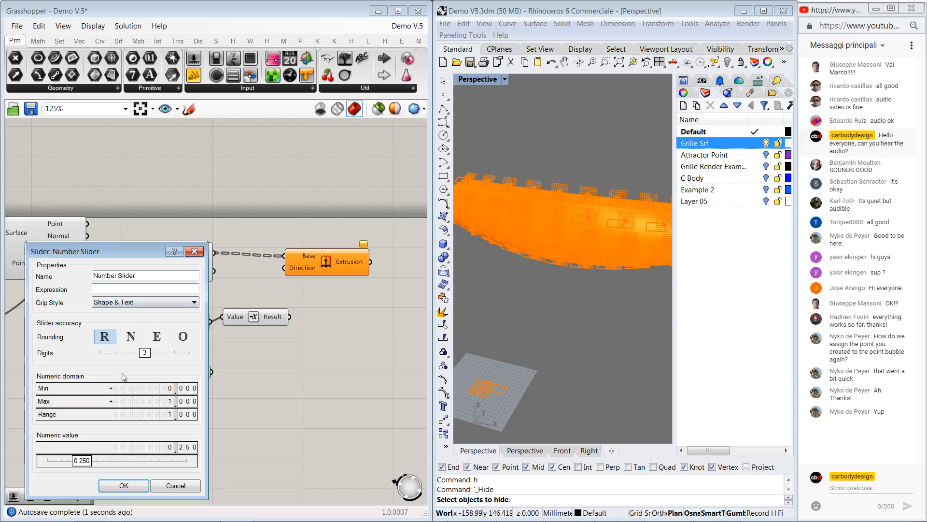
{"action": "double_click", "coordinate": [122, 388]}
{"action": "type", "text": "10"}
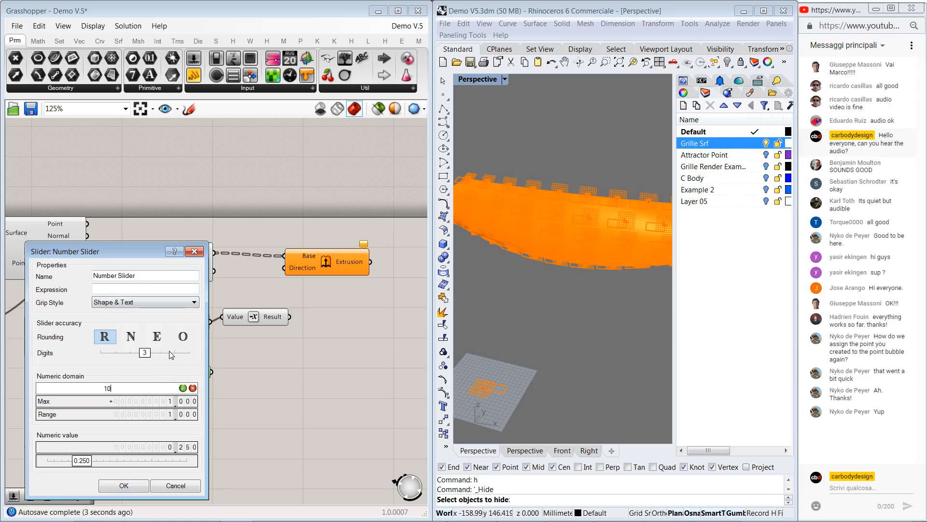
{"action": "double_click", "coordinate": [153, 402]}
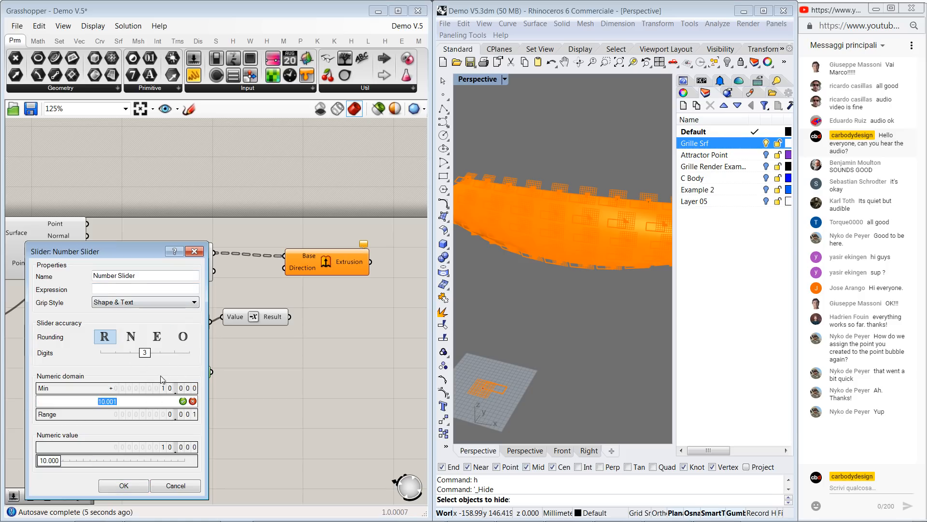
{"action": "type", "text": "200"}
{"action": "left_click", "coordinate": [182, 401]}
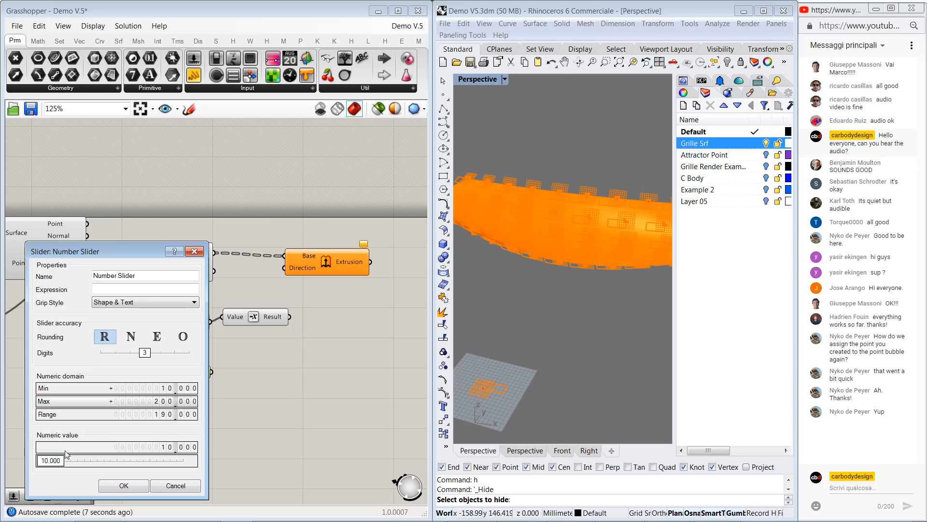
{"action": "left_click_drag", "start_coordinate": [52, 462], "coordinate": [115, 464]}
{"action": "left_click", "coordinate": [121, 488]}
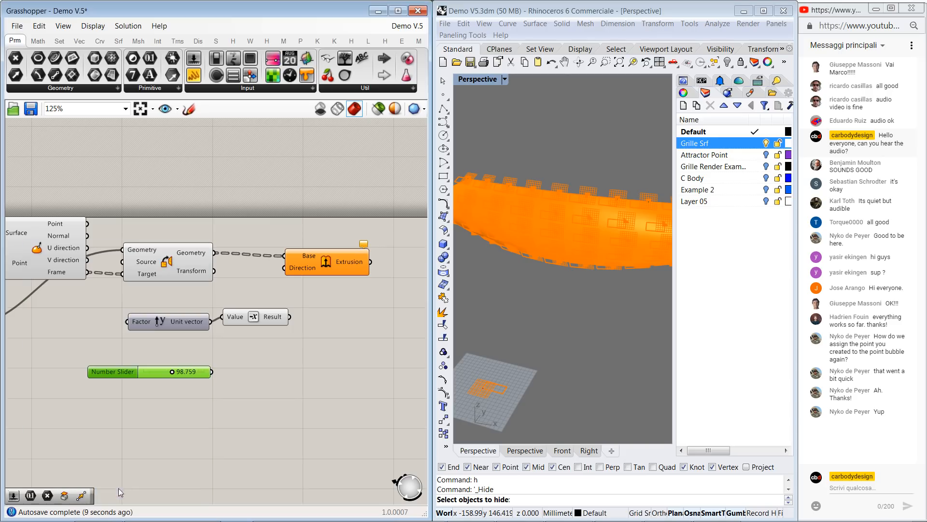
- Set the number slider's accuracy to one decimal digit
{"action": "double_click", "coordinate": [122, 376]}
{"action": "left_click_drag", "start_coordinate": [146, 357], "coordinate": [116, 357]}
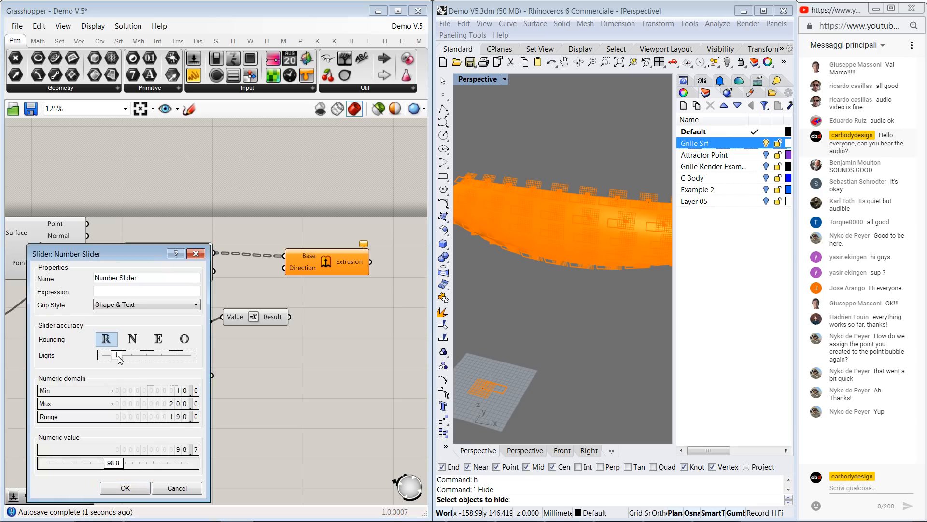
{"action": "left_click", "coordinate": [125, 488]}
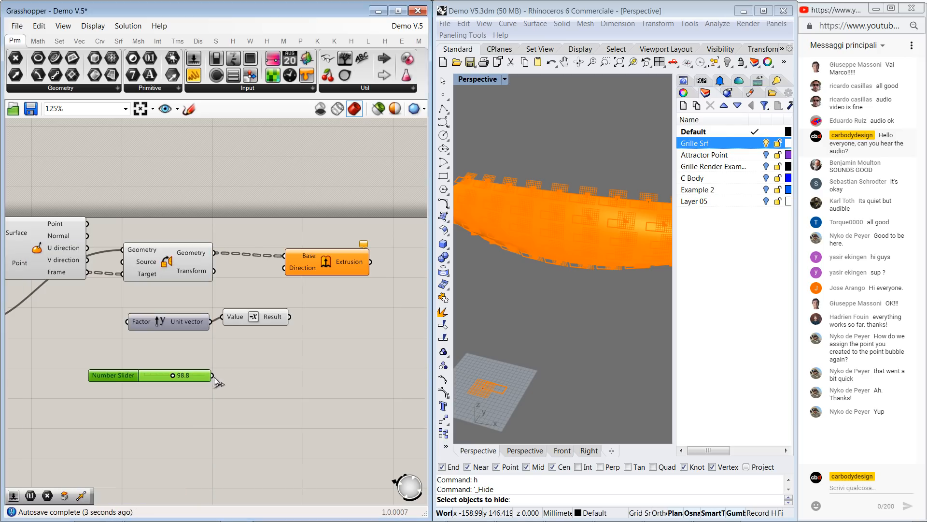
- Place the number slider beside the Unit Y component and connect it to the Factor input
{"action": "left_click_drag", "start_coordinate": [211, 375], "coordinate": [212, 376]}
{"action": "left_click_drag", "start_coordinate": [127, 373], "coordinate": [22, 328]}
{"action": "left_click_drag", "start_coordinate": [121, 332], "coordinate": [136, 322]}
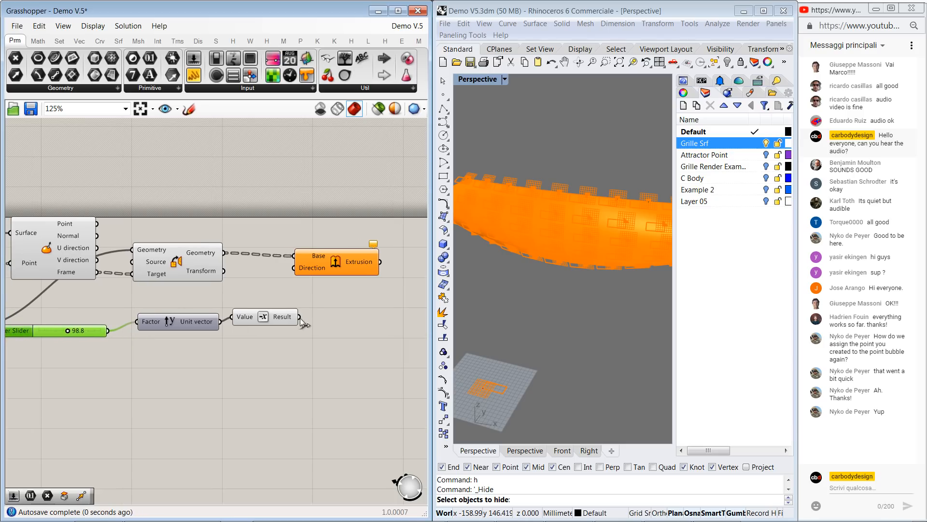
- Connect the Negative component's Result to the Extrude component's Direction input and inspect the extruded rectangles in the Rhino viewport
{"action": "left_click_drag", "start_coordinate": [299, 316], "coordinate": [292, 269]}
{"action": "left_click_drag", "start_coordinate": [347, 258], "coordinate": [347, 255]}
{"action": "mouse_move", "coordinate": [582, 242]}
{"action": "right_mouse_down"}
{"action": "mouse_move", "coordinate": [589, 221]}
{"action": "mouse_move", "coordinate": [575, 251]}
{"action": "right_mouse_up"}
{"action": "scroll", "coordinate": [589, 220], "scroll_direction": "up", "scroll_amount": 4}
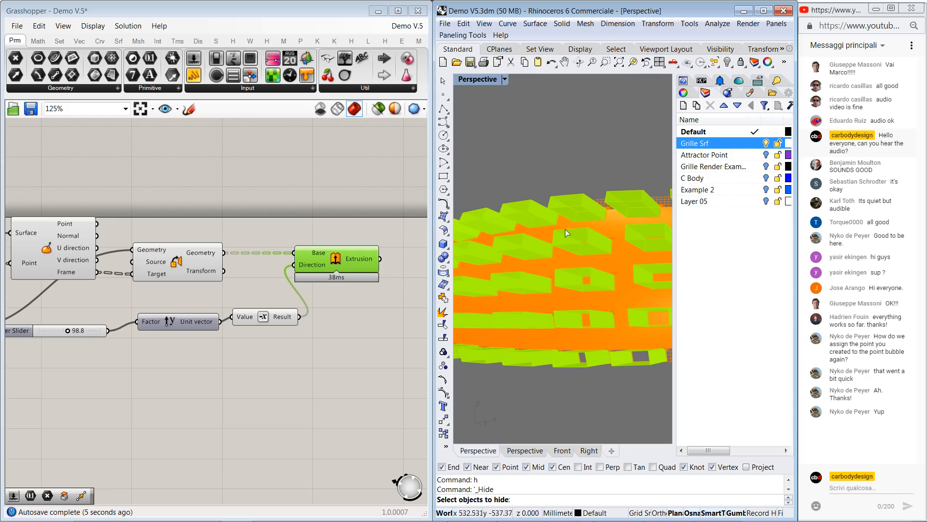
{"action": "right_click_drag", "start_coordinate": [564, 220], "coordinate": [558, 265]}
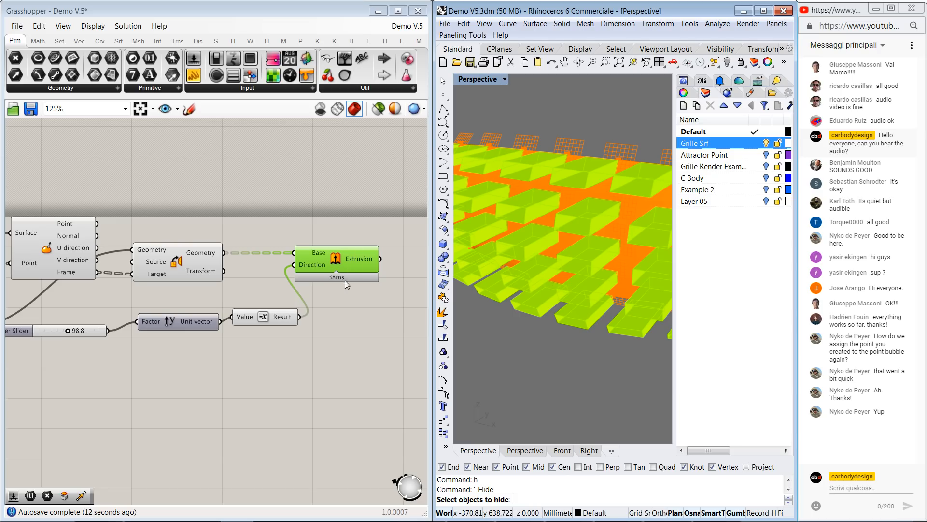
- Add a Cap Holes component after the Extrude component and connect the Extrusion output to its Brep input
{"action": "scroll", "coordinate": [345, 282], "scroll_direction": "down", "scroll_amount": 1}
{"action": "right_click_drag", "start_coordinate": [337, 288], "coordinate": [260, 294]}
{"action": "left_click", "coordinate": [291, 308]}
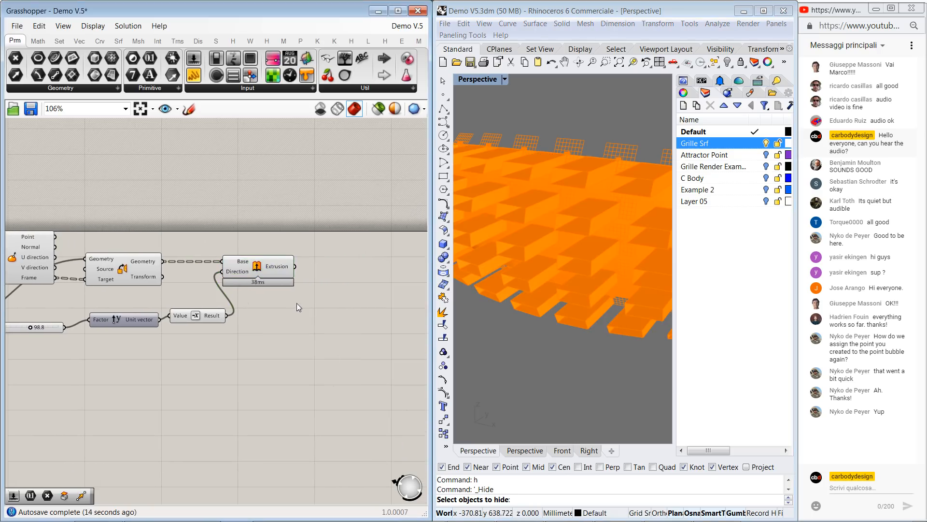
{"action": "double_click", "coordinate": [296, 304]}
{"action": "type", "text": "cap"}
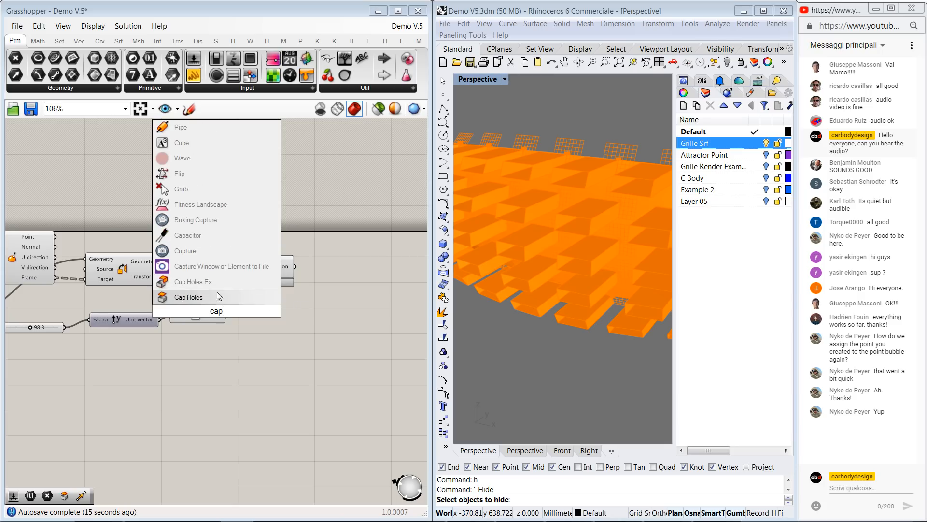
{"action": "left_click", "coordinate": [209, 296]}
{"action": "left_click_drag", "start_coordinate": [216, 312], "coordinate": [321, 267]}
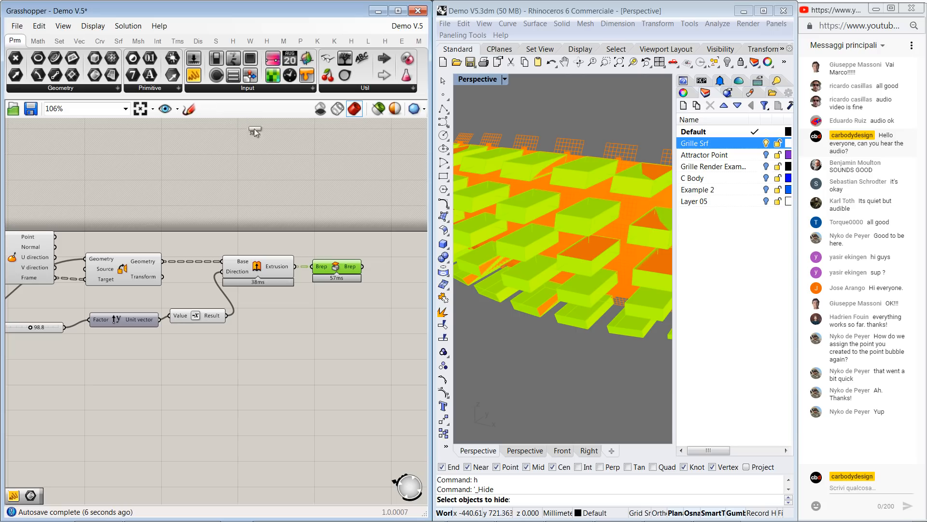
- Add an enlarged Panel beside the Cap Holes component and connect the capped Brep output to it
{"action": "left_click", "coordinate": [381, 195]}
{"action": "right_click_drag", "start_coordinate": [328, 199], "coordinate": [201, 186]}
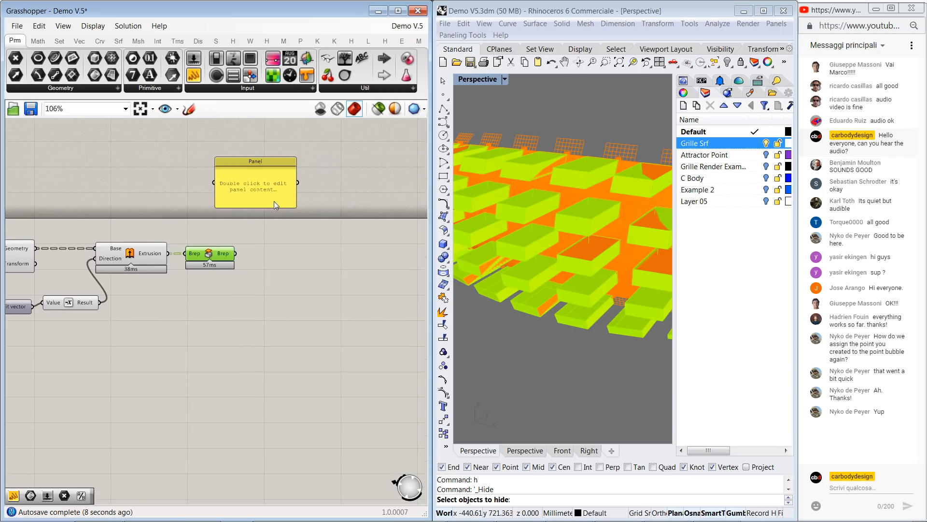
{"action": "left_click_drag", "start_coordinate": [276, 206], "coordinate": [342, 250]}
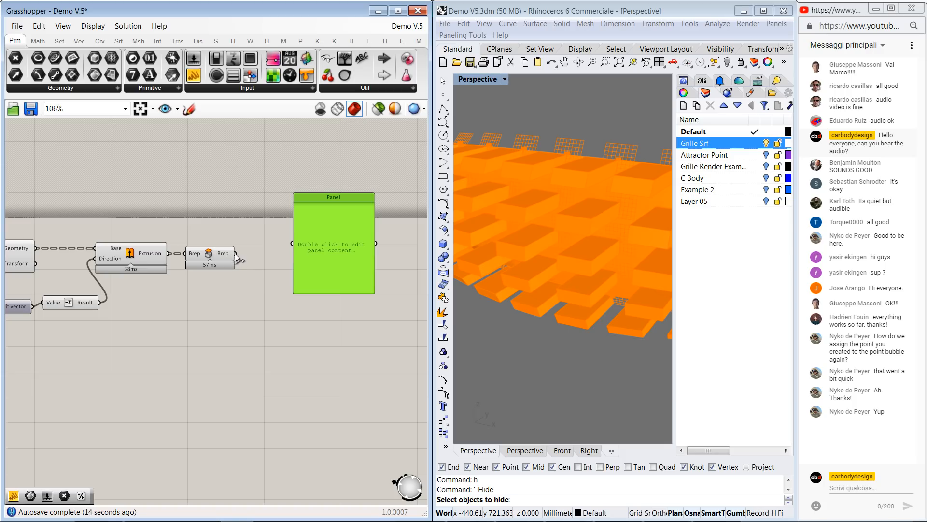
{"action": "left_click_drag", "start_coordinate": [235, 253], "coordinate": [285, 247]}
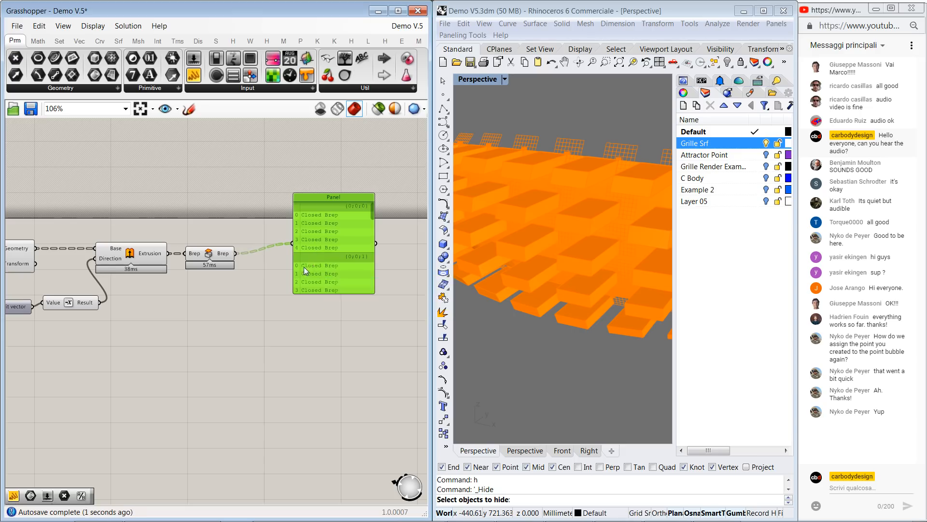
- Examine the capped Breps in the panel list, their data tree structure and their highlighted preview on the grille surface
{"action": "left_click", "coordinate": [220, 259]}
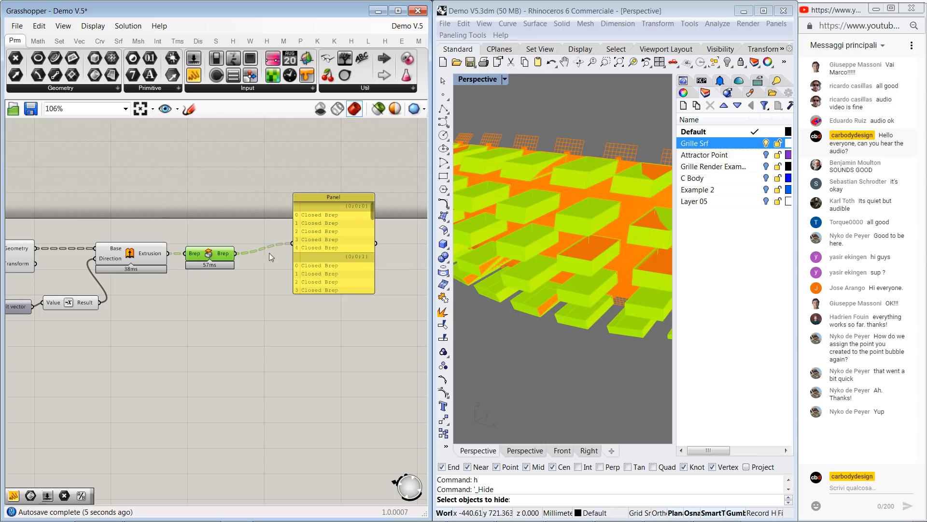
{"action": "mouse_move", "coordinate": [223, 253]}
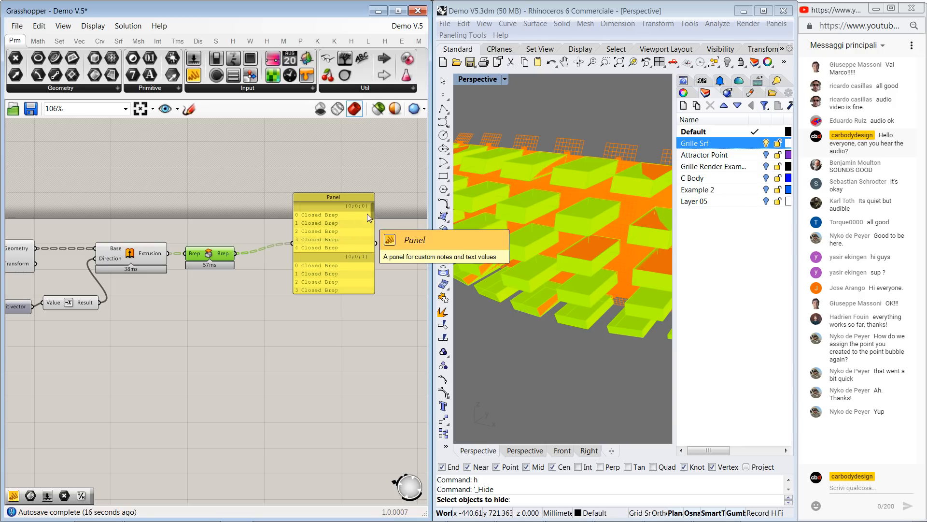
{"action": "left_click_drag", "start_coordinate": [373, 212], "coordinate": [372, 248]}
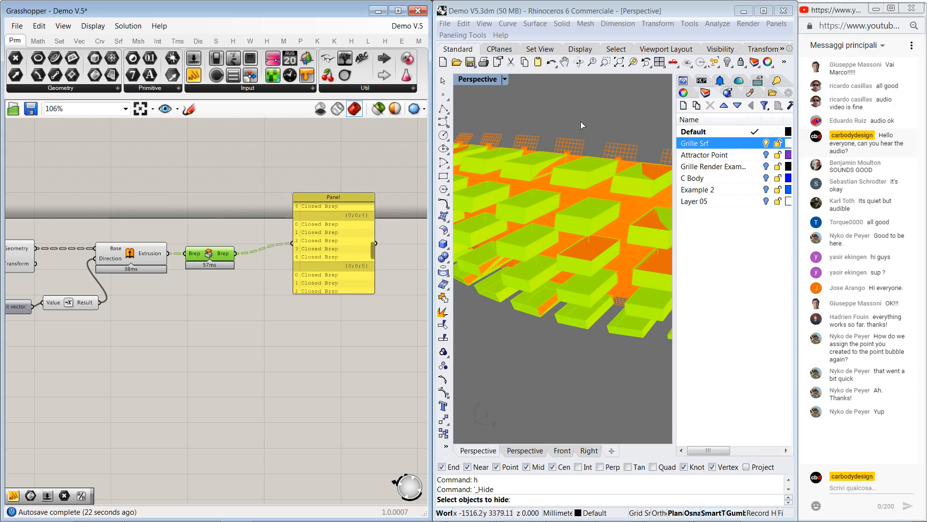
{"action": "scroll", "coordinate": [582, 148], "scroll_direction": "down", "scroll_amount": 10}
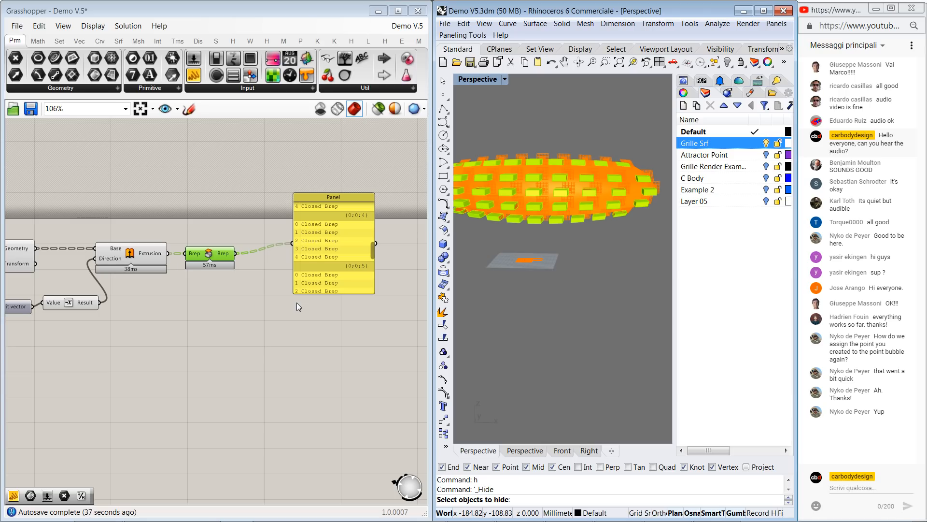
{"action": "right_click_drag", "start_coordinate": [121, 228], "coordinate": [292, 218]}
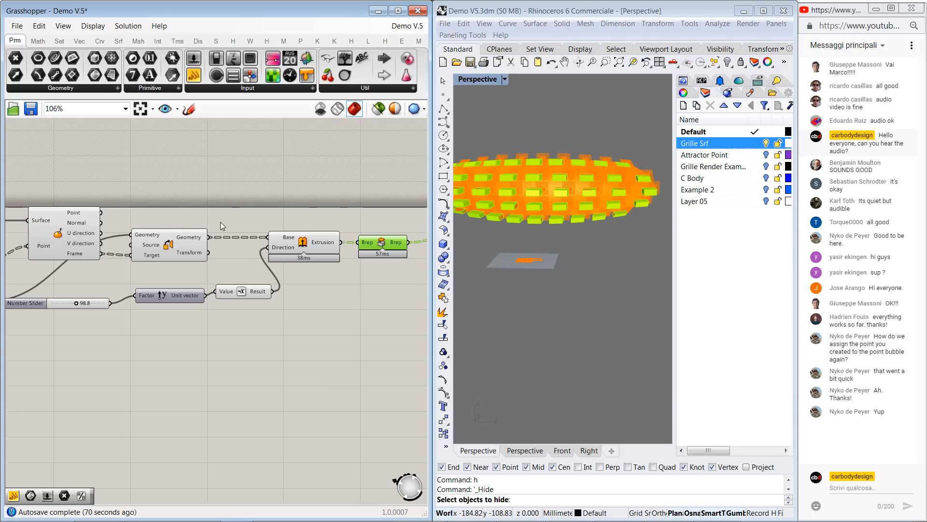
{"action": "mouse_move", "coordinate": [168, 246]}
{"action": "right_click_drag", "start_coordinate": [324, 187], "coordinate": [177, 202]}
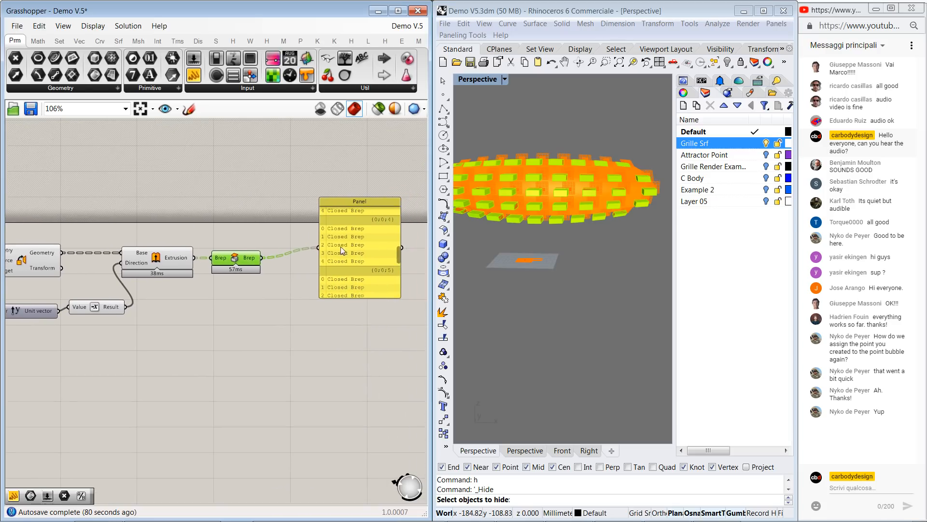
{"action": "left_click", "coordinate": [366, 295]}
{"action": "mouse_move", "coordinate": [366, 295]}
{"action": "left_mouse_down"}
{"action": "mouse_move", "coordinate": [356, 315]}
{"action": "mouse_move", "coordinate": [359, 292]}
{"action": "left_mouse_up"}
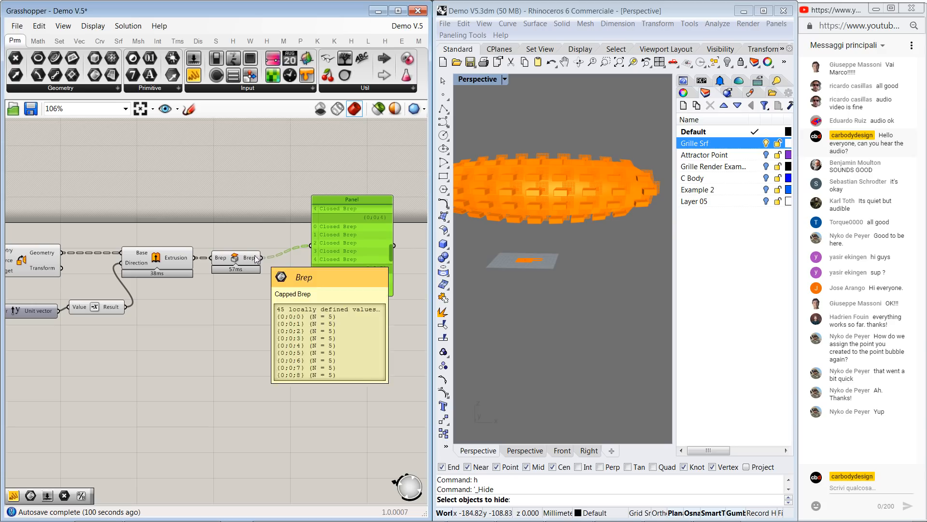
{"action": "mouse_move", "coordinate": [253, 263]}
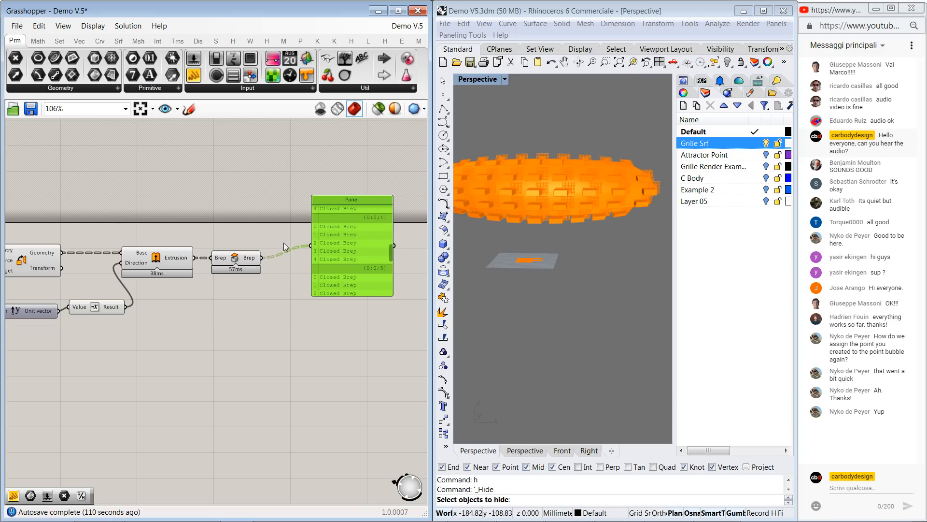
{"action": "left_click", "coordinate": [218, 260]}
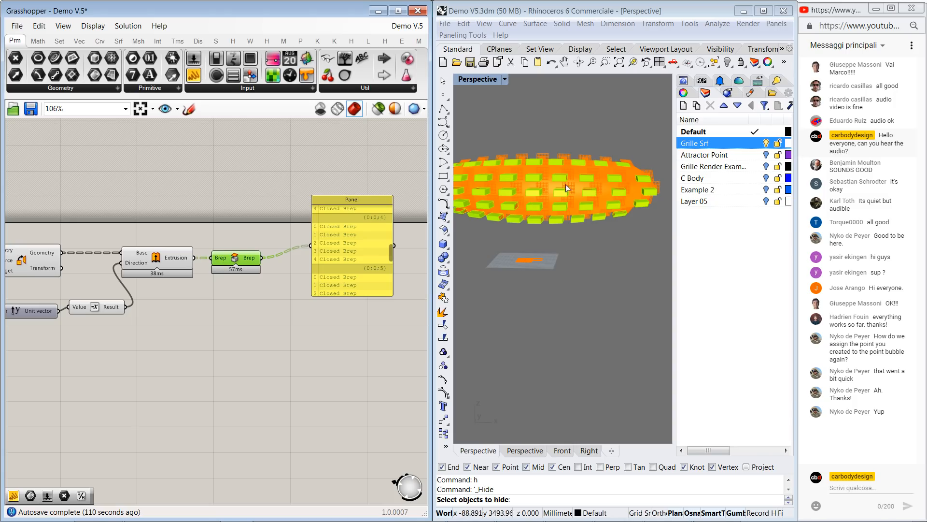
- Switch to Rhino and place a single point object in the empty space below the grille in the Perspective viewport
{"action": "right_click_drag", "start_coordinate": [566, 184], "coordinate": [503, 191]}
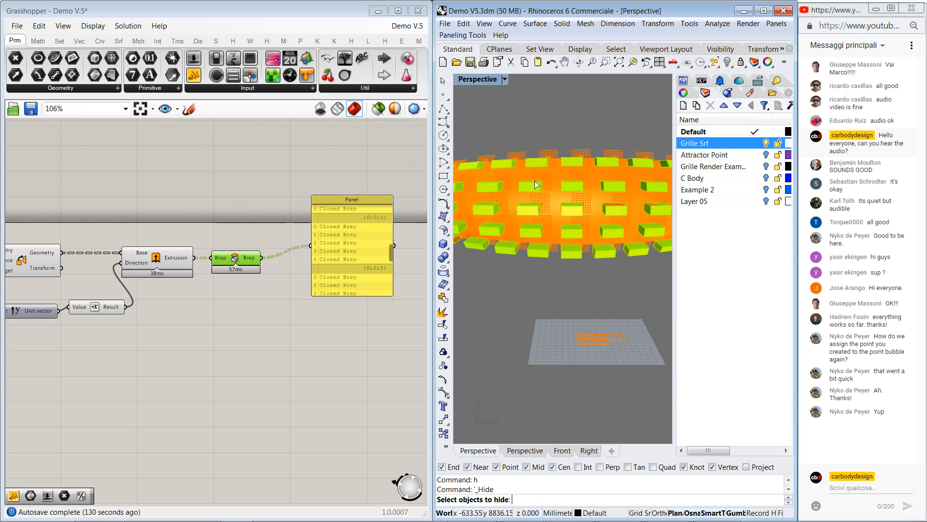
{"action": "mouse_move", "coordinate": [524, 188]}
{"action": "right_mouse_down"}
{"action": "mouse_move", "coordinate": [519, 200]}
{"action": "mouse_move", "coordinate": [536, 182]}
{"action": "right_mouse_up"}
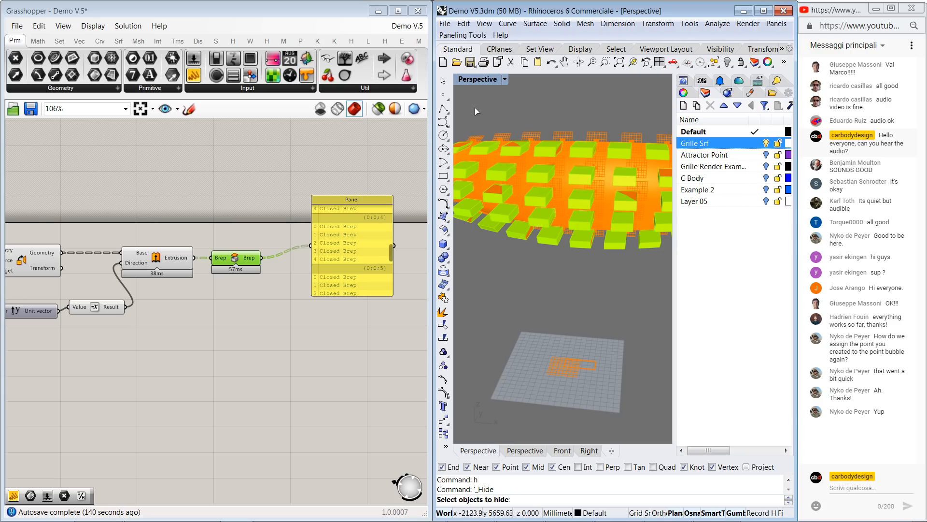
{"action": "left_click", "coordinate": [445, 97]}
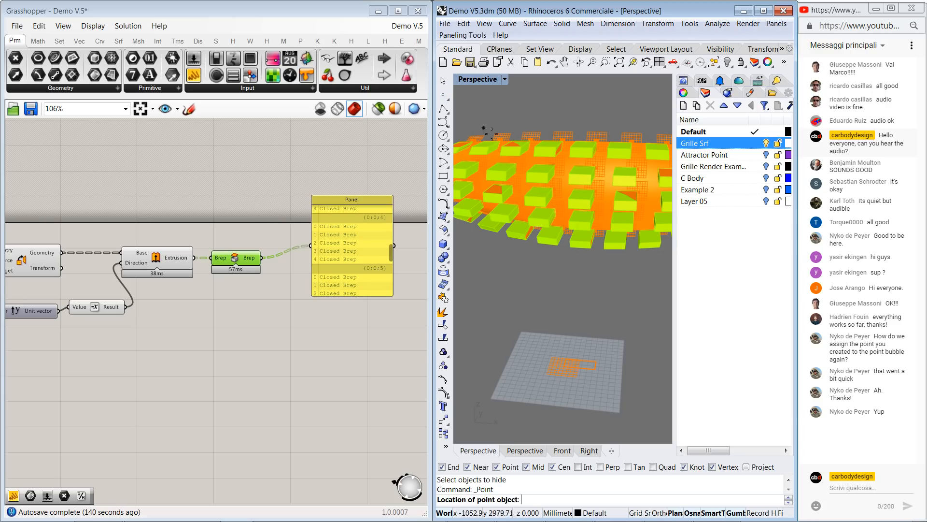
{"action": "left_click", "coordinate": [557, 265]}
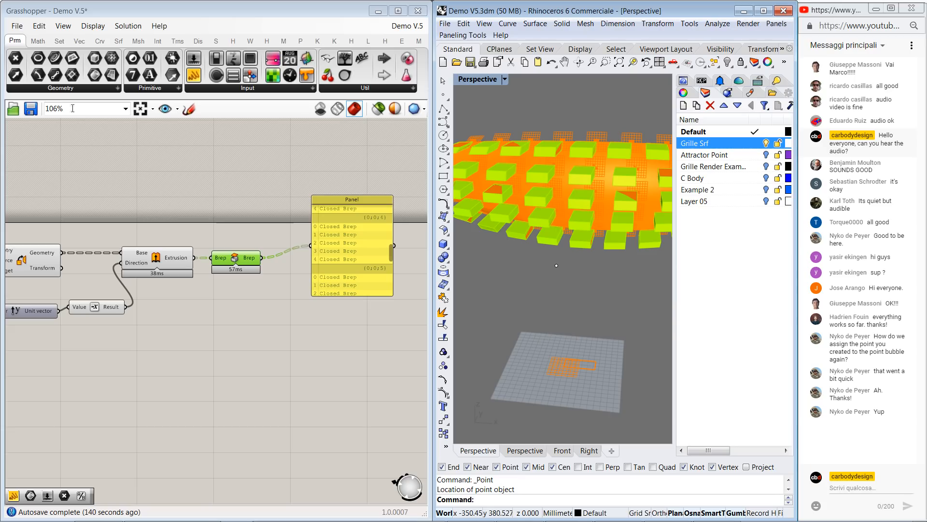
- Add a Point parameter to the canvas below the extrusion and reference the single point beneath the grille blocks
{"action": "left_click", "coordinate": [14, 56]}
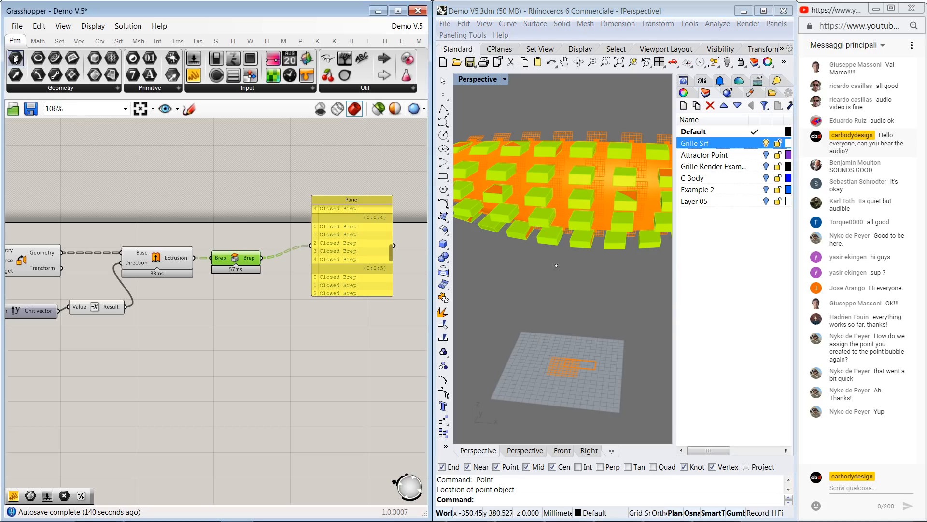
{"action": "left_click", "coordinate": [217, 343]}
{"action": "right_click", "coordinate": [217, 342]}
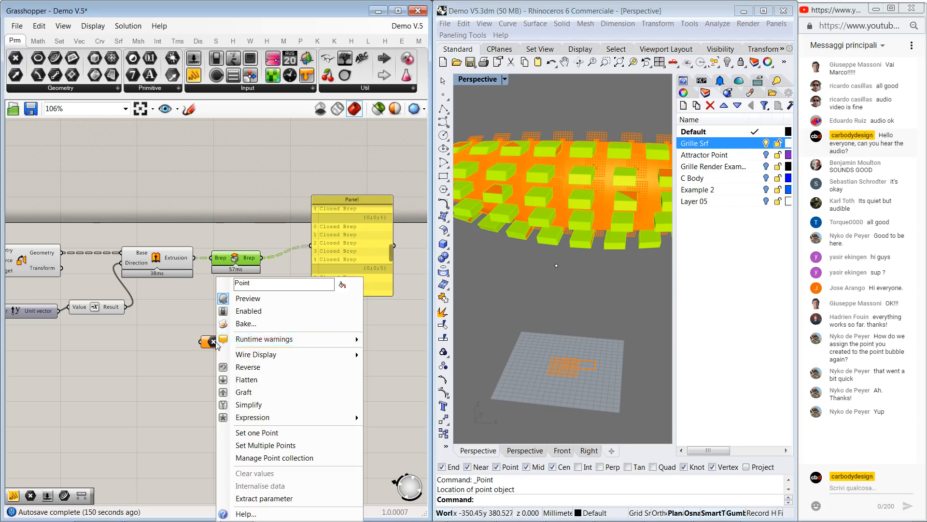
{"action": "left_click", "coordinate": [280, 432]}
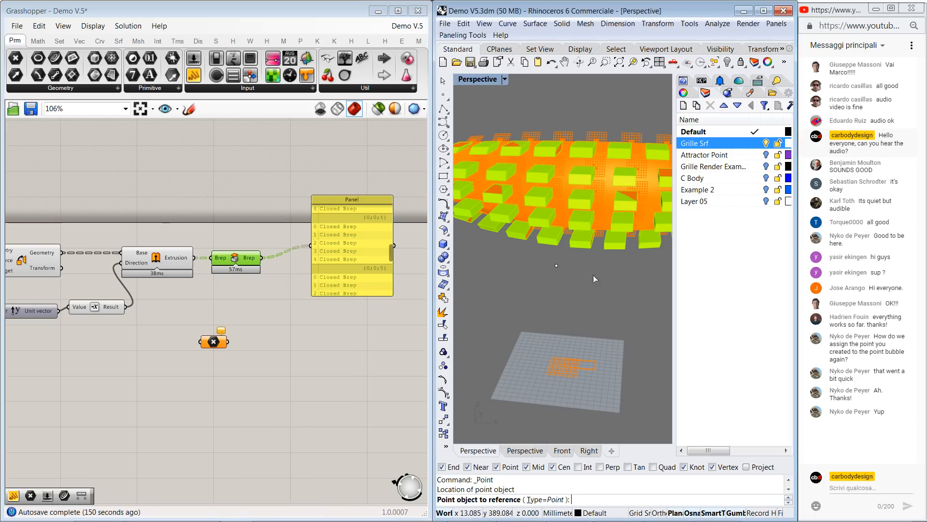
{"action": "left_click", "coordinate": [556, 265]}
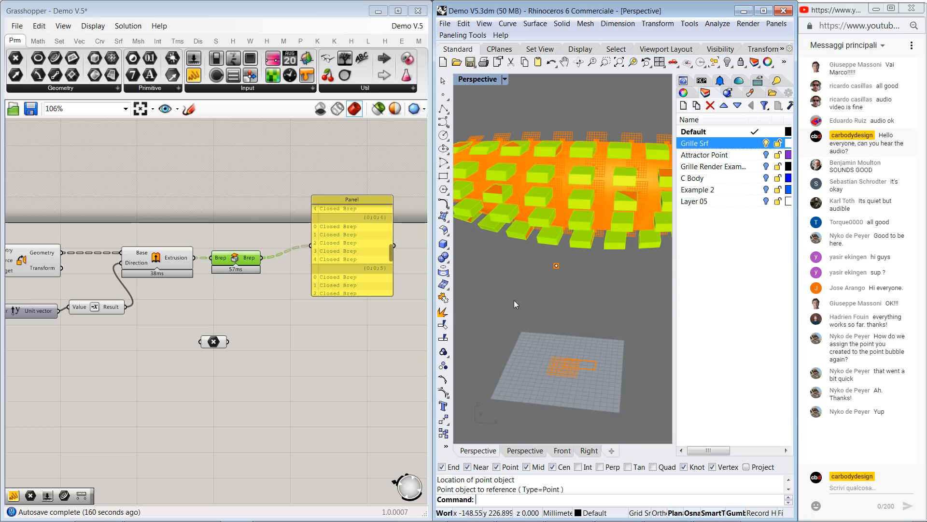
- Examine the surface division points on the grille and the data tree of the dividing component's Points output
{"action": "right_click_drag", "start_coordinate": [141, 211], "coordinate": [264, 205]}
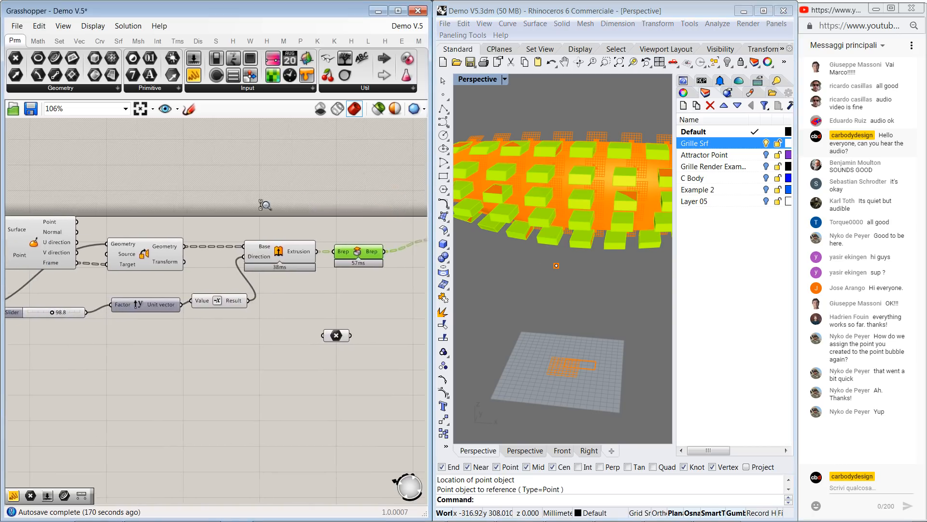
{"action": "scroll", "coordinate": [264, 205], "scroll_direction": "down", "scroll_amount": 1}
{"action": "right_click_drag", "start_coordinate": [195, 195], "coordinate": [297, 181]}
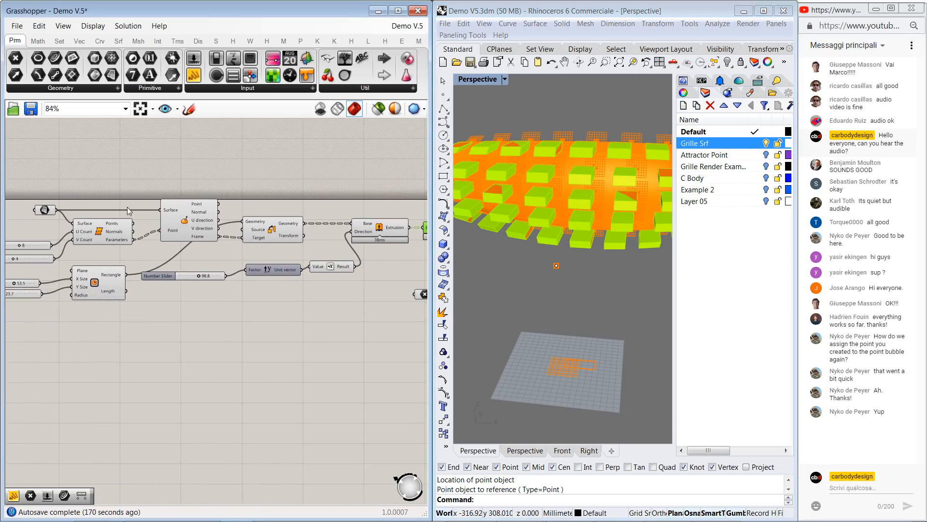
{"action": "left_click", "coordinate": [99, 229]}
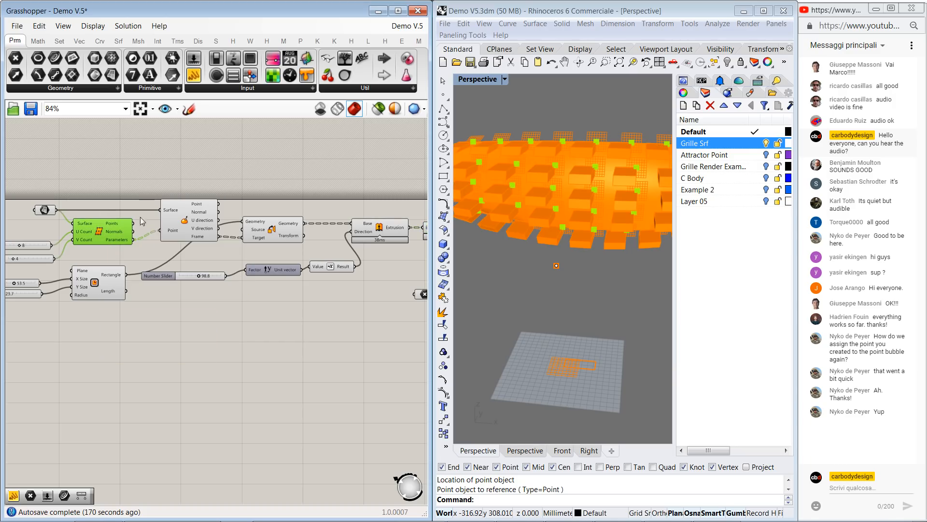
{"action": "right_click_drag", "start_coordinate": [132, 212], "coordinate": [131, 160], "text": "ctrl"}
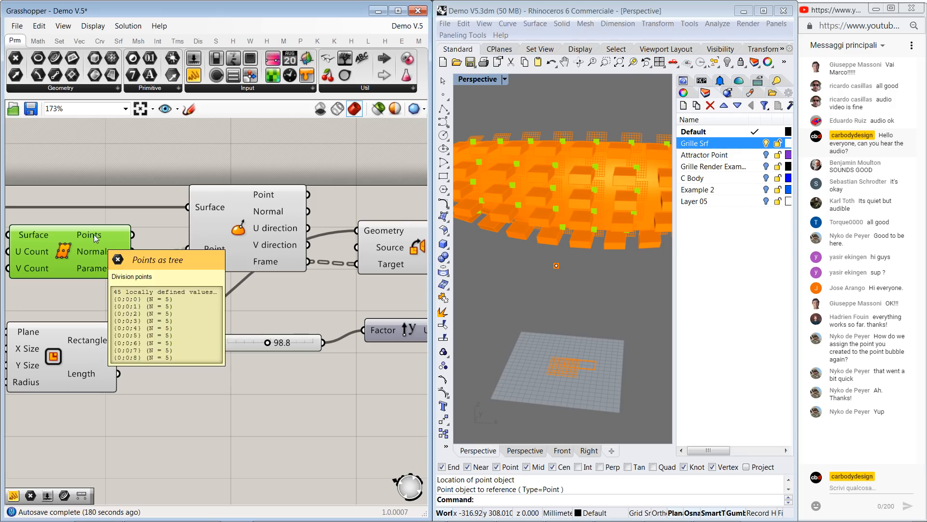
{"action": "right_click_drag", "start_coordinate": [512, 162], "coordinate": [547, 163]}
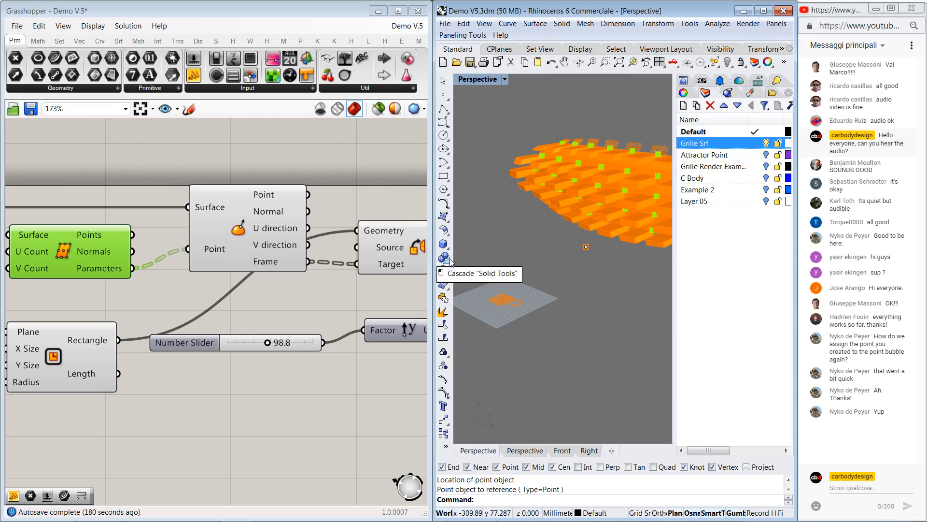
{"action": "scroll", "coordinate": [284, 174], "scroll_direction": "down", "scroll_amount": 3}
{"action": "right_click_drag", "start_coordinate": [277, 205], "coordinate": [100, 194]}
{"action": "left_click_drag", "start_coordinate": [28, 192], "coordinate": [397, 238]}
{"action": "scroll", "coordinate": [396, 232], "scroll_direction": "down", "scroll_amount": 2}
{"action": "mouse_move", "coordinate": [396, 232]}
{"action": "right_mouse_down"}
{"action": "mouse_move", "coordinate": [310, 242]}
{"action": "mouse_move", "coordinate": [352, 251]}
{"action": "mouse_move", "coordinate": [386, 241]}
{"action": "right_mouse_up"}
{"action": "scroll", "coordinate": [331, 209], "scroll_direction": "up", "scroll_amount": 2}
{"action": "scroll", "coordinate": [331, 208], "scroll_direction": "up", "scroll_amount": 1}
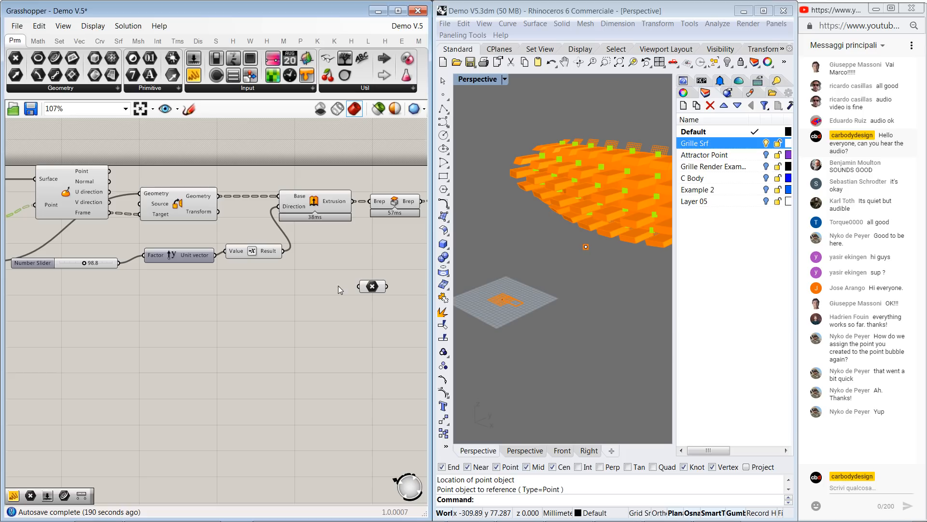
- Add a Distance component beside the extrusion chain and place the Point parameter in front of it
{"action": "double_click", "coordinate": [244, 296]}
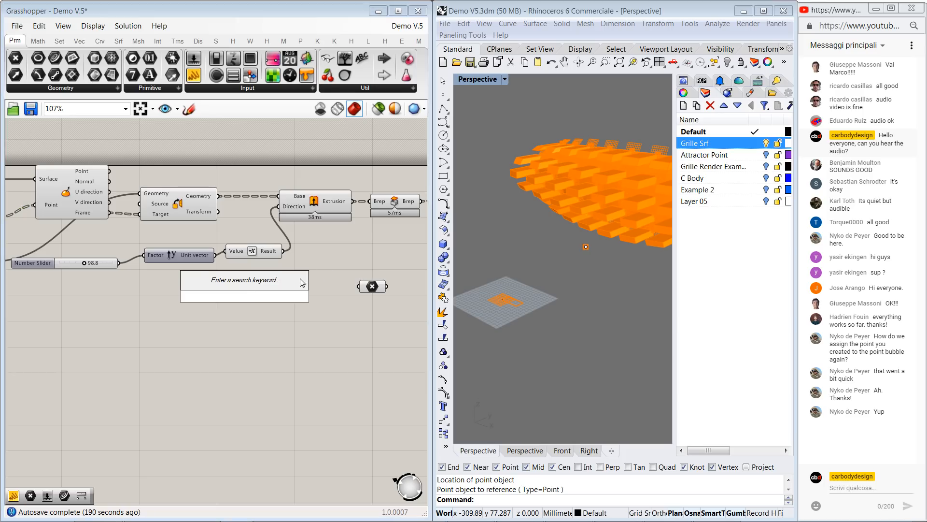
{"action": "type", "text": "dist"}
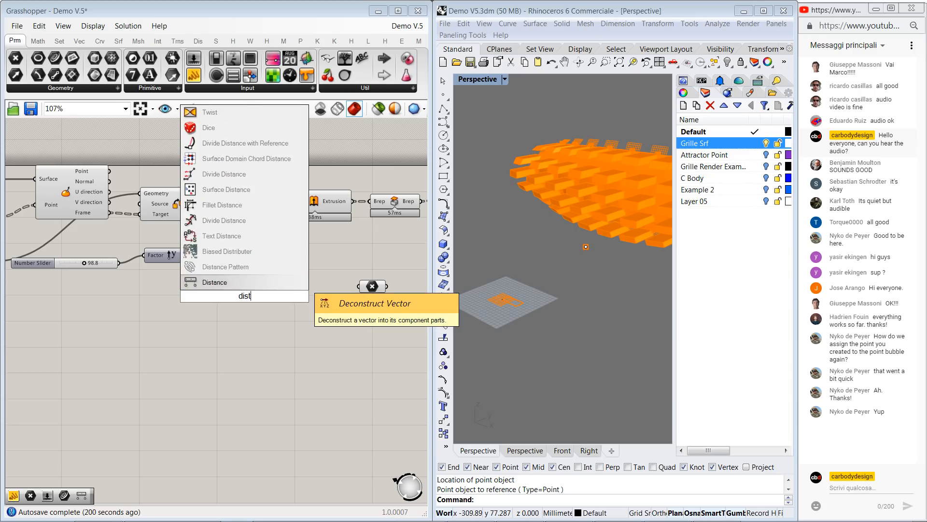
{"action": "key", "text": "Up"}
{"action": "key", "text": "Down"}
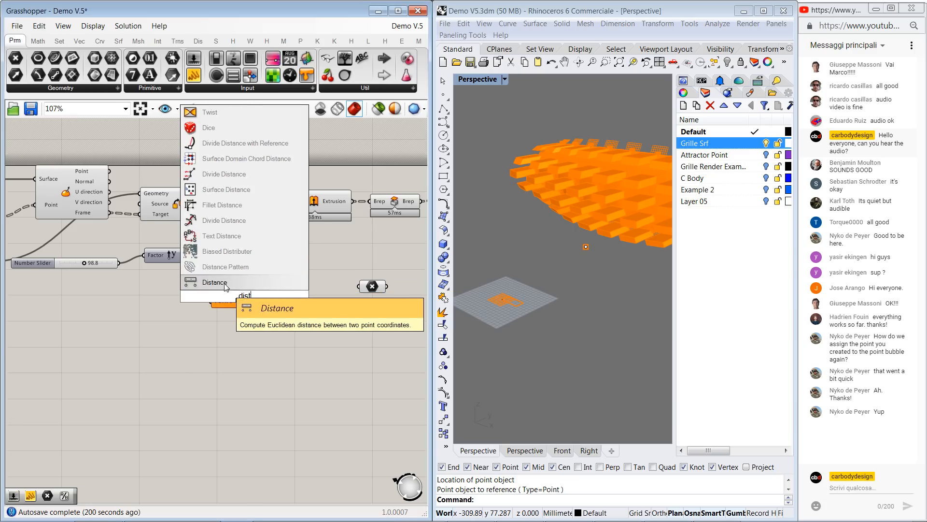
{"action": "key", "text": "Return"}
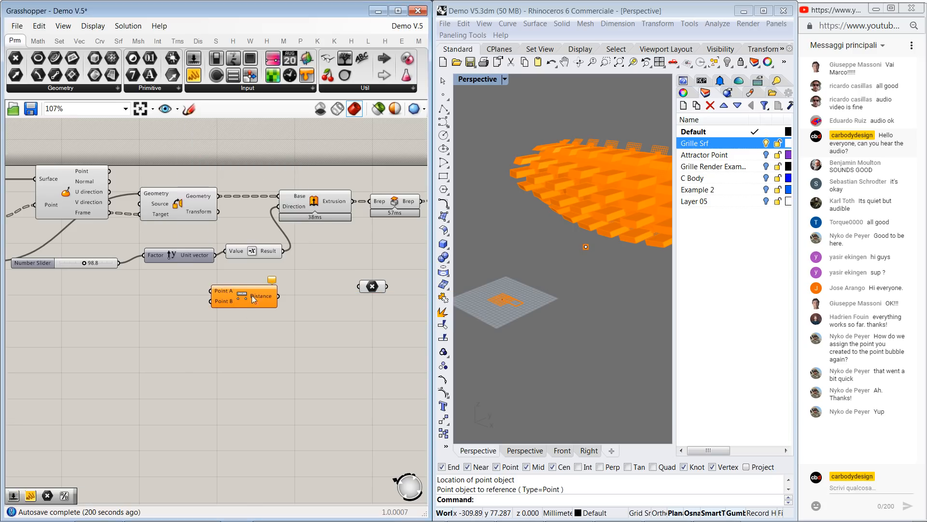
{"action": "left_click_drag", "start_coordinate": [251, 295], "coordinate": [400, 259]}
{"action": "left_click_drag", "start_coordinate": [372, 287], "coordinate": [316, 295]}
- Wire the surface division's Points to Point A, the Point parameter to Point B, and the Distance output to the panel
{"action": "right_click_drag", "start_coordinate": [316, 294], "coordinate": [405, 287]}
{"action": "left_click_drag", "start_coordinate": [89, 189], "coordinate": [411, 251]}
{"action": "right_click_drag", "start_coordinate": [354, 265], "coordinate": [273, 274]}
{"action": "left_click_drag", "start_coordinate": [302, 294], "coordinate": [332, 269]}
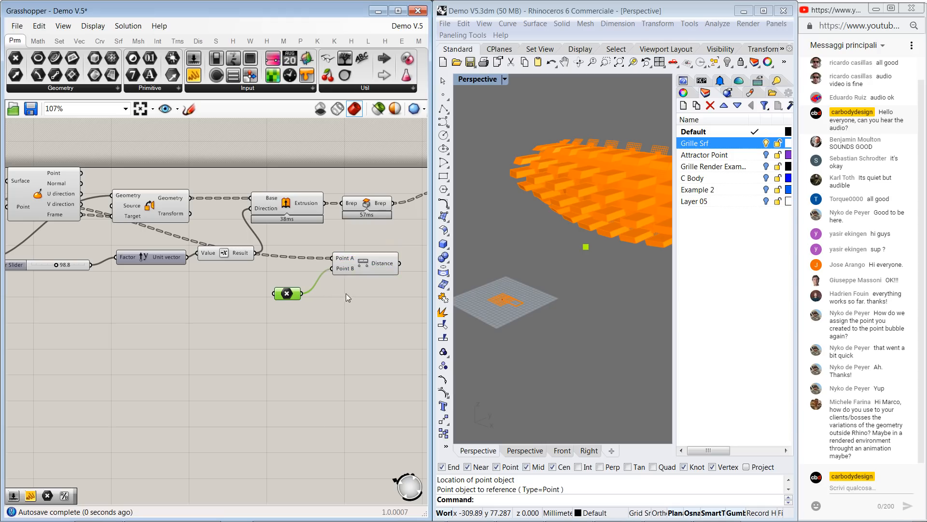
{"action": "right_click_drag", "start_coordinate": [369, 266], "coordinate": [132, 279]}
{"action": "left_click_drag", "start_coordinate": [163, 276], "coordinate": [319, 238]}
- Inspect the referenced point's position relative to the grille blocks and review the distances listed in the panel
{"action": "right_click_drag", "start_coordinate": [523, 240], "coordinate": [588, 277]}
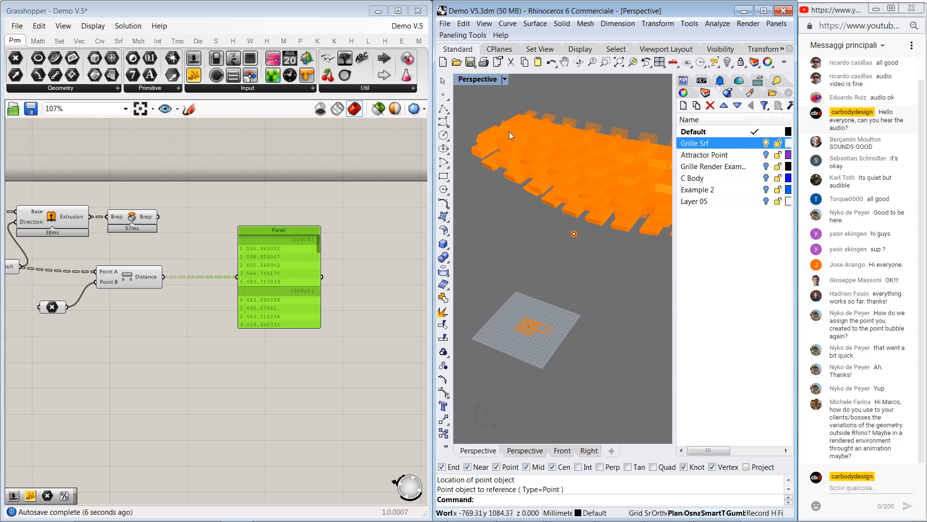
{"action": "right_click_drag", "start_coordinate": [509, 131], "coordinate": [560, 252]}
{"action": "left_click", "coordinate": [556, 252]}
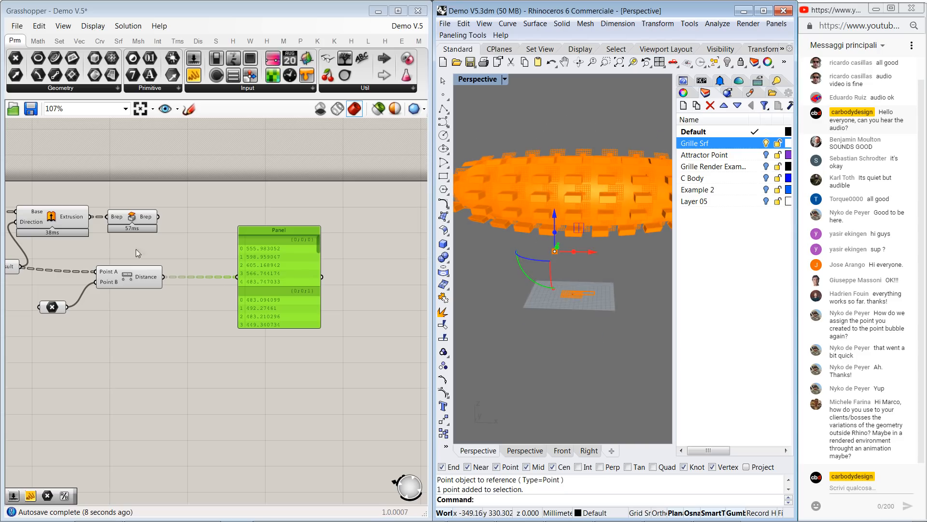
{"action": "left_click", "coordinate": [148, 280]}
{"action": "right_click_drag", "start_coordinate": [82, 311], "coordinate": [187, 307]}
{"action": "left_click", "coordinate": [158, 308]}
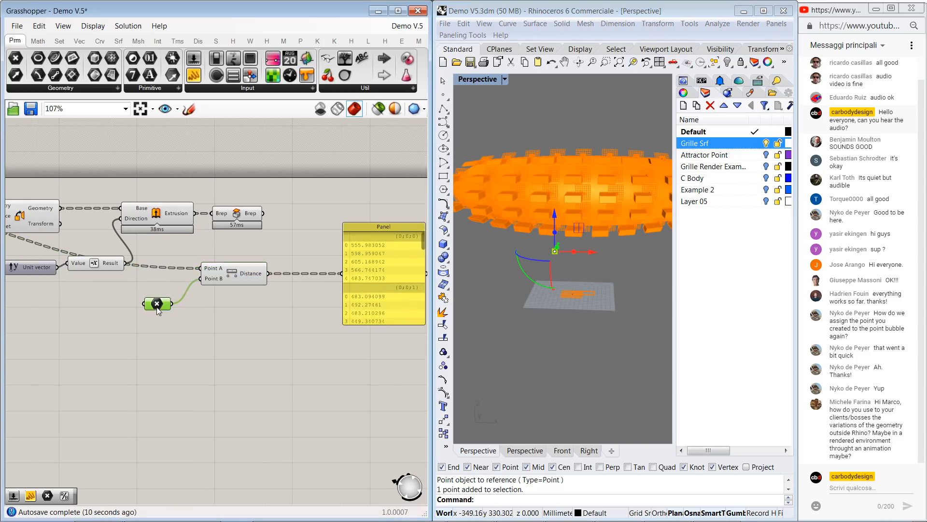
{"action": "left_click", "coordinate": [550, 285]}
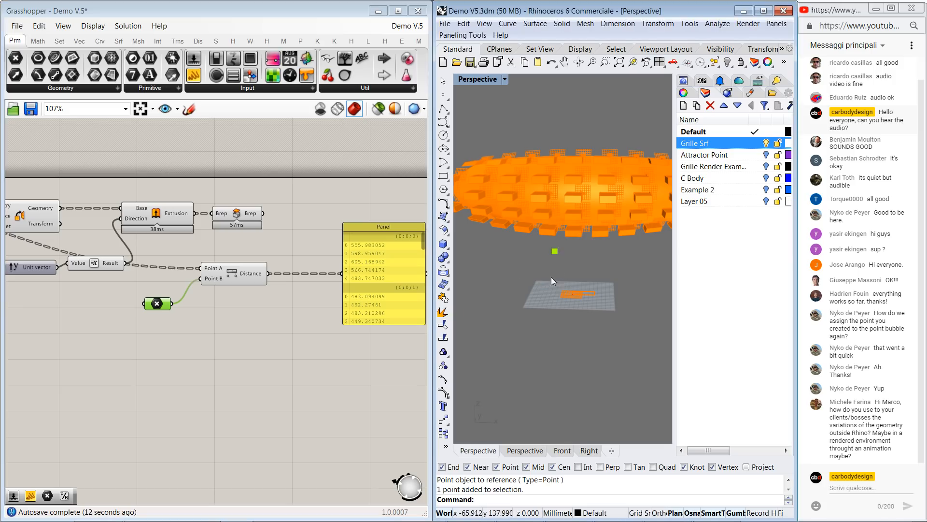
{"action": "right_click_drag", "start_coordinate": [361, 265], "coordinate": [250, 277]}
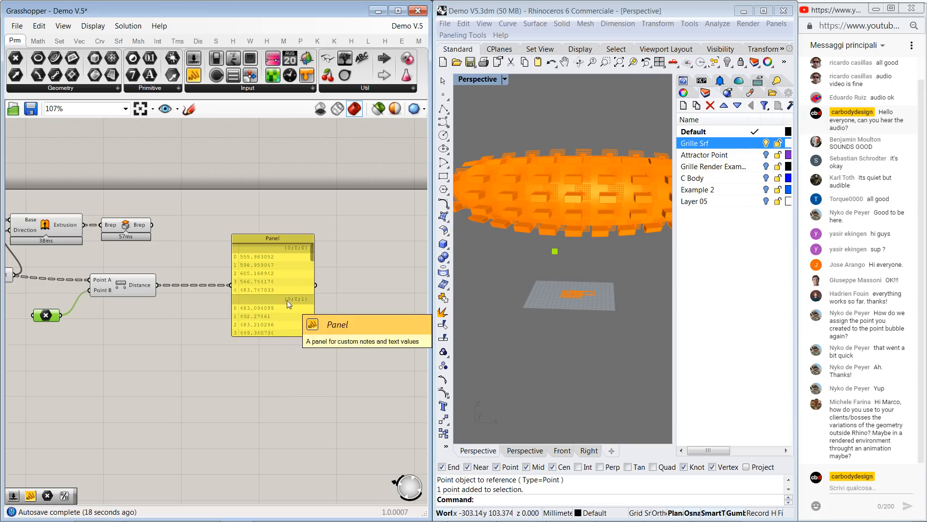
{"action": "mouse_move", "coordinate": [137, 287]}
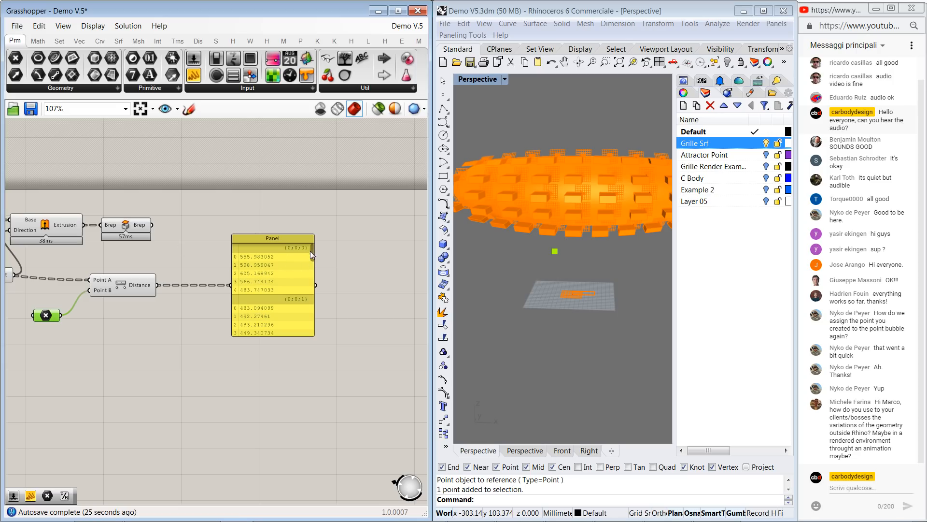
{"action": "mouse_move", "coordinate": [310, 250]}
{"action": "left_mouse_down"}
{"action": "mouse_move", "coordinate": [312, 328]}
{"action": "mouse_move", "coordinate": [310, 251]}
{"action": "left_mouse_up"}
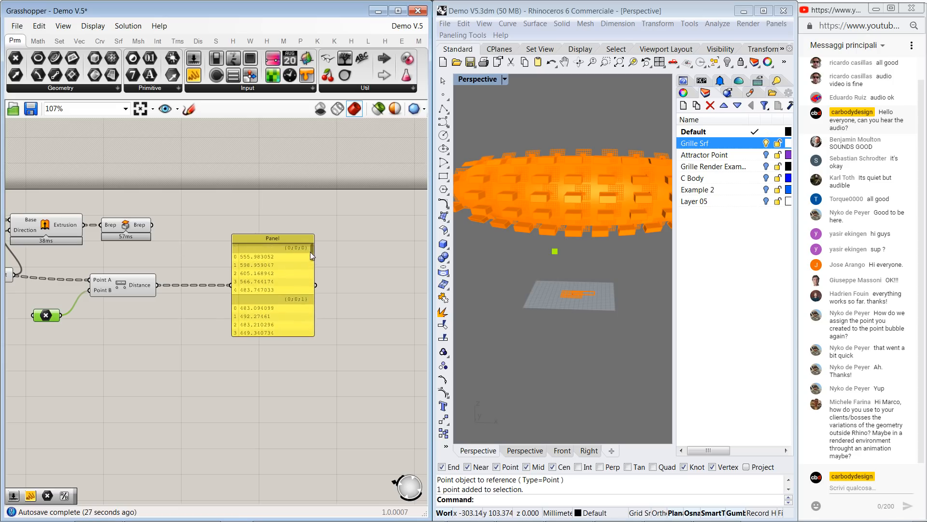
- Add a Division component with a divisor of 600 and place it below the Distance component
{"action": "double_click", "coordinate": [191, 257]}
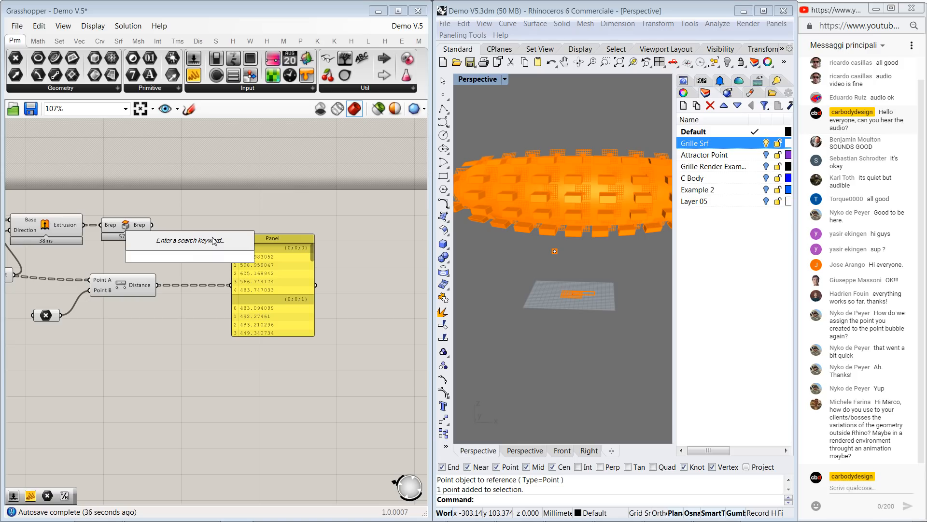
{"action": "type", "text": "/"}
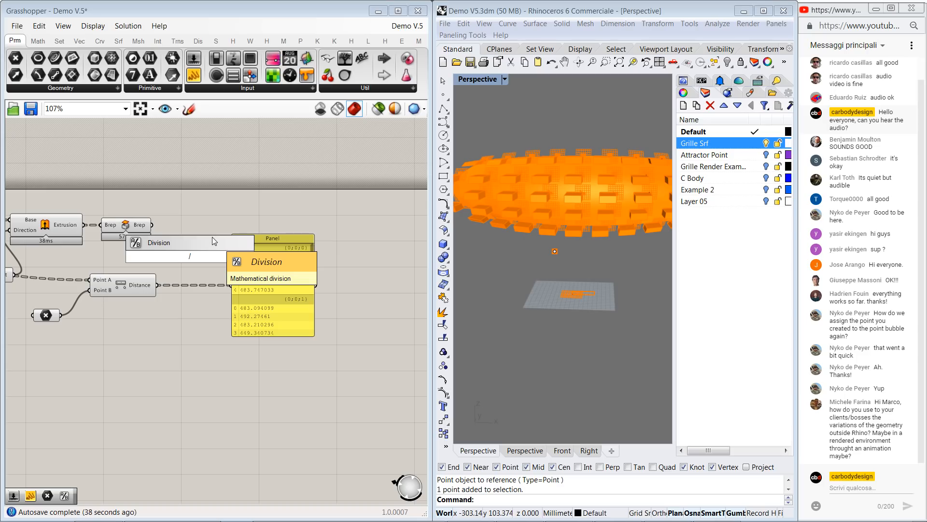
{"action": "type", "text": "600"}
{"action": "key", "text": "Return"}
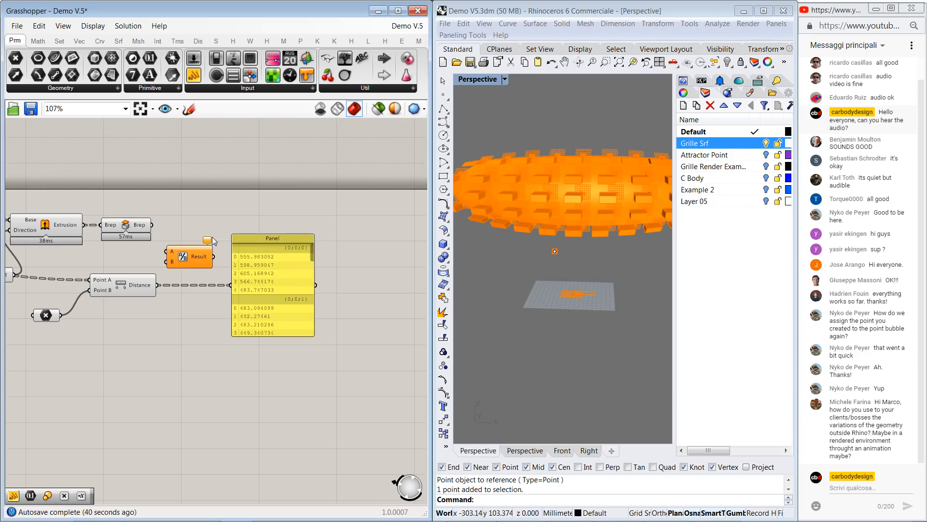
{"action": "left_click_drag", "start_coordinate": [195, 260], "coordinate": [220, 222]}
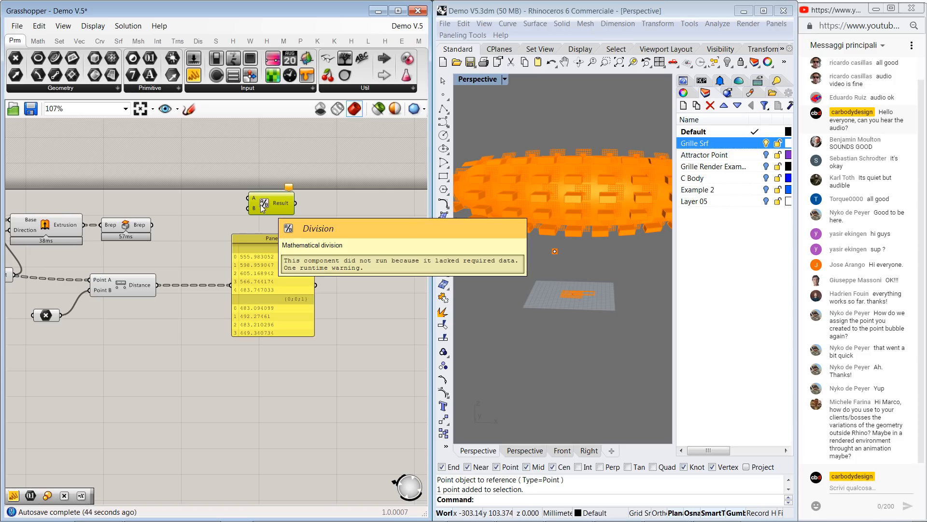
{"action": "mouse_move", "coordinate": [253, 208]}
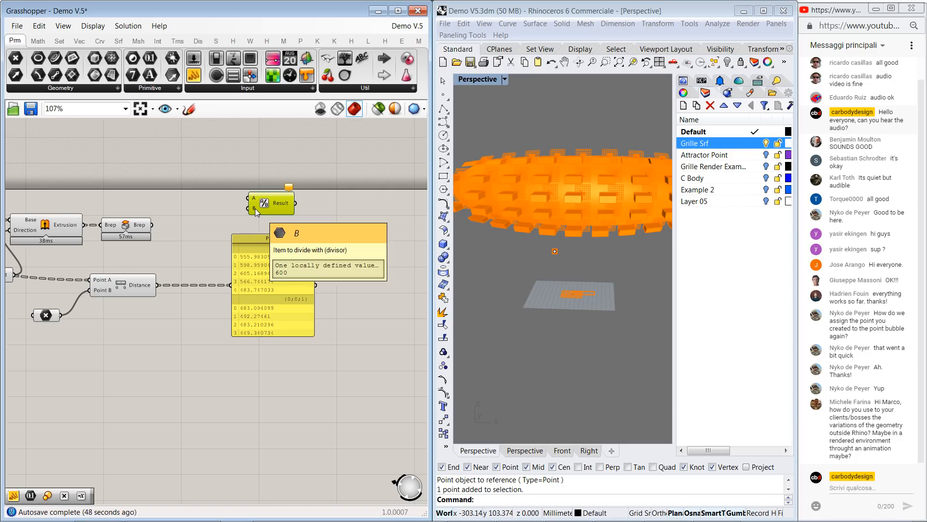
{"action": "left_click_drag", "start_coordinate": [255, 208], "coordinate": [180, 336]}
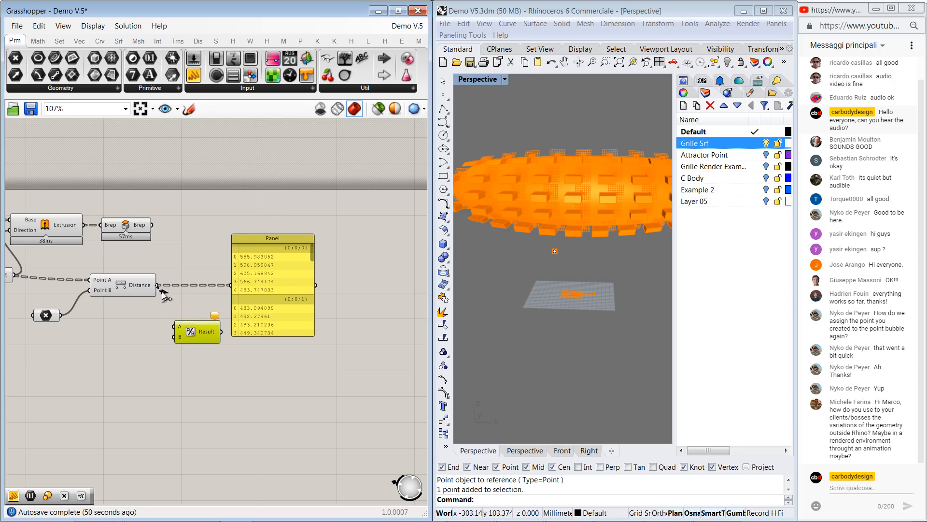
- Connect the Distance output to the Division's A input and show the division result in the panel
{"action": "left_click_drag", "start_coordinate": [163, 293], "coordinate": [245, 296]}
{"action": "mouse_move", "coordinate": [200, 336]}
{"action": "left_click_drag", "start_coordinate": [281, 236], "coordinate": [351, 227]}
{"action": "left_click_drag", "start_coordinate": [311, 250], "coordinate": [316, 292]}
{"action": "left_click_drag", "start_coordinate": [201, 331], "coordinate": [210, 318]}
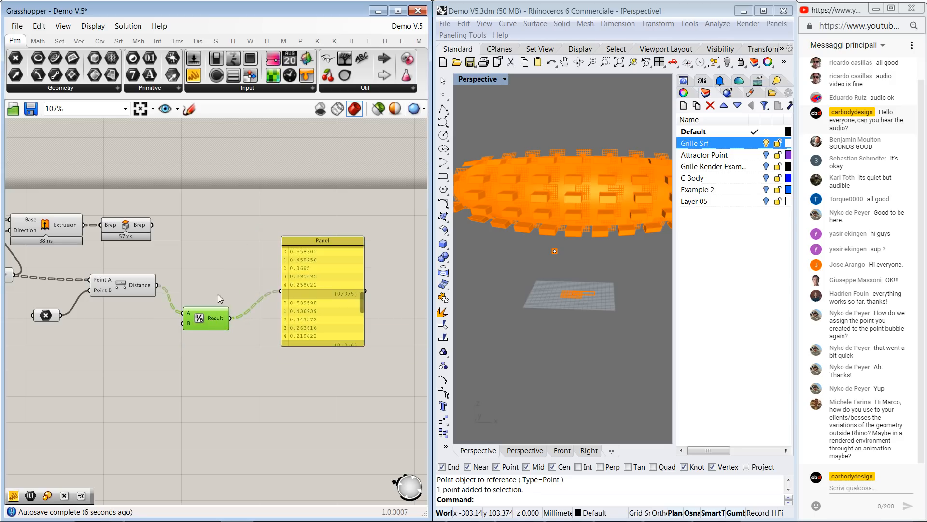
- Add a Scale component above the panel and connect the capped Brep output to its Geometry input
{"action": "double_click", "coordinate": [227, 238]}
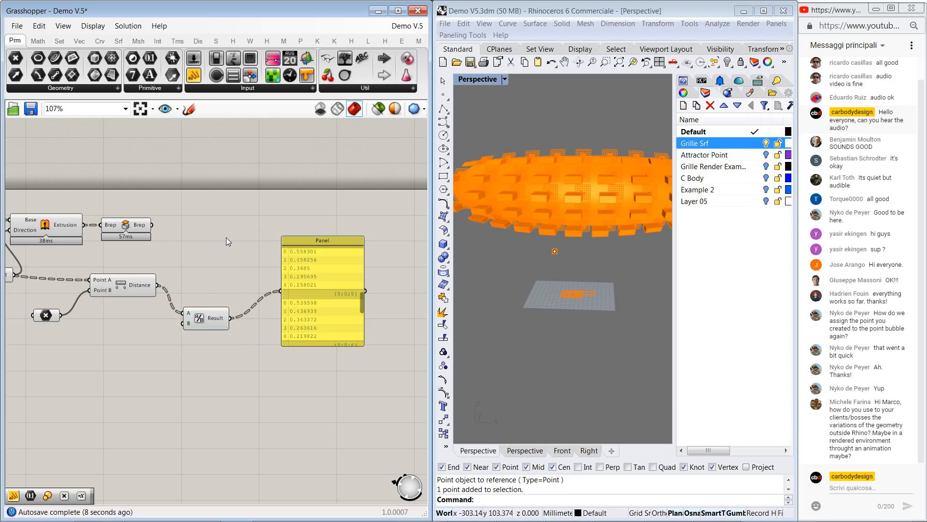
{"action": "type", "text": "sca"}
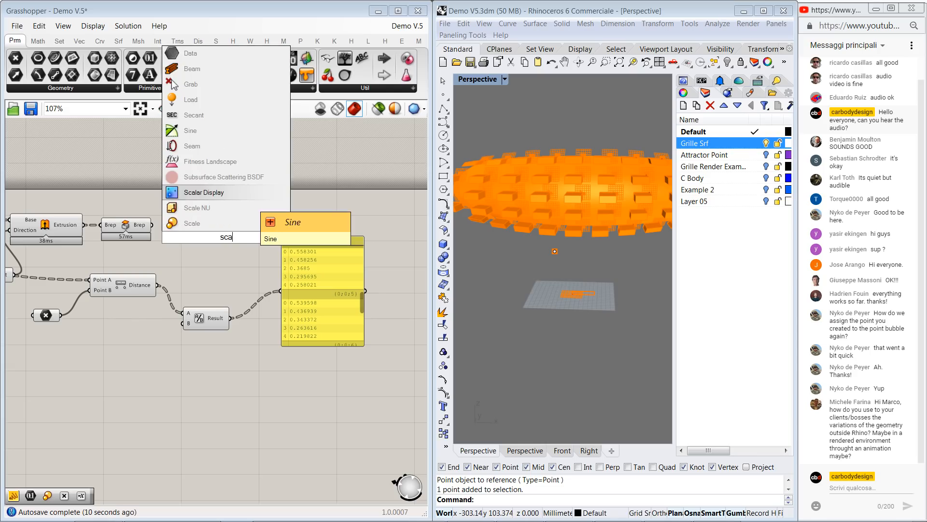
{"action": "left_click", "coordinate": [203, 223]}
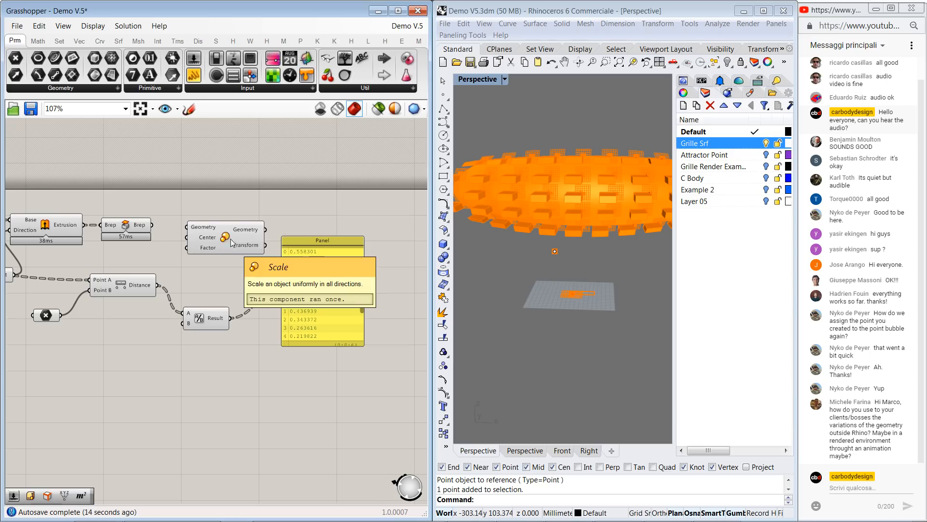
{"action": "left_click_drag", "start_coordinate": [233, 238], "coordinate": [304, 212]}
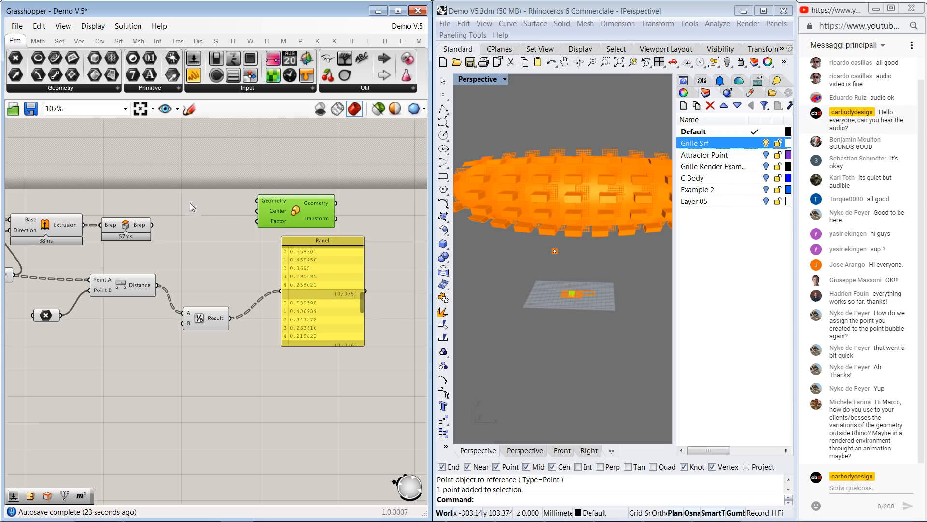
{"action": "scroll", "coordinate": [190, 203], "scroll_direction": "up", "scroll_amount": 2}
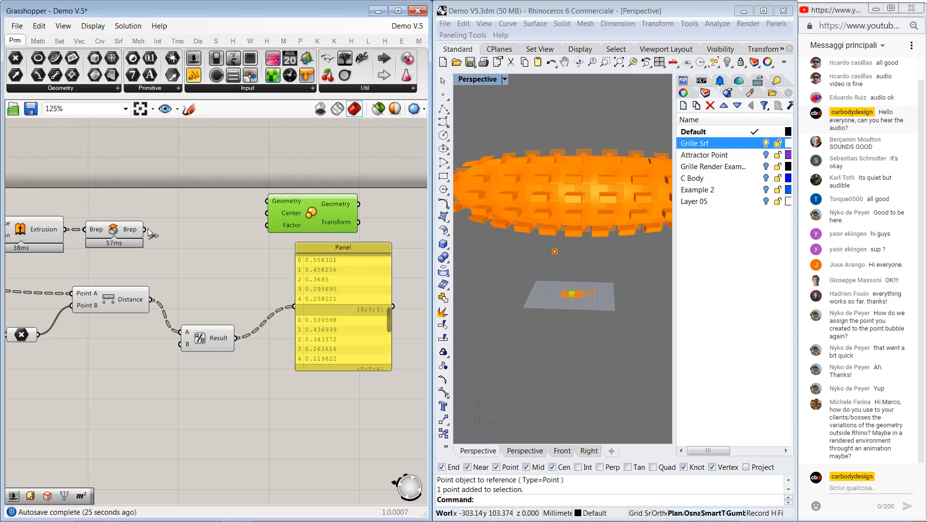
{"action": "left_click_drag", "start_coordinate": [144, 229], "coordinate": [267, 201]}
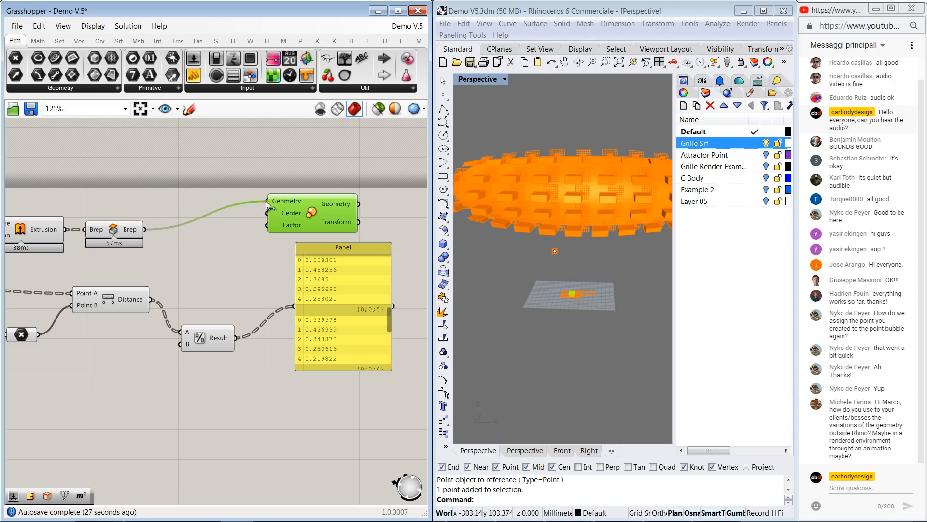
- Examine where the scaled blocks sit relative to the original grille and check the Scale component's Center input
{"action": "right_click_drag", "start_coordinate": [327, 212], "coordinate": [277, 209]}
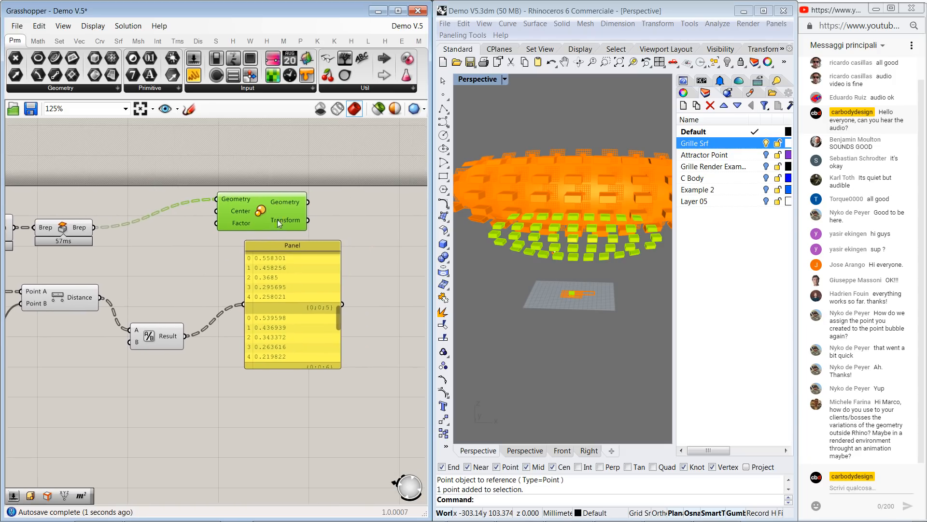
{"action": "right_click_drag", "start_coordinate": [537, 237], "coordinate": [532, 258]}
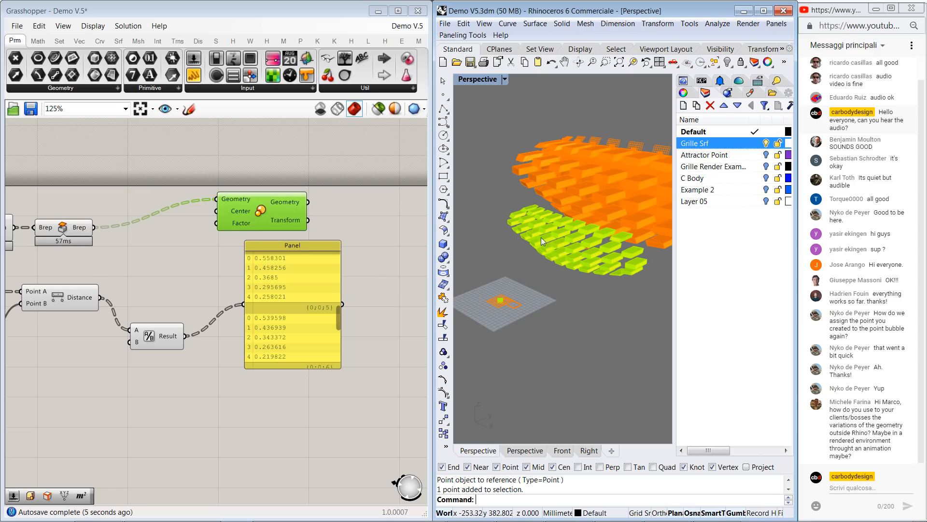
{"action": "mouse_move", "coordinate": [241, 210]}
{"action": "right_click_drag", "start_coordinate": [131, 243], "coordinate": [182, 238]}
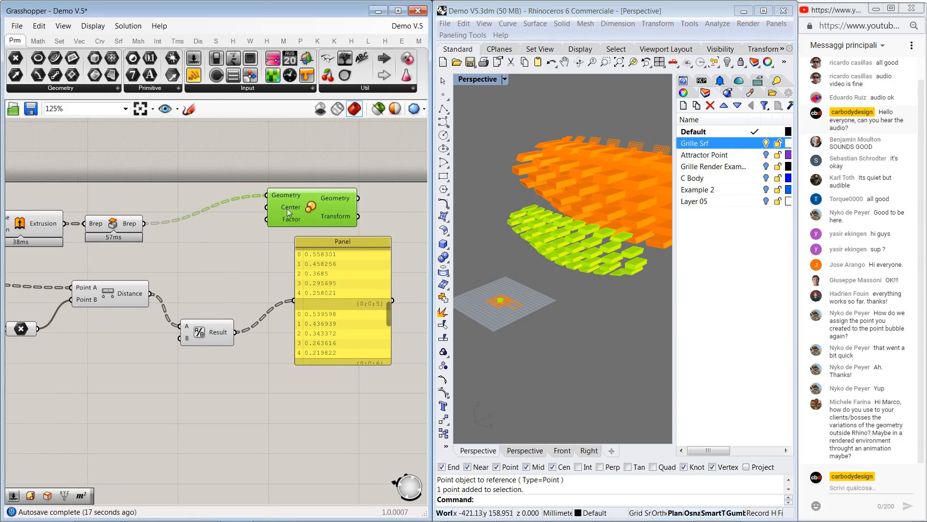
{"action": "mouse_move", "coordinate": [287, 206]}
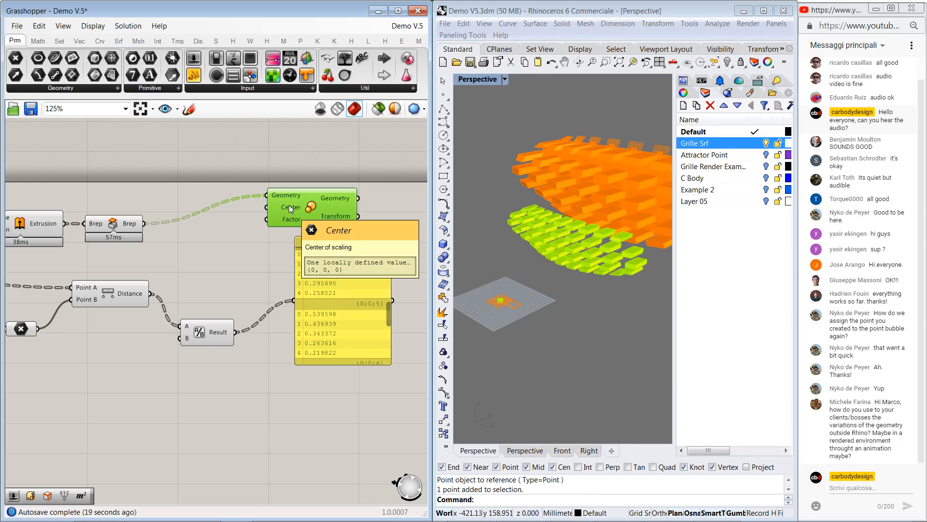
{"action": "right_click_drag", "start_coordinate": [593, 135], "coordinate": [557, 187]}
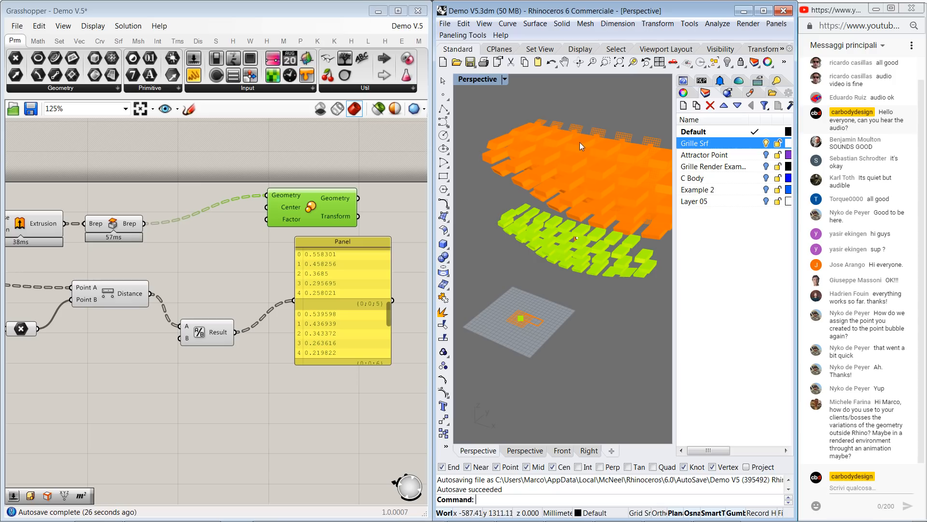
{"action": "mouse_move", "coordinate": [573, 143]}
{"action": "right_mouse_down"}
{"action": "mouse_move", "coordinate": [545, 136]}
{"action": "mouse_move", "coordinate": [532, 145]}
{"action": "mouse_move", "coordinate": [555, 144]}
{"action": "right_mouse_up"}
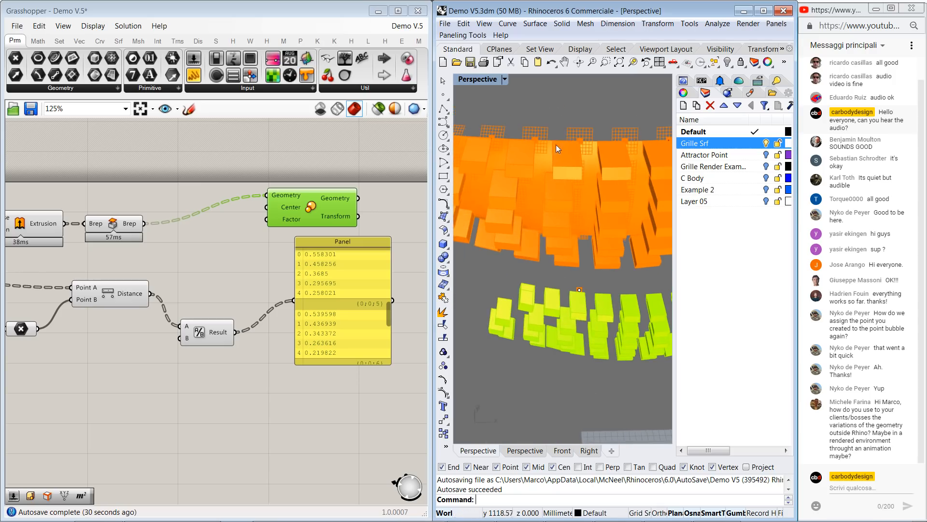
- Connect the Divide Surface Points output to the Scale component's Center input and preview only the selected component's geometry
{"action": "scroll", "coordinate": [196, 203], "scroll_direction": "down", "scroll_amount": 2}
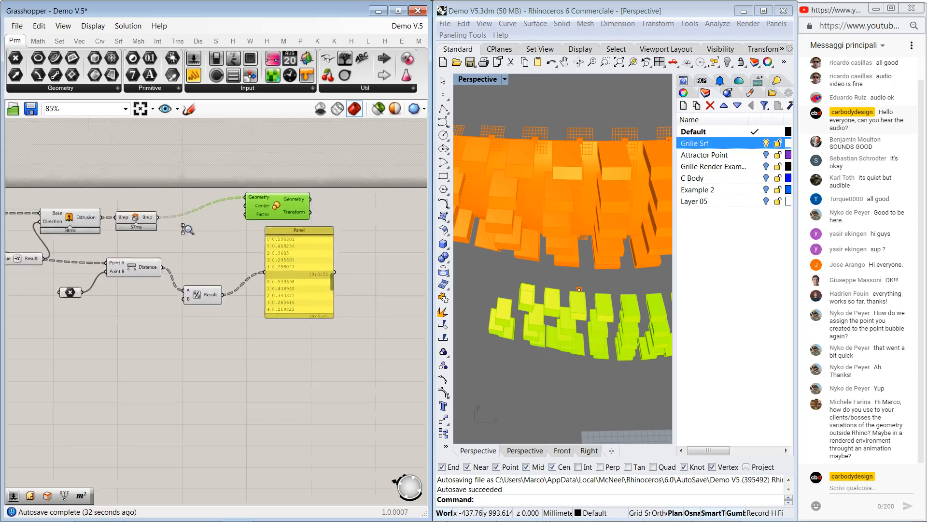
{"action": "scroll", "coordinate": [188, 229], "scroll_direction": "down", "scroll_amount": 1}
{"action": "right_click_drag", "start_coordinate": [189, 224], "coordinate": [321, 217]}
{"action": "right_click_drag", "start_coordinate": [147, 192], "coordinate": [260, 197]}
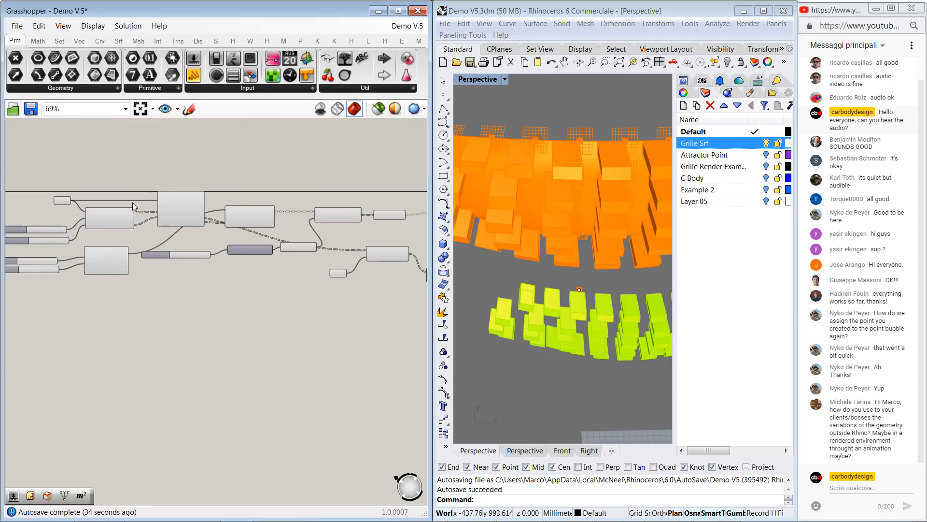
{"action": "scroll", "coordinate": [133, 203], "scroll_direction": "up", "scroll_amount": 2}
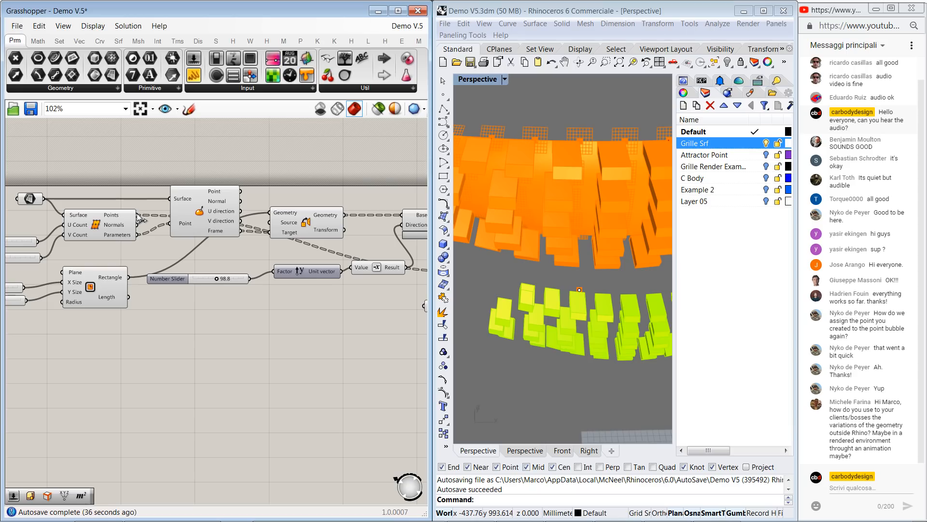
{"action": "left_click_drag", "start_coordinate": [138, 218], "coordinate": [362, 186]}
{"action": "right_click_drag", "start_coordinate": [373, 157], "coordinate": [327, 164]}
{"action": "left_click", "coordinate": [378, 109]}
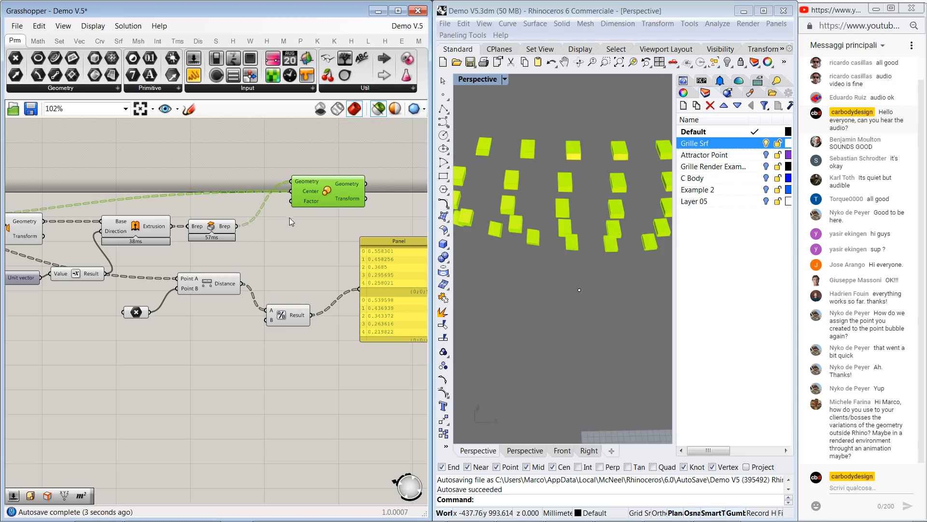
{"action": "right_click_drag", "start_coordinate": [342, 199], "coordinate": [262, 238]}
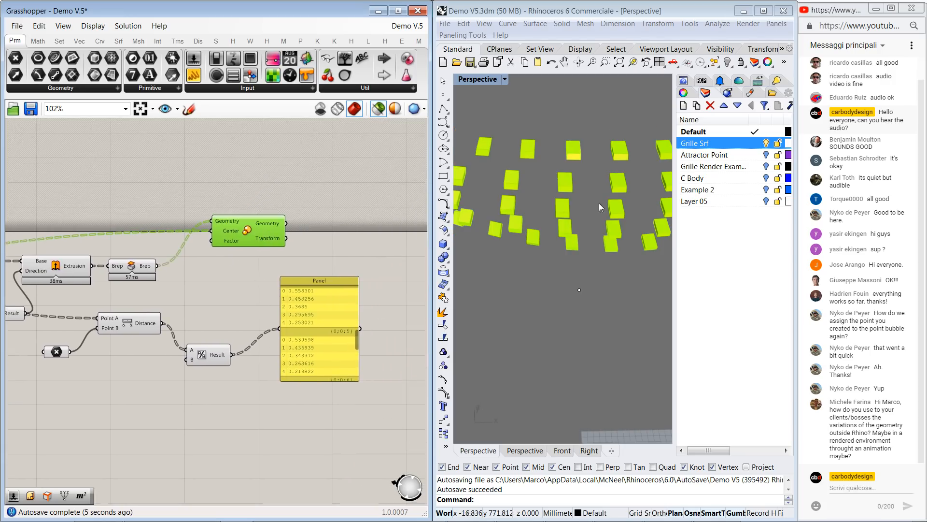
{"action": "scroll", "coordinate": [601, 206], "scroll_direction": "down", "scroll_amount": 3}
{"action": "right_click_drag", "start_coordinate": [599, 205], "coordinate": [553, 200]}
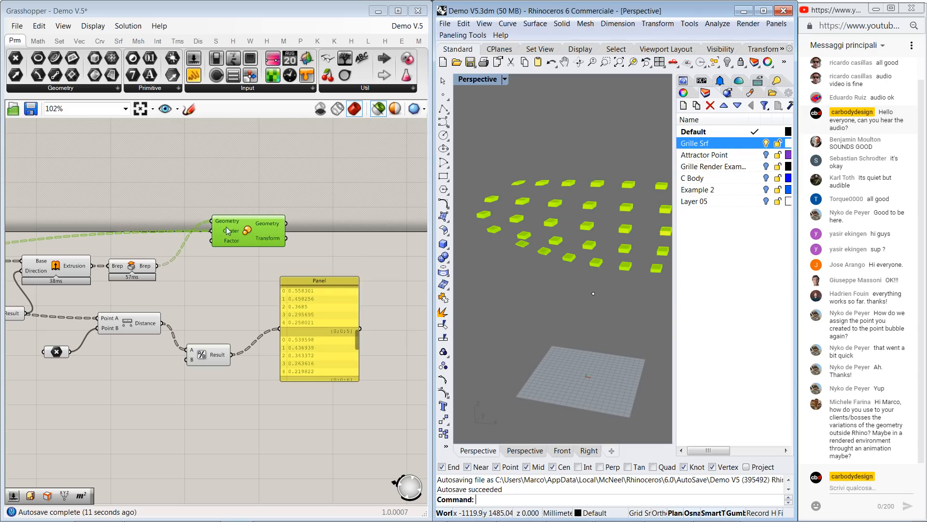
- Connect the Division Result output to the Scale component's Factor input
{"action": "mouse_move", "coordinate": [232, 235]}
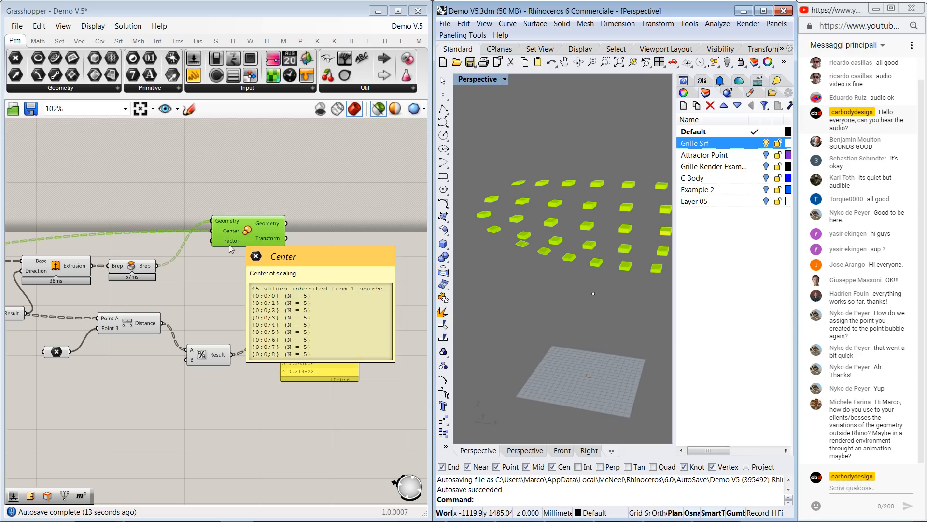
{"action": "left_click_drag", "start_coordinate": [231, 355], "coordinate": [212, 240]}
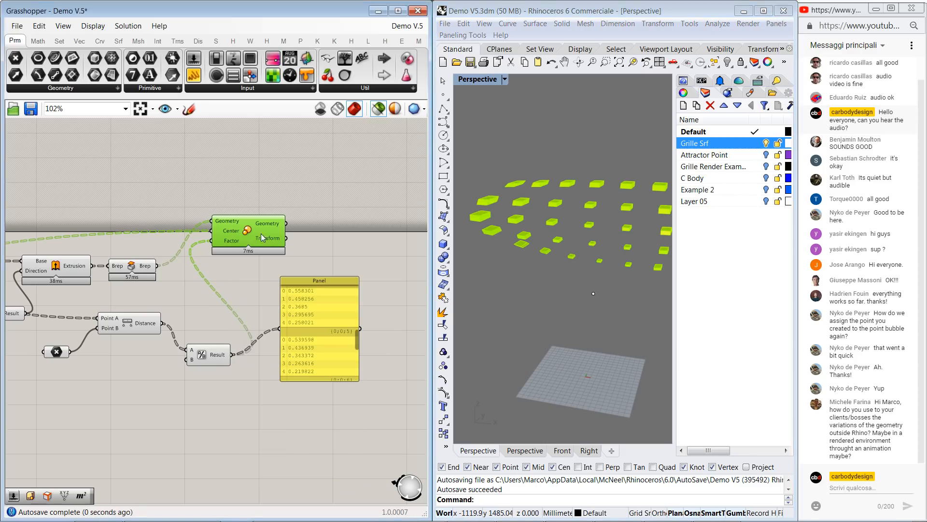
{"action": "scroll", "coordinate": [569, 238], "scroll_direction": "down", "scroll_amount": 3}
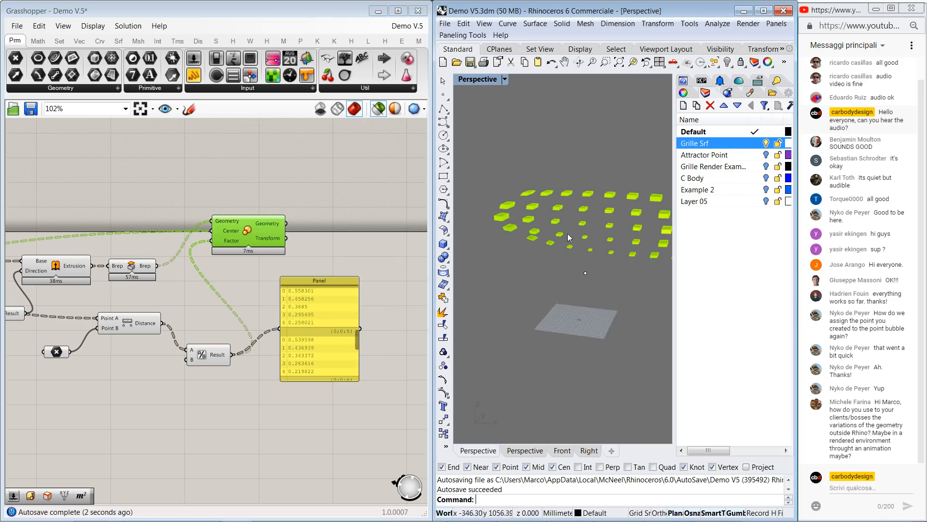
{"action": "right_click_drag", "start_coordinate": [568, 238], "coordinate": [589, 211]}
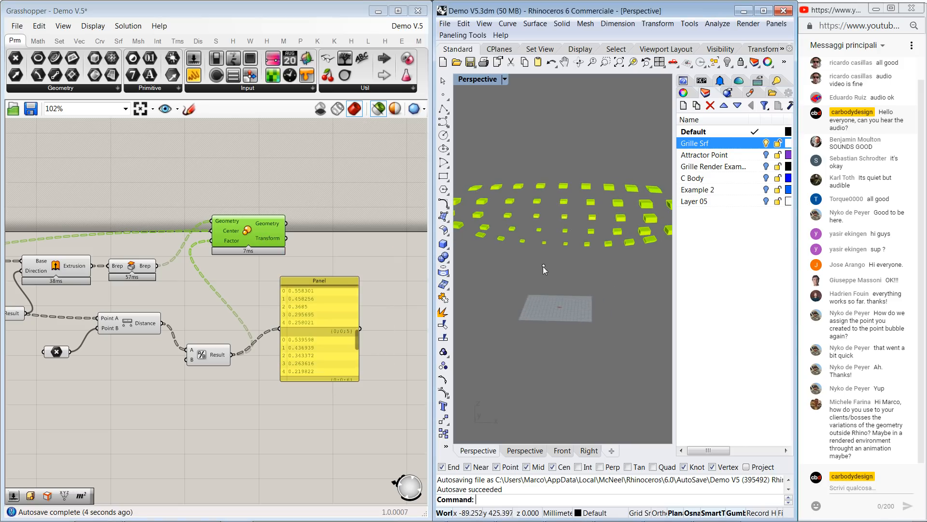
- Move the attractor point along the grille towards one end and closer to the blocks in the Rhino viewport
{"action": "left_click", "coordinate": [543, 266]}
{"action": "left_click_drag", "start_coordinate": [553, 266], "coordinate": [626, 265]}
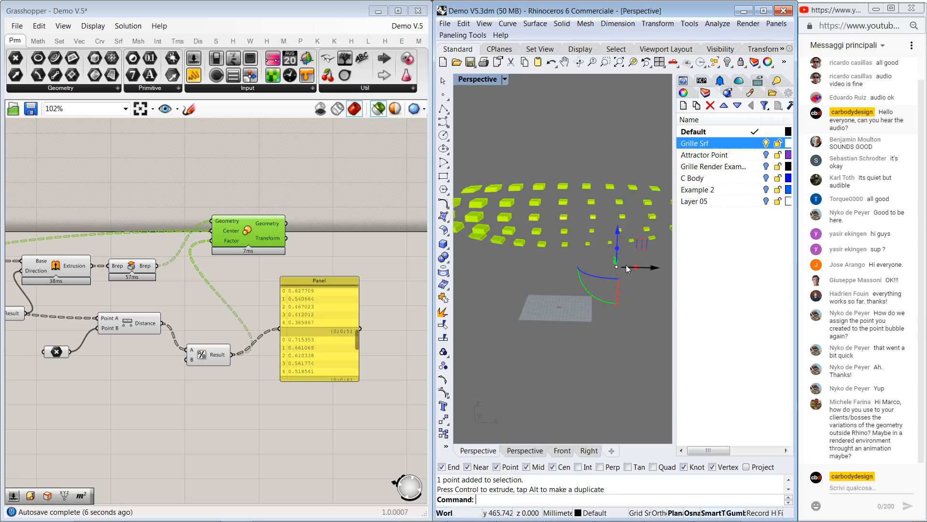
{"action": "right_click_drag", "start_coordinate": [626, 268], "coordinate": [580, 278]}
{"action": "left_click_drag", "start_coordinate": [597, 278], "coordinate": [616, 288]}
{"action": "right_click_drag", "start_coordinate": [521, 285], "coordinate": [597, 233]}
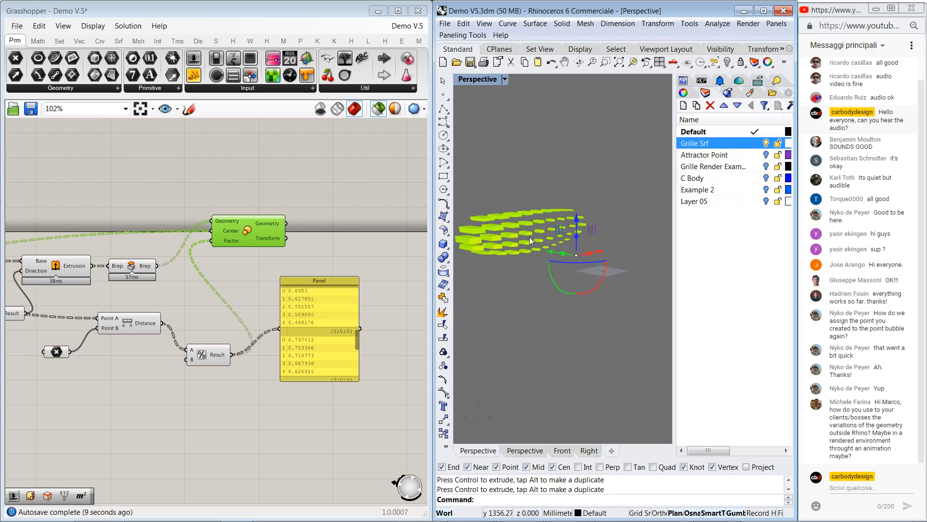
- Set the U Count slider of the surface division to 12 and inspect the denser row of scaled blocks
{"action": "scroll", "coordinate": [183, 206], "scroll_direction": "down", "scroll_amount": 6}
{"action": "right_click_drag", "start_coordinate": [176, 205], "coordinate": [354, 197]}
{"action": "scroll", "coordinate": [167, 168], "scroll_direction": "up", "scroll_amount": 4}
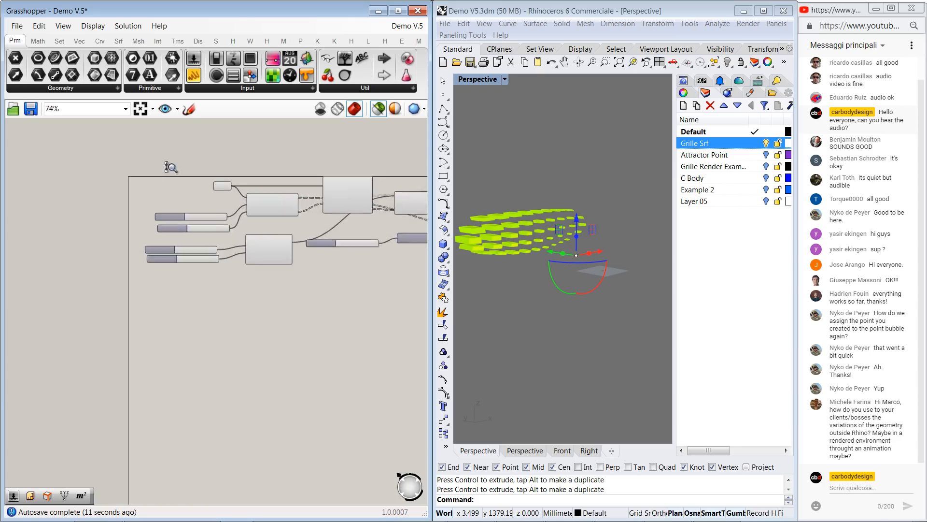
{"action": "scroll", "coordinate": [202, 183], "scroll_direction": "up", "scroll_amount": 3}
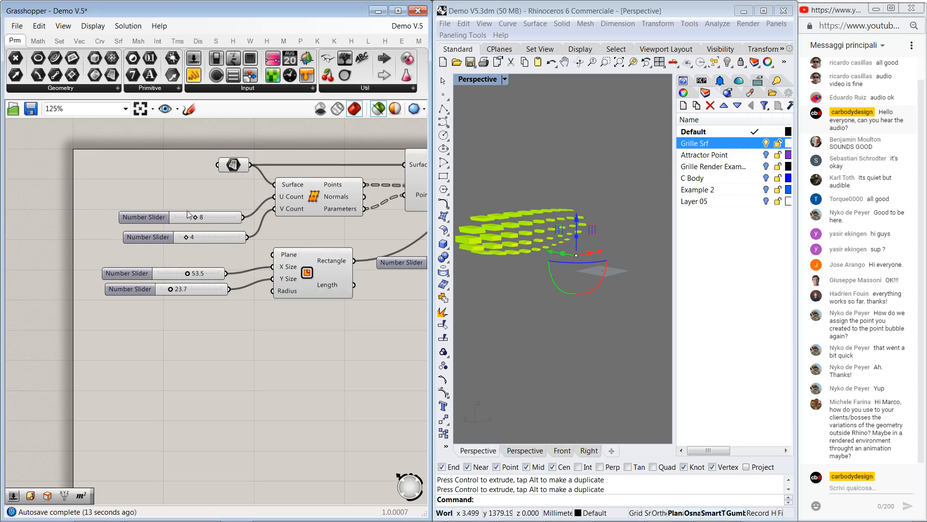
{"action": "mouse_move", "coordinate": [195, 218]}
{"action": "left_mouse_down"}
{"action": "mouse_move", "coordinate": [215, 217]}
{"action": "mouse_move", "coordinate": [208, 220]}
{"action": "left_mouse_up"}
{"action": "scroll", "coordinate": [547, 239], "scroll_direction": "up", "scroll_amount": 6}
{"action": "right_click_drag", "start_coordinate": [549, 208], "coordinate": [530, 281]}
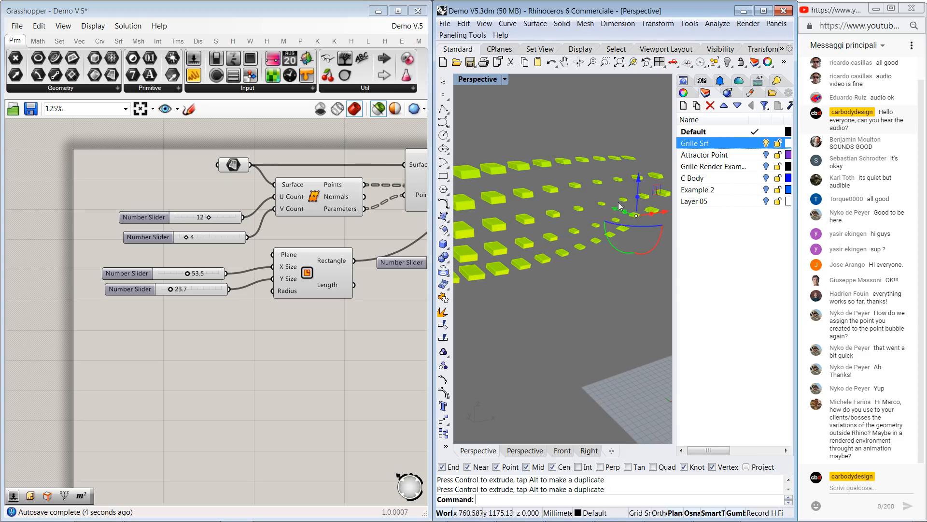
{"action": "scroll", "coordinate": [593, 258], "scroll_direction": "down", "scroll_amount": 4}
{"action": "right_click_drag", "start_coordinate": [593, 258], "coordinate": [581, 284]}
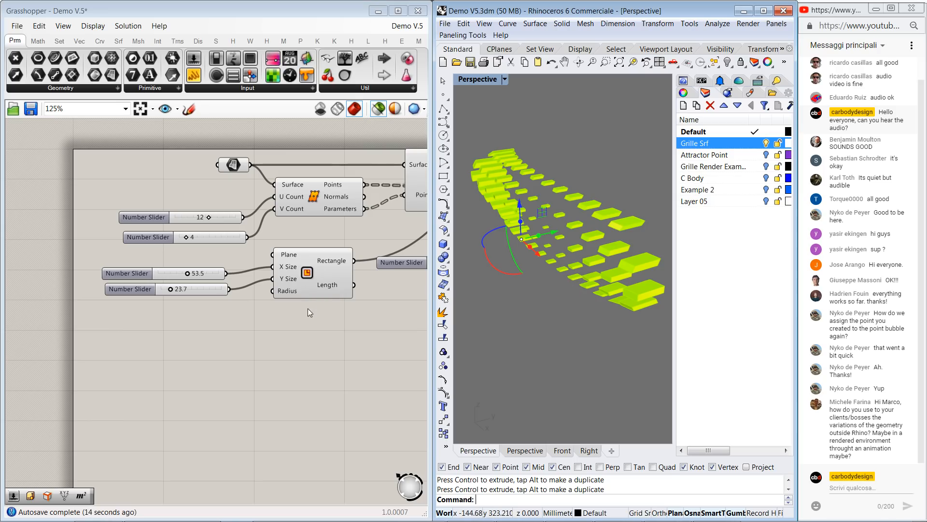
- Add a number slider below the Rectangle component with one decimal digit and a maximum of 50
{"action": "left_click", "coordinate": [309, 283]}
{"action": "scroll", "coordinate": [308, 283], "scroll_direction": "up", "scroll_amount": 5}
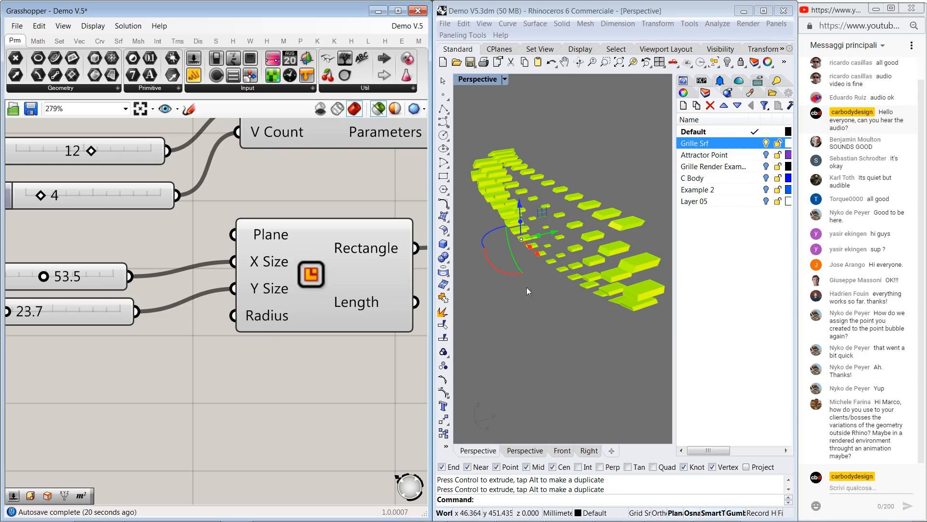
{"action": "double_click", "coordinate": [190, 392]}
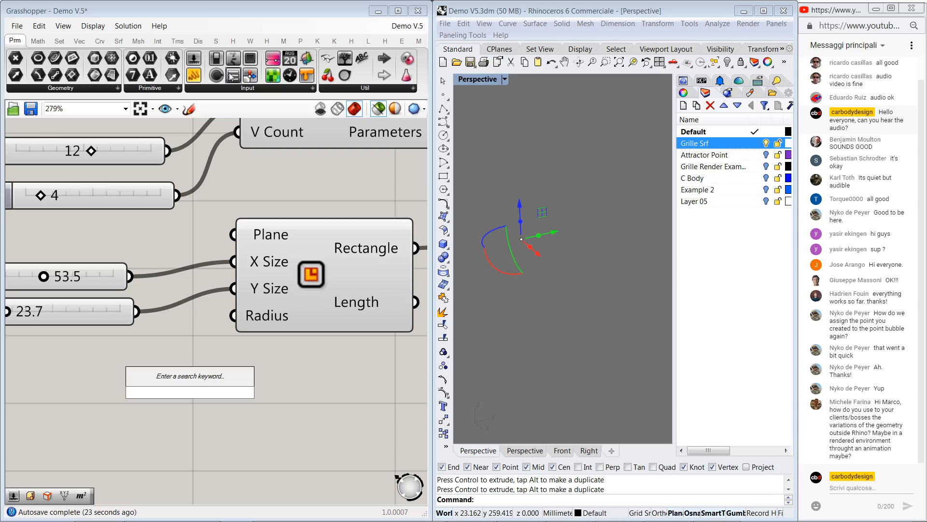
{"action": "left_click_drag", "start_coordinate": [216, 59], "coordinate": [163, 381]}
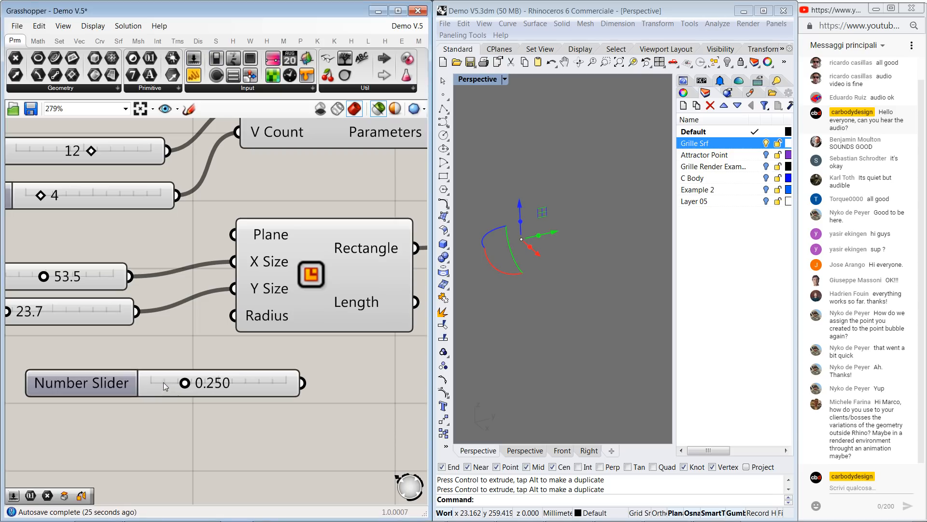
{"action": "double_click", "coordinate": [70, 381]}
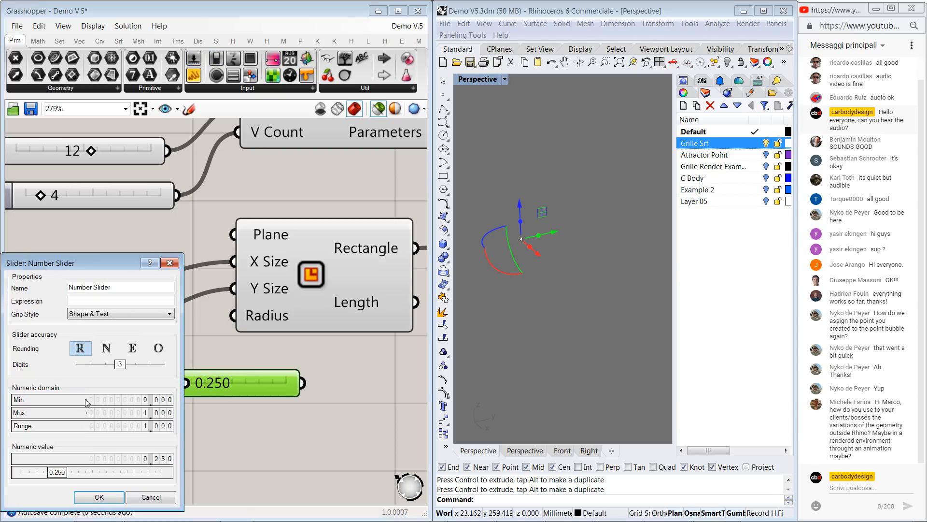
{"action": "left_click_drag", "start_coordinate": [121, 369], "coordinate": [92, 367]}
{"action": "double_click", "coordinate": [114, 411]}
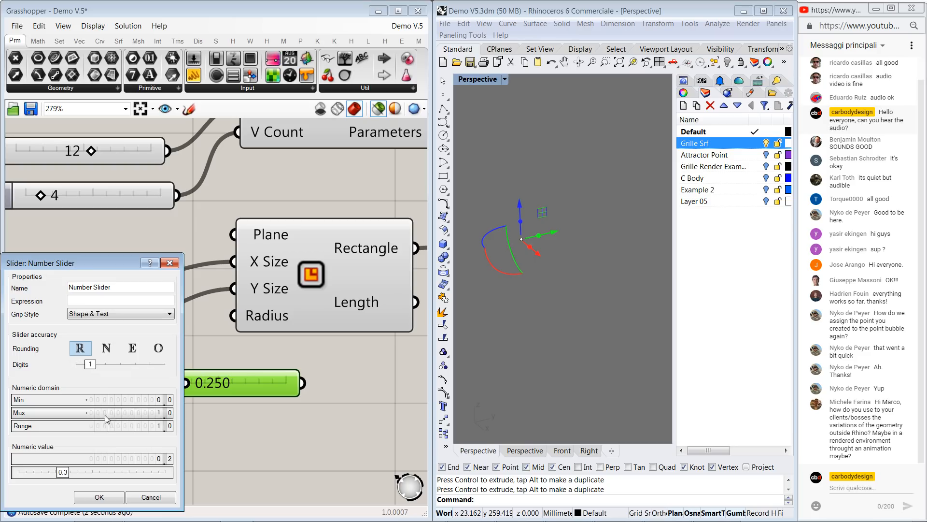
{"action": "type", "text": "50"}
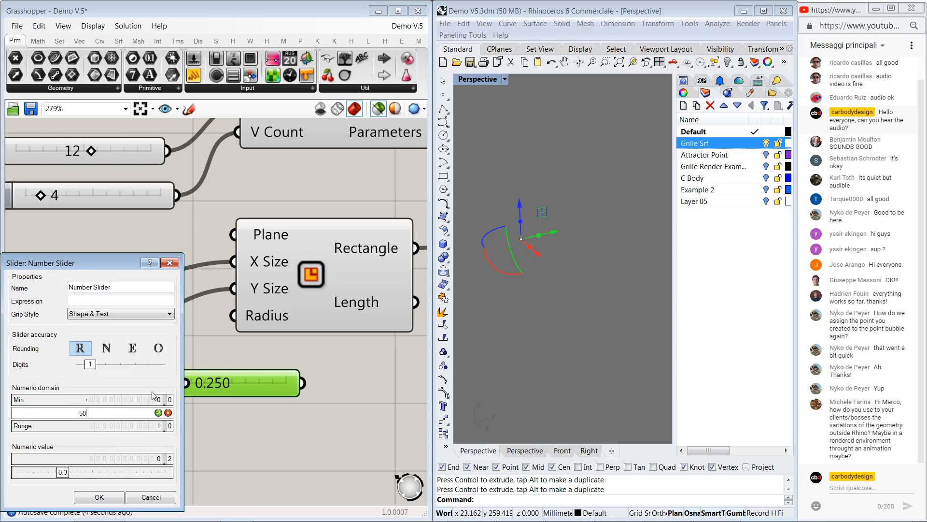
{"action": "left_click", "coordinate": [158, 412]}
{"action": "left_click", "coordinate": [103, 497]}
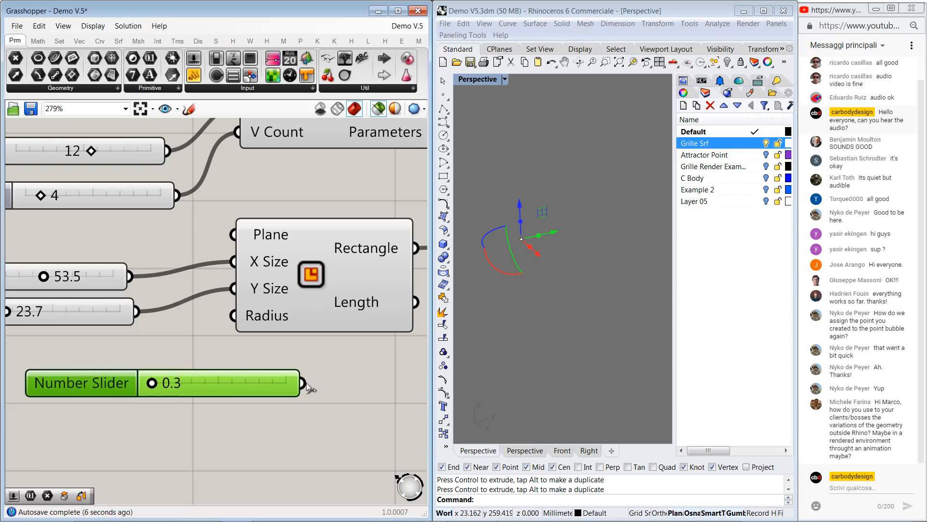
- Connect the new slider to the Rectangle's Radius input and preview only the selected Scale component's geometry
{"action": "left_click_drag", "start_coordinate": [306, 383], "coordinate": [306, 318]}
{"action": "scroll", "coordinate": [331, 228], "scroll_direction": "down", "scroll_amount": 5}
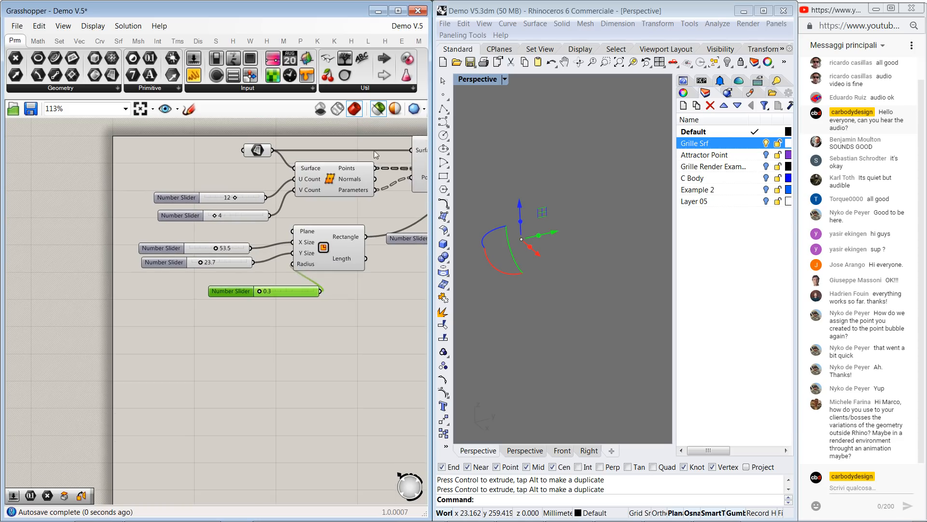
{"action": "scroll", "coordinate": [352, 198], "scroll_direction": "down", "scroll_amount": 3}
{"action": "right_click_drag", "start_coordinate": [352, 199], "coordinate": [133, 205]}
{"action": "right_click_drag", "start_coordinate": [381, 195], "coordinate": [344, 171]}
{"action": "left_click", "coordinate": [274, 183]}
{"action": "scroll", "coordinate": [323, 155], "scroll_direction": "down", "scroll_amount": 2}
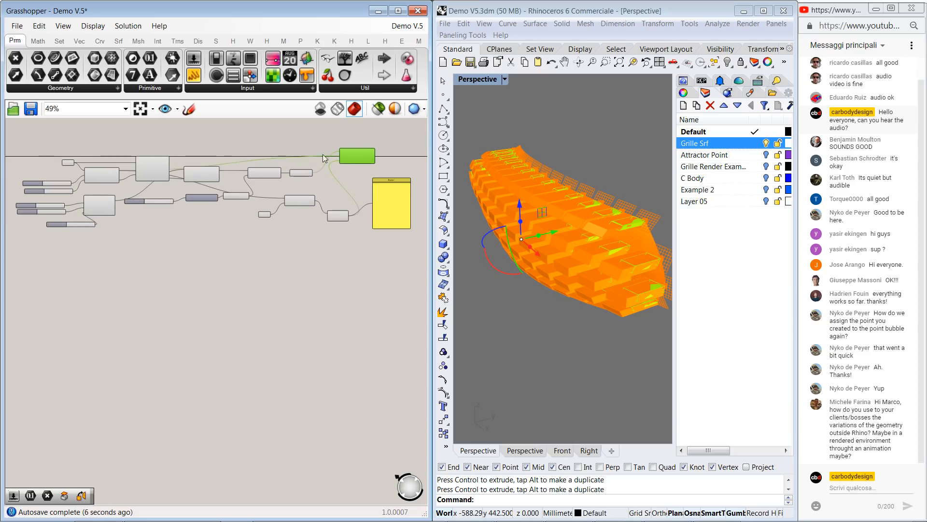
{"action": "left_click", "coordinate": [377, 110]}
- Set the Rectangle's Radius slider to 4.8 and check the rounded corners of the extruded blocks up close
{"action": "right_click_drag", "start_coordinate": [239, 202], "coordinate": [337, 196]}
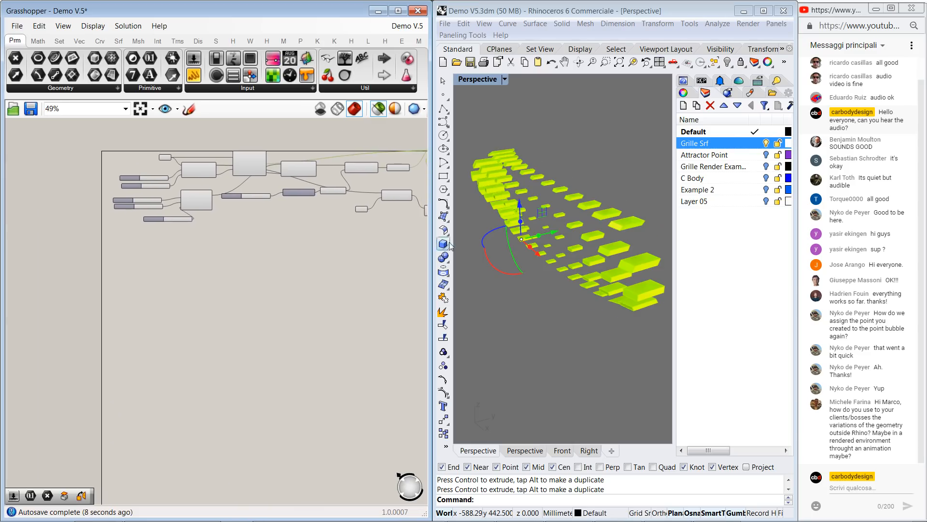
{"action": "left_click", "coordinate": [512, 322]}
{"action": "right_click_drag", "start_coordinate": [182, 226], "coordinate": [216, 252]}
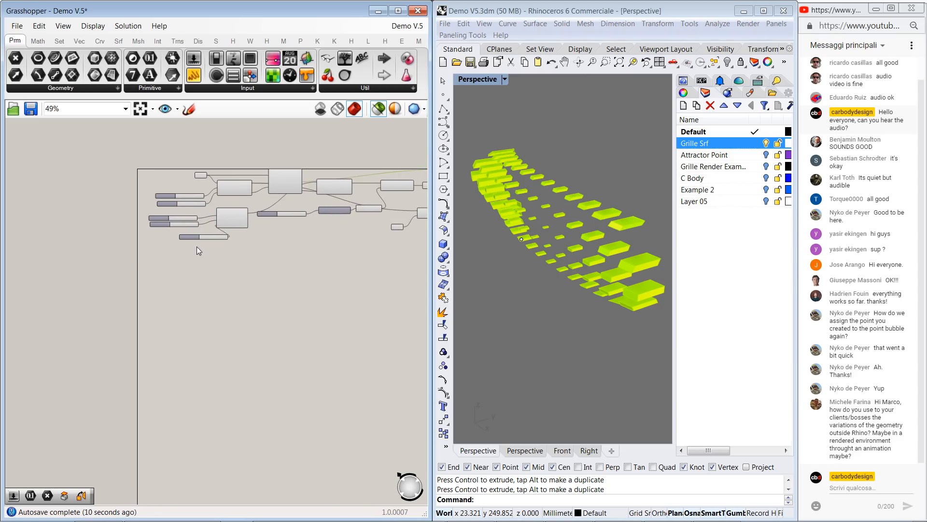
{"action": "scroll", "coordinate": [196, 246], "scroll_direction": "up", "scroll_amount": 6}
{"action": "scroll", "coordinate": [620, 223], "scroll_direction": "up", "scroll_amount": 2}
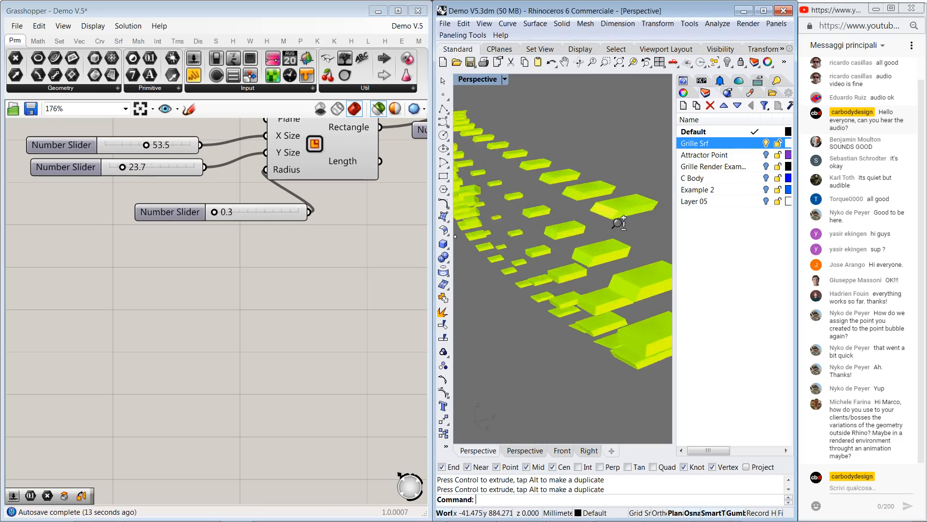
{"action": "scroll", "coordinate": [619, 223], "scroll_direction": "up", "scroll_amount": 4}
{"action": "left_click", "coordinate": [238, 189]}
{"action": "scroll", "coordinate": [238, 189], "scroll_direction": "up", "scroll_amount": 2}
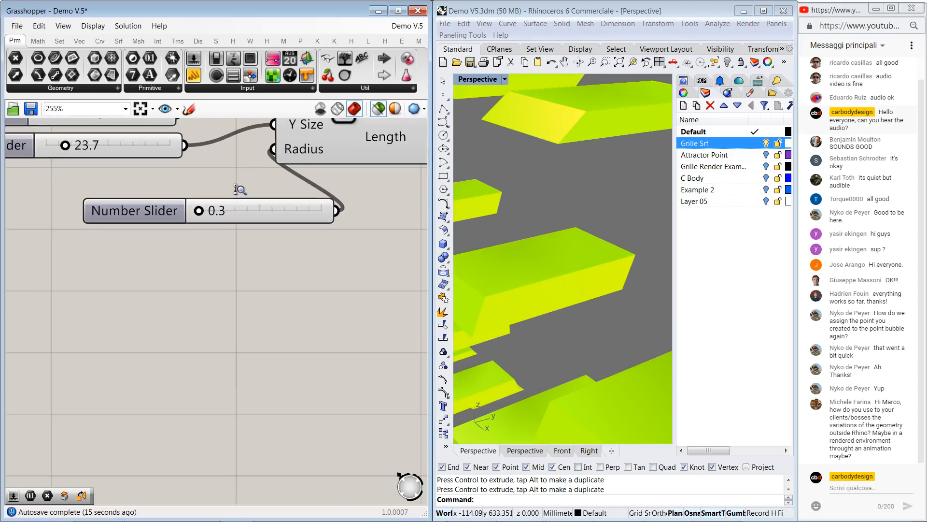
{"action": "left_click_drag", "start_coordinate": [199, 210], "coordinate": [208, 211]}
{"action": "scroll", "coordinate": [512, 284], "scroll_direction": "down", "scroll_amount": 4}
{"action": "scroll", "coordinate": [512, 284], "scroll_direction": "up", "scroll_amount": 6}
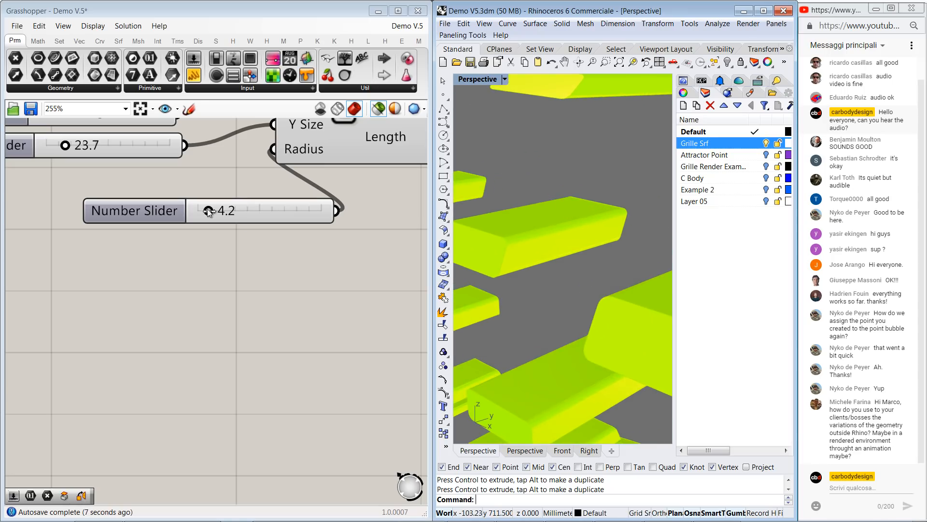
{"action": "mouse_move", "coordinate": [208, 212]}
{"action": "left_mouse_down"}
{"action": "mouse_move", "coordinate": [224, 214]}
{"action": "mouse_move", "coordinate": [210, 211]}
{"action": "left_mouse_up"}
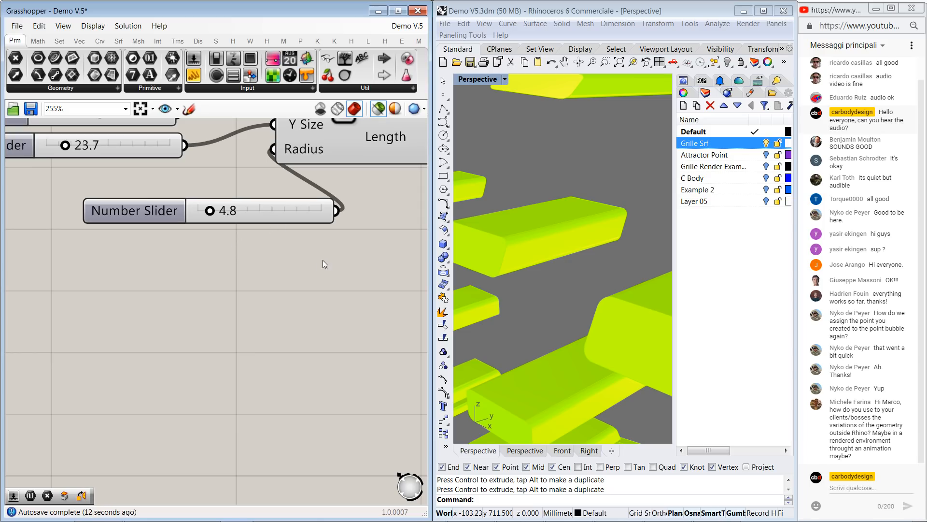
- Find the finished grille definition further along the canvas and preview its capped blocks through the final Brep component
{"action": "scroll", "coordinate": [292, 254], "scroll_direction": "down", "scroll_amount": 4}
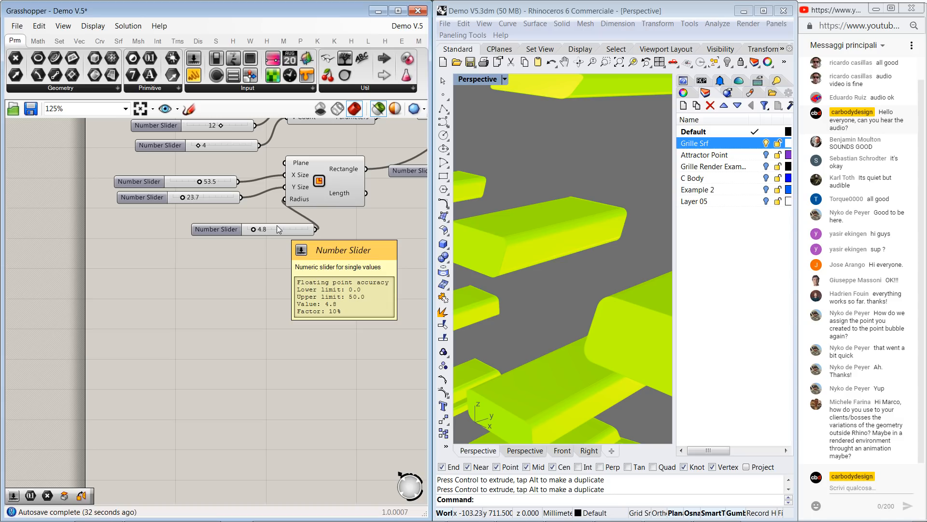
{"action": "scroll", "coordinate": [274, 343], "scroll_direction": "down", "scroll_amount": 8}
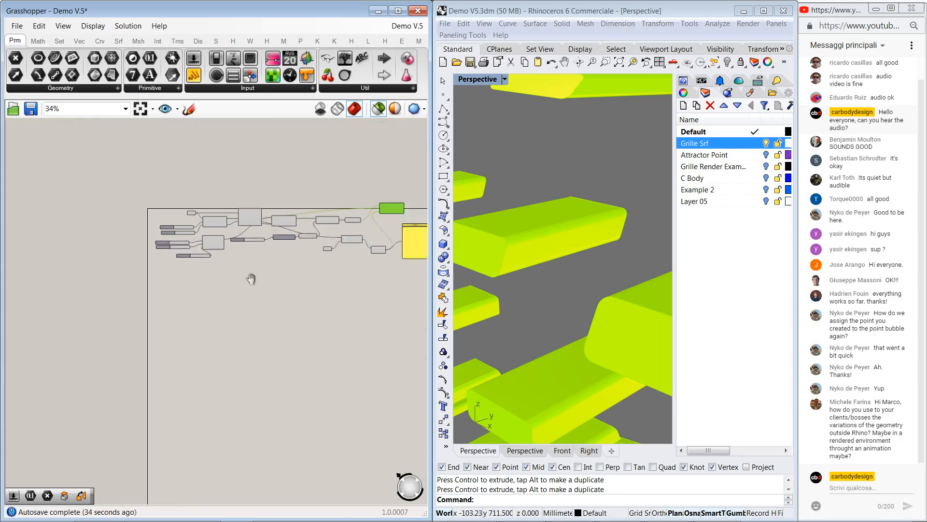
{"action": "right_click_drag", "start_coordinate": [346, 291], "coordinate": [285, 298]}
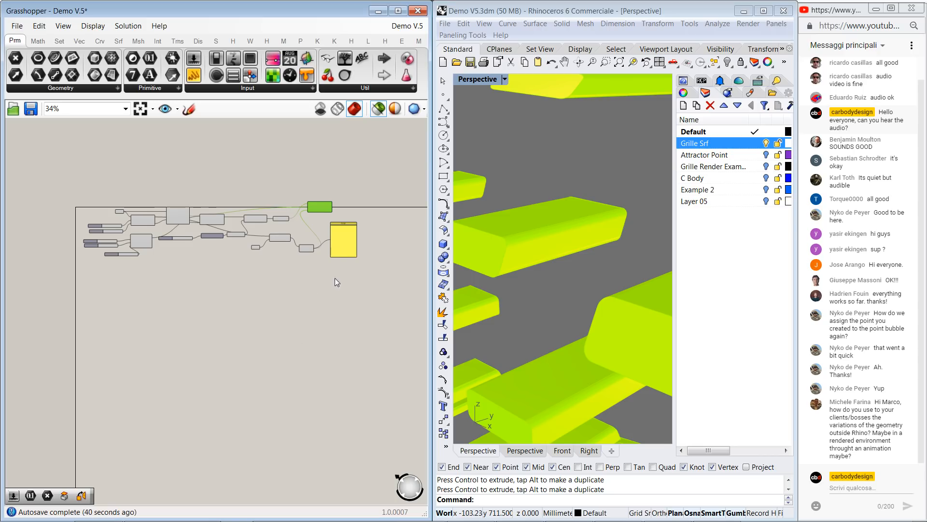
{"action": "left_click", "coordinate": [320, 298]}
{"action": "scroll", "coordinate": [311, 286], "scroll_direction": "down", "scroll_amount": 5}
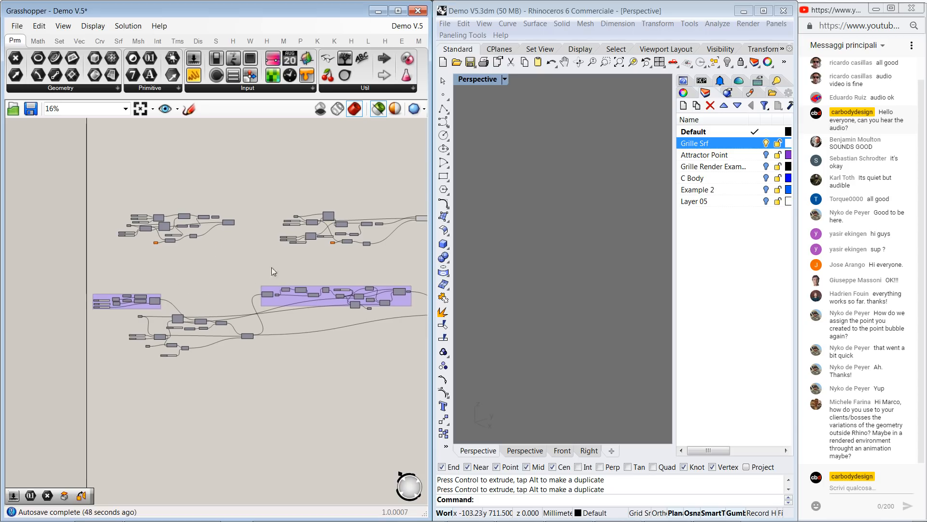
{"action": "scroll", "coordinate": [271, 268], "scroll_direction": "up", "scroll_amount": 7}
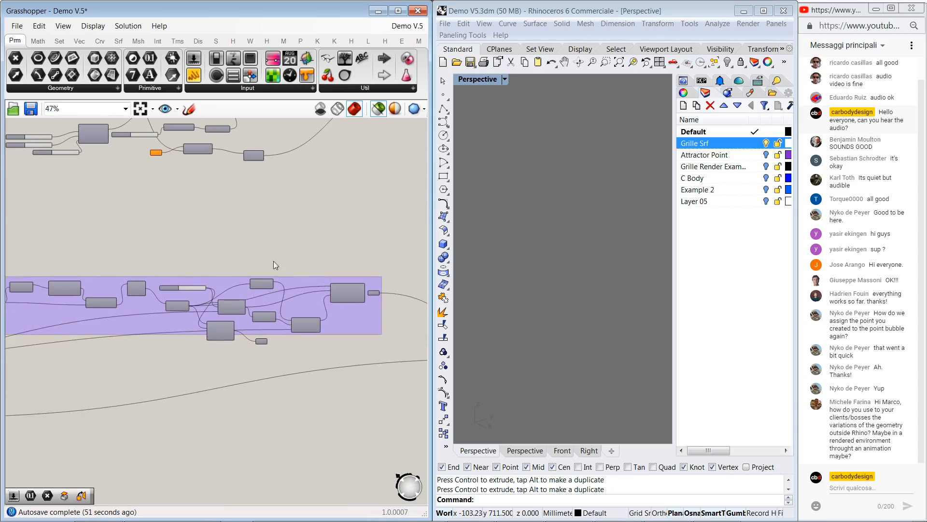
{"action": "right_click_drag", "start_coordinate": [335, 253], "coordinate": [277, 220]}
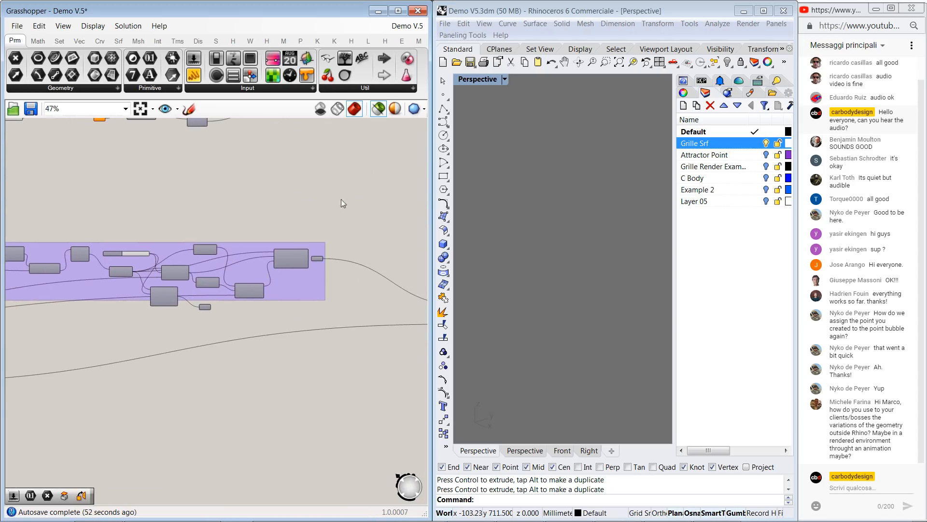
{"action": "left_click", "coordinate": [294, 259]}
{"action": "scroll", "coordinate": [372, 258], "scroll_direction": "down", "scroll_amount": 1}
{"action": "scroll", "coordinate": [586, 254], "scroll_direction": "down", "scroll_amount": 3}
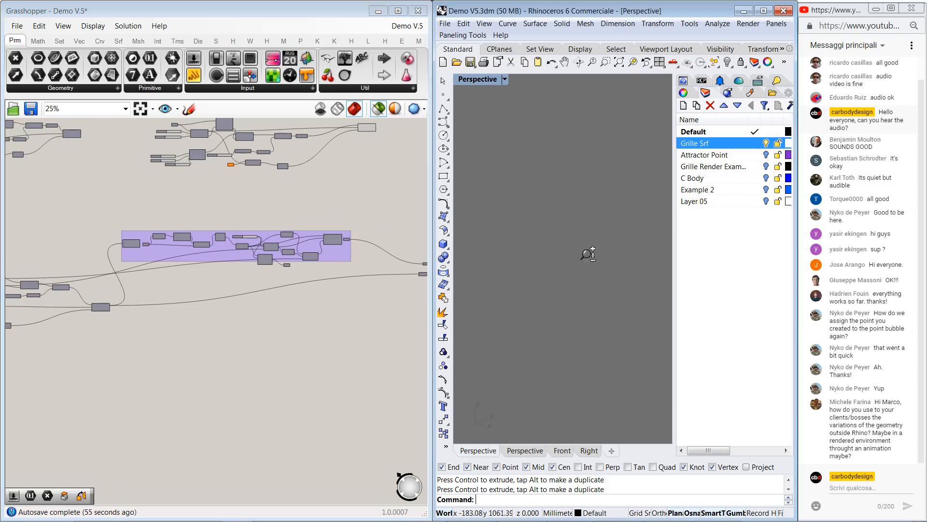
{"action": "right_click_drag", "start_coordinate": [425, 237], "coordinate": [288, 235]}
{"action": "scroll", "coordinate": [288, 235], "scroll_direction": "up", "scroll_amount": 3}
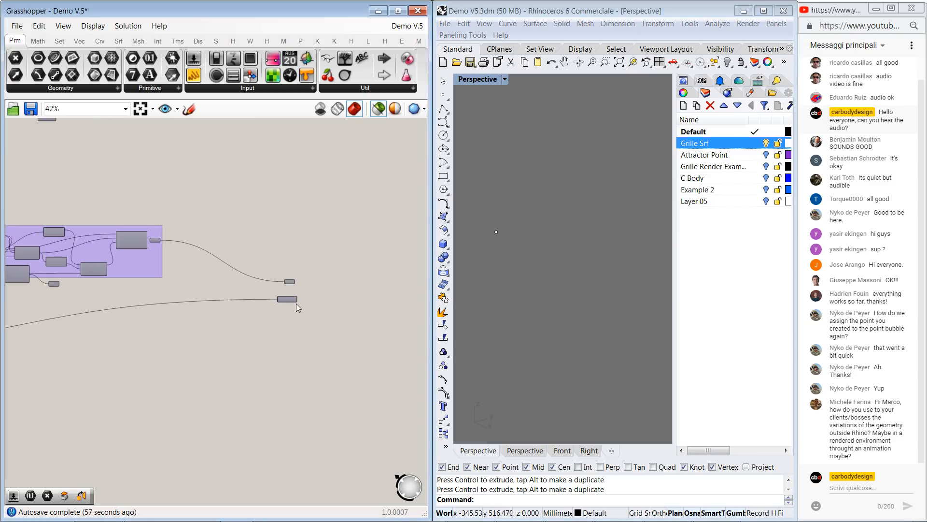
{"action": "left_click", "coordinate": [292, 299]}
{"action": "right_click_drag", "start_coordinate": [561, 201], "coordinate": [581, 186]}
{"action": "scroll", "coordinate": [581, 186], "scroll_direction": "up", "scroll_amount": 6}
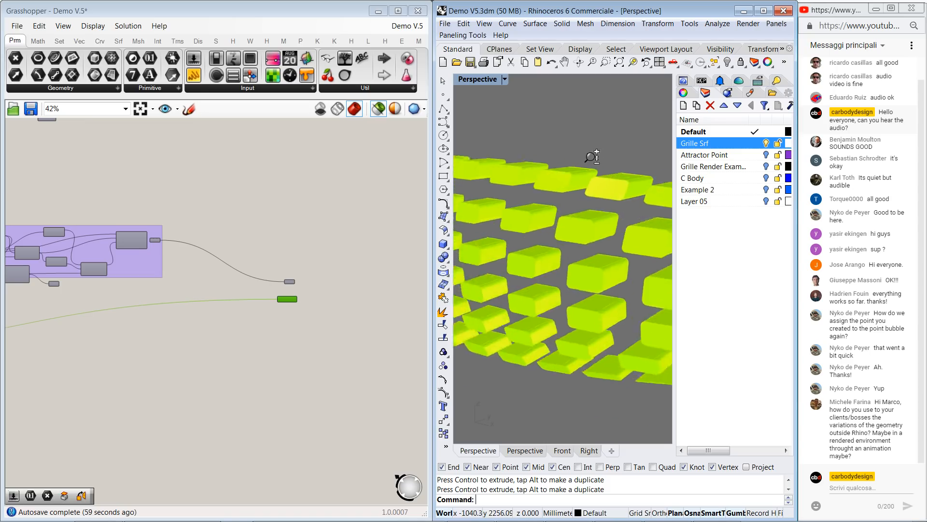
{"action": "scroll", "coordinate": [122, 231], "scroll_direction": "up", "scroll_amount": 3}
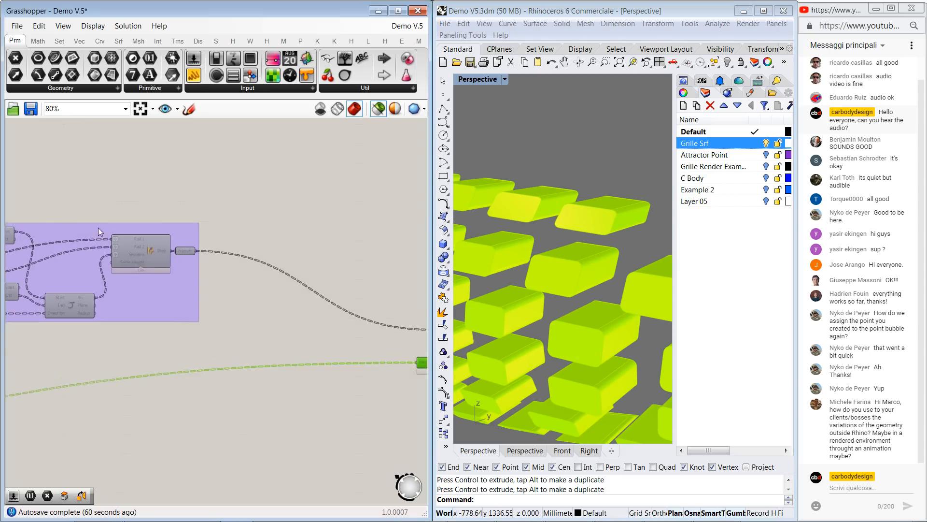
- Preview the Frames output of the grouped definition together with the capped blocks and inspect the block fronts
{"action": "right_click_drag", "start_coordinate": [97, 227], "coordinate": [229, 202]}
{"action": "mouse_move", "coordinate": [156, 201]}
{"action": "right_mouse_down"}
{"action": "mouse_move", "coordinate": [285, 196]}
{"action": "mouse_move", "coordinate": [171, 202]}
{"action": "right_mouse_up"}
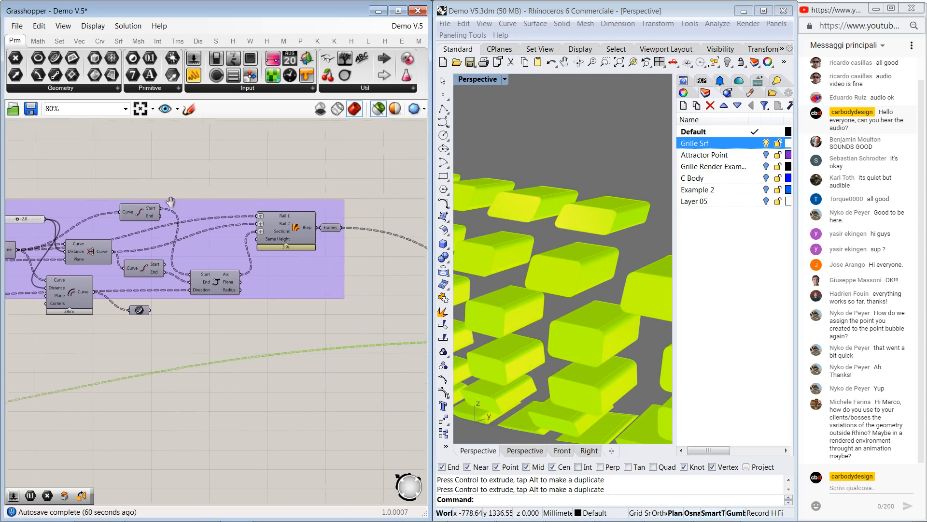
{"action": "left_click", "coordinate": [325, 224]}
{"action": "scroll", "coordinate": [596, 183], "scroll_direction": "up", "scroll_amount": 5}
{"action": "scroll", "coordinate": [597, 183], "scroll_direction": "down", "scroll_amount": 5}
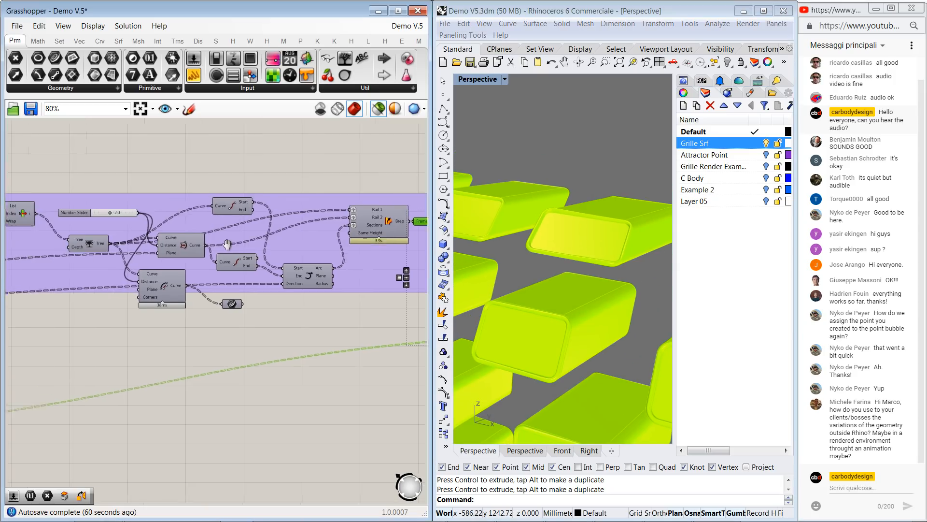
- Preview only the two rail curves of the frames, from the Tree and offset Curve components, without the capped blocks
{"action": "right_click_drag", "start_coordinate": [7, 258], "coordinate": [131, 254]}
{"action": "left_click", "coordinate": [121, 244]}
{"action": "left_click", "coordinate": [182, 290]}
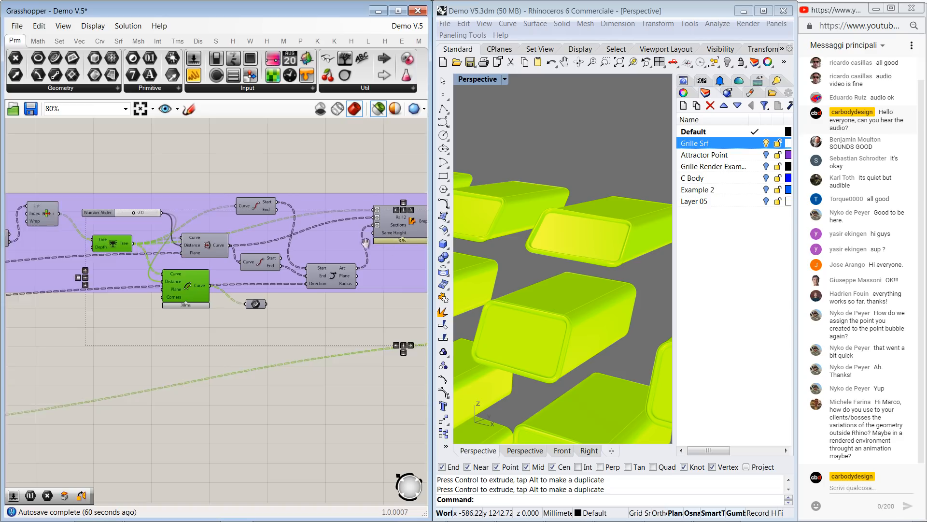
{"action": "right_click_drag", "start_coordinate": [425, 227], "coordinate": [247, 235]}
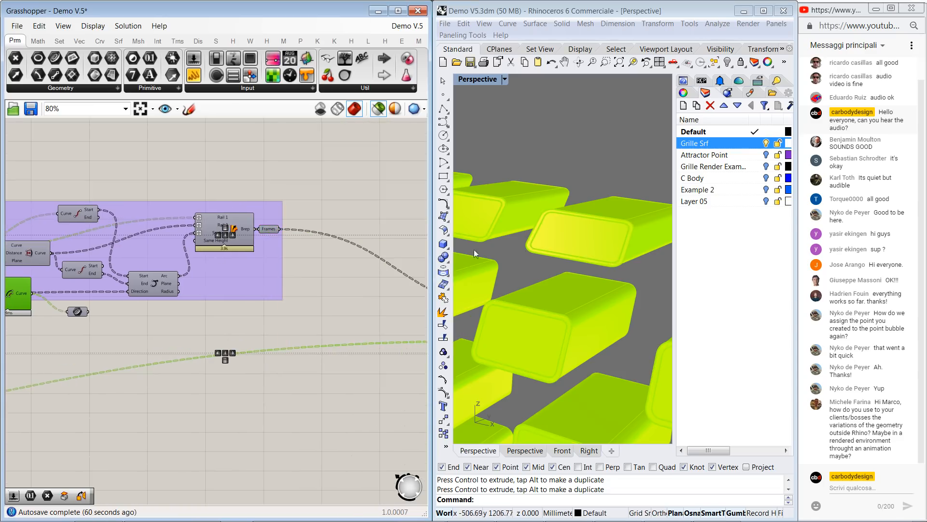
{"action": "right_click_drag", "start_coordinate": [327, 244], "coordinate": [193, 232]}
{"action": "left_click", "coordinate": [389, 329], "text": "ctrl"}
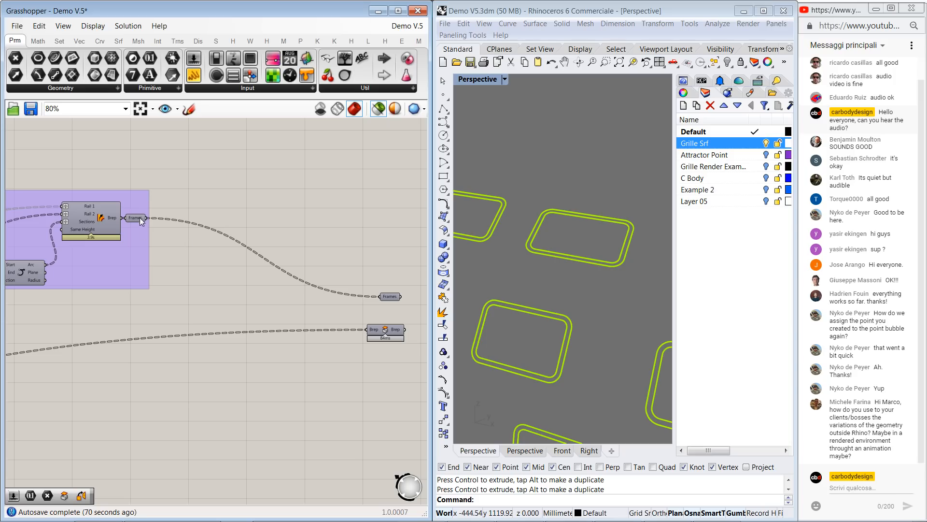
- Add the Arc component to the preview and examine the section arc between the two rails at a block corner
{"action": "right_click_drag", "start_coordinate": [79, 217], "coordinate": [209, 230]}
{"action": "left_click", "coordinate": [272, 248], "text": "shift"}
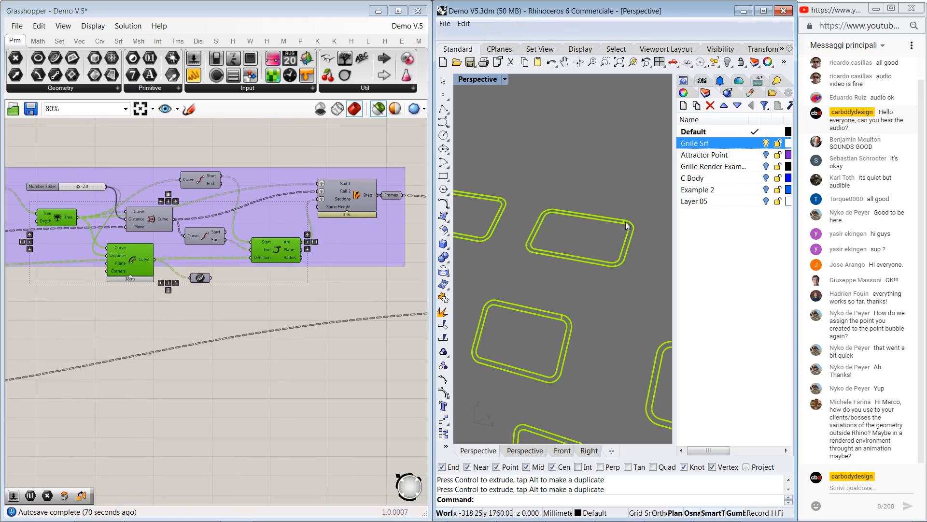
{"action": "scroll", "coordinate": [595, 195], "scroll_direction": "up", "scroll_amount": 10}
{"action": "scroll", "coordinate": [357, 193], "scroll_direction": "down", "scroll_amount": 3}
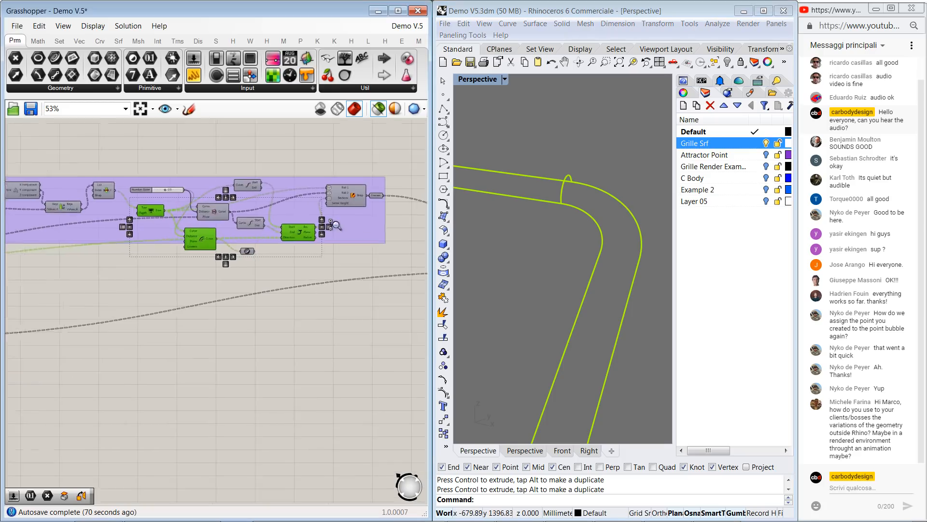
- Preview the final Frames and capped Brep components together and inspect the framed blocks
{"action": "left_click", "coordinate": [370, 198]}
{"action": "right_click_drag", "start_coordinate": [358, 225], "coordinate": [242, 239]}
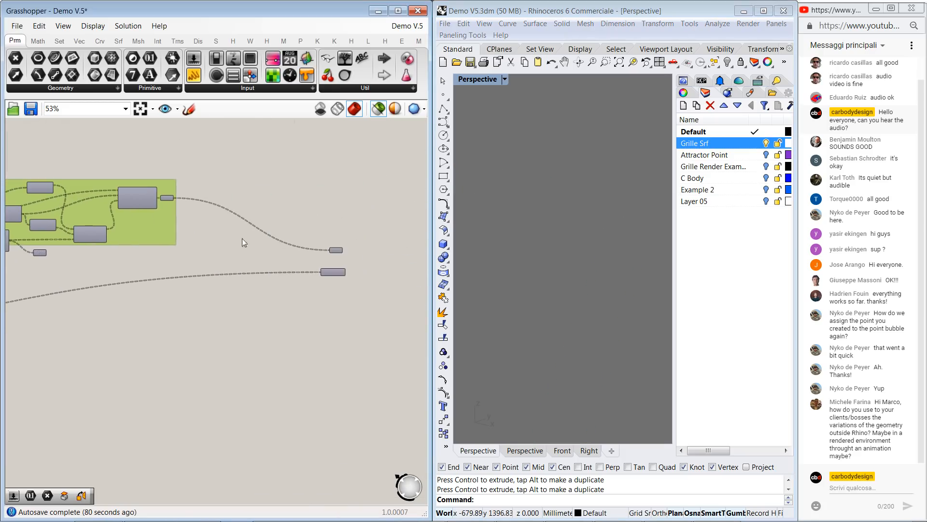
{"action": "left_click_drag", "start_coordinate": [355, 236], "coordinate": [311, 304]}
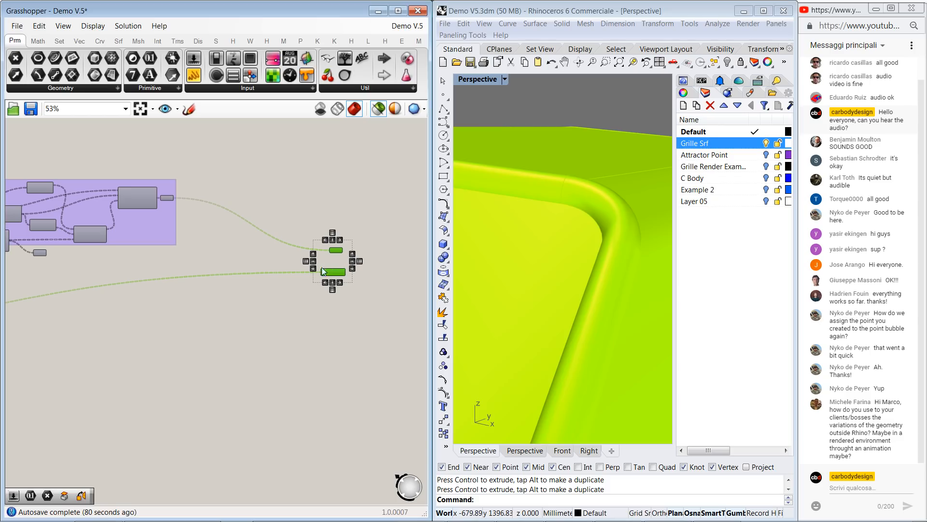
{"action": "scroll", "coordinate": [569, 231], "scroll_direction": "down", "scroll_amount": 6}
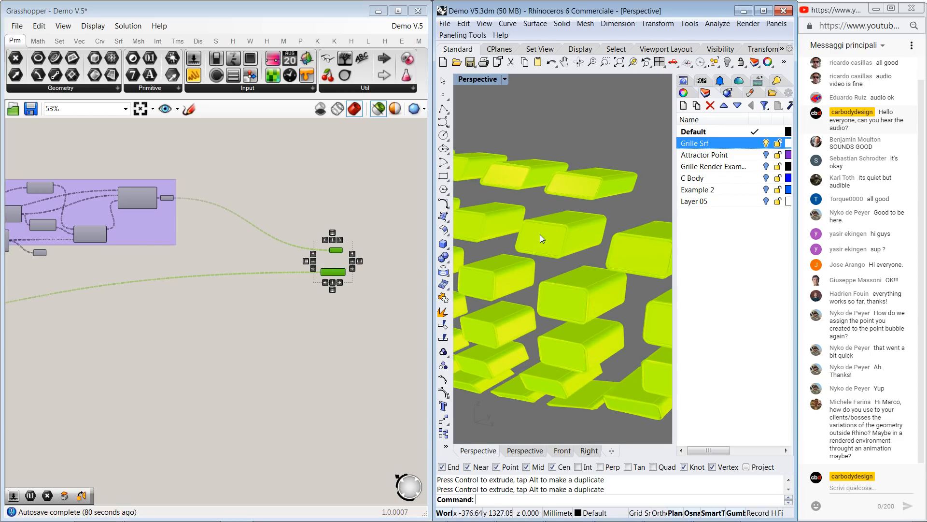
{"action": "right_click_drag", "start_coordinate": [540, 234], "coordinate": [534, 230]}
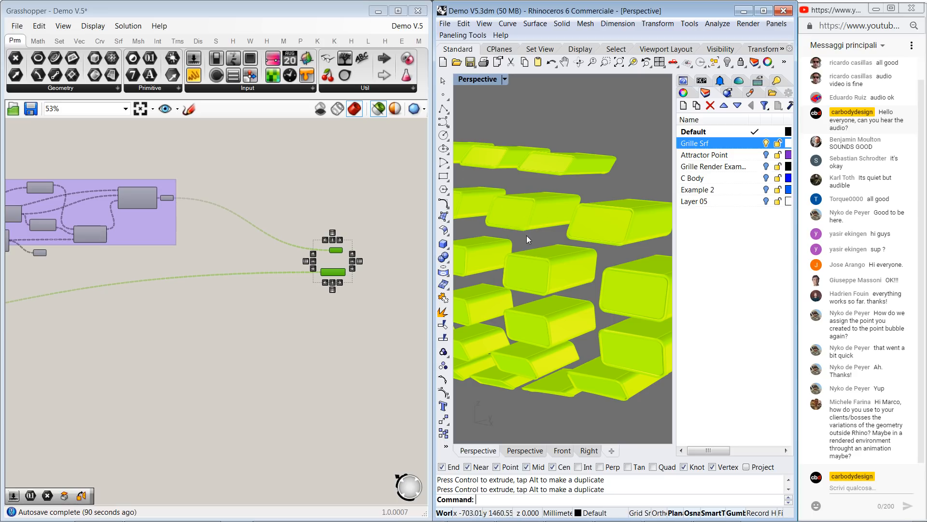
- Review the component groups of the full grille definition and preview the frame and block outputs collected in its final group
{"action": "scroll", "coordinate": [208, 241], "scroll_direction": "down", "scroll_amount": 5}
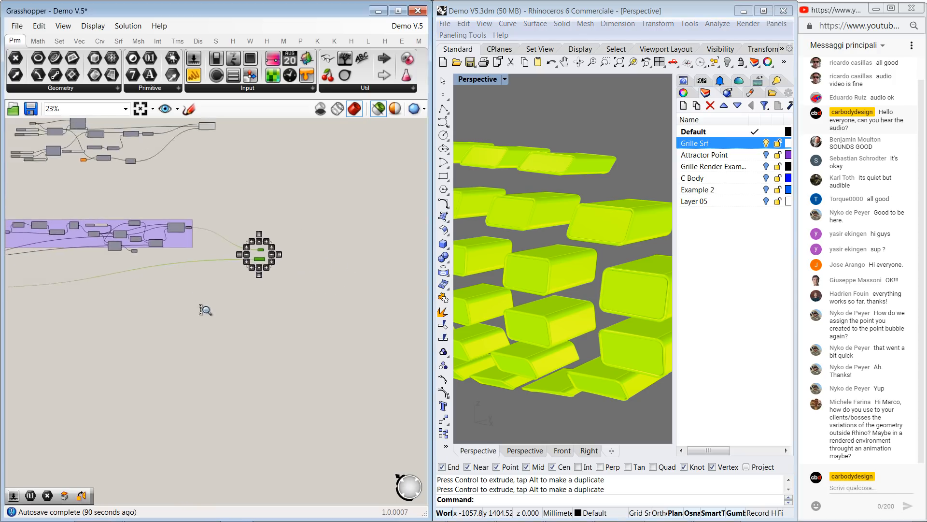
{"action": "right_click_drag", "start_coordinate": [291, 288], "coordinate": [269, 259]}
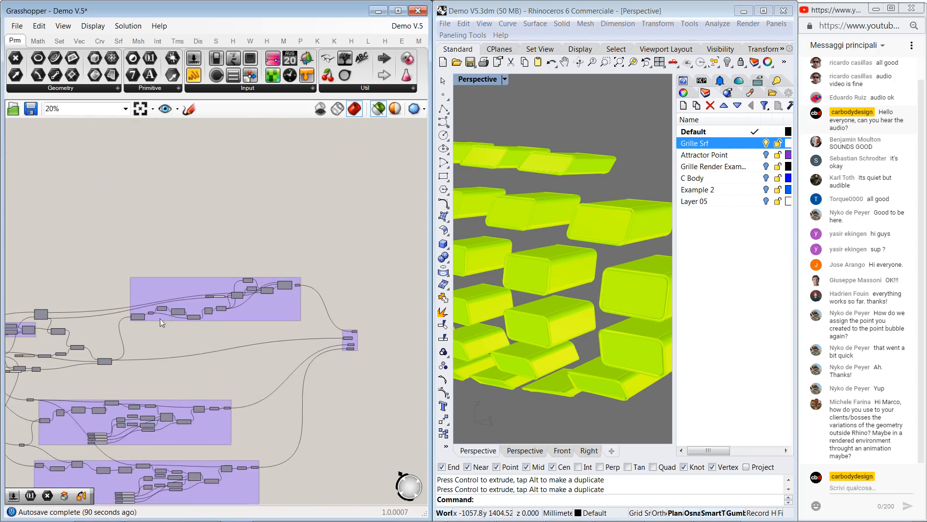
{"action": "right_click_drag", "start_coordinate": [160, 318], "coordinate": [231, 216]}
{"action": "right_click_drag", "start_coordinate": [168, 291], "coordinate": [183, 240]}
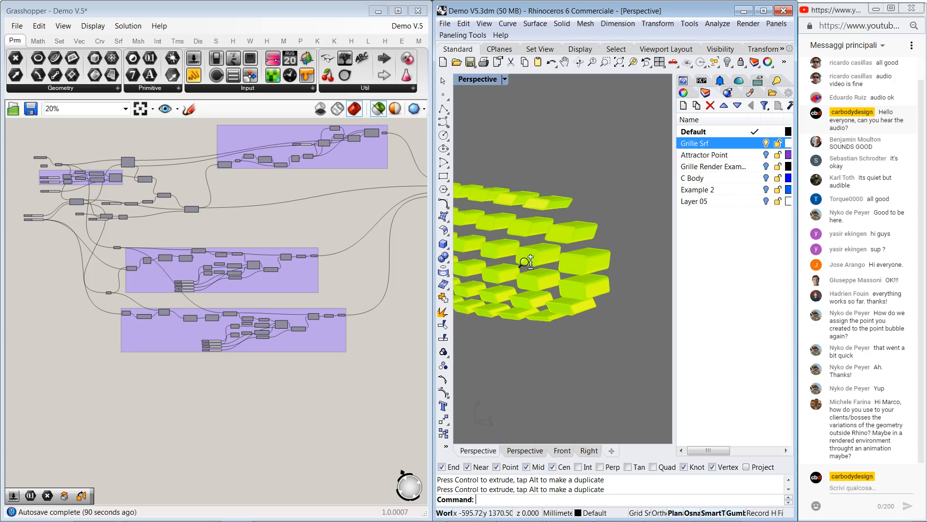
{"action": "right_click_drag", "start_coordinate": [381, 186], "coordinate": [305, 222]}
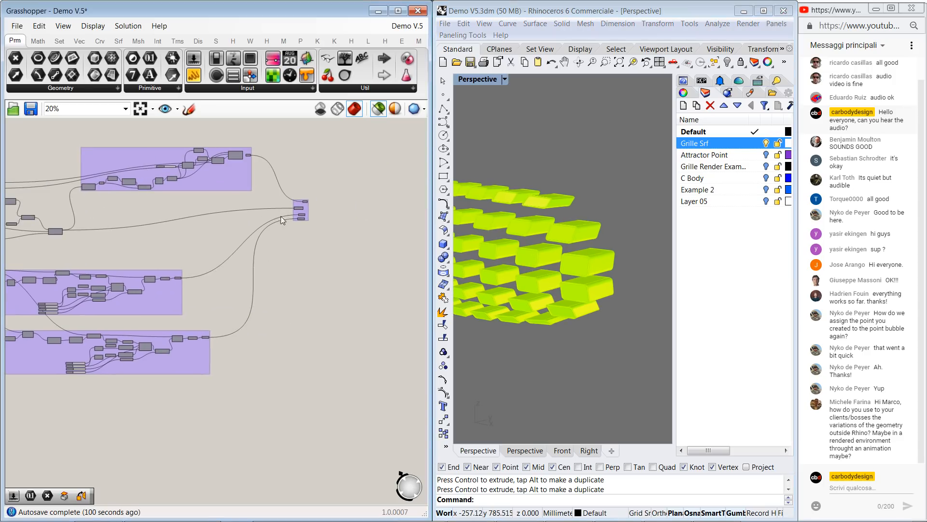
{"action": "left_click", "coordinate": [301, 208]}
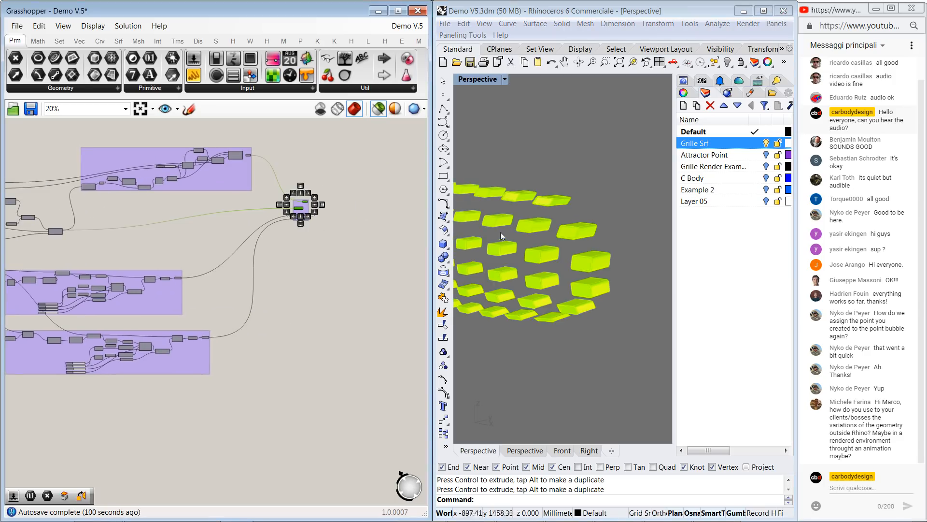
{"action": "scroll", "coordinate": [71, 261], "scroll_direction": "up", "scroll_amount": 3}
- Add the isocurve component in the vertical beams group to the preview alongside the blocks and frames
{"action": "right_click_drag", "start_coordinate": [70, 261], "coordinate": [283, 170]}
{"action": "scroll", "coordinate": [280, 210], "scroll_direction": "up", "scroll_amount": 5}
{"action": "scroll", "coordinate": [283, 167], "scroll_direction": "up", "scroll_amount": 1}
{"action": "right_click_drag", "start_coordinate": [285, 238], "coordinate": [135, 236]}
{"action": "left_click", "coordinate": [210, 231]}
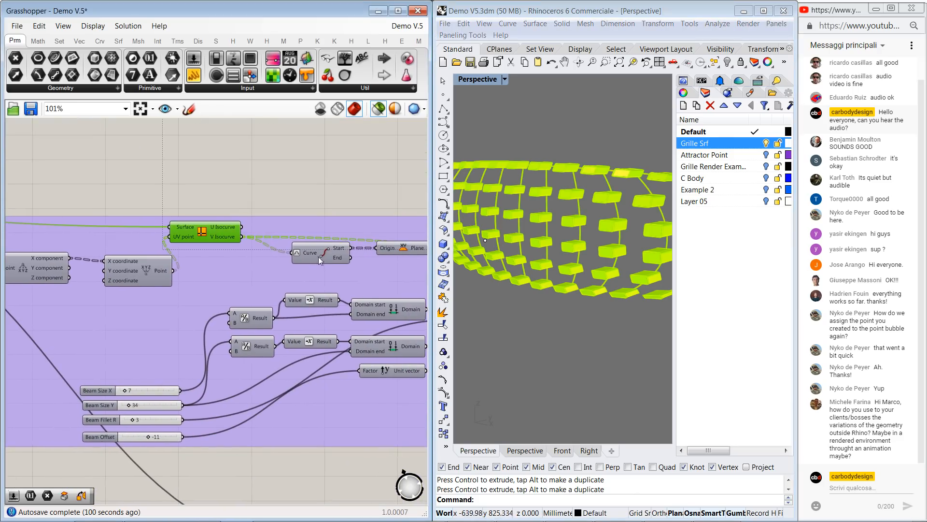
- Add the beam group's Rectangle component to the preview and inspect the rounded beam profiles at the grille's upper edge
{"action": "right_click_drag", "start_coordinate": [318, 257], "coordinate": [38, 236]}
{"action": "right_click_drag", "start_coordinate": [195, 243], "coordinate": [195, 239]}
{"action": "left_click", "coordinate": [201, 279]}
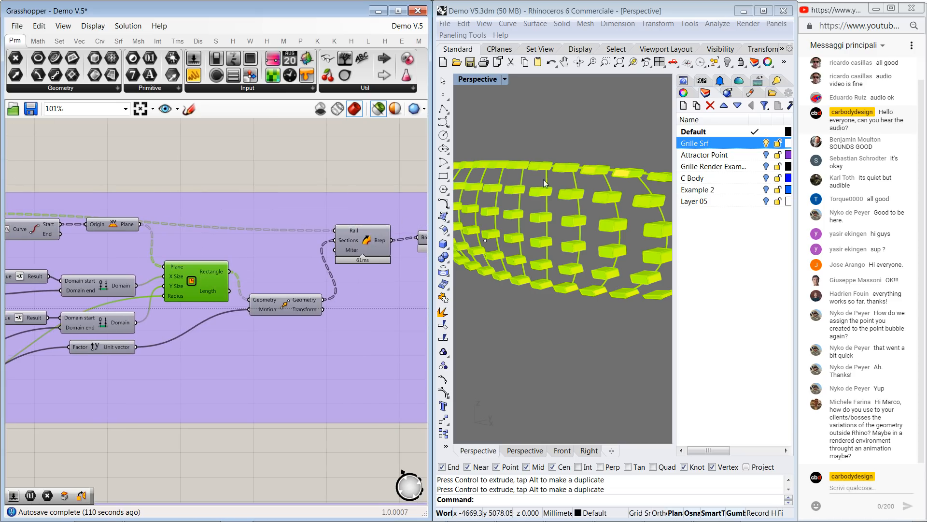
{"action": "right_click_drag", "start_coordinate": [543, 179], "coordinate": [528, 230]}
{"action": "scroll", "coordinate": [565, 204], "scroll_direction": "up", "scroll_amount": 5}
{"action": "right_click_drag", "start_coordinate": [368, 253], "coordinate": [162, 246]}
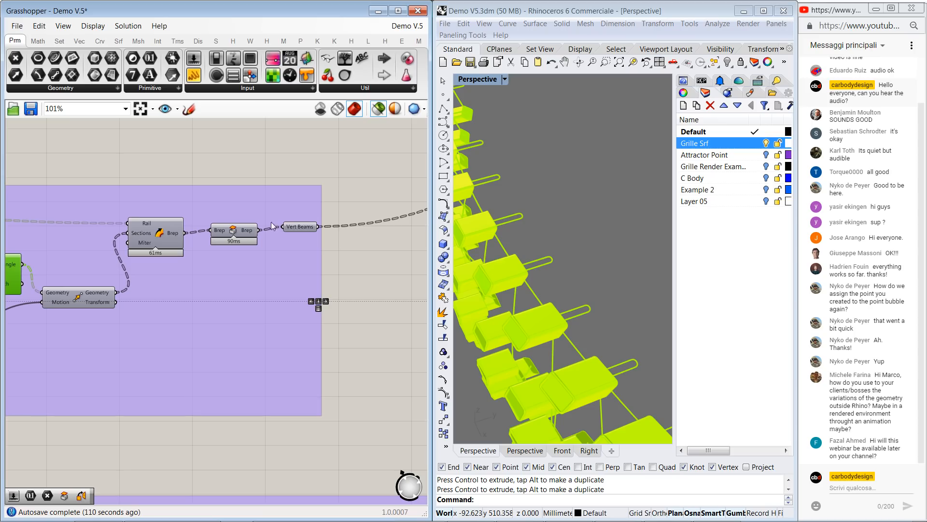
- Preview the Vert Beams component, add Horiz Beams to the preview, and inspect the vertical and horizontal beams on the grille
{"action": "left_click", "coordinate": [301, 225]}
{"action": "right_click_drag", "start_coordinate": [529, 233], "coordinate": [553, 248]}
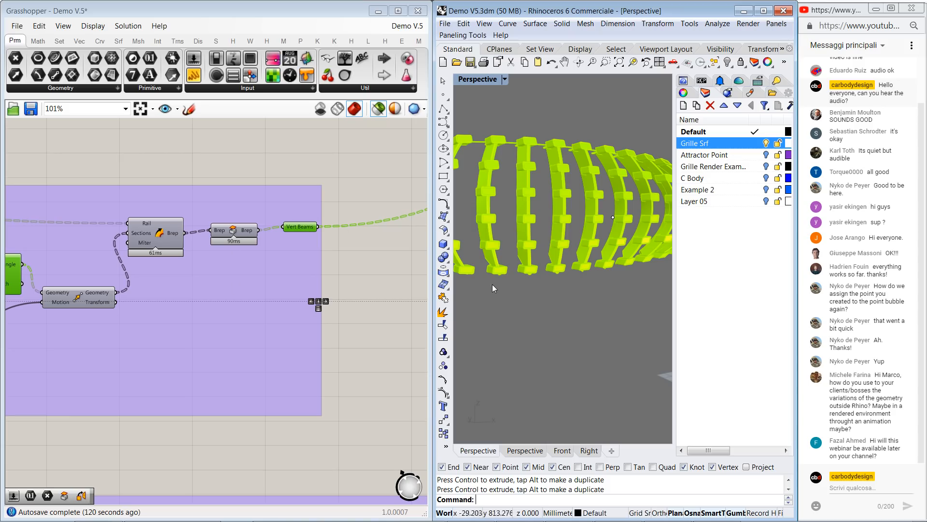
{"action": "scroll", "coordinate": [166, 303], "scroll_direction": "down", "scroll_amount": 3}
{"action": "right_click_drag", "start_coordinate": [204, 316], "coordinate": [176, 228]}
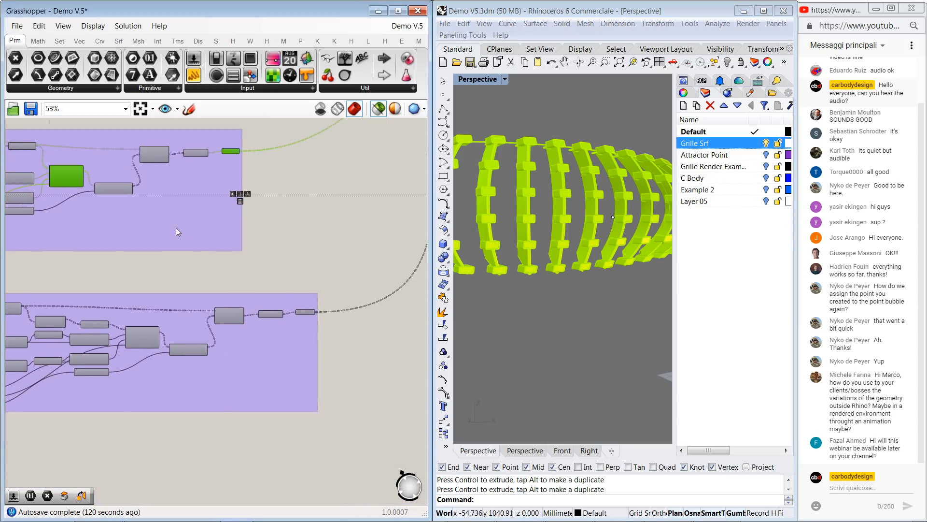
{"action": "left_click", "coordinate": [306, 311], "text": "shift"}
{"action": "right_click_drag", "start_coordinate": [496, 229], "coordinate": [478, 215]}
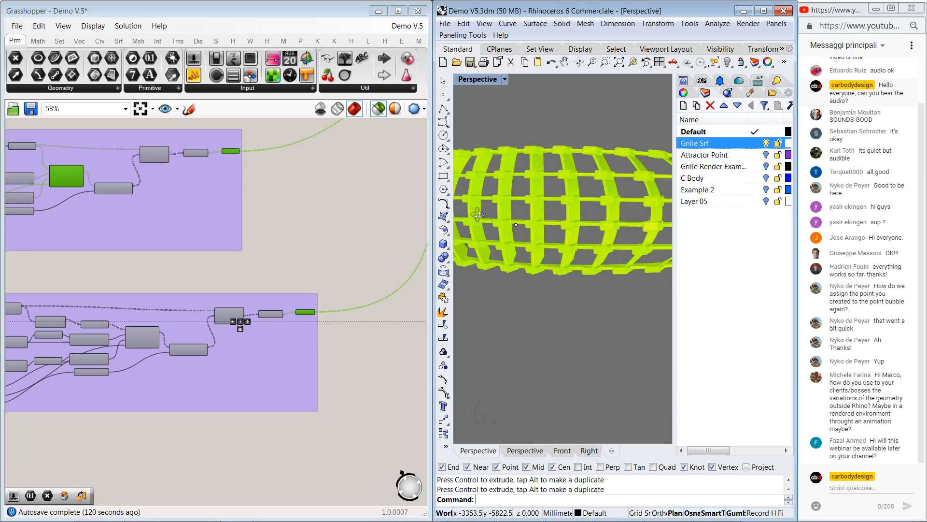
{"action": "right_click_drag", "start_coordinate": [590, 215], "coordinate": [558, 230]}
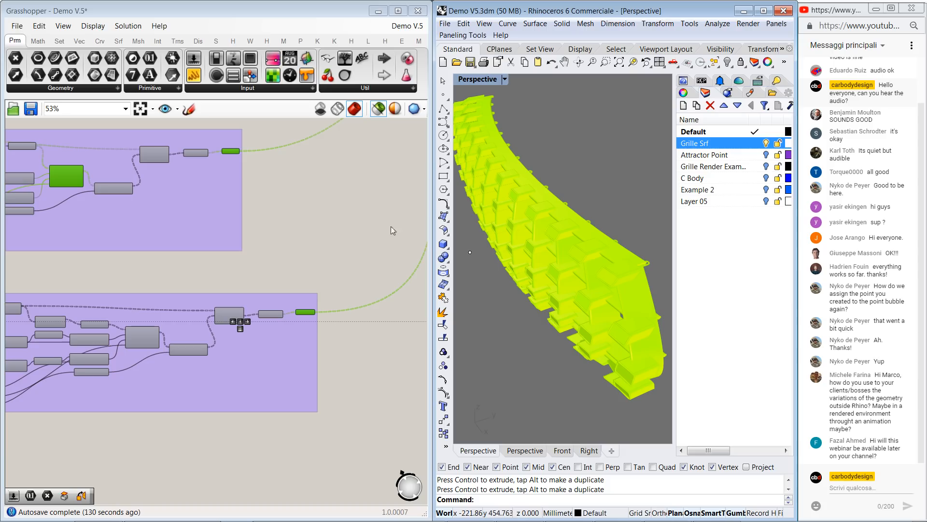
- Preview all four components of the final output group together and inspect the complete grille
{"action": "scroll", "coordinate": [372, 202], "scroll_direction": "down", "scroll_amount": 5}
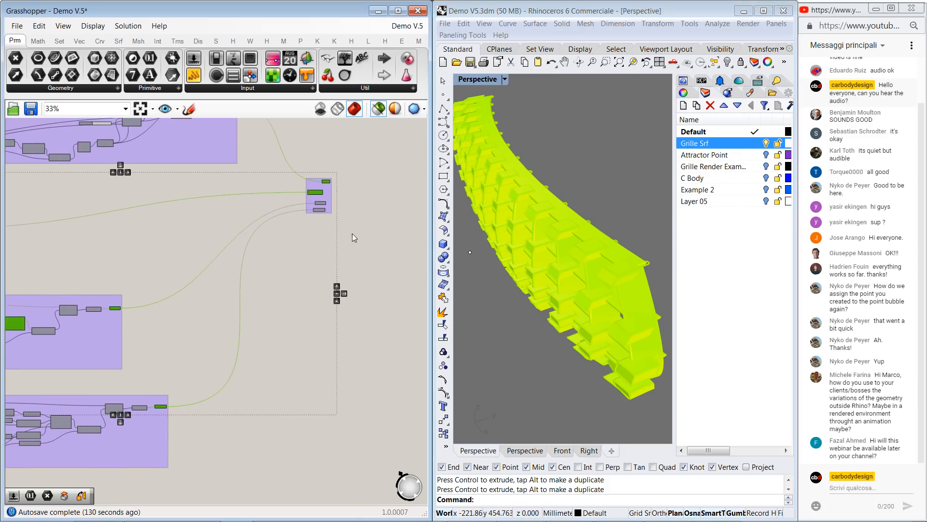
{"action": "scroll", "coordinate": [353, 195], "scroll_direction": "up", "scroll_amount": 7}
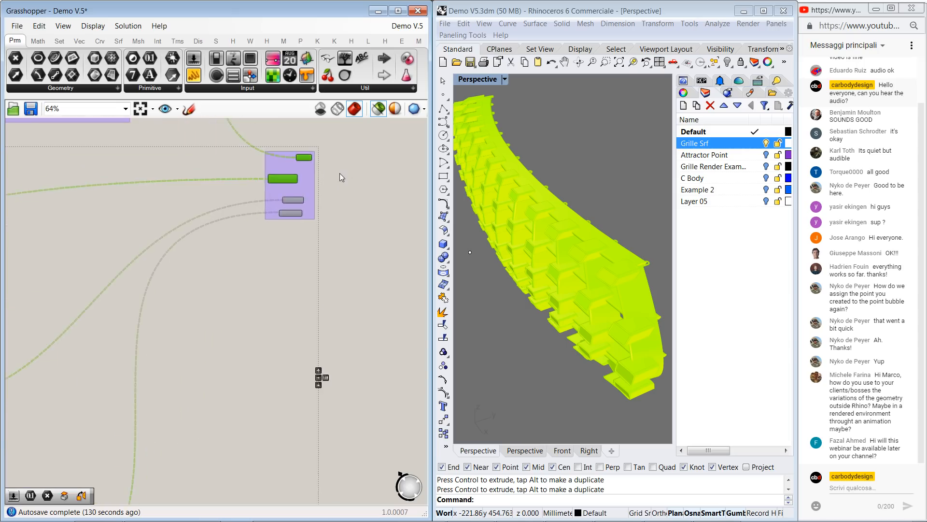
{"action": "right_click_drag", "start_coordinate": [340, 173], "coordinate": [339, 238]}
{"action": "left_click_drag", "start_coordinate": [187, 187], "coordinate": [347, 290]}
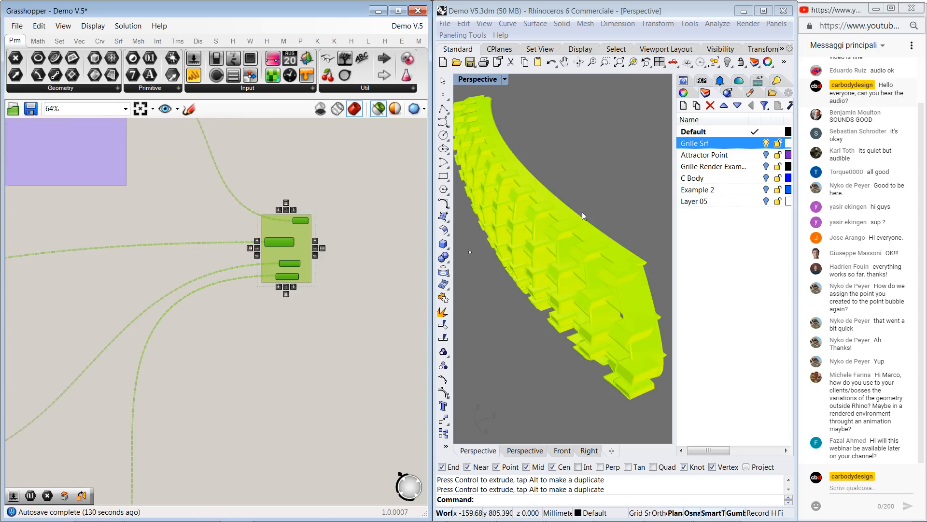
{"action": "mouse_move", "coordinate": [582, 211]}
{"action": "right_mouse_down"}
{"action": "mouse_move", "coordinate": [581, 180]}
{"action": "mouse_move", "coordinate": [549, 209]}
{"action": "mouse_move", "coordinate": [569, 198]}
{"action": "mouse_move", "coordinate": [577, 213]}
{"action": "mouse_move", "coordinate": [569, 207]}
{"action": "right_mouse_up"}
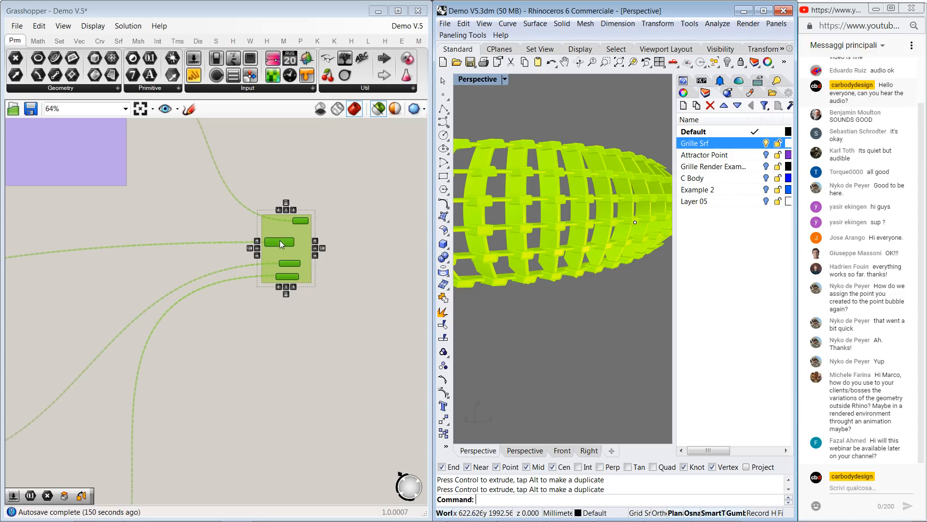
{"action": "key", "text": "space"}
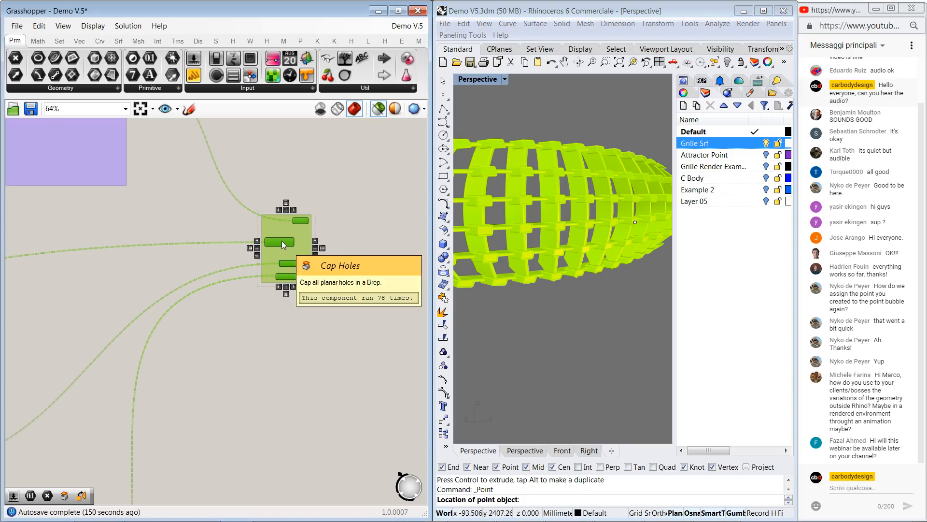
{"action": "middle_click", "coordinate": [282, 241]}
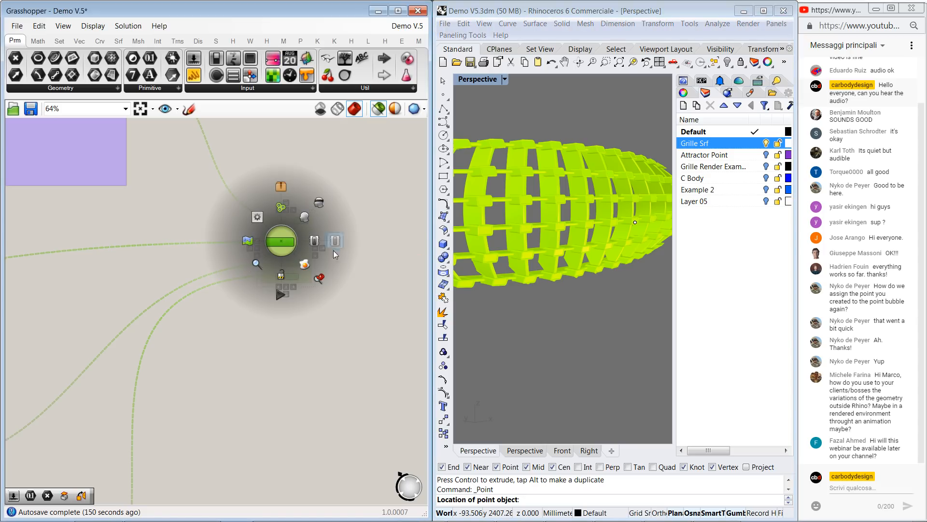
{"action": "left_click", "coordinate": [305, 264]}
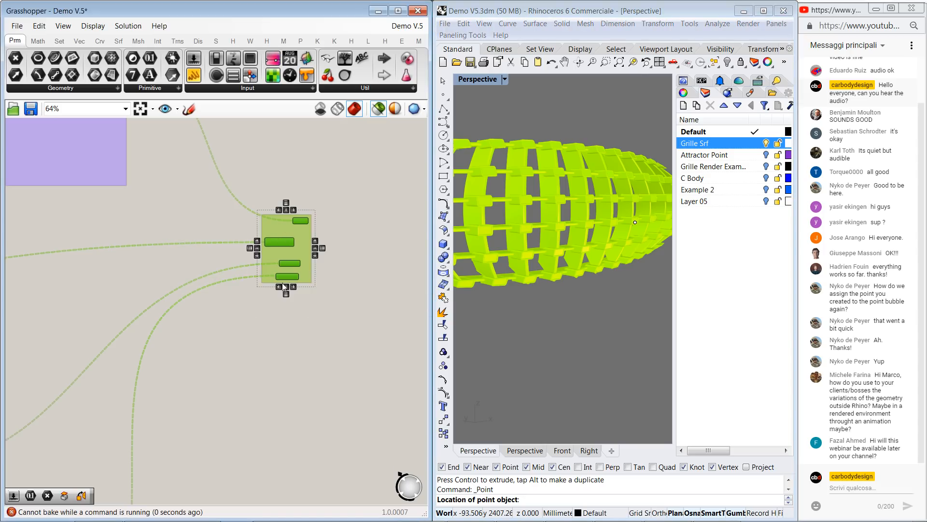
{"action": "left_click", "coordinate": [376, 199]}
{"action": "left_click", "coordinate": [580, 209]}
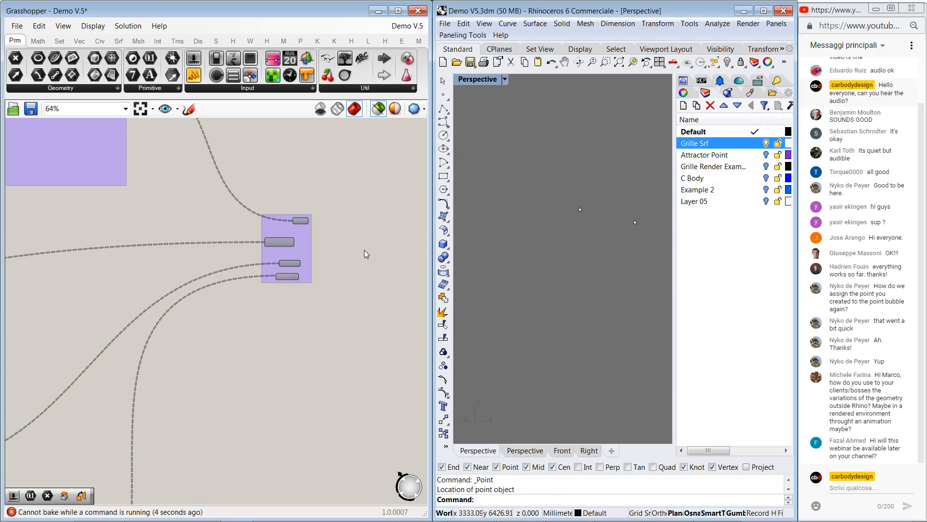
{"action": "left_click", "coordinate": [580, 209]}
{"action": "key", "text": "Delete"}
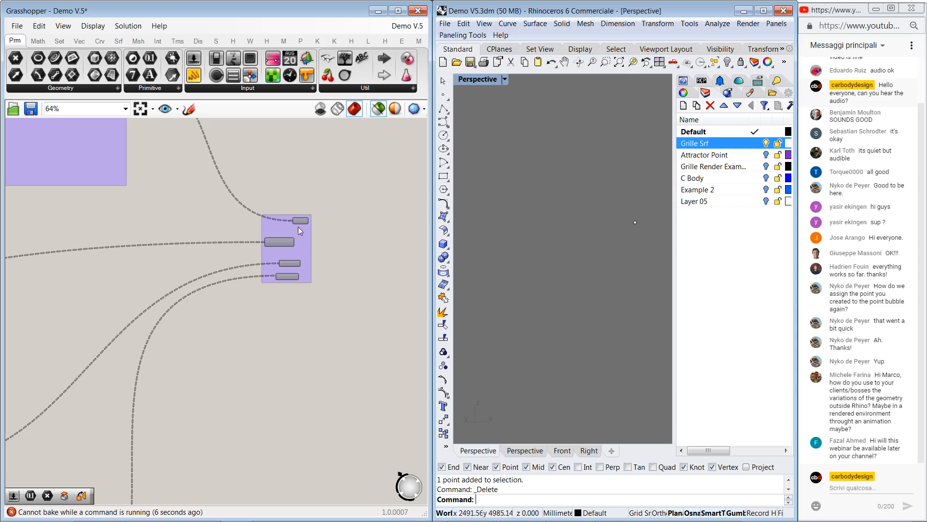
- Bake the Frames, capped Brep, Vert Beams and Horiz Beams components into the Rhino document
{"action": "scroll", "coordinate": [308, 186], "scroll_direction": "up", "scroll_amount": 2}
{"action": "left_click_drag", "start_coordinate": [195, 179], "coordinate": [331, 344]}
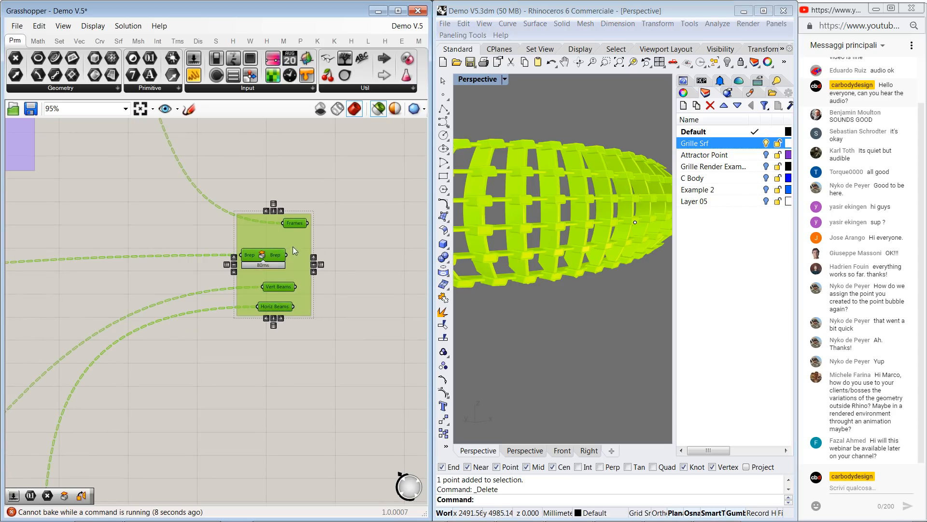
{"action": "key", "text": "space"}
{"action": "left_click", "coordinate": [302, 276]}
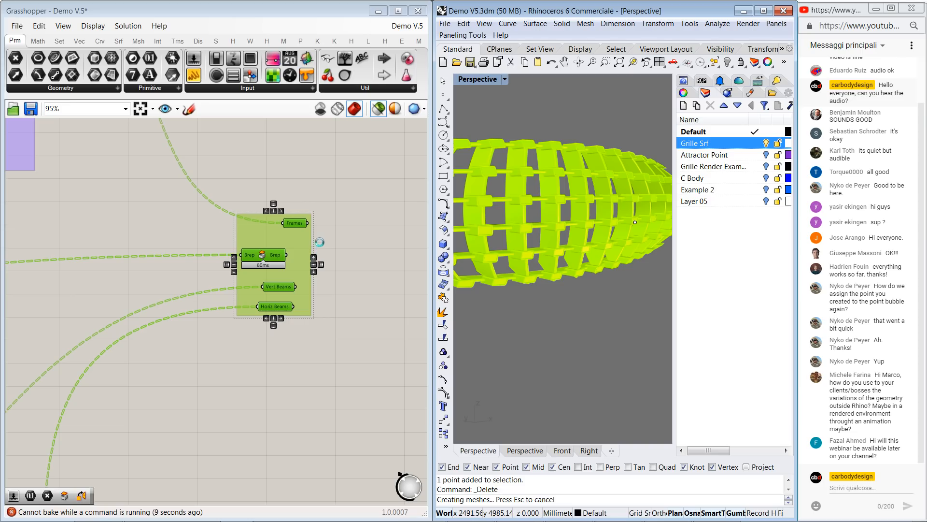
{"action": "left_click", "coordinate": [418, 161]}
- Inspect the baked grille geometry up close and from several angles, and look over the available solution commands
{"action": "scroll", "coordinate": [598, 151], "scroll_direction": "down", "scroll_amount": 6}
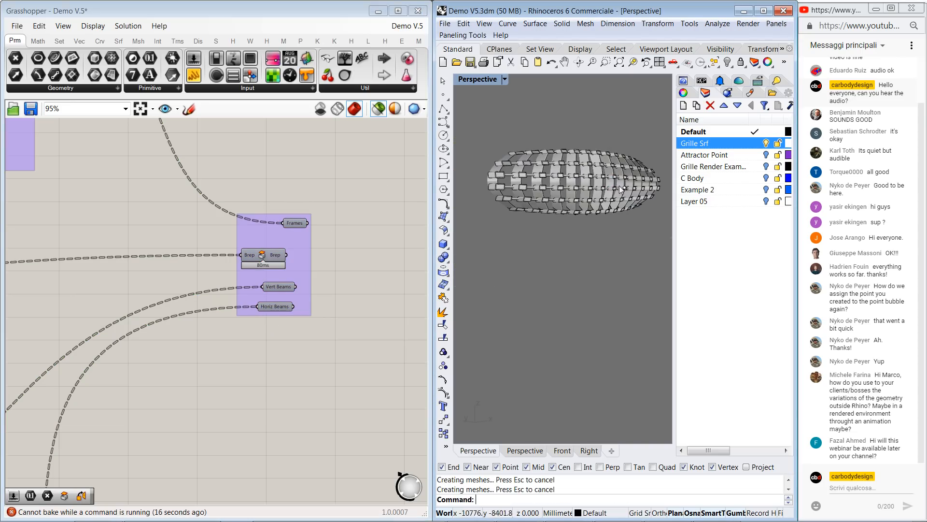
{"action": "right_click_drag", "start_coordinate": [597, 195], "coordinate": [556, 176]}
{"action": "scroll", "coordinate": [556, 175], "scroll_direction": "up", "scroll_amount": 6}
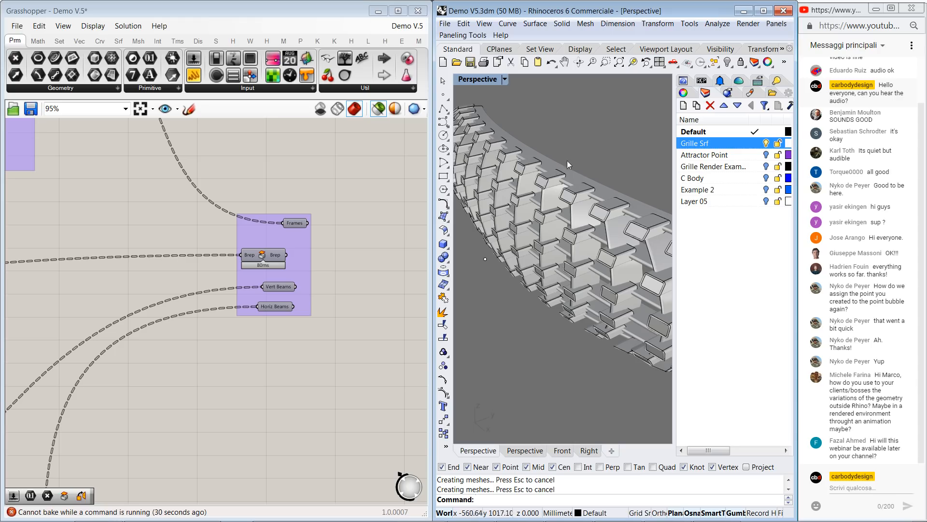
{"action": "scroll", "coordinate": [567, 161], "scroll_direction": "down", "scroll_amount": 5}
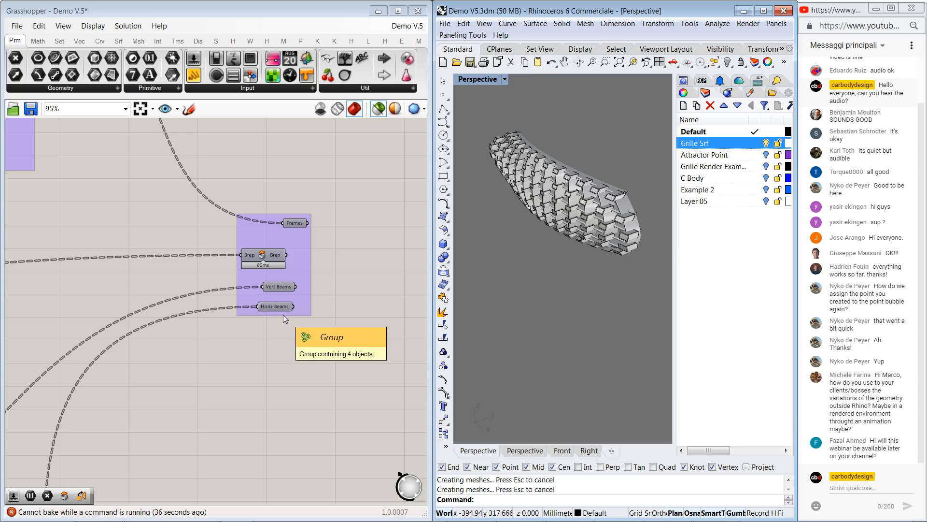
{"action": "scroll", "coordinate": [565, 165], "scroll_direction": "up", "scroll_amount": 5}
{"action": "scroll", "coordinate": [565, 165], "scroll_direction": "down", "scroll_amount": 5}
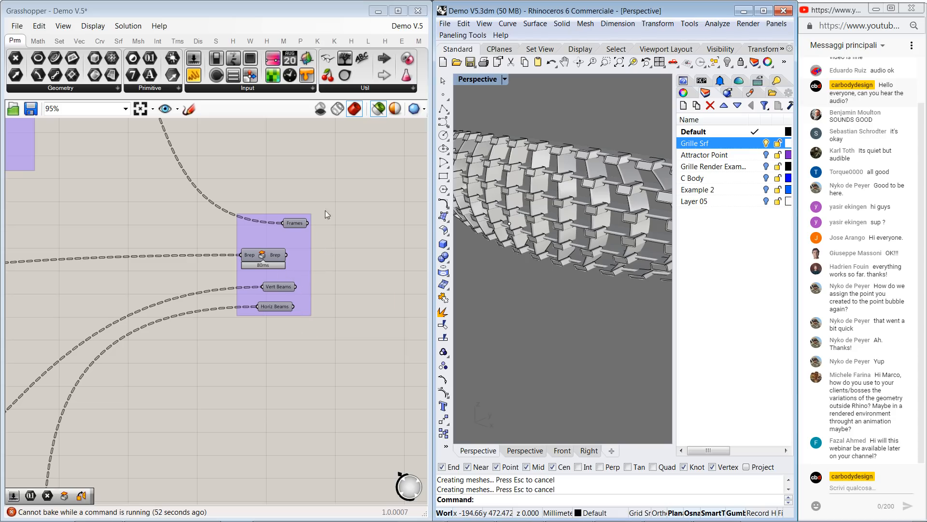
{"action": "left_click", "coordinate": [128, 25]}
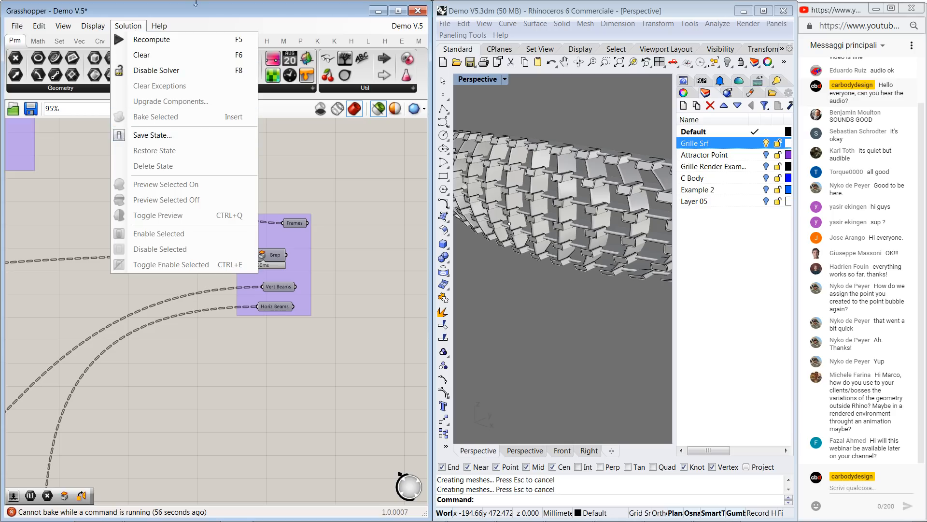
{"action": "left_click", "coordinate": [350, 199]}
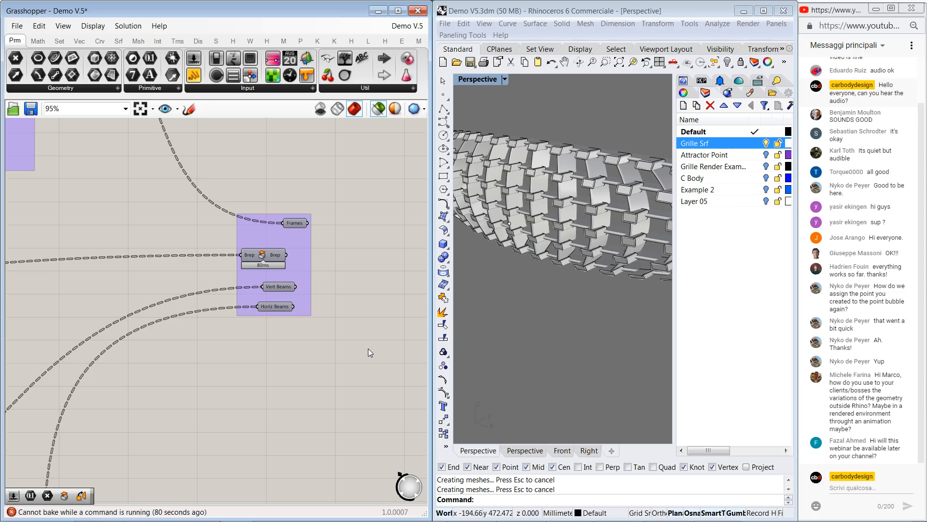
- Switch to the presentation slides in IrfanView and advance to the turbine wheel image 41.jpg
{"action": "key", "text": "alt+Tab"}
{"action": "key", "text": "alt+Tab"}
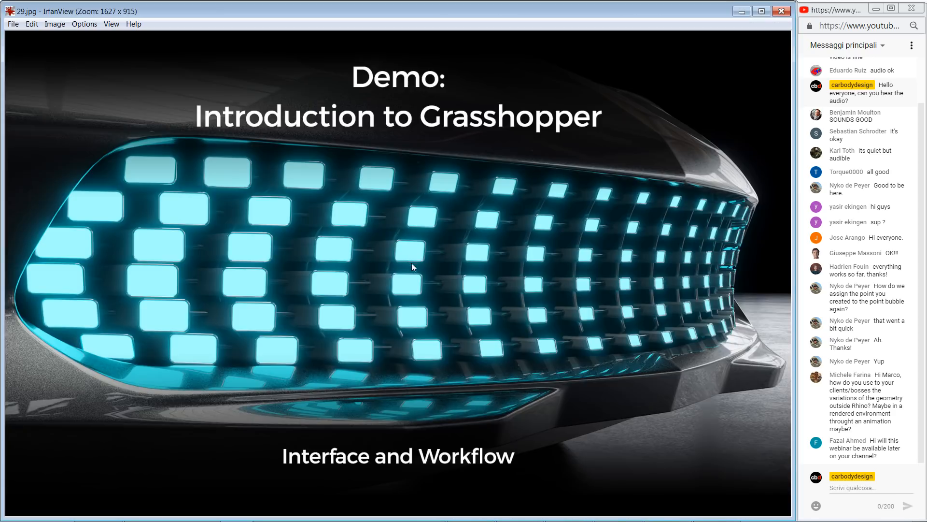
{"action": "key", "text": "space"}
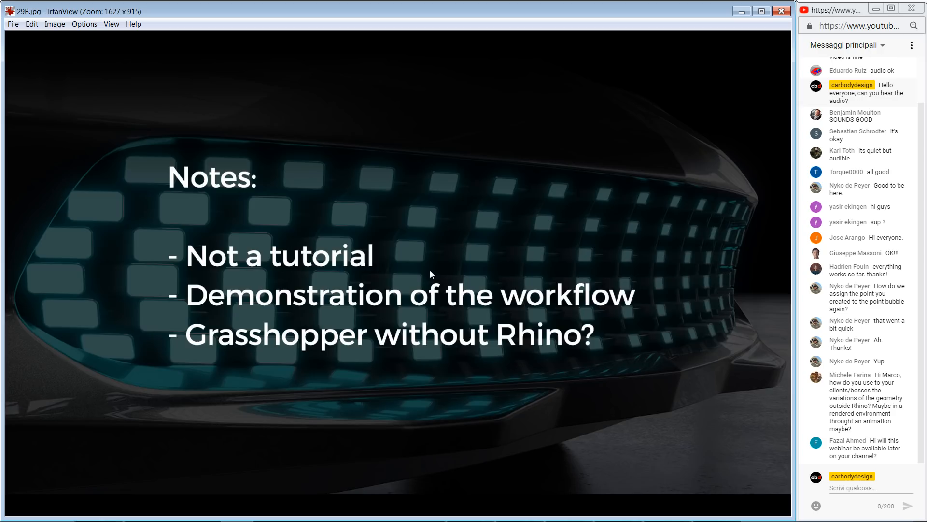
{"action": "key", "text": "Right"}
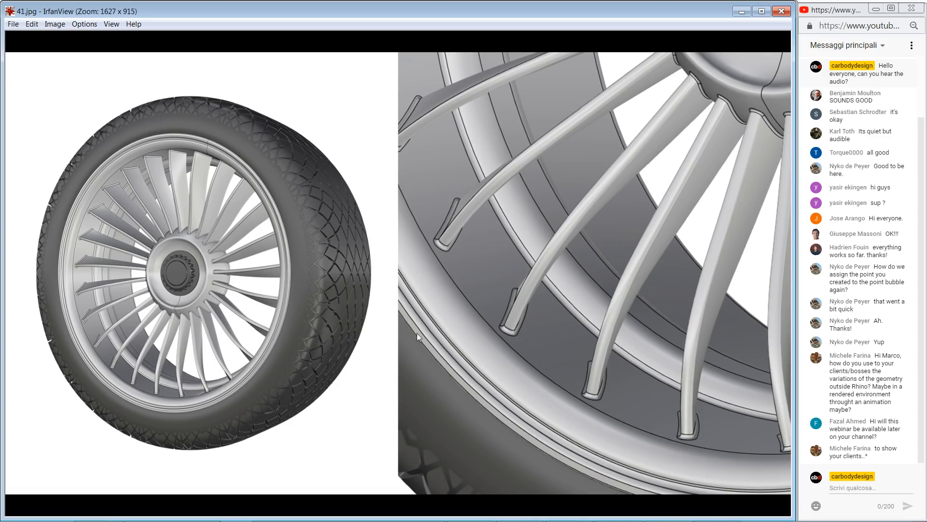
- Switch to the Rhino file 01 - Turbine Wheel and inspect its spoked wheel model up close and as a whole
{"action": "mouse_move", "coordinate": [396, 518]}
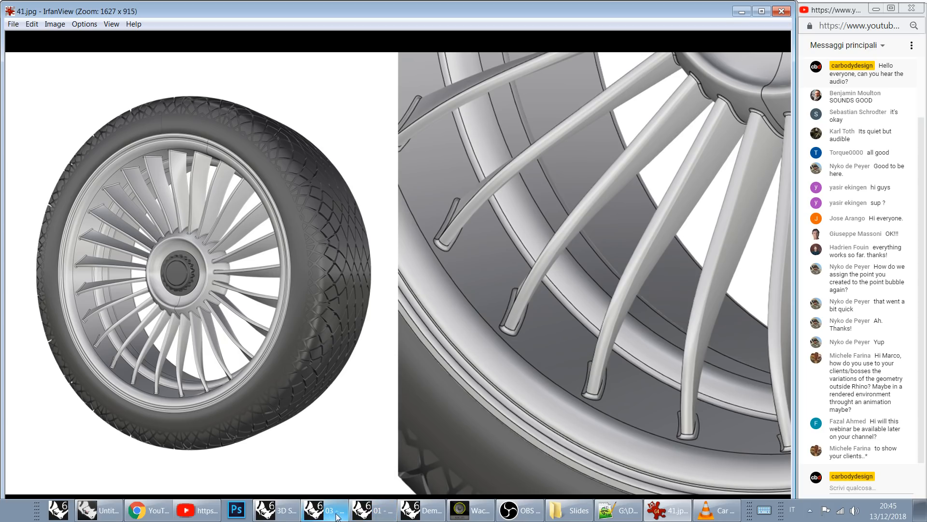
{"action": "left_click", "coordinate": [374, 512]}
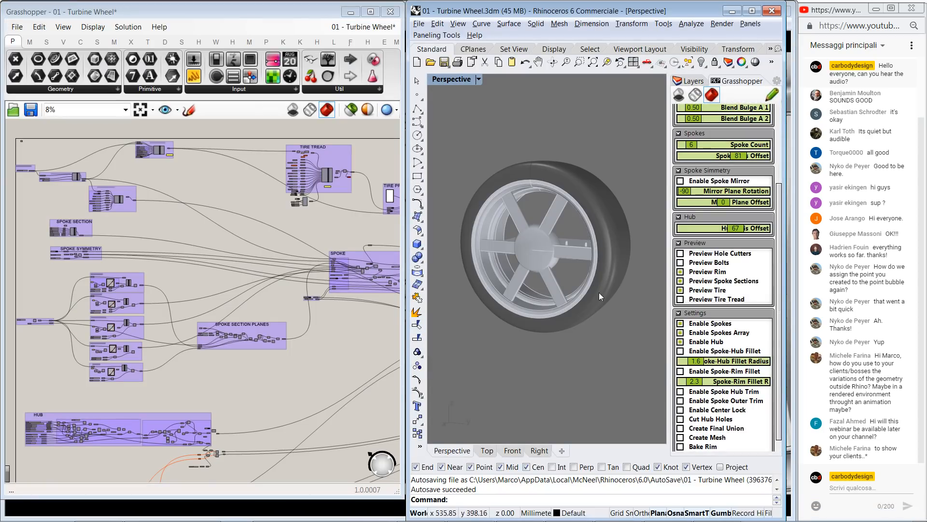
{"action": "scroll", "coordinate": [570, 242], "scroll_direction": "up", "scroll_amount": 5}
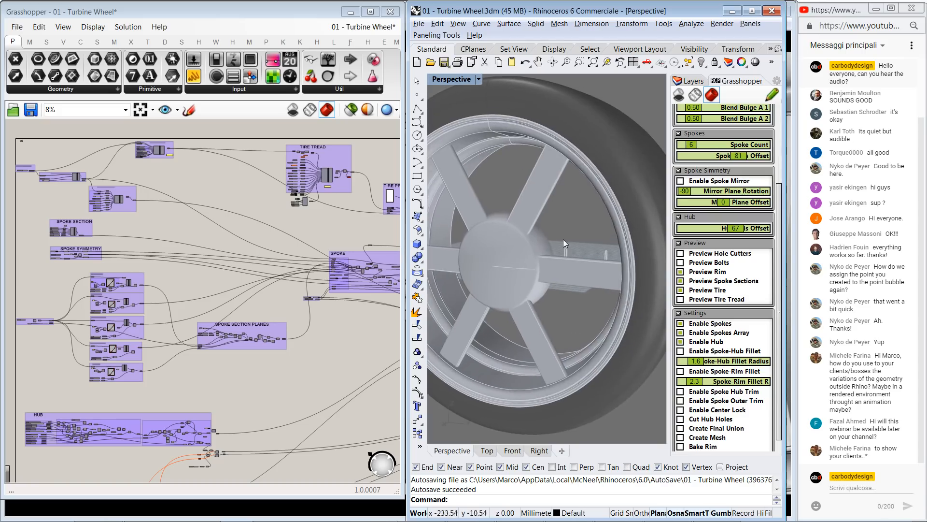
{"action": "scroll", "coordinate": [565, 249], "scroll_direction": "down", "scroll_amount": 5}
{"action": "scroll", "coordinate": [551, 222], "scroll_direction": "up", "scroll_amount": 5}
{"action": "right_click_drag", "start_coordinate": [547, 211], "coordinate": [541, 253]}
{"action": "right_click_drag", "start_coordinate": [536, 288], "coordinate": [543, 268]}
{"action": "scroll", "coordinate": [586, 243], "scroll_direction": "down", "scroll_amount": 2}
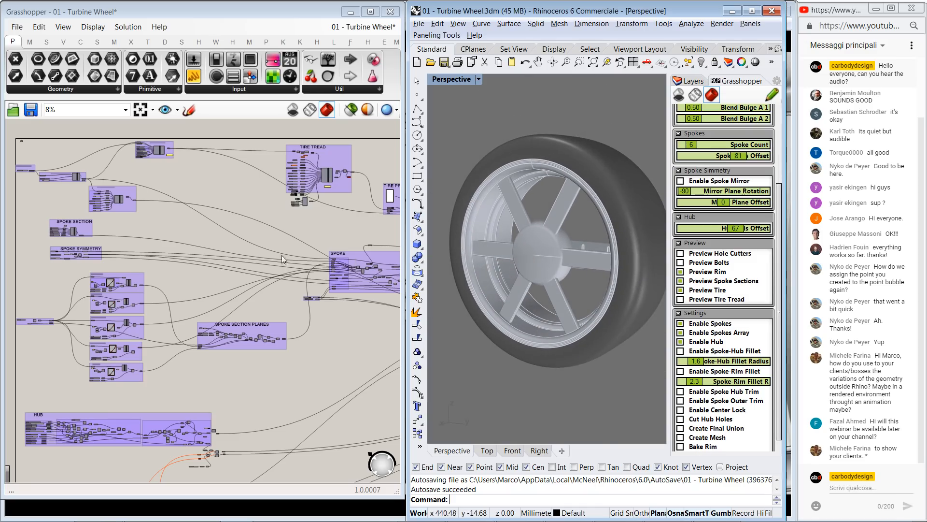
- Review the wheel definition's component groups, focusing on MT_MakeRim3D_v.1.0 and MT_MakeTire_V.1.0
{"action": "scroll", "coordinate": [282, 255], "scroll_direction": "down", "scroll_amount": 2}
{"action": "right_click_drag", "start_coordinate": [282, 255], "coordinate": [197, 227]}
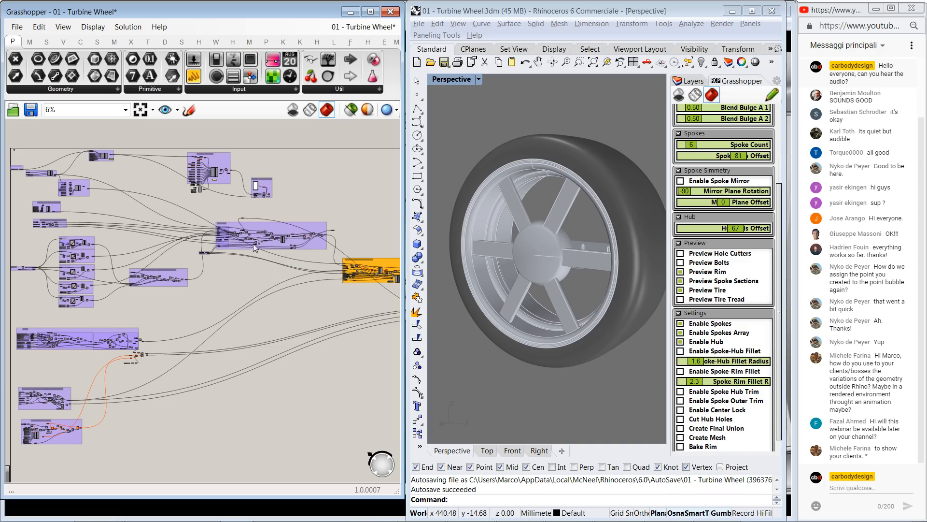
{"action": "right_click_drag", "start_coordinate": [254, 245], "coordinate": [312, 244]}
{"action": "scroll", "coordinate": [152, 204], "scroll_direction": "up", "scroll_amount": 6}
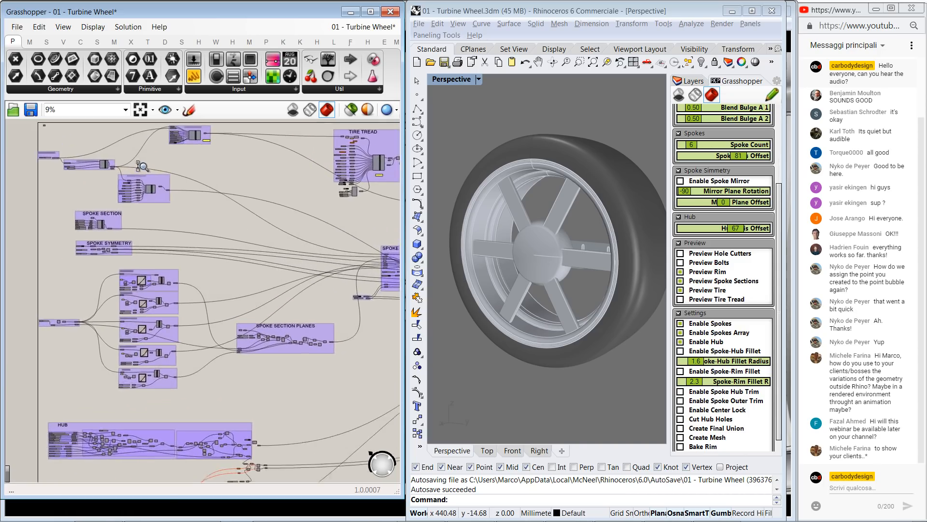
{"action": "scroll", "coordinate": [192, 193], "scroll_direction": "up", "scroll_amount": 2}
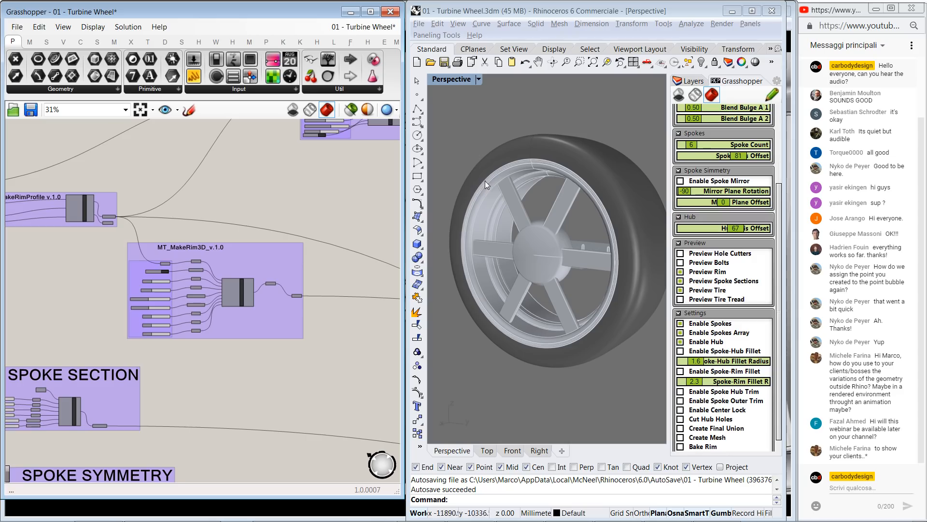
{"action": "scroll", "coordinate": [309, 211], "scroll_direction": "down", "scroll_amount": 2}
{"action": "right_click_drag", "start_coordinate": [327, 198], "coordinate": [231, 233]}
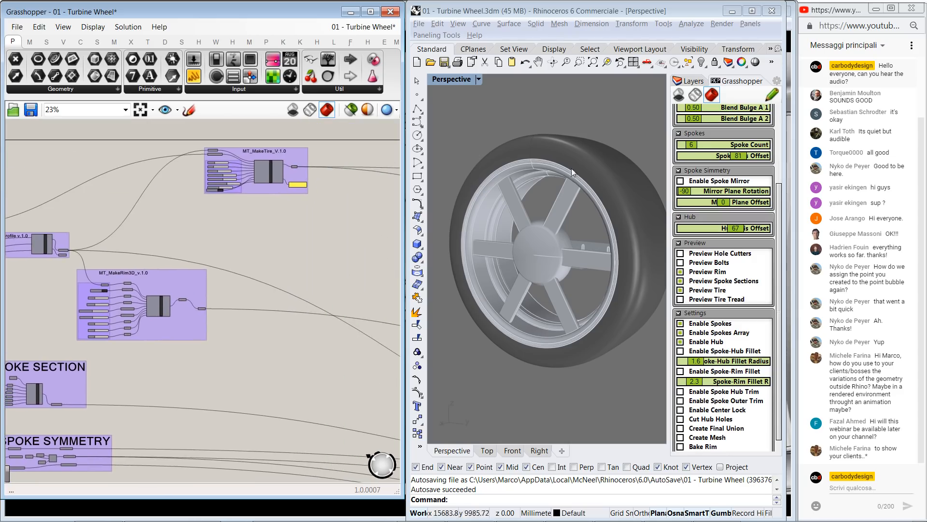
- Examine the wheel's tire, rim, hub and spokes up close from different angles
{"action": "right_click_drag", "start_coordinate": [571, 168], "coordinate": [566, 141]}
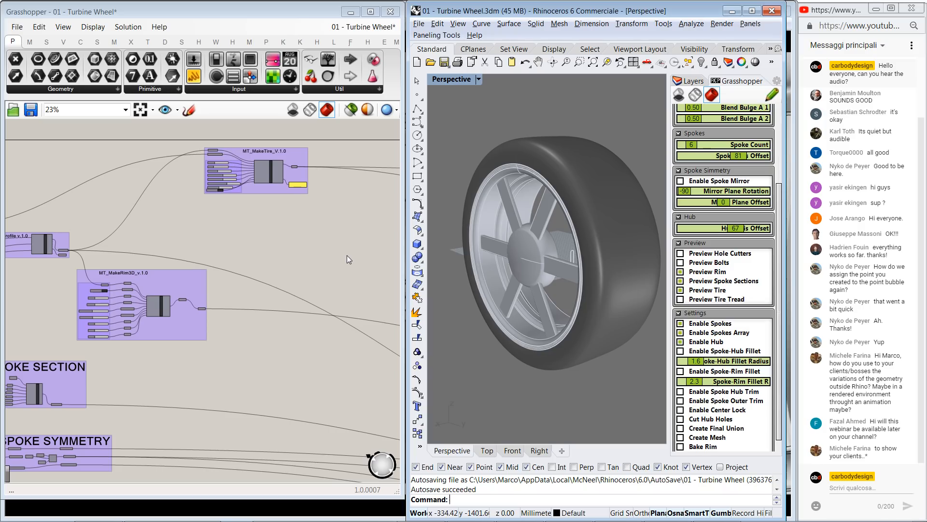
{"action": "scroll", "coordinate": [516, 152], "scroll_direction": "up", "scroll_amount": 4}
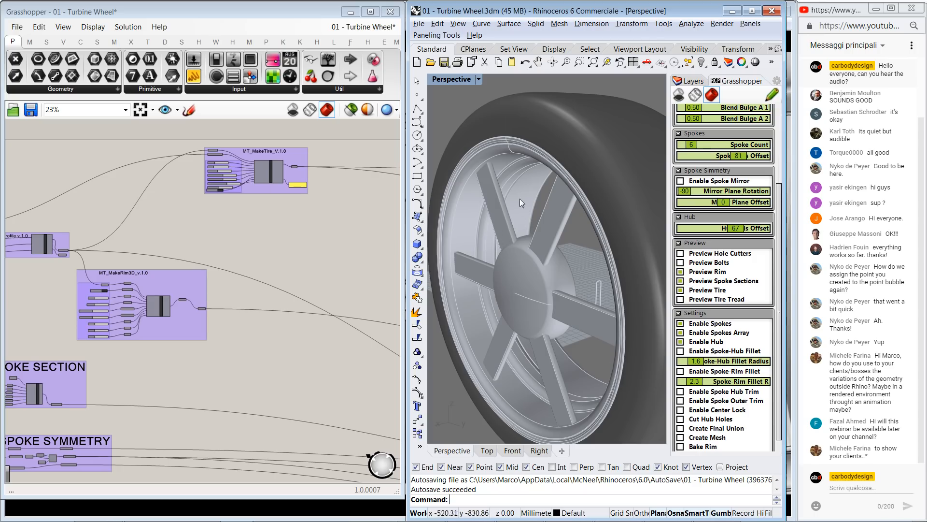
{"action": "right_click_drag", "start_coordinate": [520, 198], "coordinate": [555, 245]}
{"action": "scroll", "coordinate": [553, 246], "scroll_direction": "up", "scroll_amount": 3}
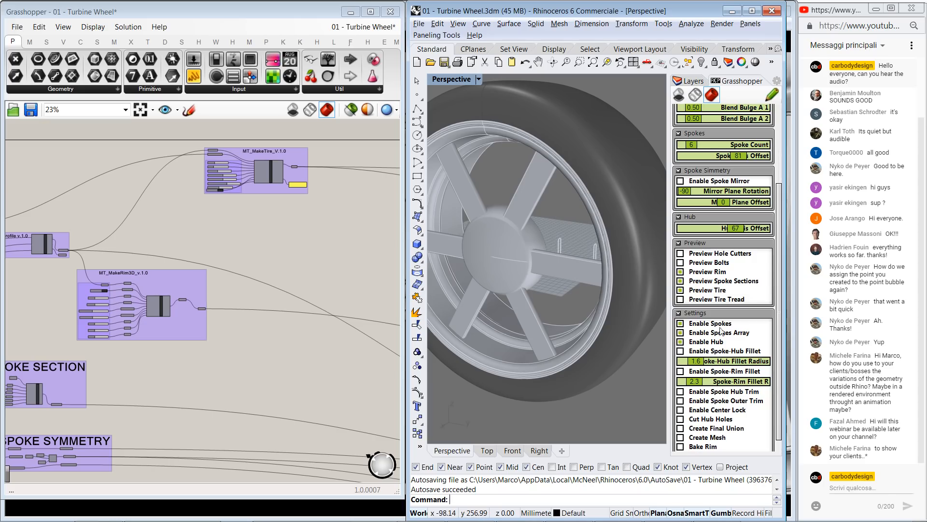
- Disable the spokes temporarily to examine the bare section curves and the SPOKE SECTION group, and re-enable them
{"action": "left_click", "coordinate": [681, 323]}
{"action": "right_click_drag", "start_coordinate": [553, 258], "coordinate": [490, 230]}
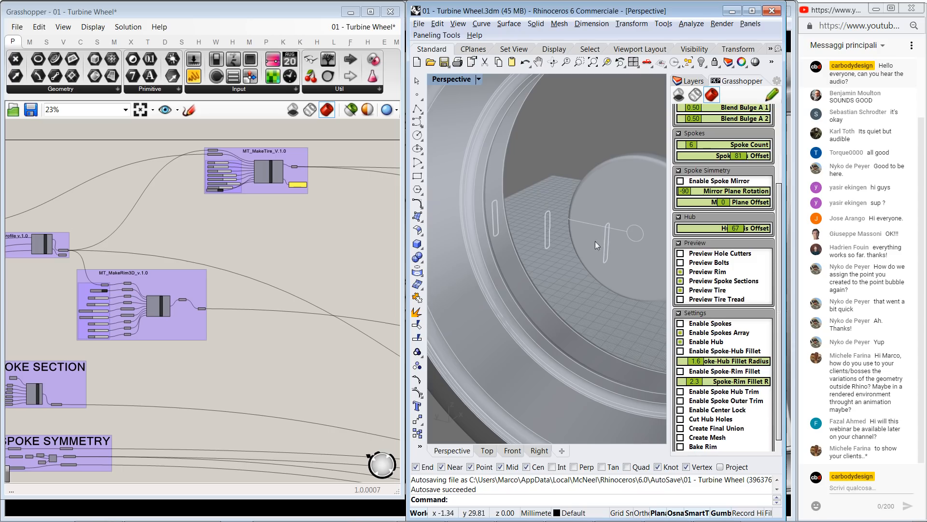
{"action": "left_click", "coordinate": [327, 271]}
{"action": "scroll", "coordinate": [244, 236], "scroll_direction": "down", "scroll_amount": 4}
{"action": "right_click_drag", "start_coordinate": [160, 273], "coordinate": [255, 246]}
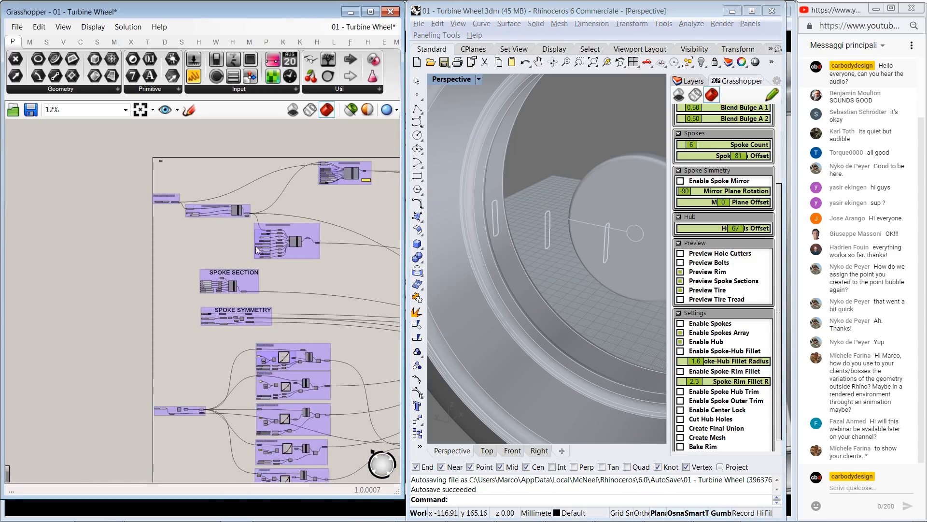
{"action": "scroll", "coordinate": [224, 274], "scroll_direction": "up", "scroll_amount": 4}
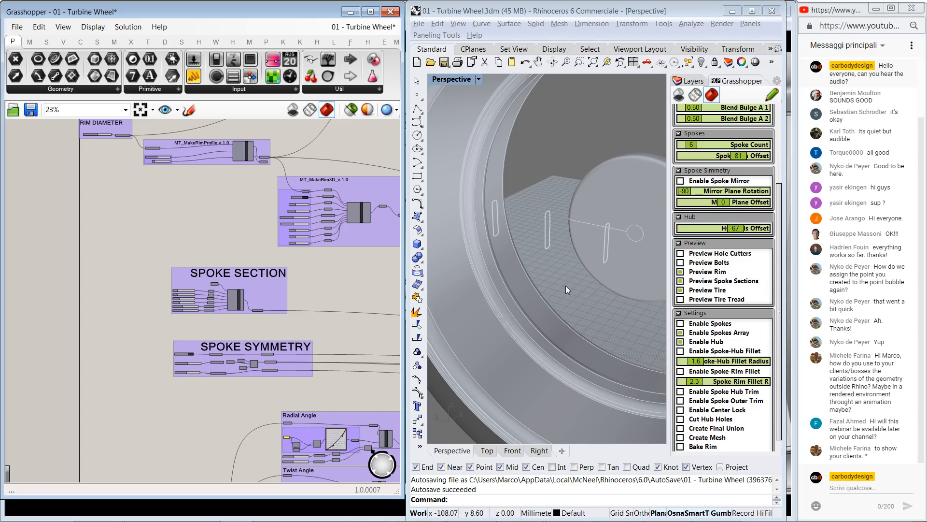
{"action": "scroll", "coordinate": [229, 298], "scroll_direction": "up", "scroll_amount": 7}
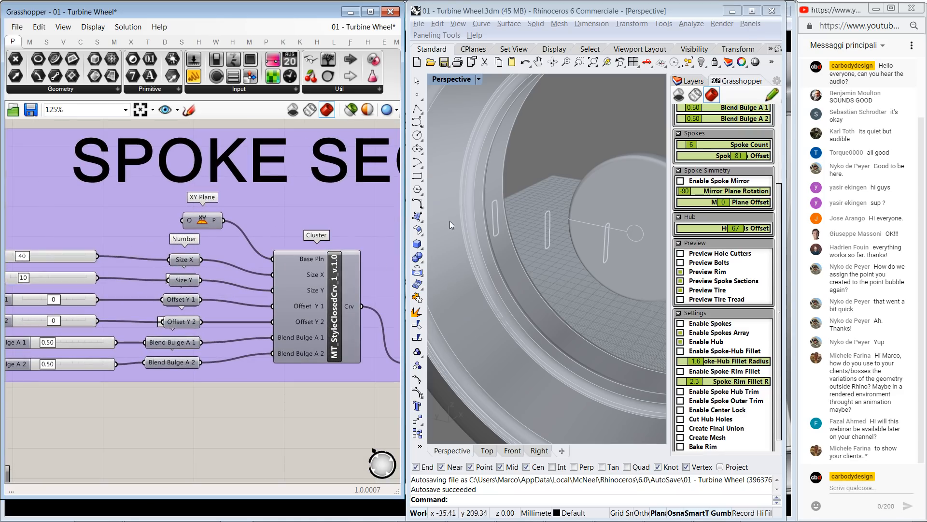
{"action": "right_click_drag", "start_coordinate": [472, 222], "coordinate": [706, 321]}
{"action": "left_click", "coordinate": [681, 324]}
{"action": "scroll", "coordinate": [527, 256], "scroll_direction": "down", "scroll_amount": 6}
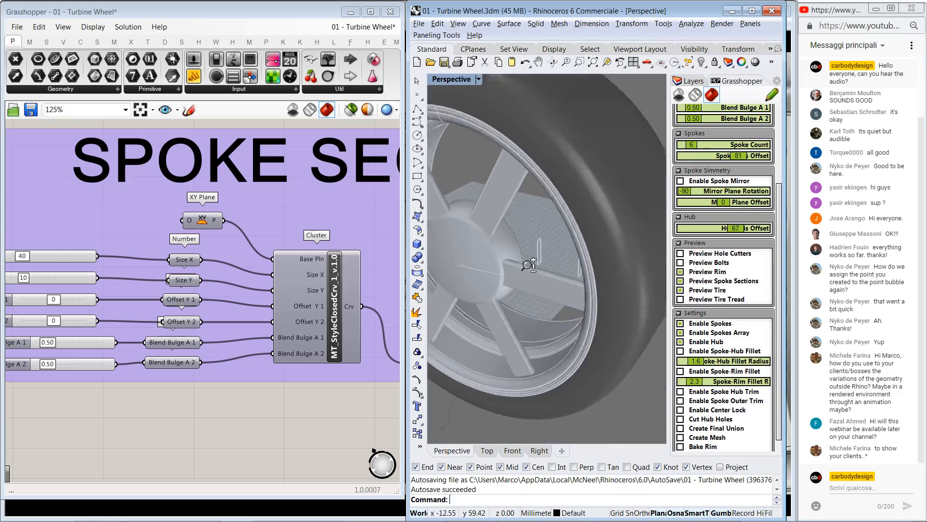
- Hide the tire preview and set the spoke section's Size Y to 18
{"action": "right_click_drag", "start_coordinate": [197, 265], "coordinate": [248, 222]}
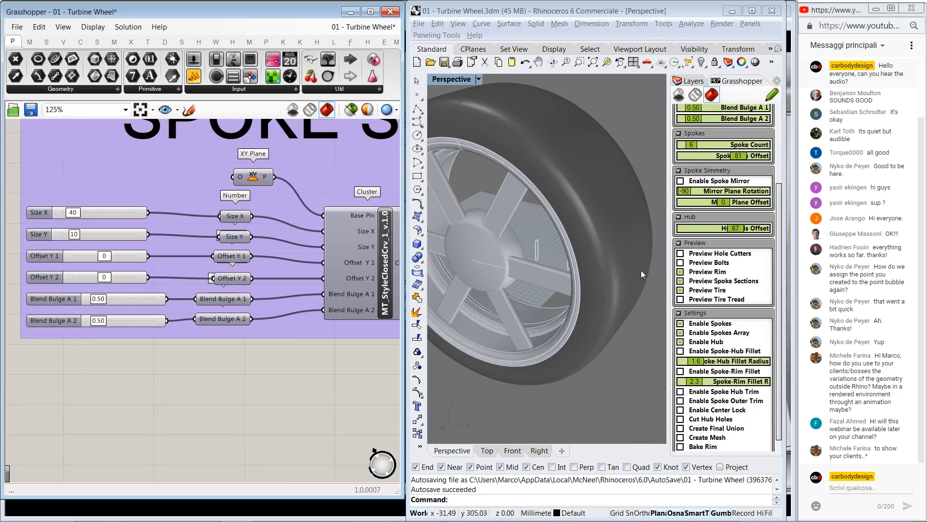
{"action": "left_click", "coordinate": [680, 290]}
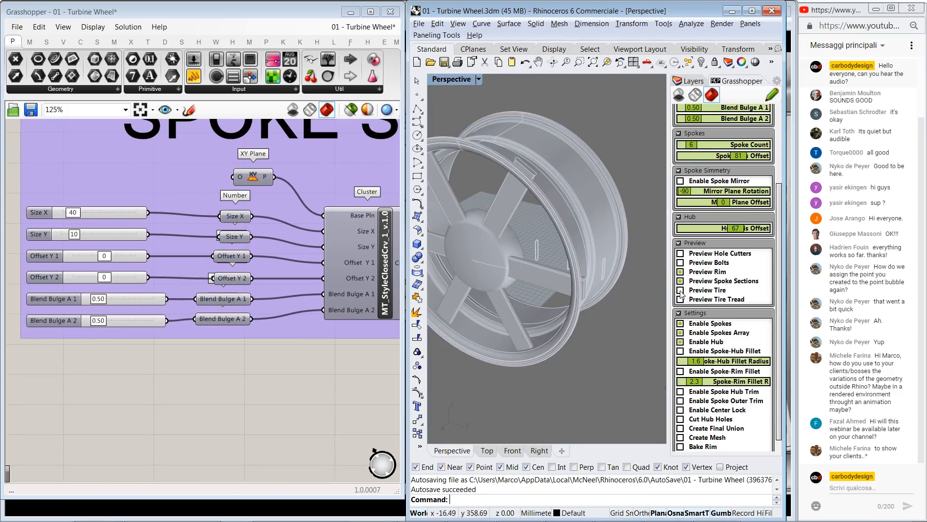
{"action": "right_click_drag", "start_coordinate": [594, 251], "coordinate": [555, 168]}
{"action": "scroll", "coordinate": [554, 164], "scroll_direction": "up", "scroll_amount": 3}
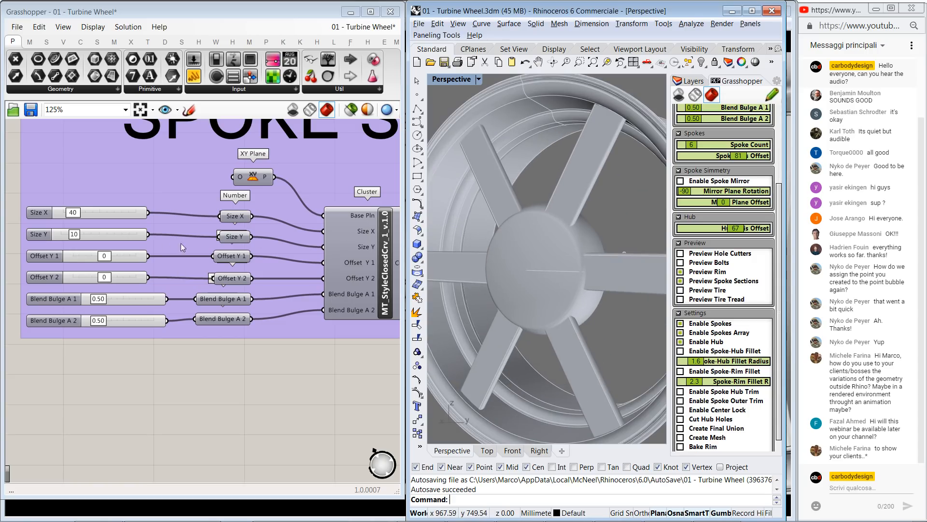
{"action": "scroll", "coordinate": [91, 222], "scroll_direction": "up", "scroll_amount": 1}
{"action": "left_click_drag", "start_coordinate": [71, 212], "coordinate": [88, 242]}
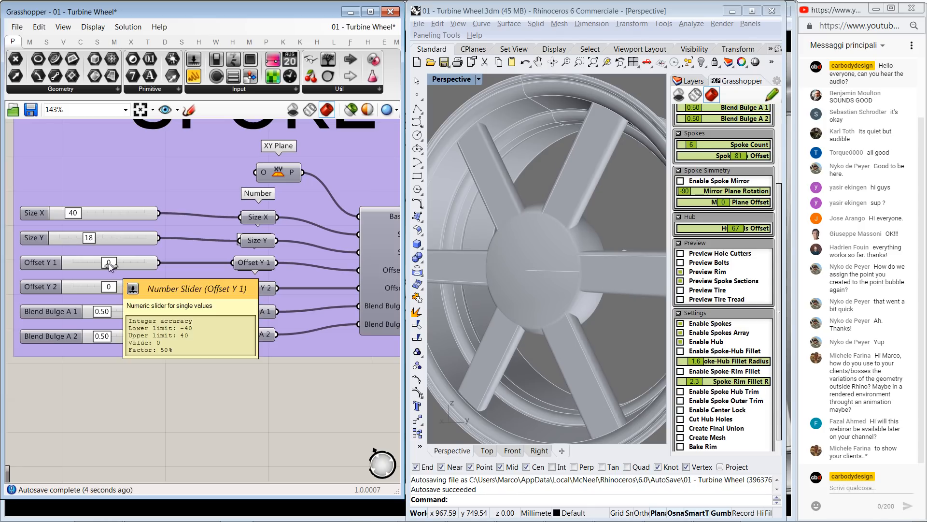
- Set the spoke section's Offset Y 1 to 4 and Offset Y 2 to -7, and check the reshaped spokes up close
{"action": "left_click_drag", "start_coordinate": [110, 264], "coordinate": [112, 264]}
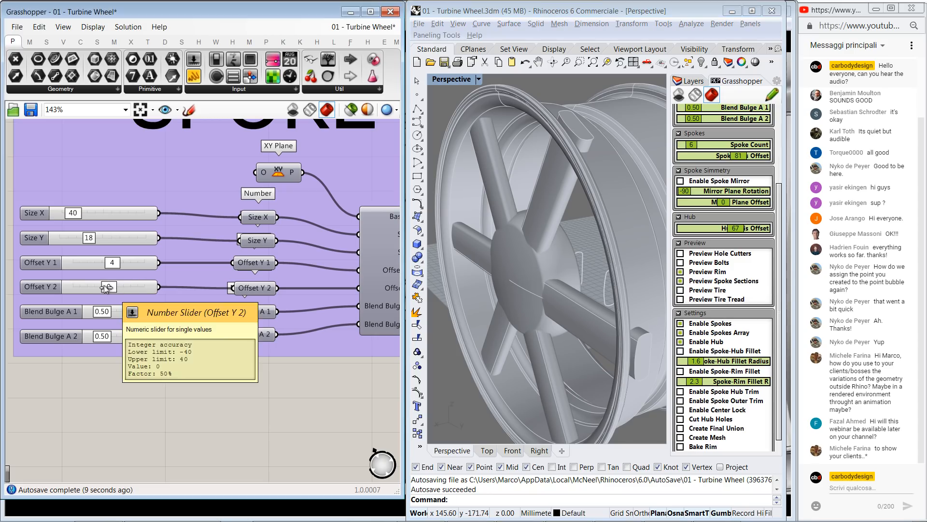
{"action": "left_click_drag", "start_coordinate": [110, 285], "coordinate": [102, 287]}
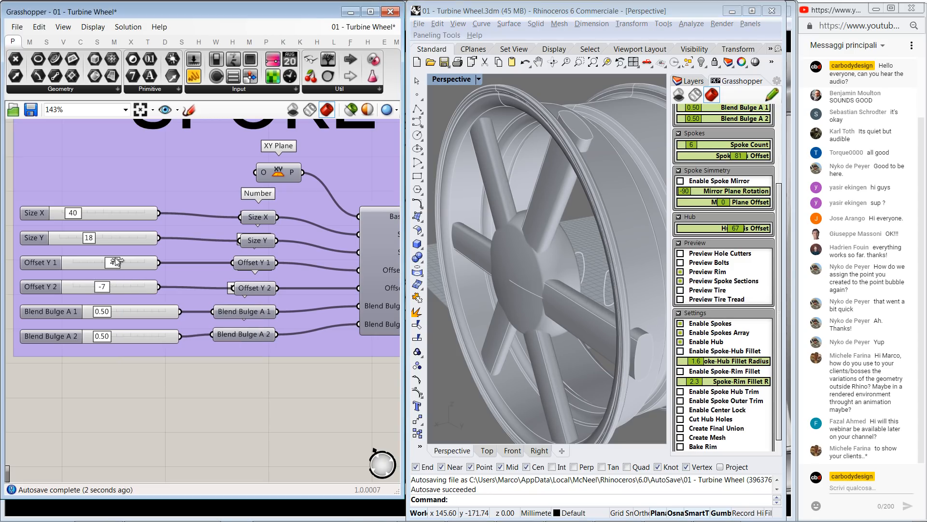
{"action": "right_click_drag", "start_coordinate": [570, 241], "coordinate": [417, 210]}
{"action": "right_click_drag", "start_coordinate": [623, 242], "coordinate": [534, 246]}
{"action": "scroll", "coordinate": [515, 238], "scroll_direction": "up", "scroll_amount": 5}
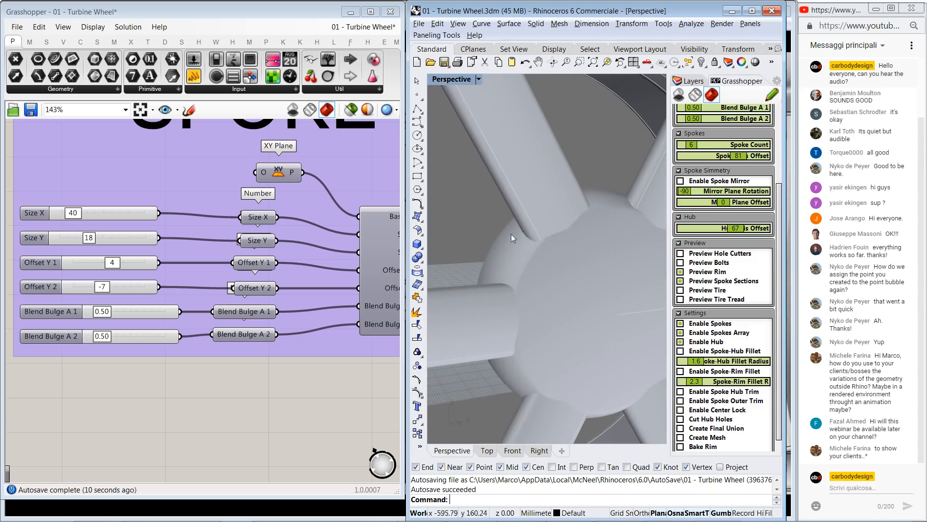
- Adjust the spoke section's bulges, setting Blend Bulge A 1 to 0.96 and Blend Bulge A 2 to 0.84
{"action": "left_click", "coordinate": [113, 315]}
{"action": "left_click_drag", "start_coordinate": [113, 315], "coordinate": [128, 316]}
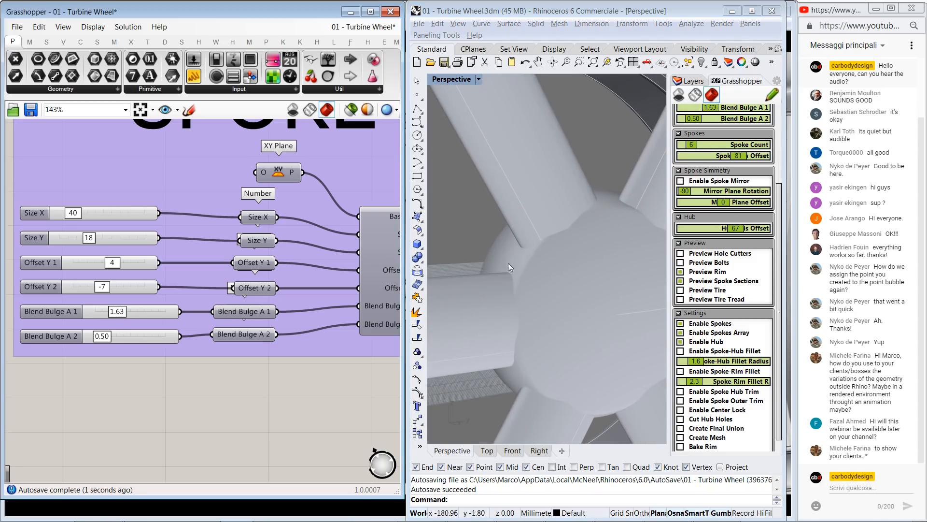
{"action": "right_click_drag", "start_coordinate": [512, 266], "coordinate": [570, 271]}
{"action": "left_click", "coordinate": [101, 336]}
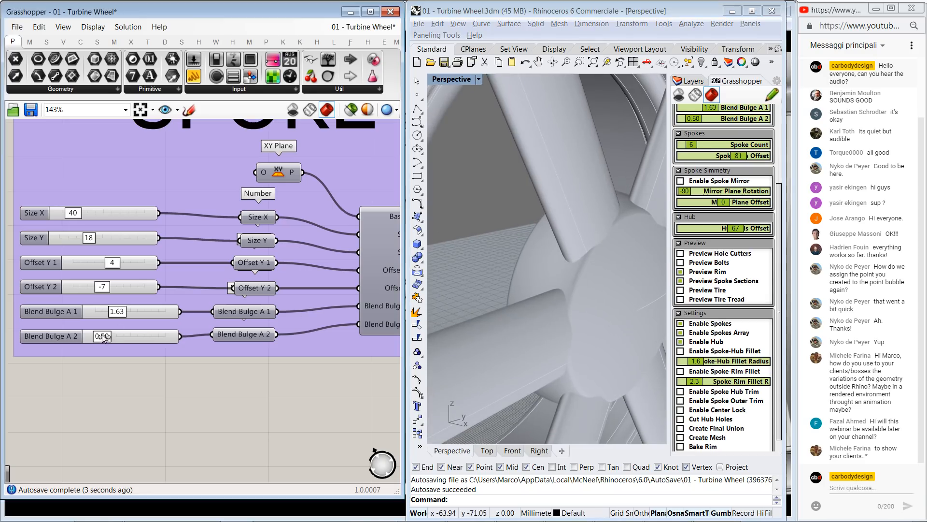
{"action": "left_click_drag", "start_coordinate": [101, 336], "coordinate": [118, 318]}
{"action": "scroll", "coordinate": [528, 251], "scroll_direction": "down", "scroll_amount": 8}
{"action": "right_click_drag", "start_coordinate": [556, 259], "coordinate": [465, 251]}
- Set the spoke section's Size X to 27 and Offset Y 1 to -5, and view the wheel at an angle
{"action": "left_click_drag", "start_coordinate": [73, 213], "coordinate": [68, 213]}
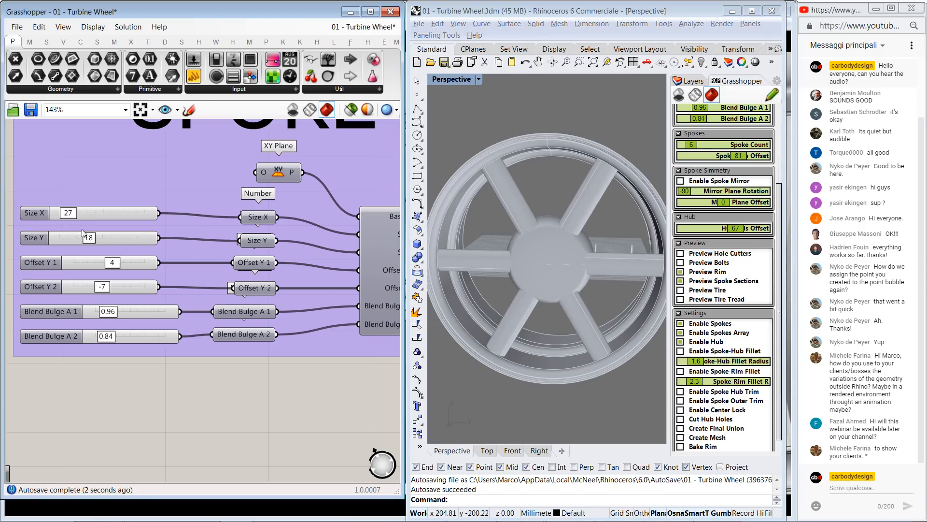
{"action": "left_click_drag", "start_coordinate": [112, 263], "coordinate": [105, 263]}
{"action": "right_click_drag", "start_coordinate": [606, 240], "coordinate": [545, 254]}
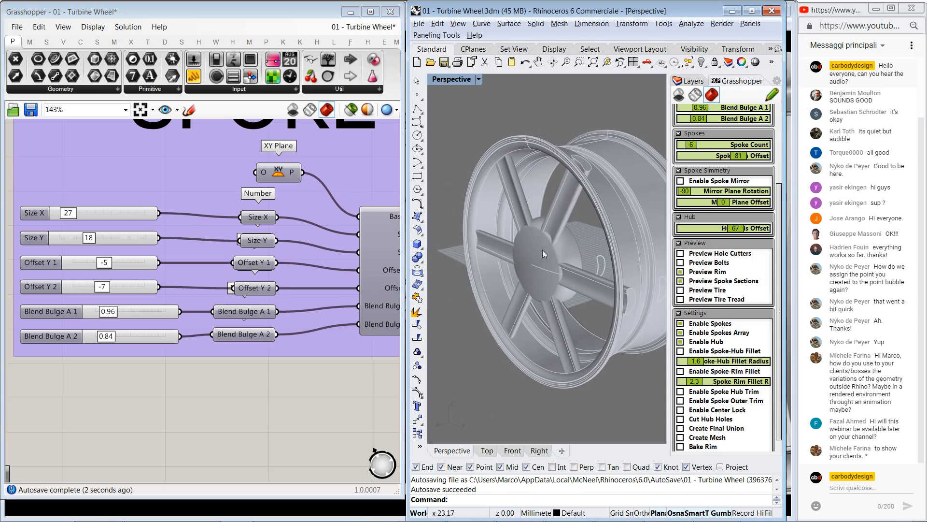
- Curve the spokes by adjusting Radial Angle Start and Radial Angle End in the Radial Angle group
{"action": "scroll", "coordinate": [222, 274], "scroll_direction": "down", "scroll_amount": 4}
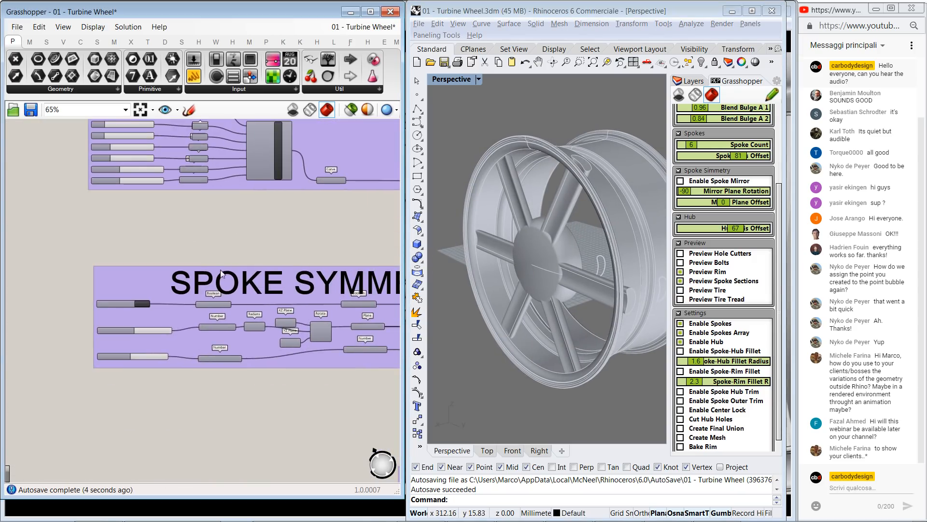
{"action": "scroll", "coordinate": [220, 270], "scroll_direction": "up", "scroll_amount": 3}
{"action": "scroll", "coordinate": [310, 252], "scroll_direction": "down", "scroll_amount": 7}
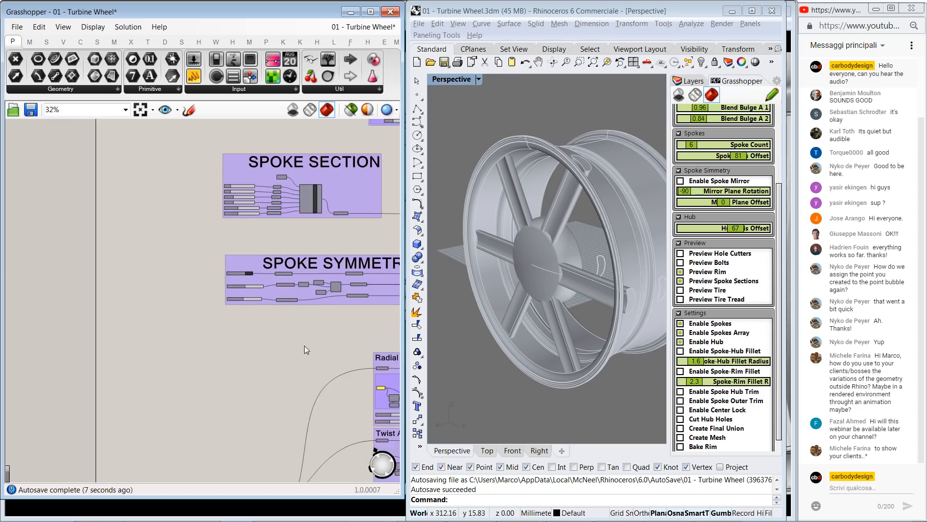
{"action": "right_click_drag", "start_coordinate": [346, 342], "coordinate": [136, 183]}
{"action": "scroll", "coordinate": [200, 217], "scroll_direction": "up", "scroll_amount": 3}
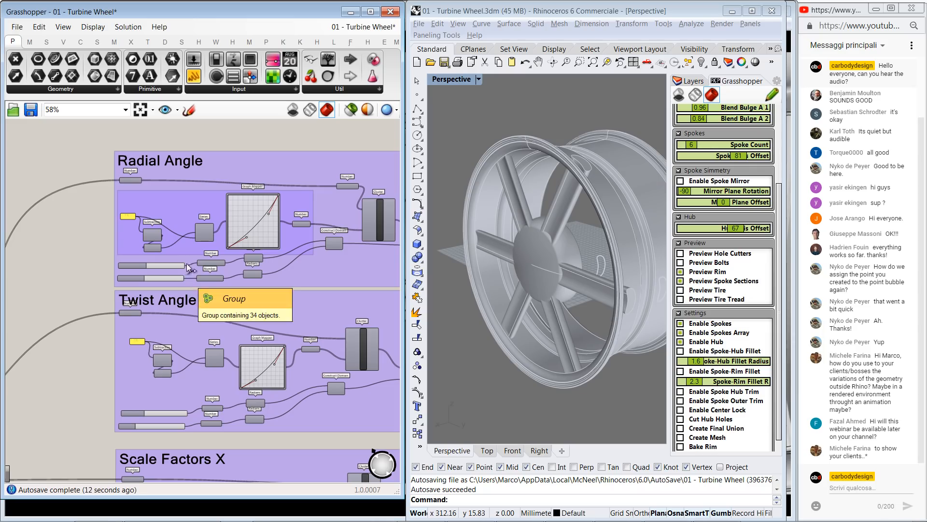
{"action": "scroll", "coordinate": [166, 265], "scroll_direction": "up", "scroll_amount": 5}
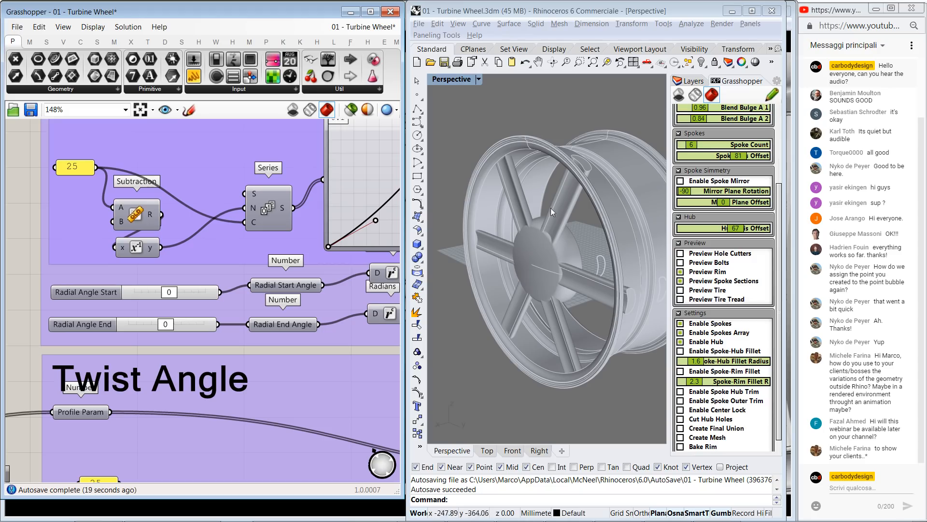
{"action": "right_click_drag", "start_coordinate": [546, 201], "coordinate": [592, 138]}
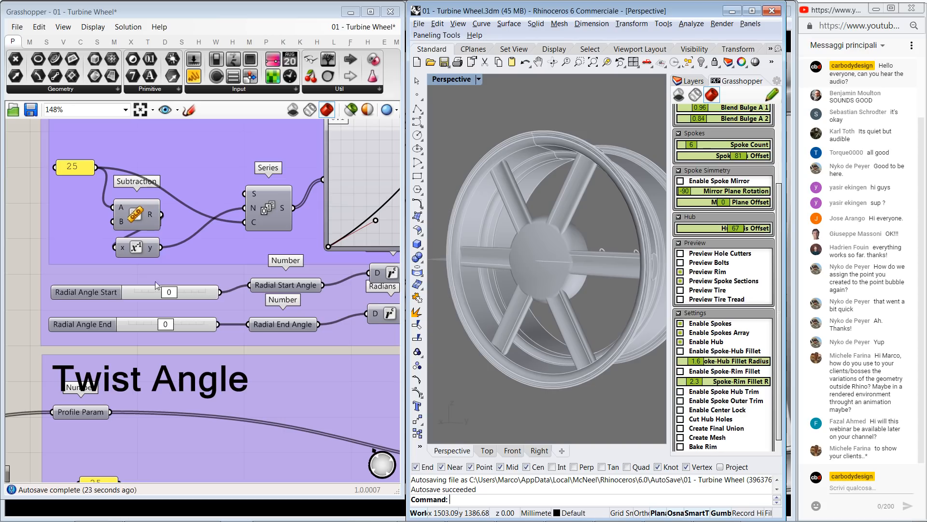
{"action": "left_click_drag", "start_coordinate": [169, 295], "coordinate": [178, 324]}
- Twist the spokes by setting the Twist Angle group's Starting Angle to 13 and EndAngle to -31
{"action": "right_click_drag", "start_coordinate": [211, 284], "coordinate": [186, 148]}
{"action": "right_click_drag", "start_coordinate": [177, 278], "coordinate": [215, 232]}
{"action": "right_click_drag", "start_coordinate": [219, 298], "coordinate": [225, 236]}
{"action": "right_click_drag", "start_coordinate": [177, 281], "coordinate": [164, 224]}
{"action": "mouse_move", "coordinate": [173, 362]}
{"action": "left_mouse_down"}
{"action": "mouse_move", "coordinate": [187, 363]}
{"action": "mouse_move", "coordinate": [175, 364]}
{"action": "left_mouse_up"}
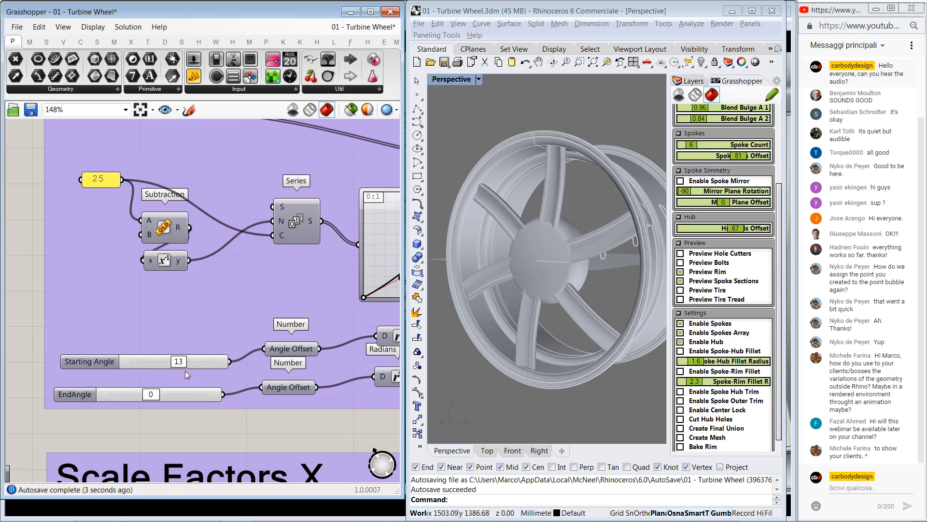
{"action": "left_click_drag", "start_coordinate": [151, 396], "coordinate": [136, 396]}
- Set the Start Scale to 1.37 and the End Scale to 1.50 in the Scale Factors X group
{"action": "right_click_drag", "start_coordinate": [256, 276], "coordinate": [238, 154]}
{"action": "right_click_drag", "start_coordinate": [222, 313], "coordinate": [236, 222]}
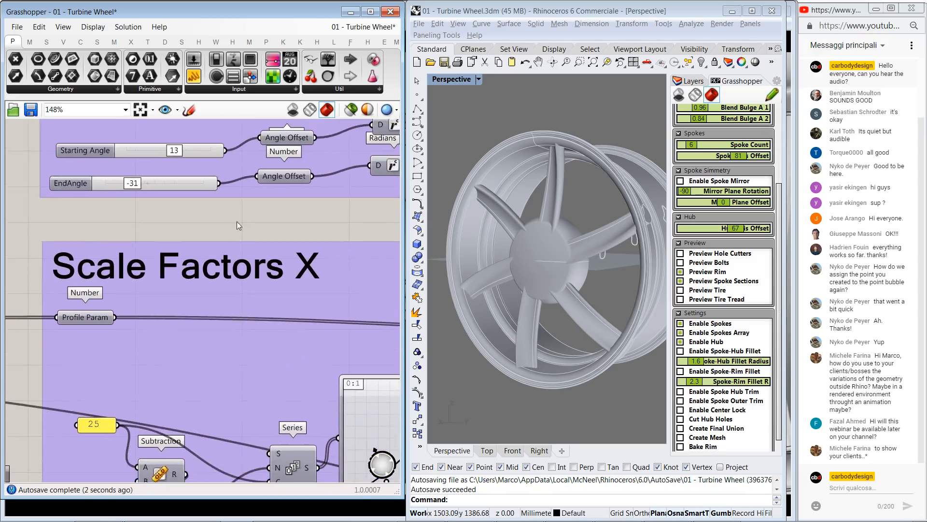
{"action": "scroll", "coordinate": [231, 264], "scroll_direction": "down", "scroll_amount": 1}
{"action": "right_click_drag", "start_coordinate": [227, 278], "coordinate": [240, 197]}
{"action": "mouse_move", "coordinate": [197, 324]}
{"action": "right_mouse_down"}
{"action": "mouse_move", "coordinate": [187, 237]}
{"action": "mouse_move", "coordinate": [176, 224]}
{"action": "right_mouse_up"}
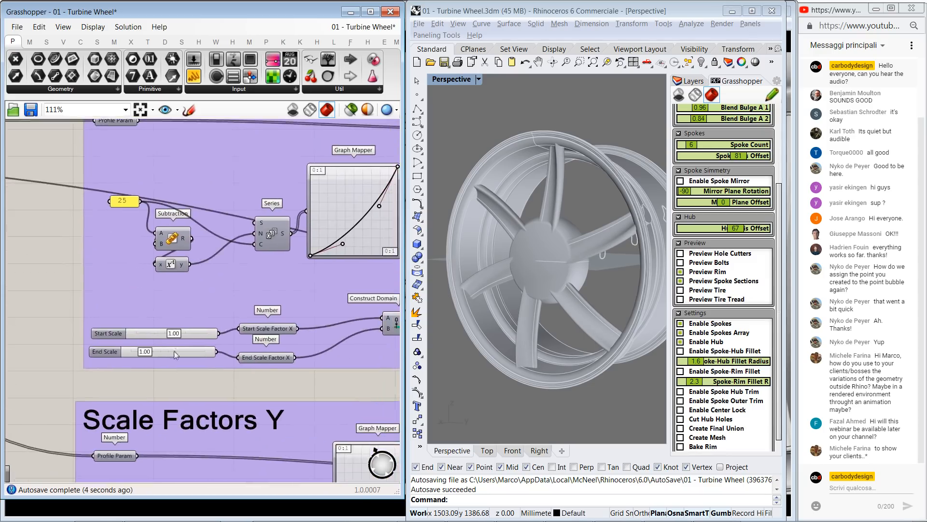
{"action": "left_click_drag", "start_coordinate": [164, 331], "coordinate": [153, 353]}
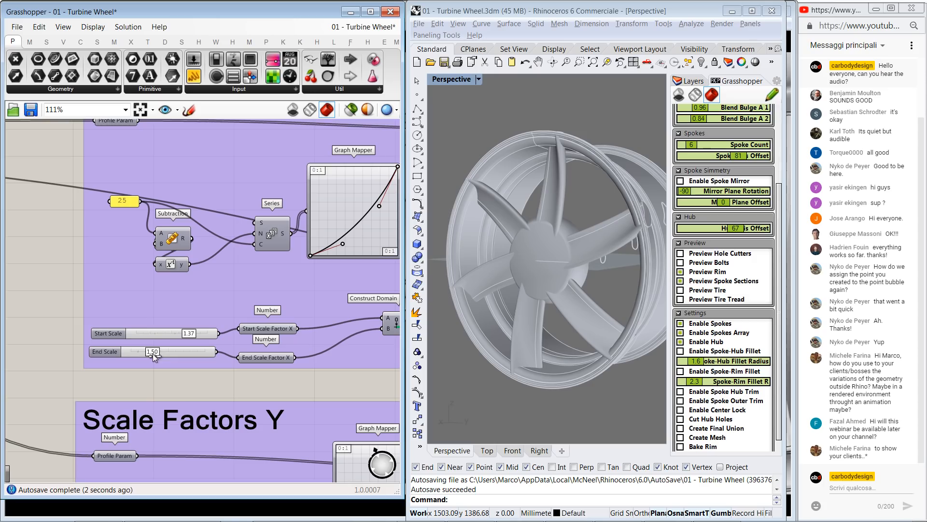
- In the Offset X group, set Start Offset X to -19.5 and End Offset X to -3.7
{"action": "mouse_move", "coordinate": [270, 312]}
{"action": "right_mouse_down"}
{"action": "mouse_move", "coordinate": [248, 193]}
{"action": "mouse_move", "coordinate": [258, 269]}
{"action": "mouse_move", "coordinate": [253, 239]}
{"action": "right_mouse_up"}
{"action": "scroll", "coordinate": [256, 242], "scroll_direction": "down", "scroll_amount": 3}
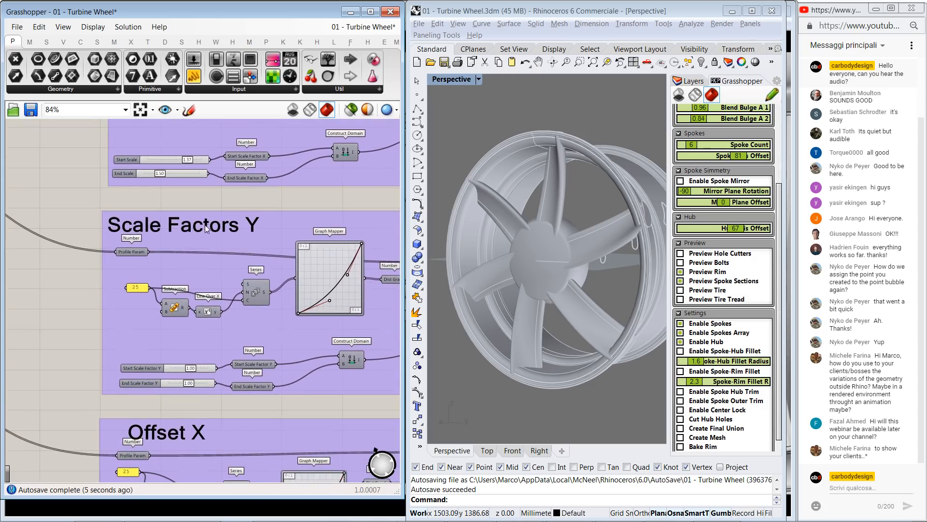
{"action": "right_click_drag", "start_coordinate": [212, 365], "coordinate": [193, 150]}
{"action": "scroll", "coordinate": [181, 295], "scroll_direction": "up", "scroll_amount": 3}
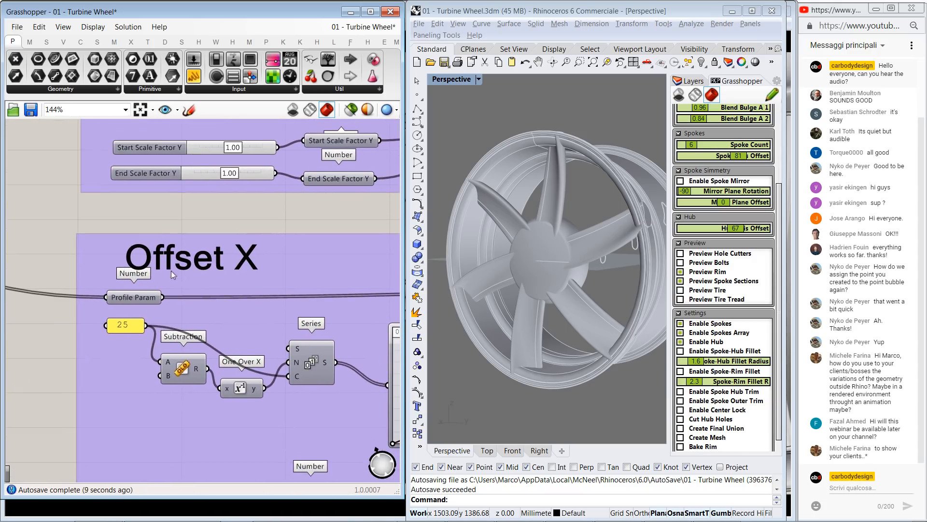
{"action": "scroll", "coordinate": [212, 302], "scroll_direction": "down", "scroll_amount": 3}
{"action": "right_click_drag", "start_coordinate": [212, 305], "coordinate": [203, 207]}
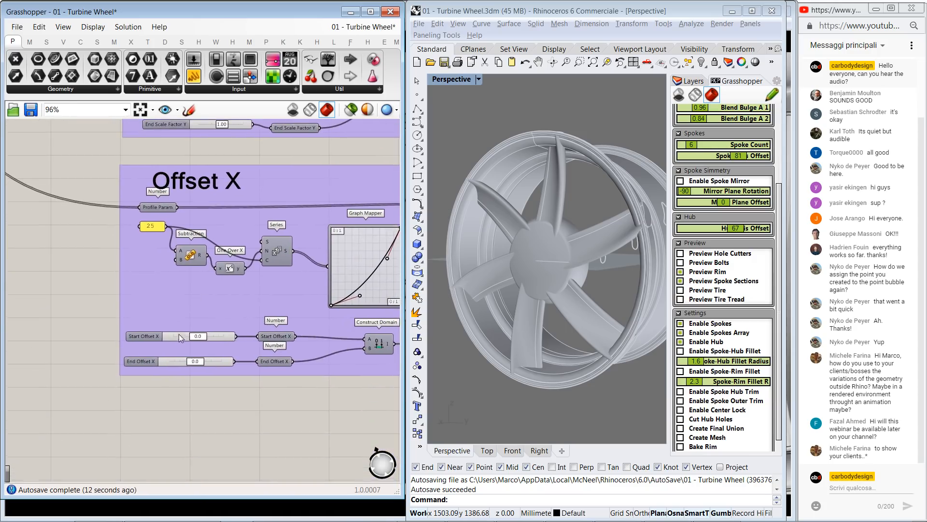
{"action": "left_click_drag", "start_coordinate": [197, 335], "coordinate": [194, 361]}
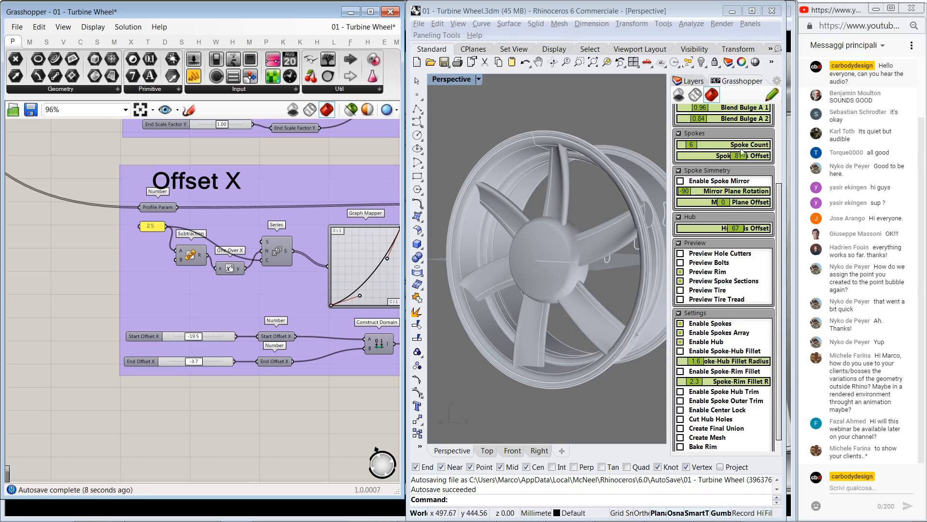
- Increase the wheel's Spoke Count to 11 and inspect where the spokes meet the hub
{"action": "left_click", "coordinate": [693, 146]}
{"action": "left_click_drag", "start_coordinate": [692, 147], "coordinate": [694, 146]}
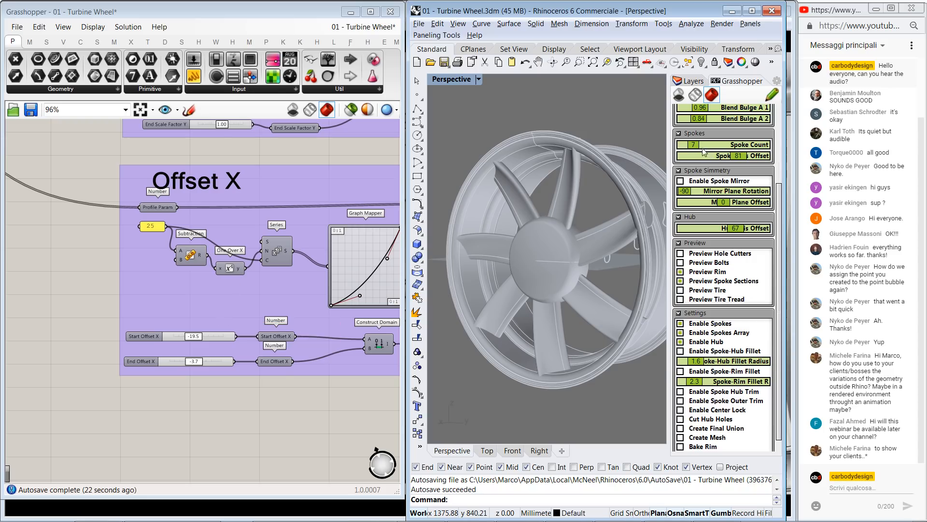
{"action": "left_click_drag", "start_coordinate": [694, 147], "coordinate": [701, 146]}
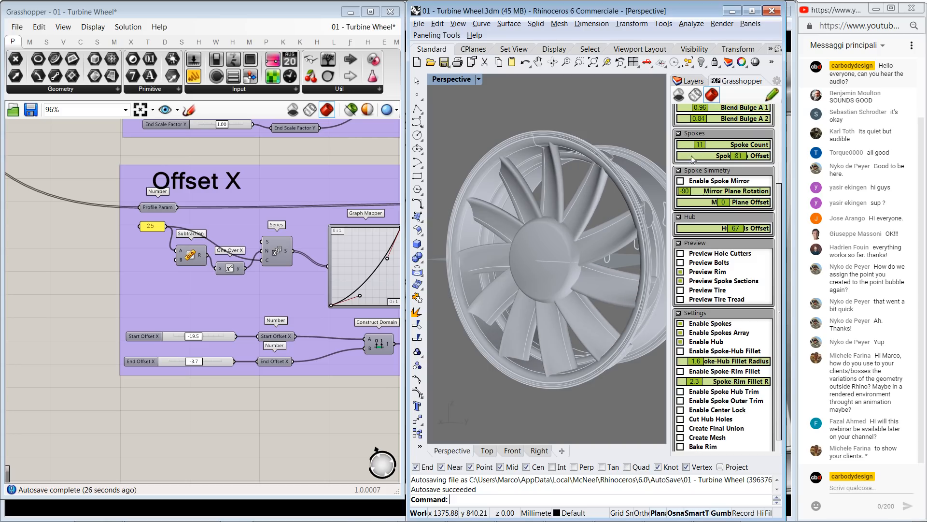
{"action": "right_click_drag", "start_coordinate": [546, 228], "coordinate": [572, 227]}
{"action": "scroll", "coordinate": [576, 195], "scroll_direction": "up", "scroll_amount": 6}
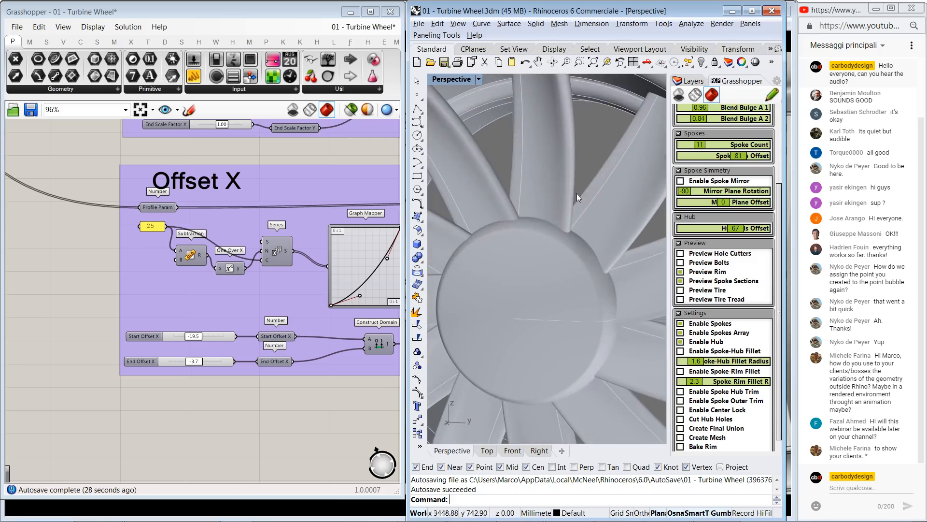
{"action": "right_click_drag", "start_coordinate": [576, 195], "coordinate": [541, 210]}
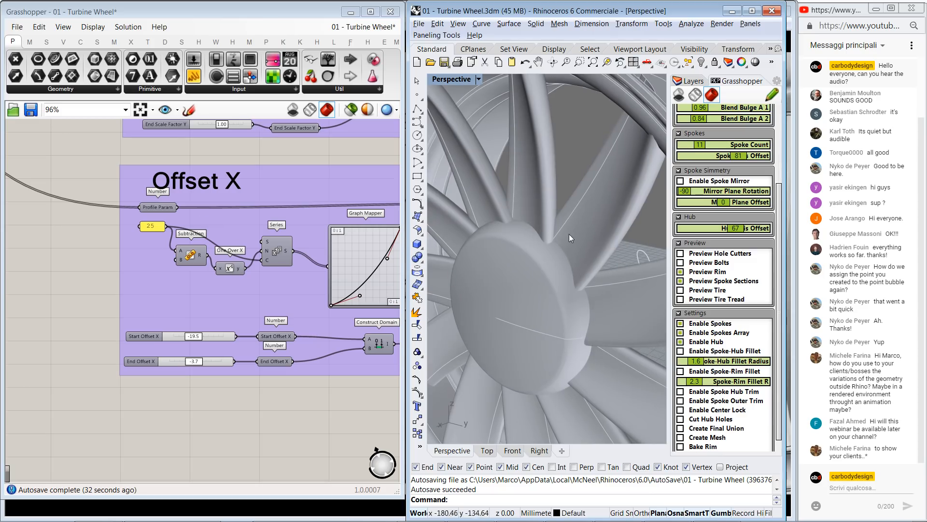
{"action": "scroll", "coordinate": [342, 229], "scroll_direction": "down", "scroll_amount": 2}
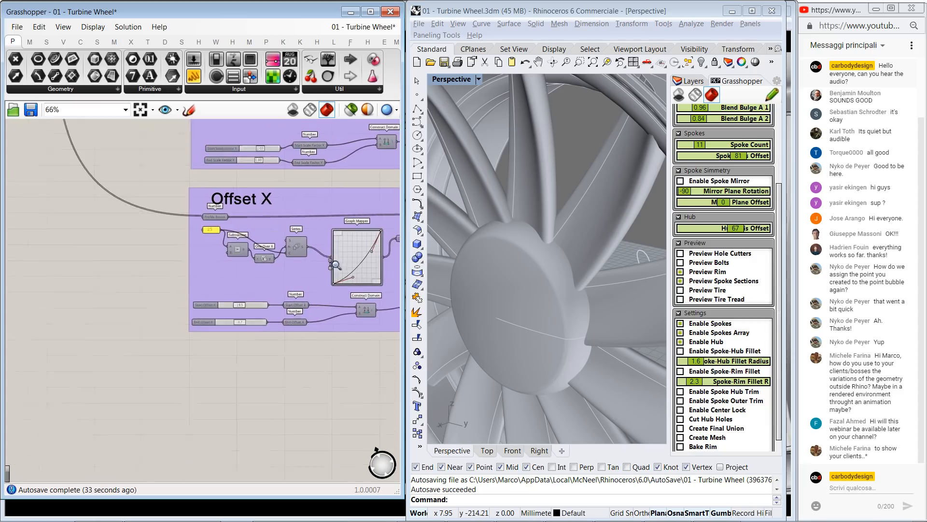
{"action": "right_click_drag", "start_coordinate": [343, 229], "coordinate": [246, 330]}
{"action": "right_click_drag", "start_coordinate": [323, 124], "coordinate": [305, 321]}
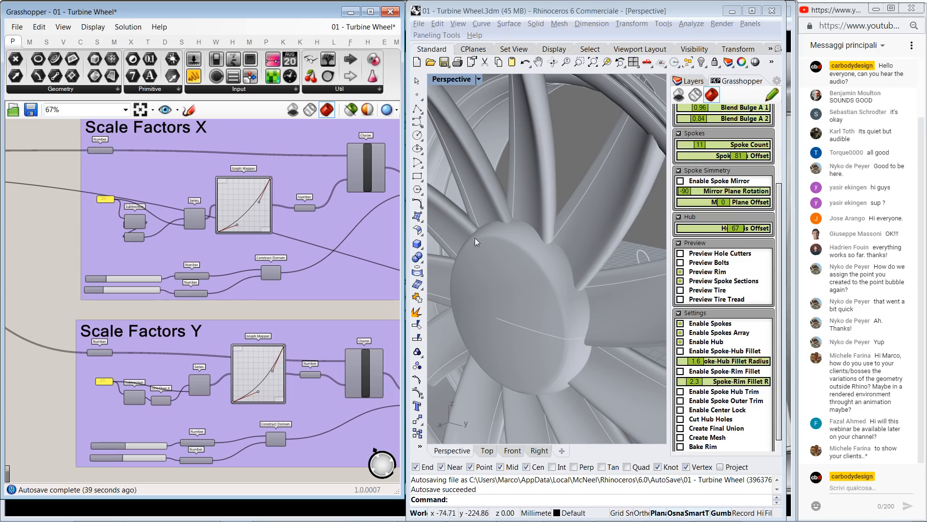
- Switch to IrfanView and browse the reference images of parametric wheels, bottle variations and stitched red leather
{"action": "key", "text": "alt+Tab"}
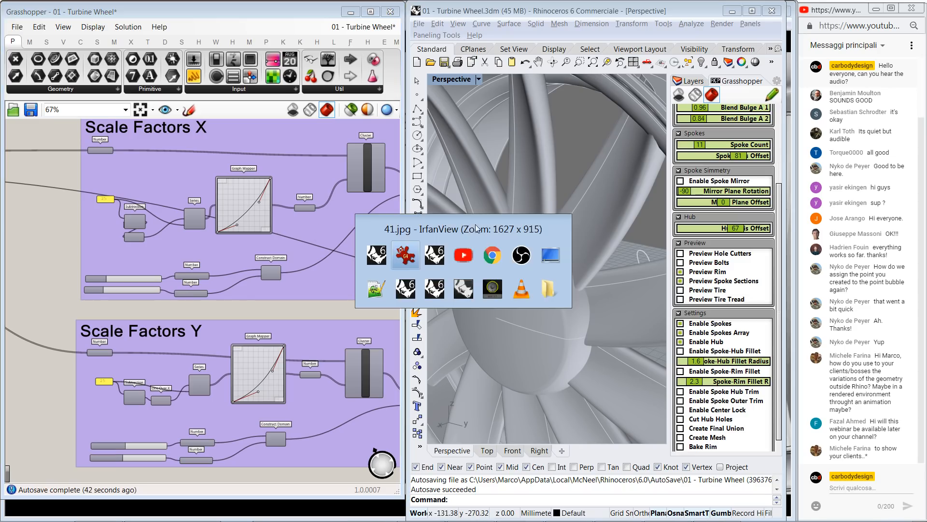
{"action": "left_click", "coordinate": [408, 258]}
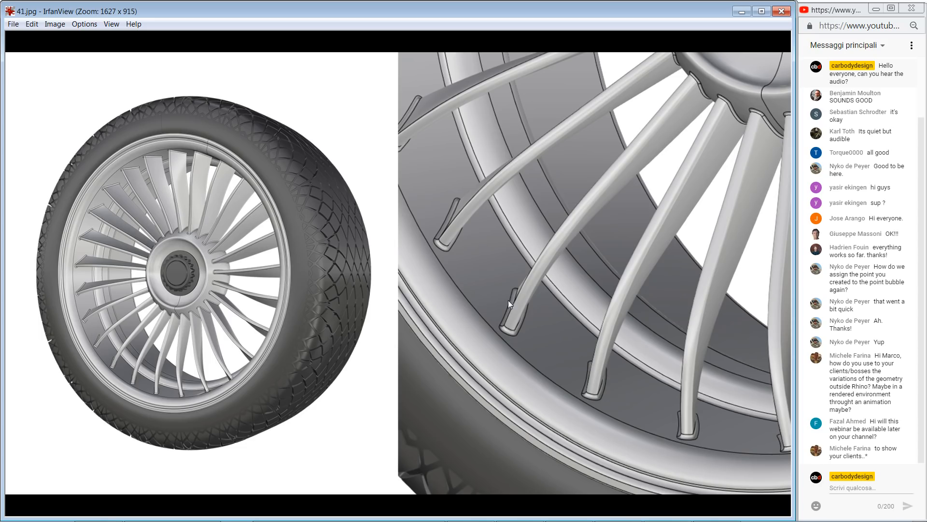
{"action": "scroll", "coordinate": [536, 273], "scroll_direction": "down", "scroll_amount": 1}
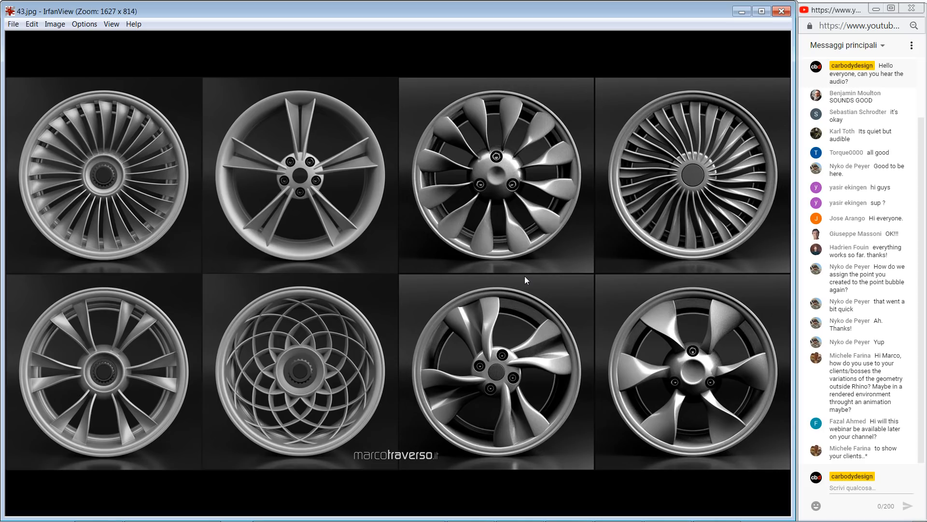
{"action": "key", "text": "Right"}
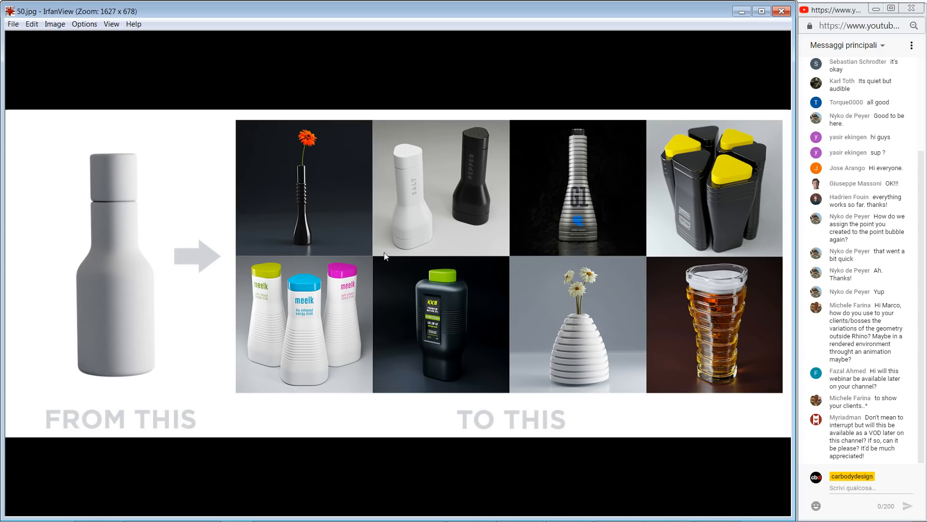
{"action": "left_click_drag", "start_coordinate": [391, 242], "coordinate": [388, 243]}
{"action": "left_click", "coordinate": [390, 243]}
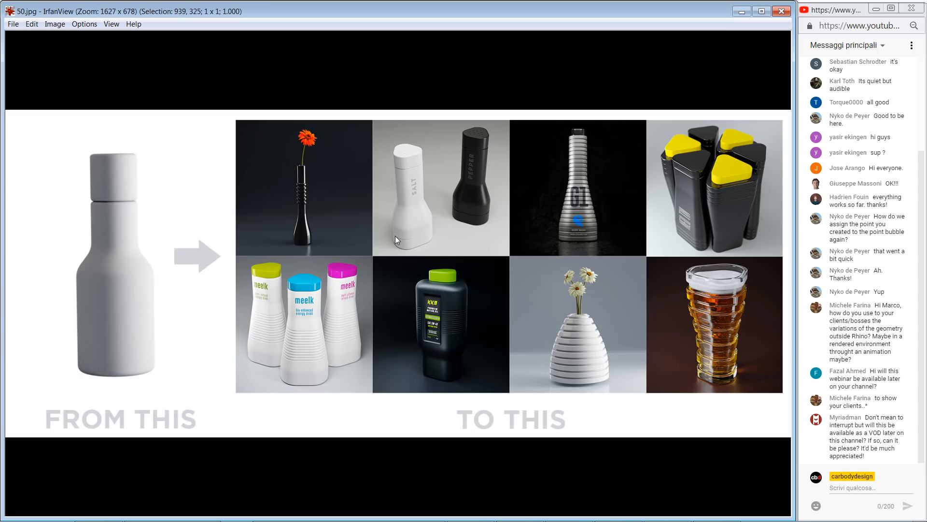
{"action": "scroll", "coordinate": [395, 236], "scroll_direction": "down", "scroll_amount": 1}
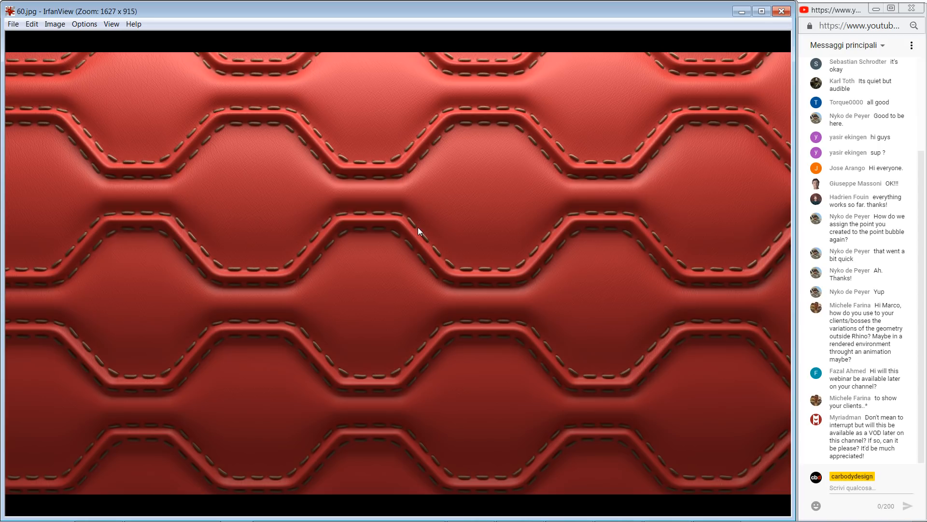
- Switch to the 3D Stitcher Demo file in Rhino and show the full stitch preview along the surface's central seam
{"action": "key", "text": "alt+Tab"}
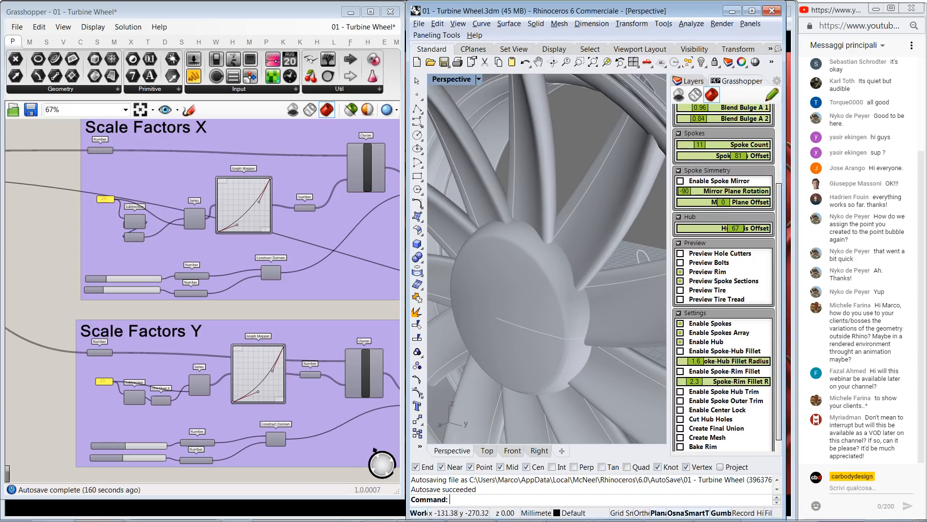
{"action": "mouse_move", "coordinate": [375, 517]}
{"action": "left_click", "coordinate": [328, 516]}
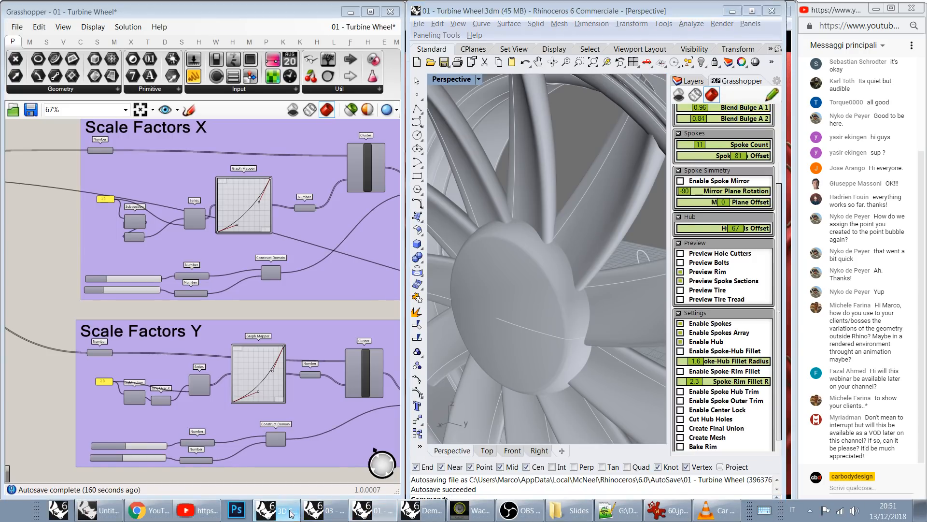
{"action": "right_click_drag", "start_coordinate": [588, 240], "coordinate": [575, 222]}
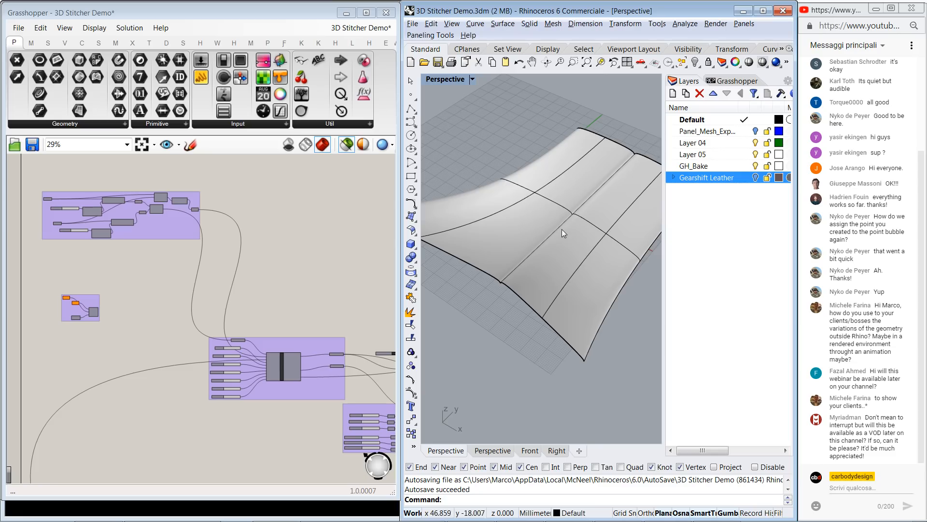
{"action": "scroll", "coordinate": [561, 229], "scroll_direction": "up", "scroll_amount": 5}
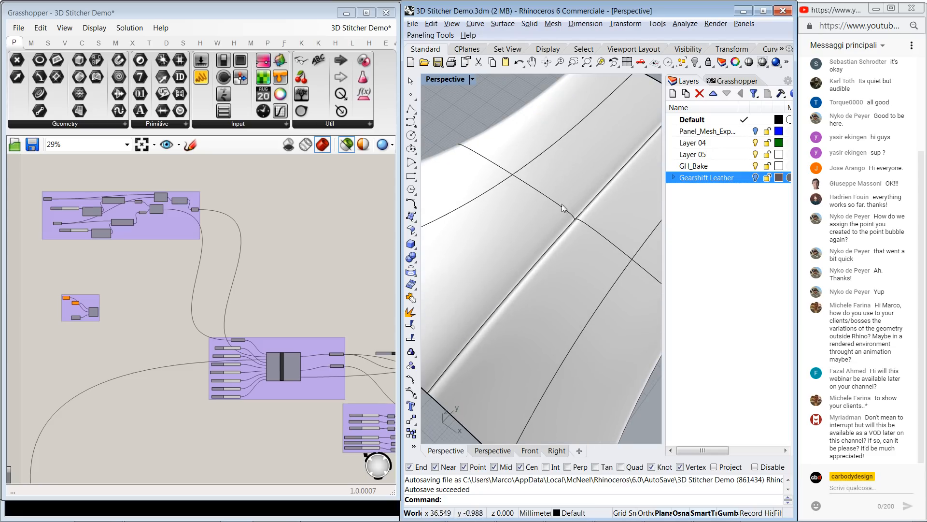
{"action": "left_click", "coordinate": [348, 146]}
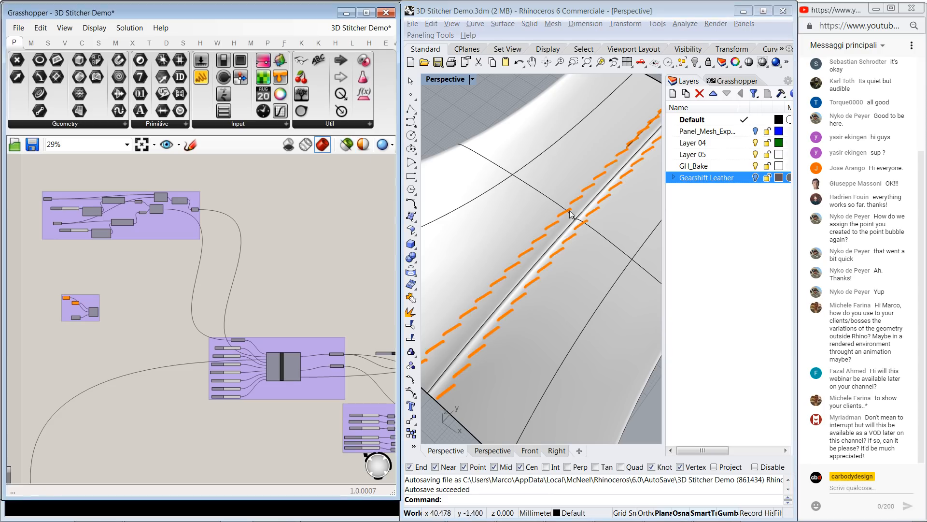
{"action": "right_click_drag", "start_coordinate": [574, 214], "coordinate": [602, 207]}
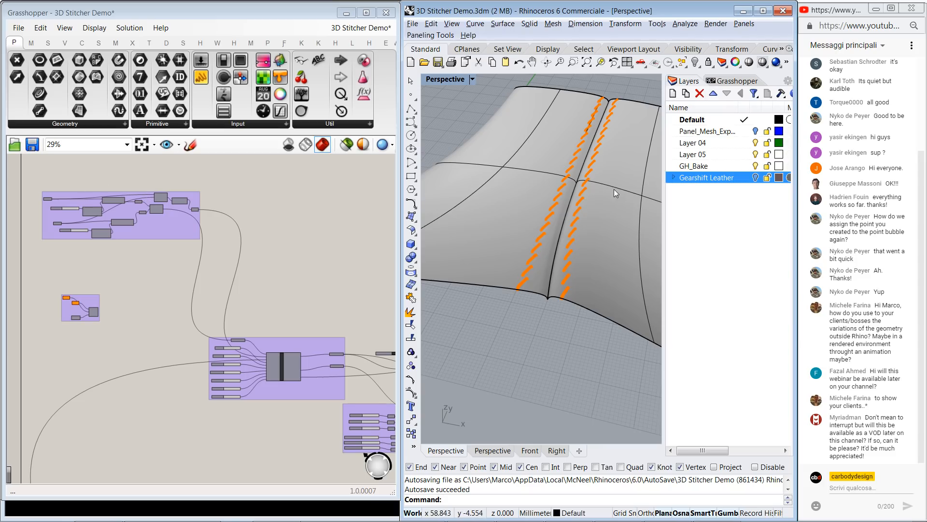
- Limit the preview to selected components and select the Curve A and Curve B parameters to examine the guide curves beside the seam
{"action": "scroll", "coordinate": [204, 193], "scroll_direction": "up", "scroll_amount": 3}
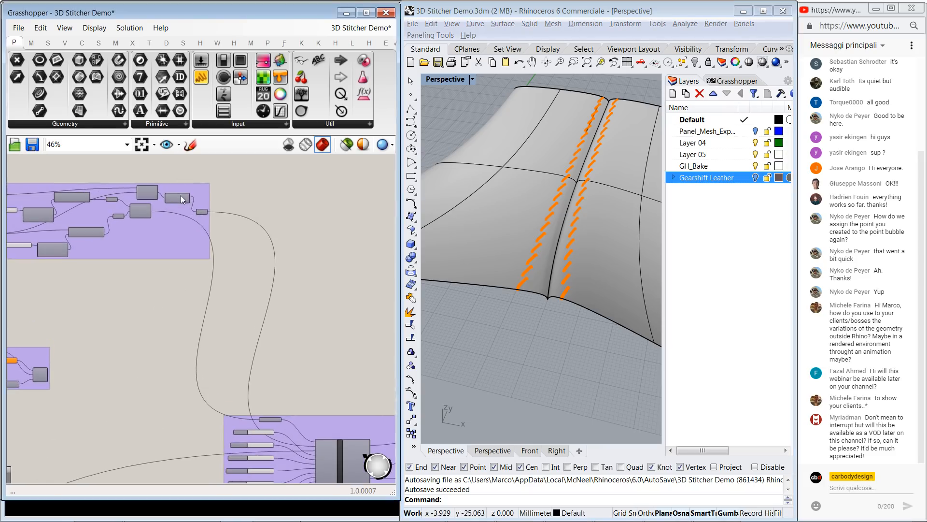
{"action": "scroll", "coordinate": [152, 215], "scroll_direction": "up", "scroll_amount": 2}
{"action": "right_click_drag", "start_coordinate": [152, 216], "coordinate": [209, 216]}
{"action": "left_click", "coordinate": [346, 144]}
{"action": "left_click", "coordinate": [174, 245]}
{"action": "scroll", "coordinate": [186, 221], "scroll_direction": "up", "scroll_amount": 2}
{"action": "left_click", "coordinate": [148, 190]}
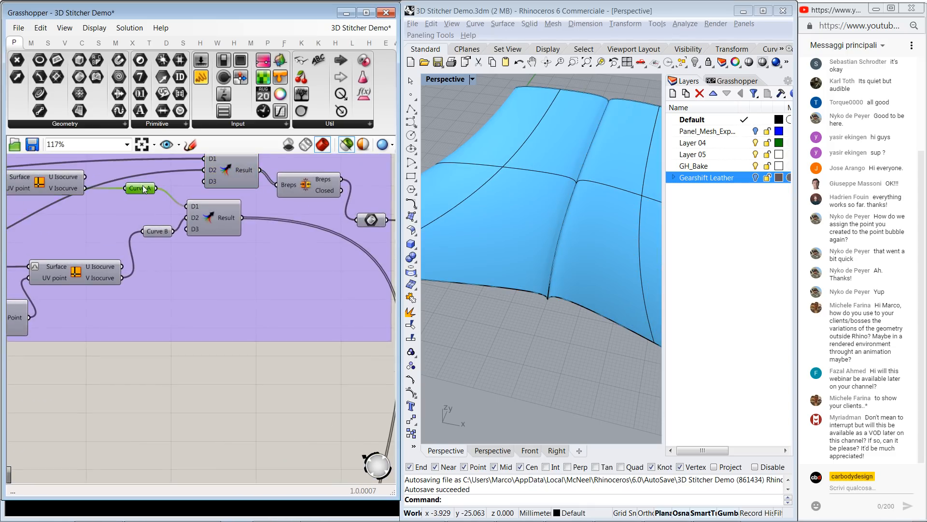
{"action": "left_click", "coordinate": [161, 236], "text": "shift"}
{"action": "right_click_drag", "start_coordinate": [571, 213], "coordinate": [539, 229]}
{"action": "scroll", "coordinate": [567, 188], "scroll_direction": "up", "scroll_amount": 3}
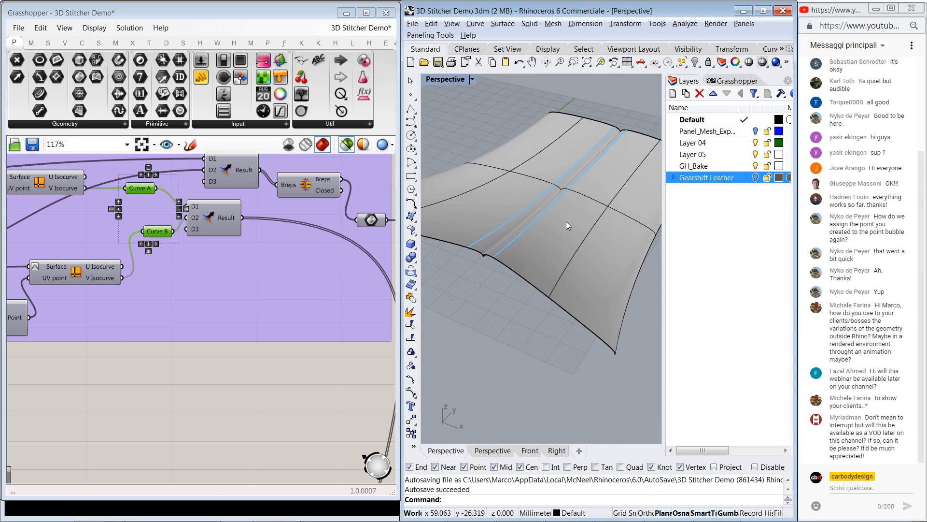
- Follow the definition to its bake component and preview the joined mesh that feeds it, clearing the selection at the end
{"action": "scroll", "coordinate": [300, 262], "scroll_direction": "down", "scroll_amount": 6}
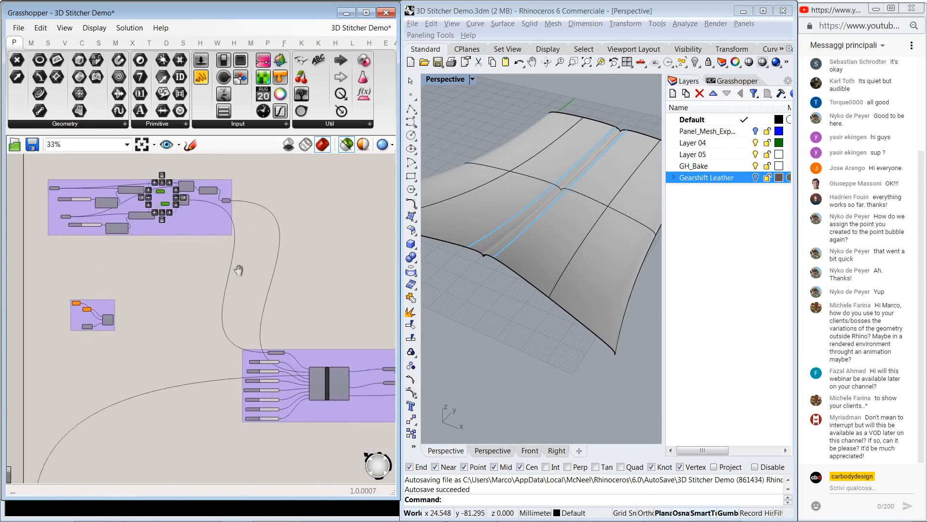
{"action": "mouse_move", "coordinate": [314, 257]}
{"action": "right_mouse_down"}
{"action": "mouse_move", "coordinate": [157, 250]}
{"action": "mouse_move", "coordinate": [222, 263]}
{"action": "mouse_move", "coordinate": [162, 246]}
{"action": "right_mouse_up"}
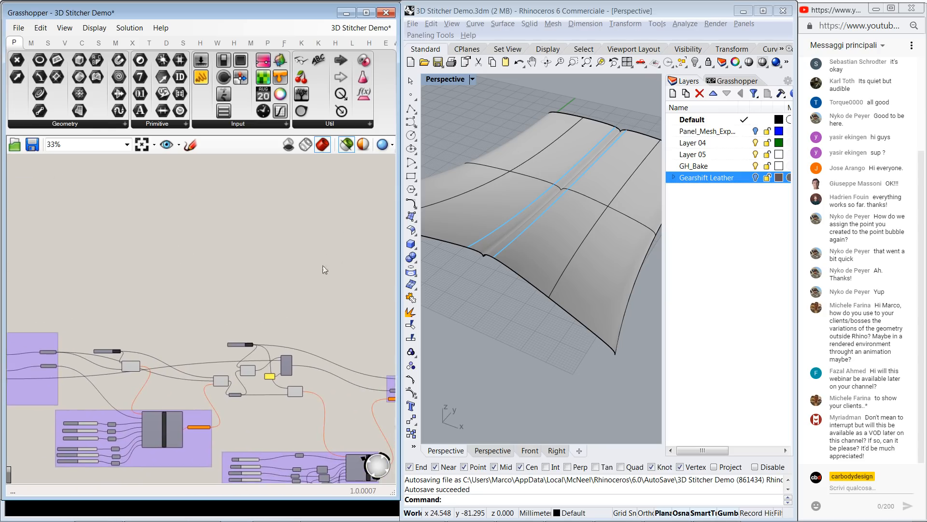
{"action": "right_click_drag", "start_coordinate": [323, 265], "coordinate": [248, 241]}
{"action": "left_click", "coordinate": [346, 144]}
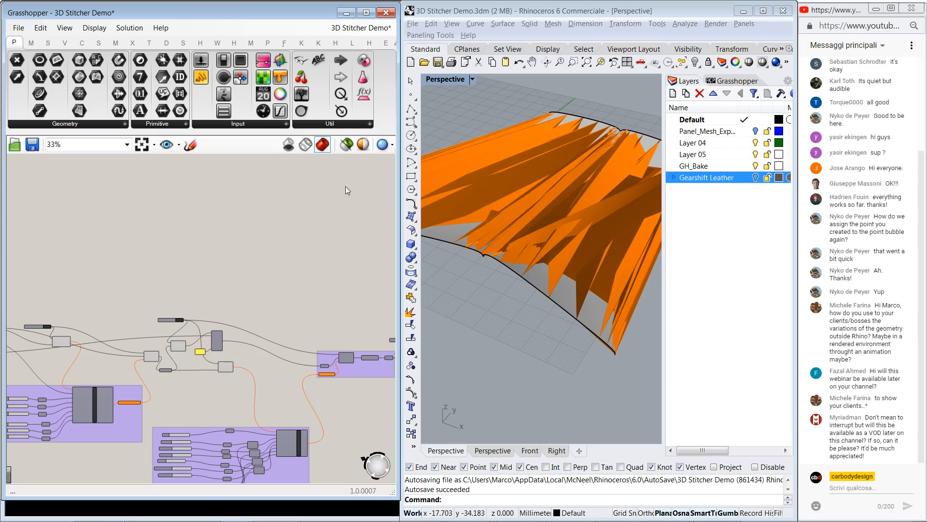
{"action": "left_click", "coordinate": [346, 144]}
{"action": "scroll", "coordinate": [253, 212], "scroll_direction": "up", "scroll_amount": 5}
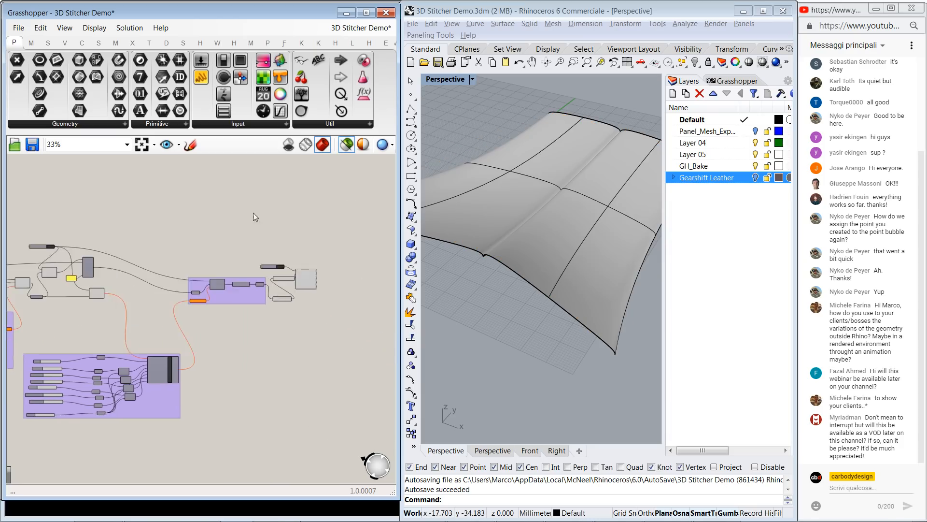
{"action": "scroll", "coordinate": [290, 268], "scroll_direction": "up", "scroll_amount": 3}
{"action": "left_click", "coordinate": [274, 308]}
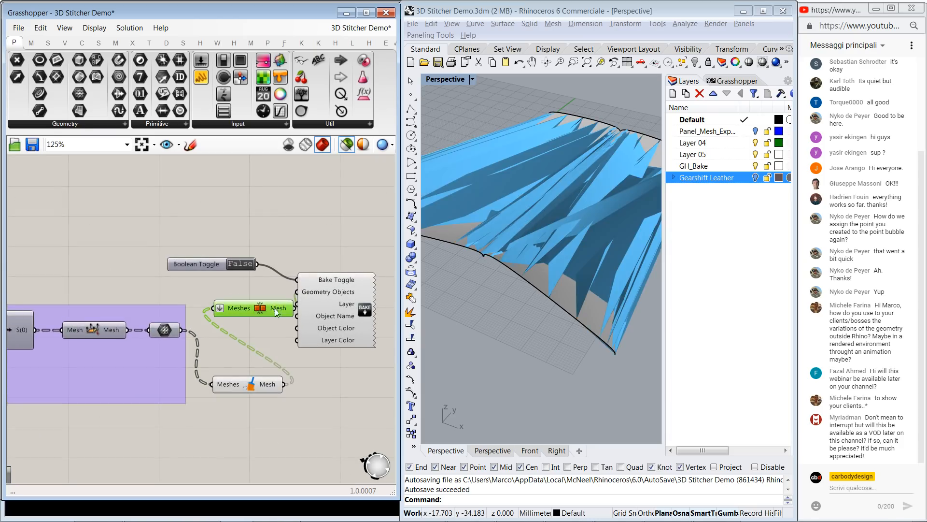
{"action": "left_click", "coordinate": [278, 196]}
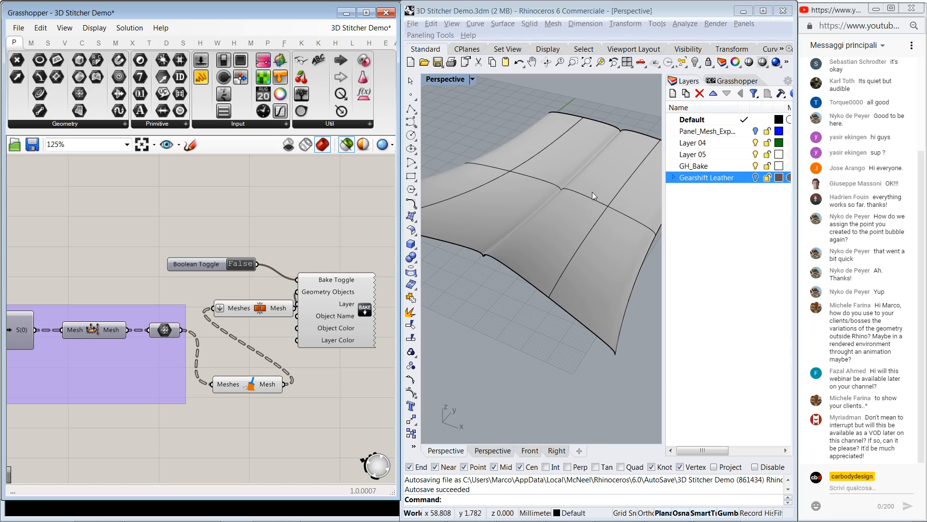
- Make the Gearshift Leather layer visible and examine the cross stitches on the gearshift knob up close
{"action": "left_click", "coordinate": [756, 178]}
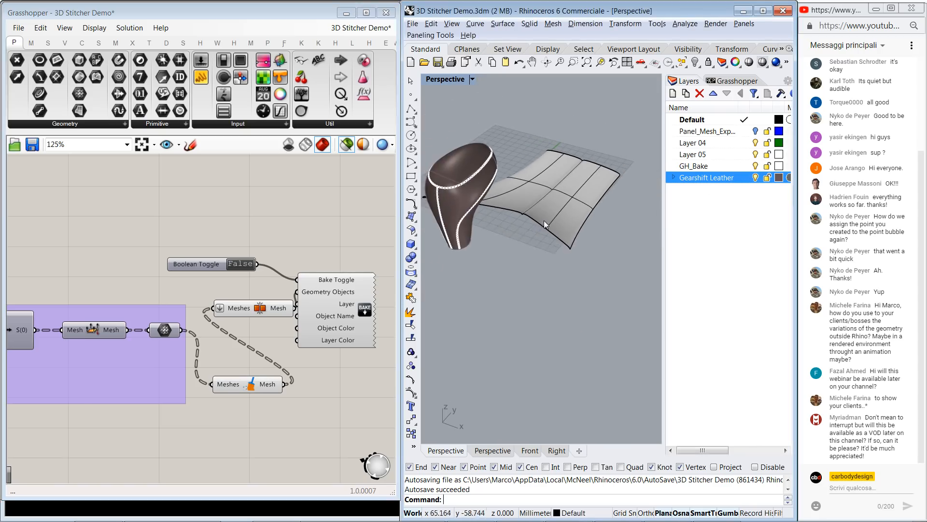
{"action": "scroll", "coordinate": [517, 157], "scroll_direction": "up", "scroll_amount": 6}
{"action": "scroll", "coordinate": [517, 157], "scroll_direction": "up", "scroll_amount": 5}
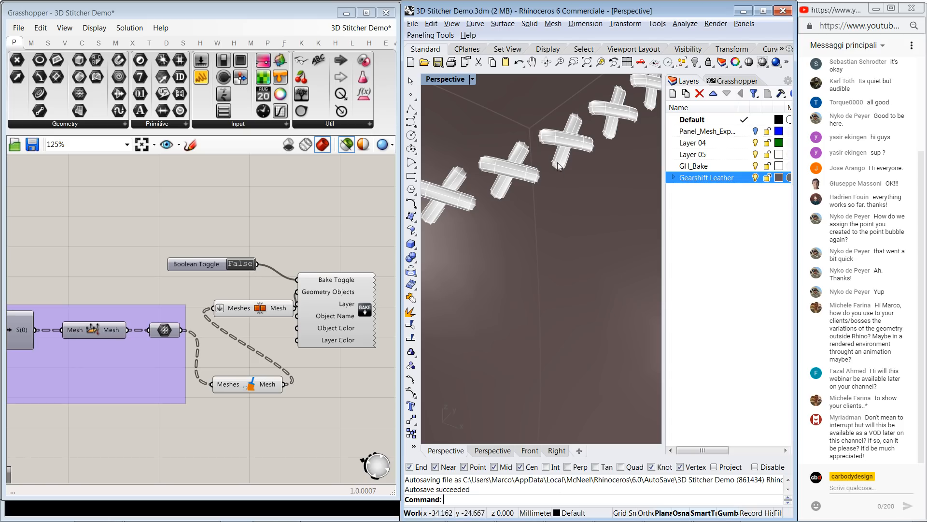
{"action": "scroll", "coordinate": [558, 165], "scroll_direction": "down", "scroll_amount": 10}
{"action": "right_click_drag", "start_coordinate": [586, 166], "coordinate": [499, 172]}
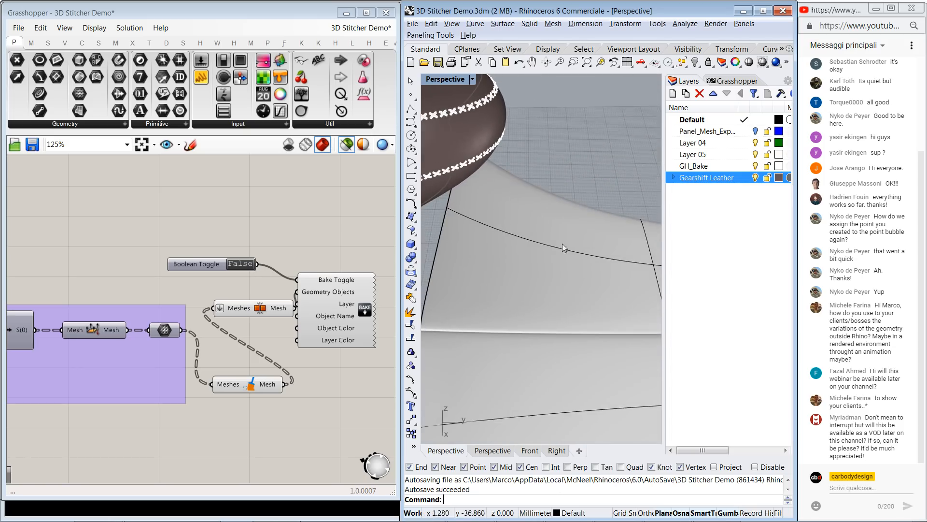
{"action": "scroll", "coordinate": [562, 244], "scroll_direction": "down", "scroll_amount": 6}
{"action": "right_click_drag", "start_coordinate": [558, 246], "coordinate": [530, 177], "text": "shift"}
{"action": "right_click_drag", "start_coordinate": [593, 203], "coordinate": [485, 175]}
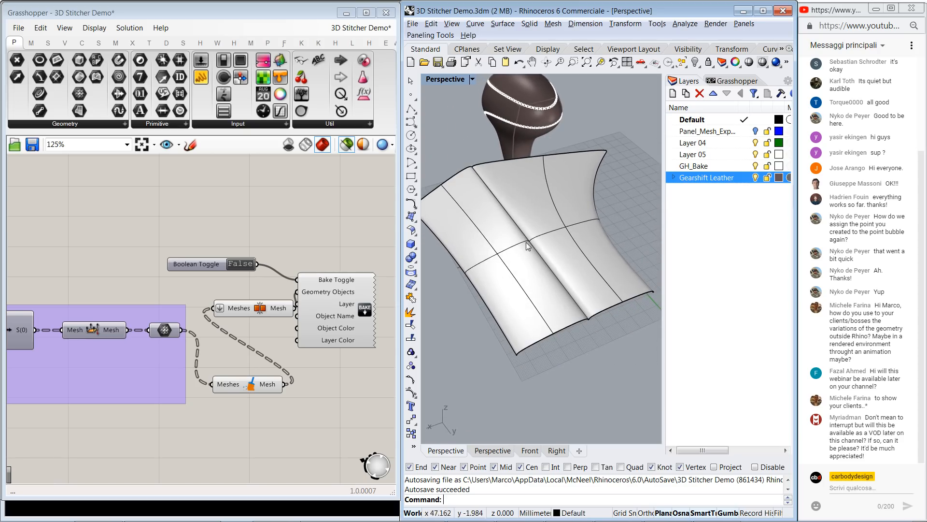
- Select the group containing the stitch-curve cluster and temporarily show the unfiltered preview of the whole definition
{"action": "scroll", "coordinate": [251, 219], "scroll_direction": "down", "scroll_amount": 5}
{"action": "right_click_drag", "start_coordinate": [127, 228], "coordinate": [305, 215]}
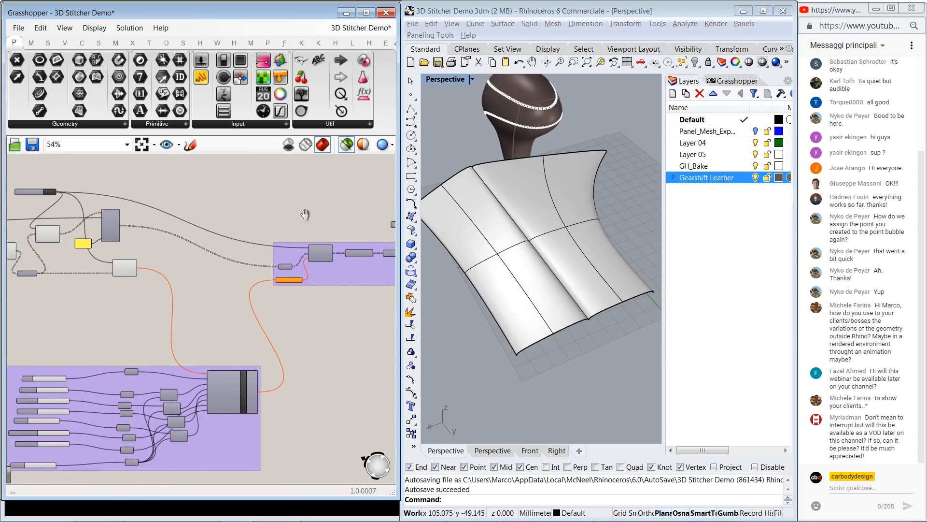
{"action": "right_click_drag", "start_coordinate": [168, 214], "coordinate": [321, 222]}
{"action": "scroll", "coordinate": [167, 241], "scroll_direction": "down", "scroll_amount": 2}
{"action": "right_click_drag", "start_coordinate": [94, 242], "coordinate": [176, 236]}
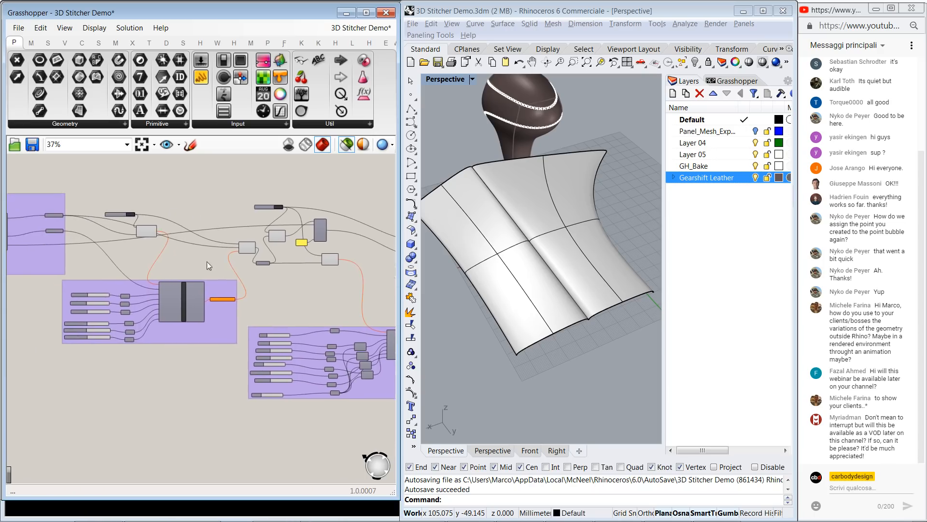
{"action": "scroll", "coordinate": [207, 265], "scroll_direction": "up", "scroll_amount": 4}
{"action": "right_click_drag", "start_coordinate": [228, 302], "coordinate": [280, 276]}
{"action": "right_click_drag", "start_coordinate": [128, 229], "coordinate": [213, 276]}
{"action": "left_click", "coordinate": [107, 216]}
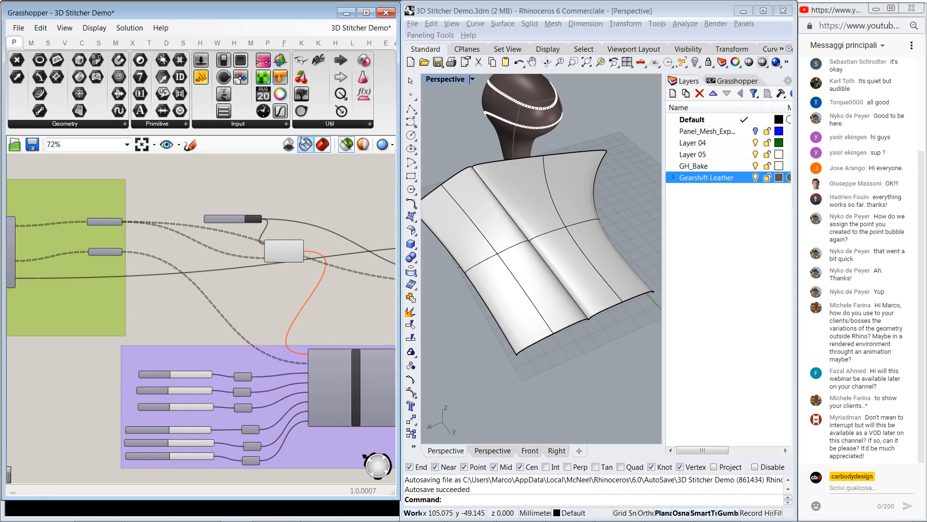
{"action": "left_click", "coordinate": [347, 144]}
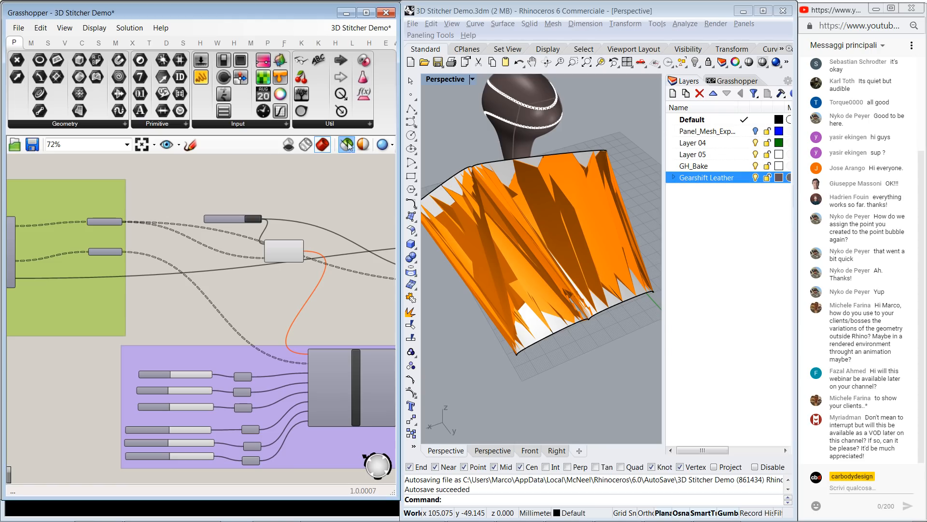
{"action": "left_click", "coordinate": [348, 145]}
- Select the Stitching Base Crv parameter to examine the base stitch lines along the seam, and display the definition's published stitch controls
{"action": "scroll", "coordinate": [236, 217], "scroll_direction": "down", "scroll_amount": 4}
{"action": "right_click_drag", "start_coordinate": [176, 219], "coordinate": [266, 255]}
{"action": "scroll", "coordinate": [261, 244], "scroll_direction": "up", "scroll_amount": 4}
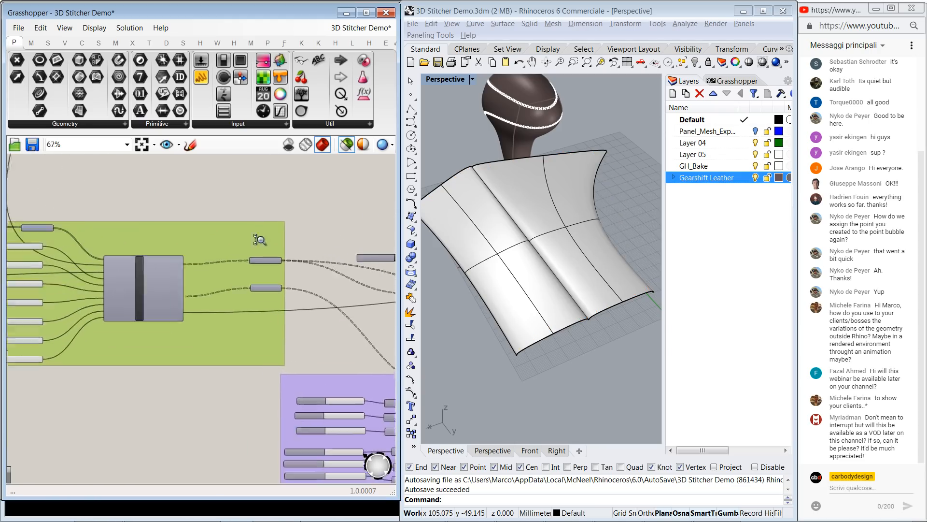
{"action": "scroll", "coordinate": [259, 240], "scroll_direction": "up", "scroll_amount": 3}
{"action": "left_click", "coordinate": [268, 266]}
{"action": "scroll", "coordinate": [544, 226], "scroll_direction": "up", "scroll_amount": 5}
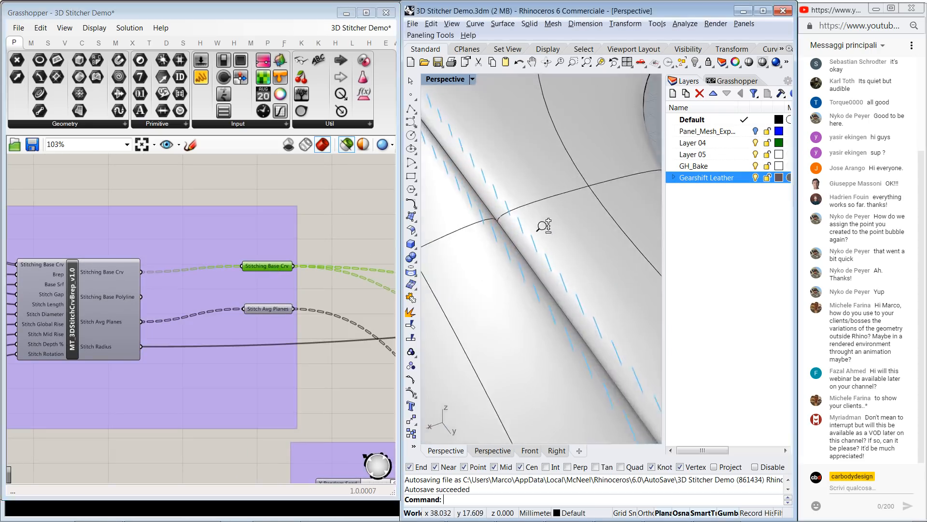
{"action": "scroll", "coordinate": [545, 226], "scroll_direction": "down", "scroll_amount": 5}
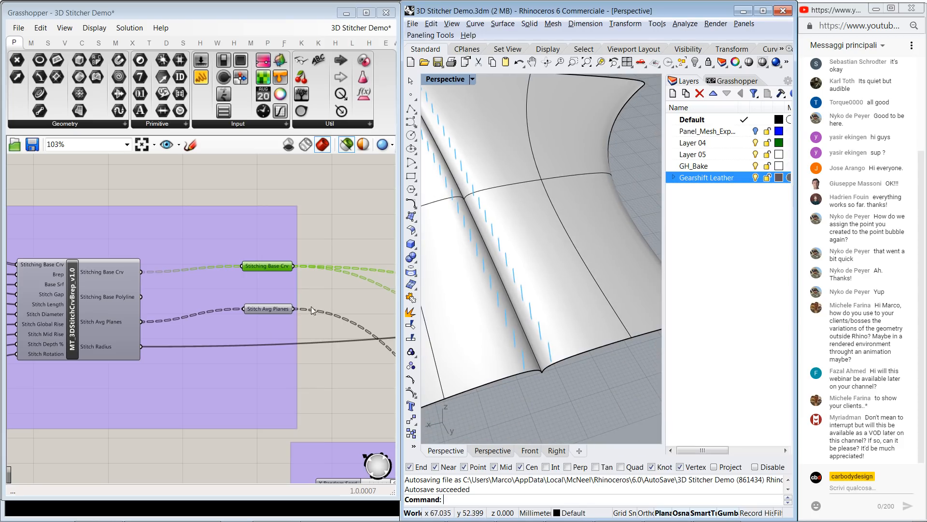
{"action": "left_click", "coordinate": [737, 82]}
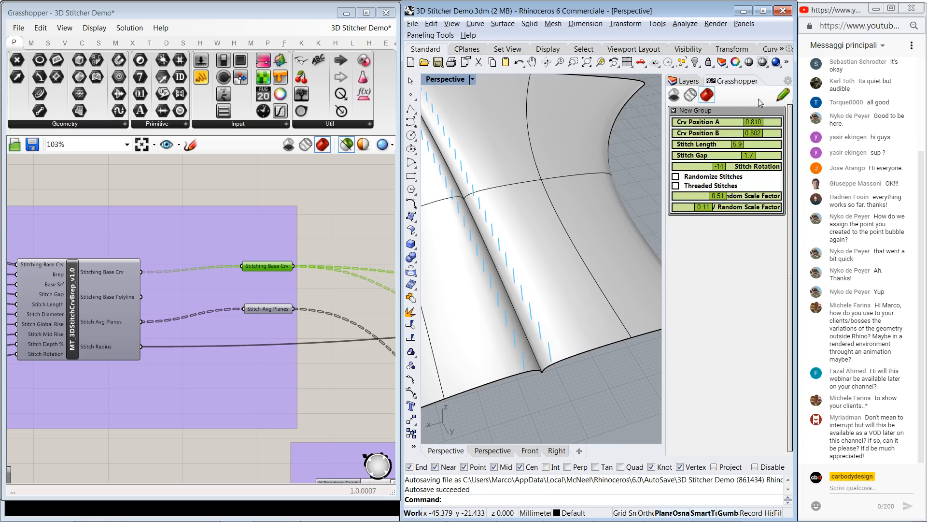
- Select the component that meshes the stitch curves and examine its plain capsule-shaped stitches up close along the seam
{"action": "scroll", "coordinate": [254, 251], "scroll_direction": "down", "scroll_amount": 4}
{"action": "scroll", "coordinate": [345, 271], "scroll_direction": "up", "scroll_amount": 6}
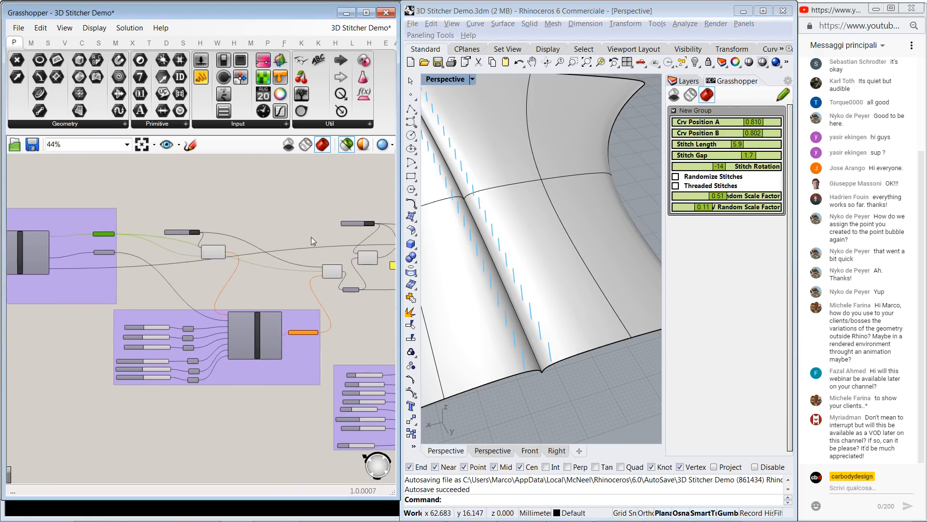
{"action": "left_click", "coordinate": [221, 281]}
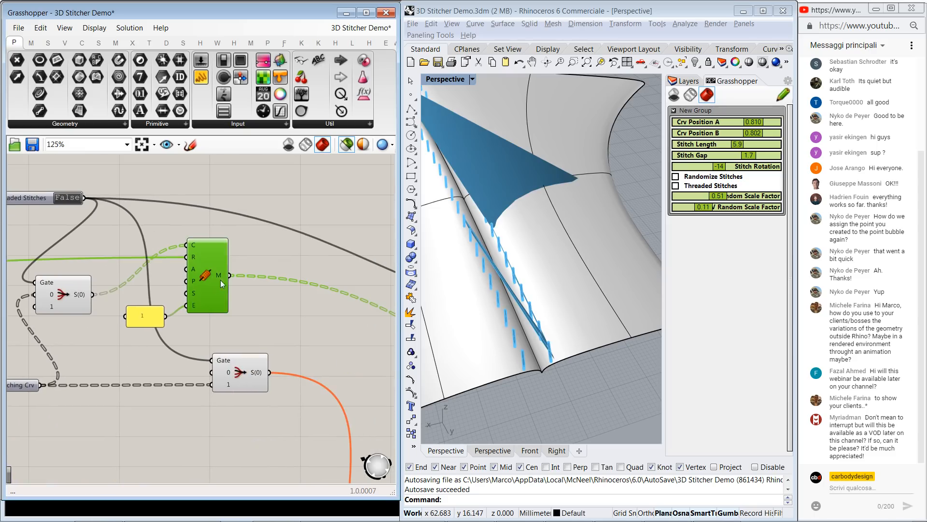
{"action": "scroll", "coordinate": [504, 278], "scroll_direction": "up", "scroll_amount": 10}
{"action": "right_click_drag", "start_coordinate": [500, 265], "coordinate": [540, 244], "text": "shift"}
{"action": "scroll", "coordinate": [474, 255], "scroll_direction": "up", "scroll_amount": 5}
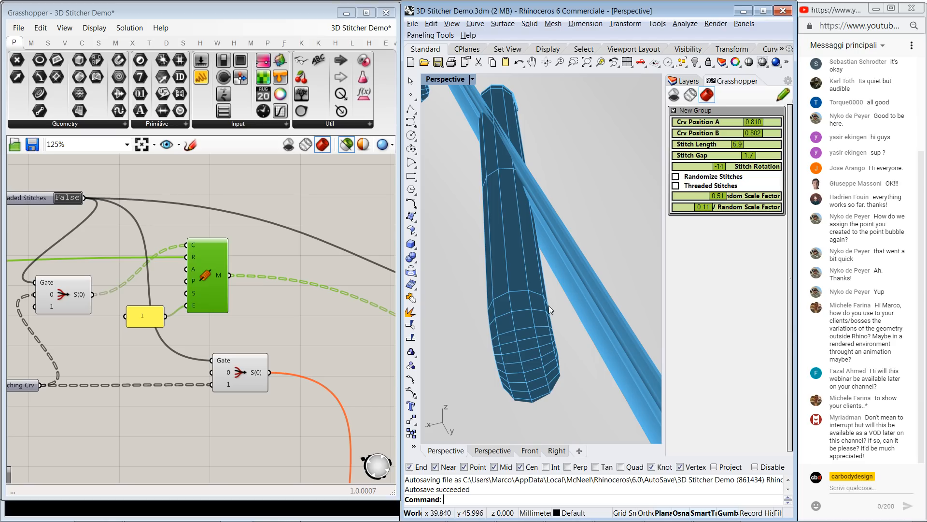
{"action": "scroll", "coordinate": [496, 252], "scroll_direction": "down", "scroll_amount": 12}
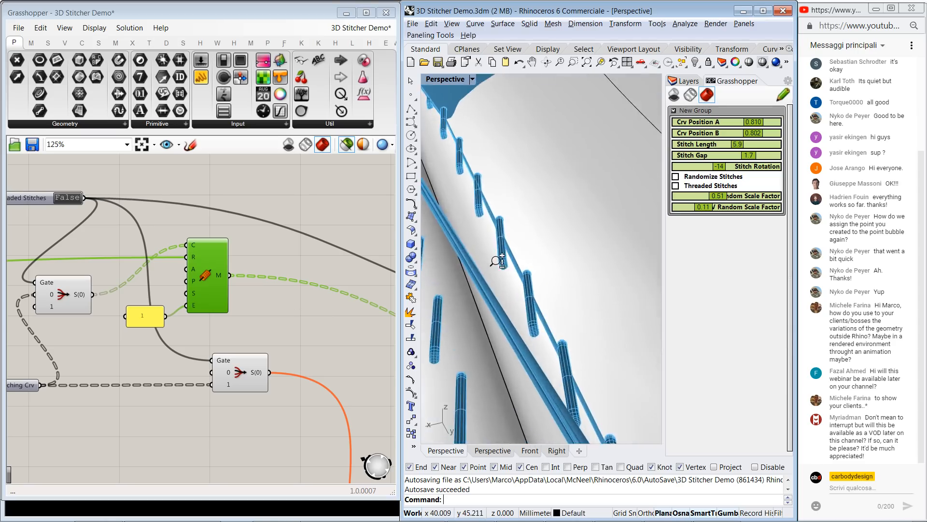
{"action": "scroll", "coordinate": [496, 252], "scroll_direction": "up", "scroll_amount": 6}
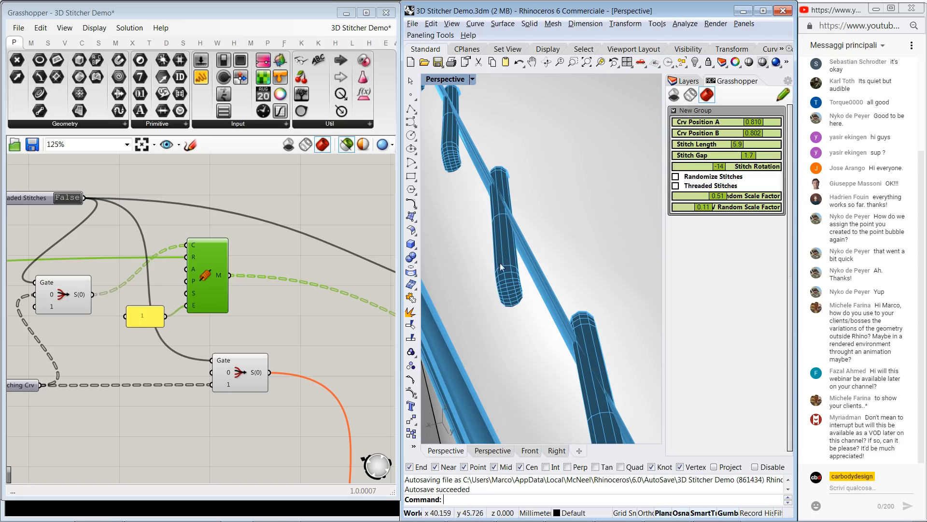
{"action": "scroll", "coordinate": [266, 269], "scroll_direction": "down", "scroll_amount": 5}
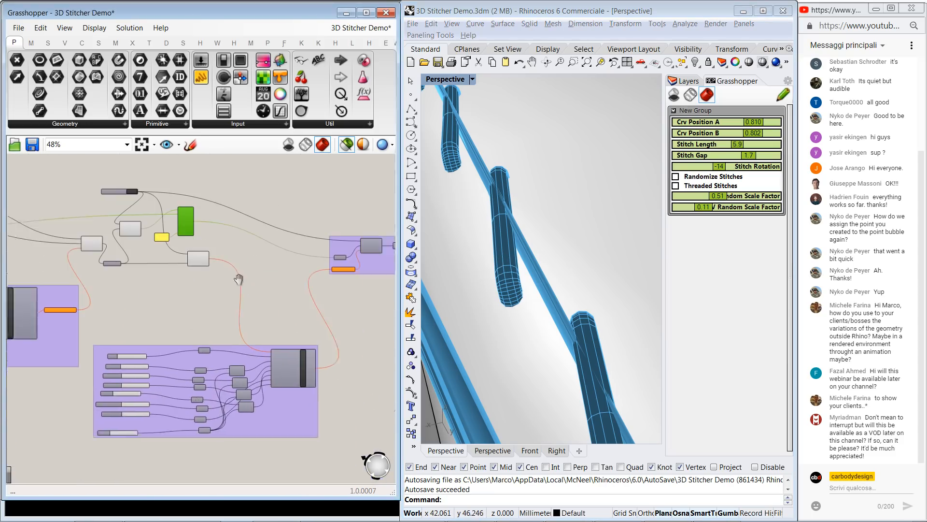
- Enable Threaded Stitches and select the final mesh parameter after the gate to inspect its output along the seam
{"action": "right_click_drag", "start_coordinate": [345, 246], "coordinate": [228, 261]}
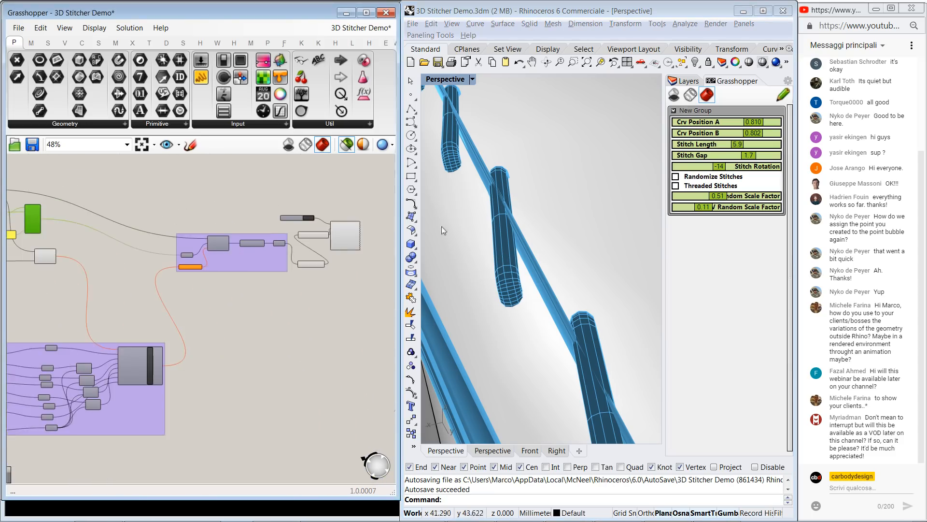
{"action": "left_click", "coordinate": [675, 186]}
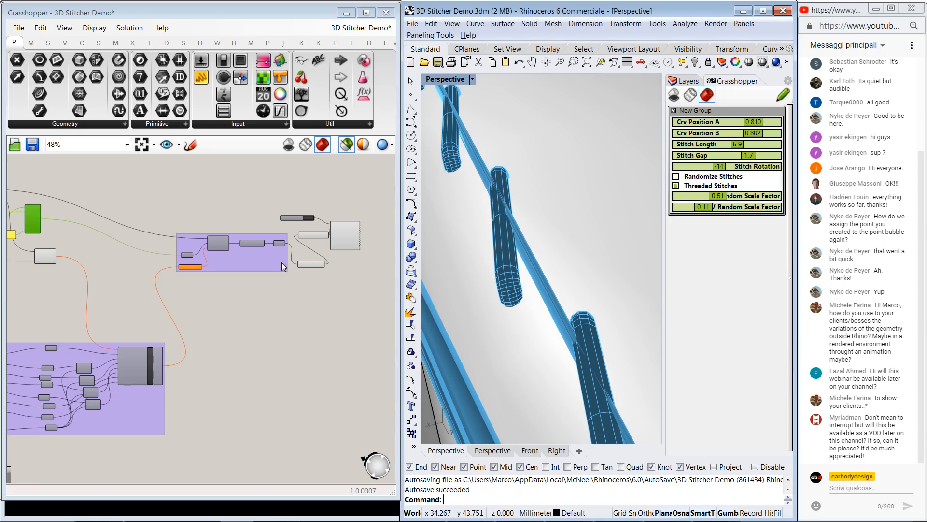
{"action": "scroll", "coordinate": [283, 247], "scroll_direction": "up", "scroll_amount": 6}
{"action": "left_click", "coordinate": [295, 238]}
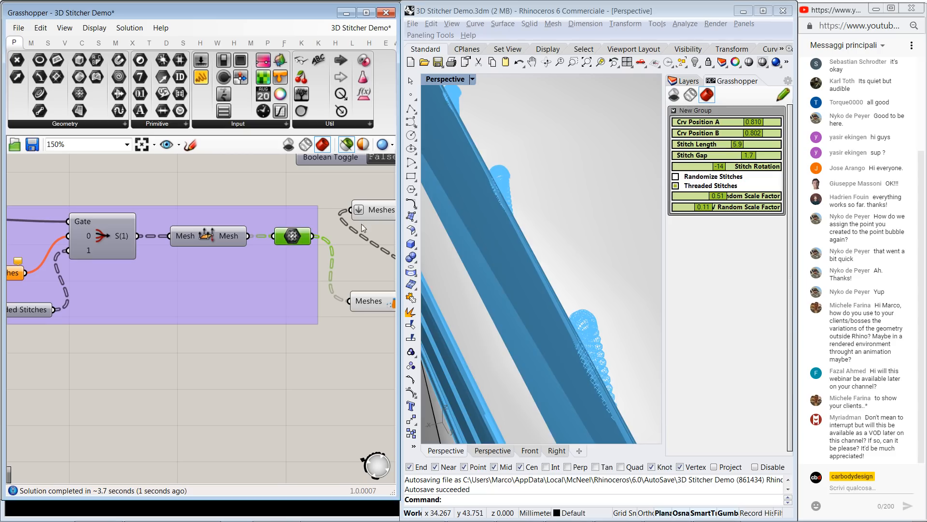
{"action": "right_click_drag", "start_coordinate": [349, 243], "coordinate": [336, 282]}
{"action": "scroll", "coordinate": [535, 261], "scroll_direction": "down", "scroll_amount": 5}
{"action": "scroll", "coordinate": [516, 152], "scroll_direction": "up", "scroll_amount": 8}
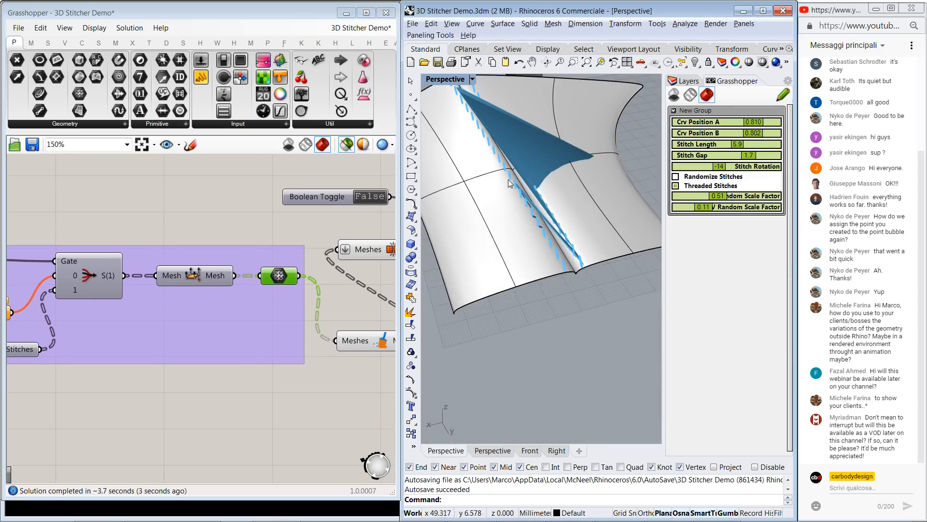
{"action": "scroll", "coordinate": [516, 152], "scroll_direction": "down", "scroll_amount": 6}
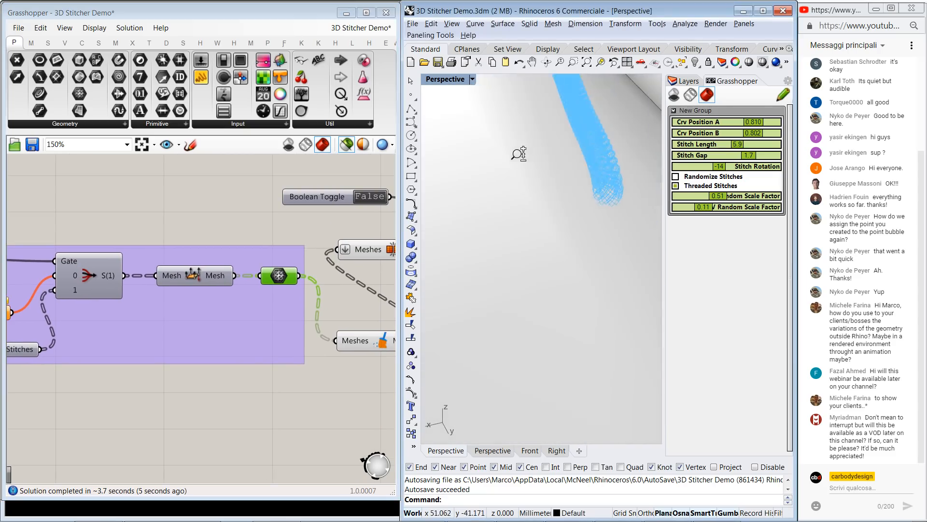
- Select the upper Meshes component fed by the final mesh and examine the twisted-thread stitches up close and along the whole seam
{"action": "left_click", "coordinate": [376, 251]}
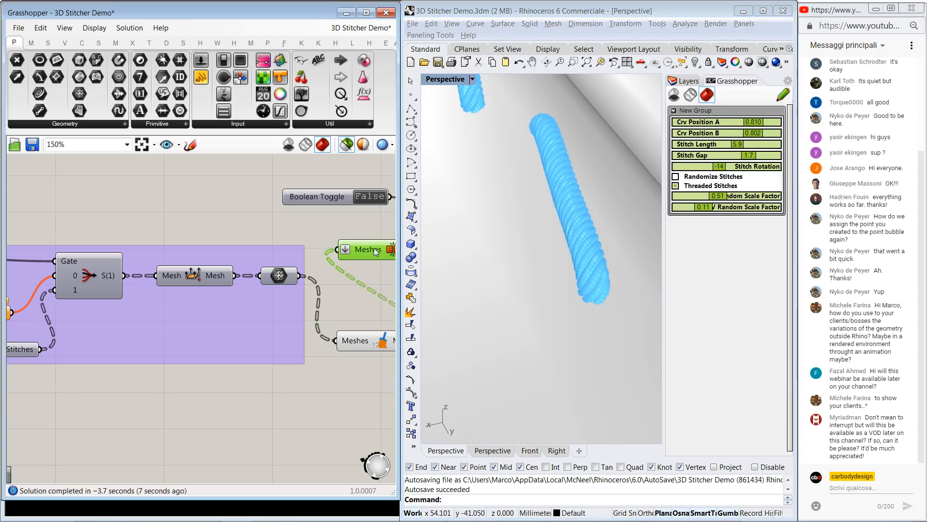
{"action": "scroll", "coordinate": [581, 209], "scroll_direction": "down", "scroll_amount": 3}
{"action": "scroll", "coordinate": [581, 209], "scroll_direction": "down", "scroll_amount": 5}
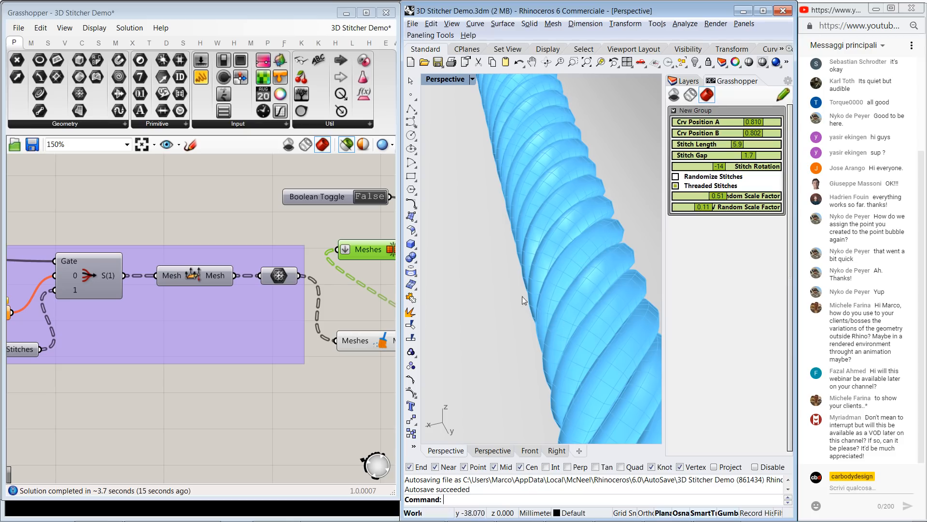
{"action": "scroll", "coordinate": [541, 207], "scroll_direction": "up", "scroll_amount": 5}
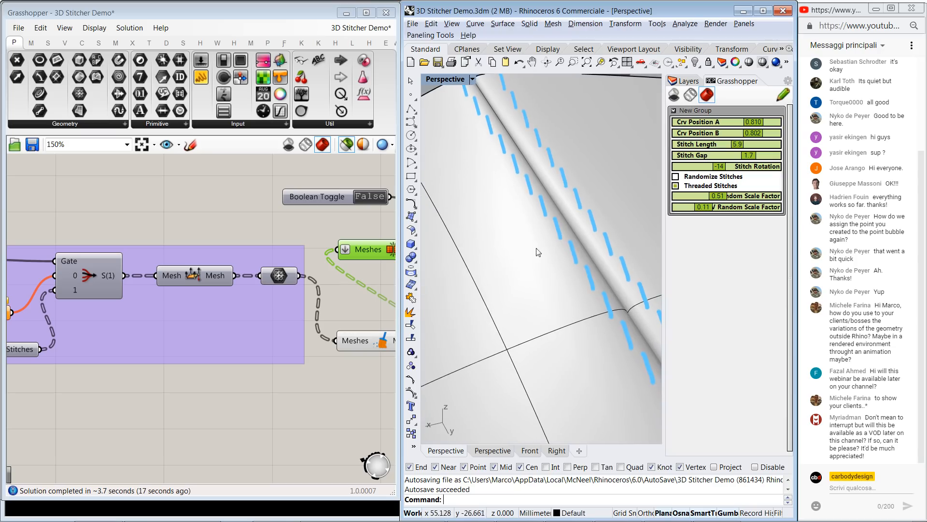
{"action": "scroll", "coordinate": [485, 205], "scroll_direction": "down", "scroll_amount": 3}
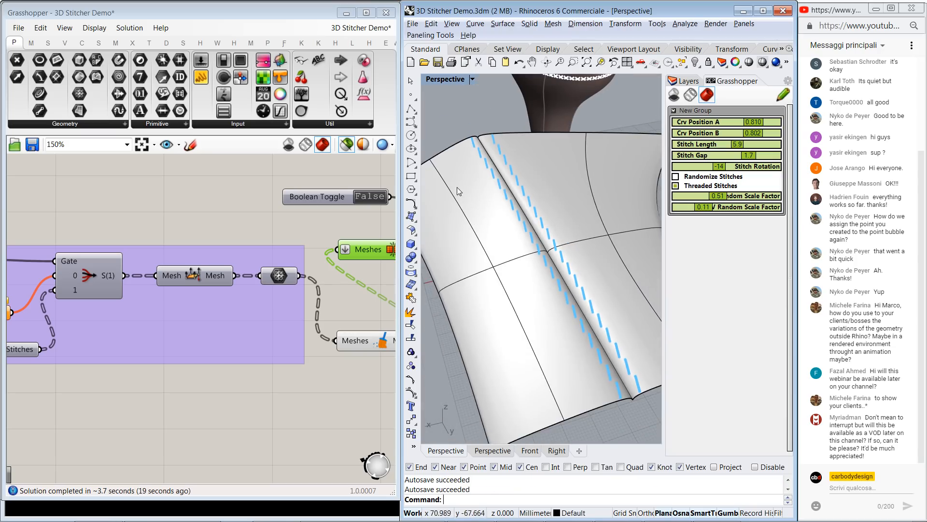
- Show the control points of both leather surfaces and move the points at the seam's far end to reshape it
{"action": "left_click", "coordinate": [457, 187]}
{"action": "left_click", "coordinate": [519, 150], "text": "shift"}
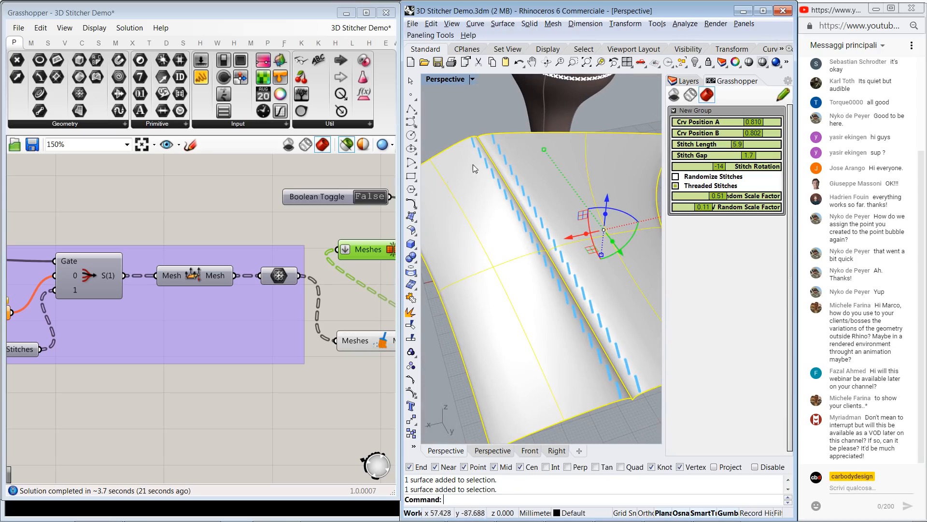
{"action": "key", "text": "F10"}
{"action": "left_click_drag", "start_coordinate": [449, 111], "coordinate": [513, 167]}
{"action": "left_click_drag", "start_coordinate": [494, 125], "coordinate": [480, 121]}
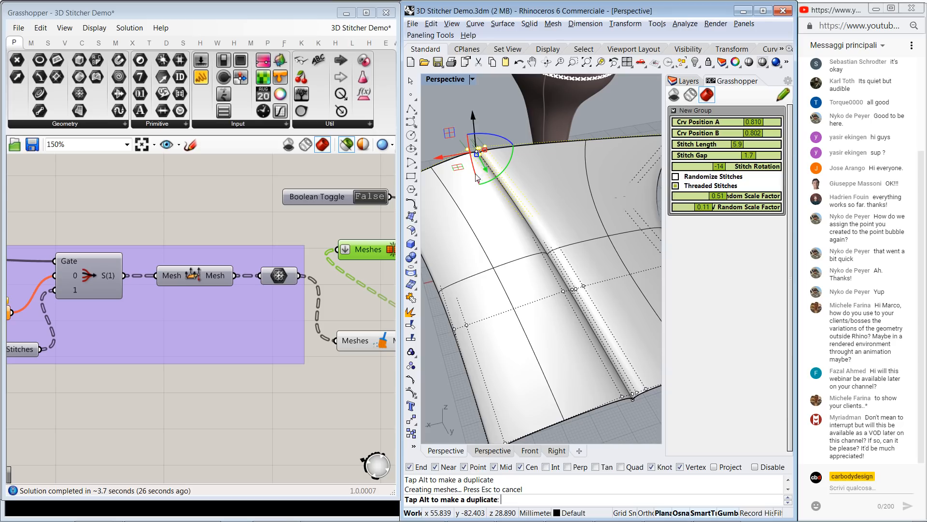
{"action": "left_click_drag", "start_coordinate": [472, 171], "coordinate": [469, 174]}
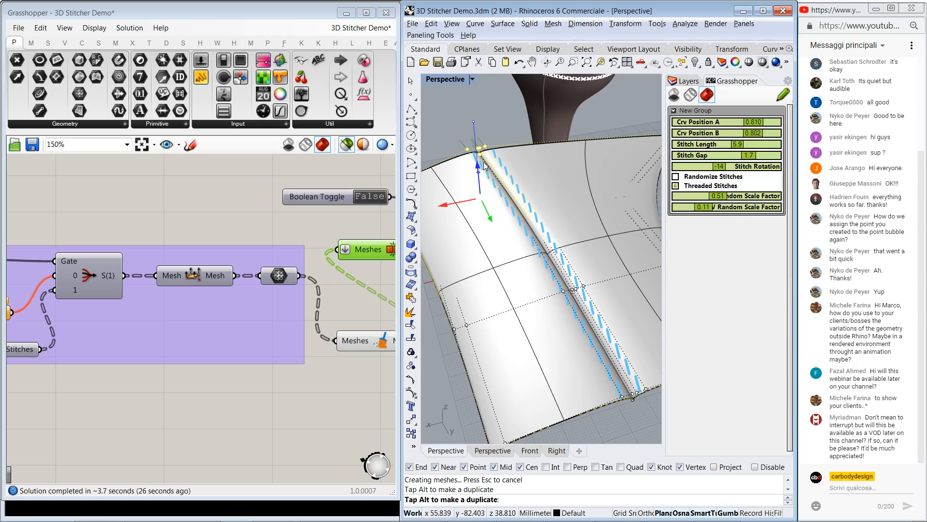
- Clear the control-point selection and examine the threaded stitches on the reshaped seam up close
{"action": "key", "text": "Escape"}
{"action": "right_click_drag", "start_coordinate": [483, 164], "coordinate": [512, 132]}
{"action": "key", "text": "Escape"}
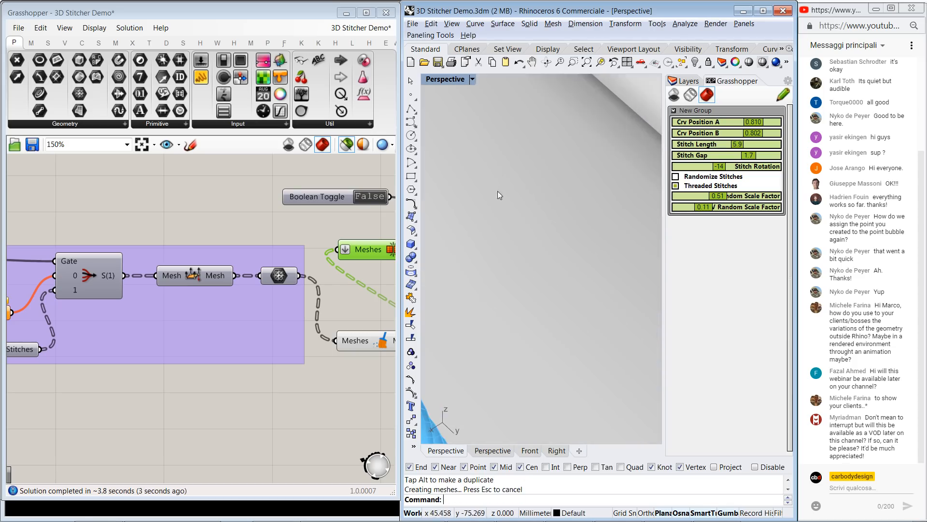
{"action": "scroll", "coordinate": [498, 190], "scroll_direction": "down", "scroll_amount": 5}
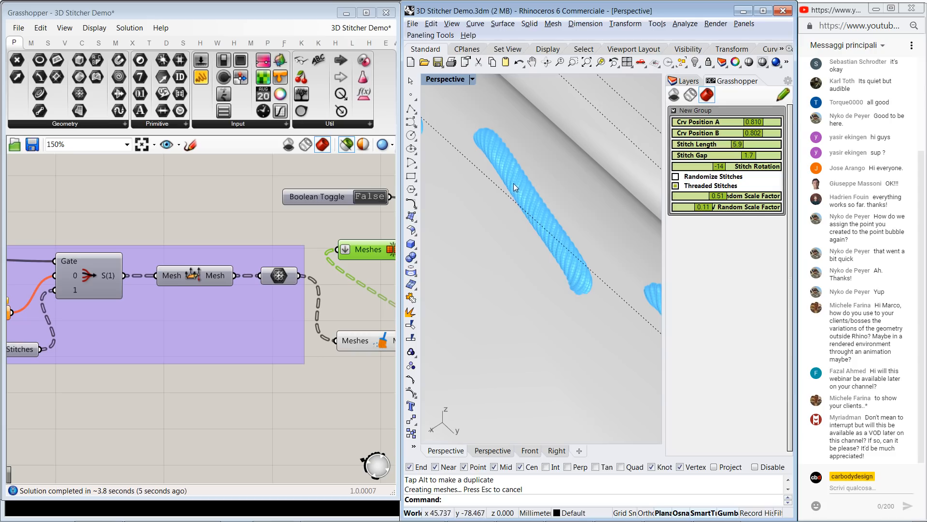
{"action": "scroll", "coordinate": [513, 184], "scroll_direction": "down", "scroll_amount": 3}
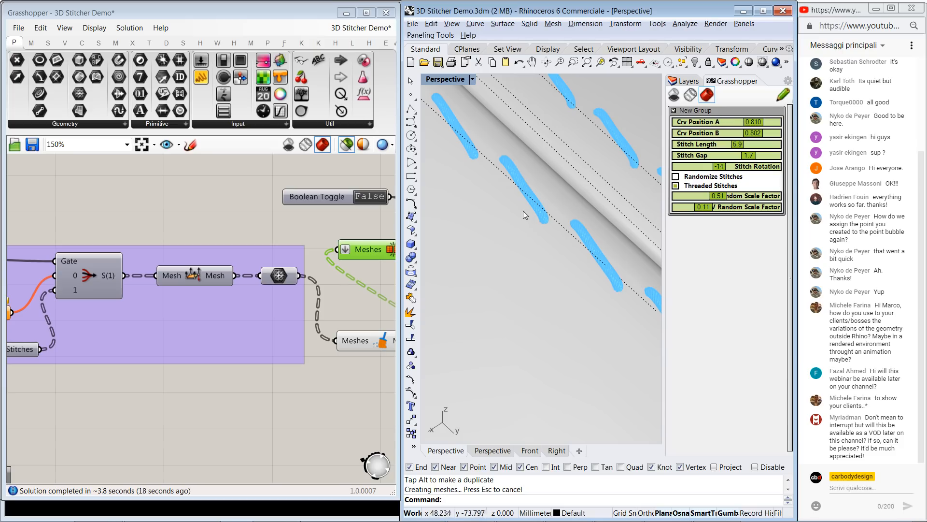
- Switch to IrfanView and browse the example renders forward to the lattice vase image 67.jpg
{"action": "key", "text": "alt+Tab"}
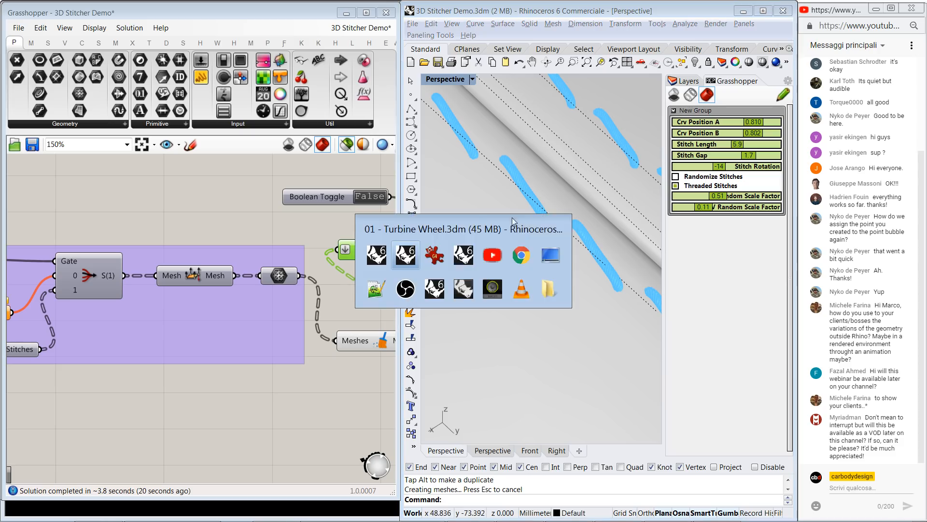
{"action": "key", "text": "Right"}
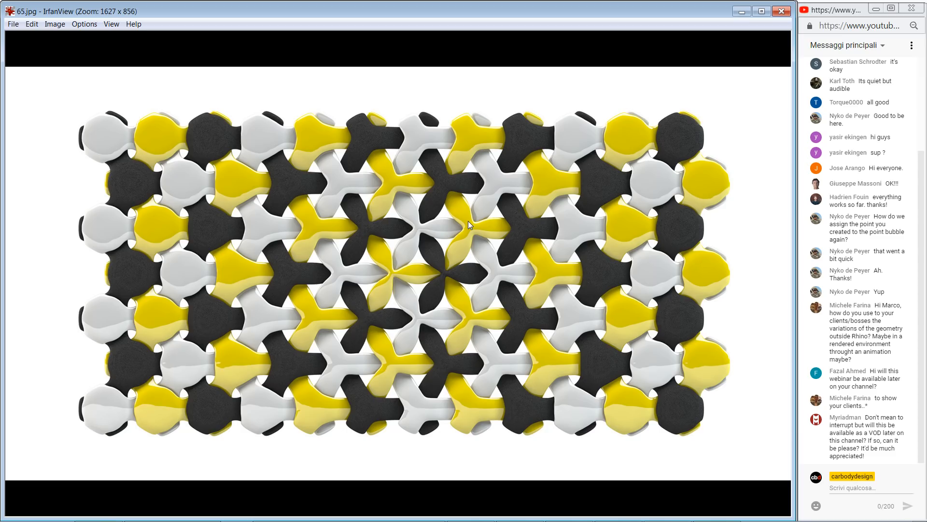
{"action": "key", "text": "Right"}
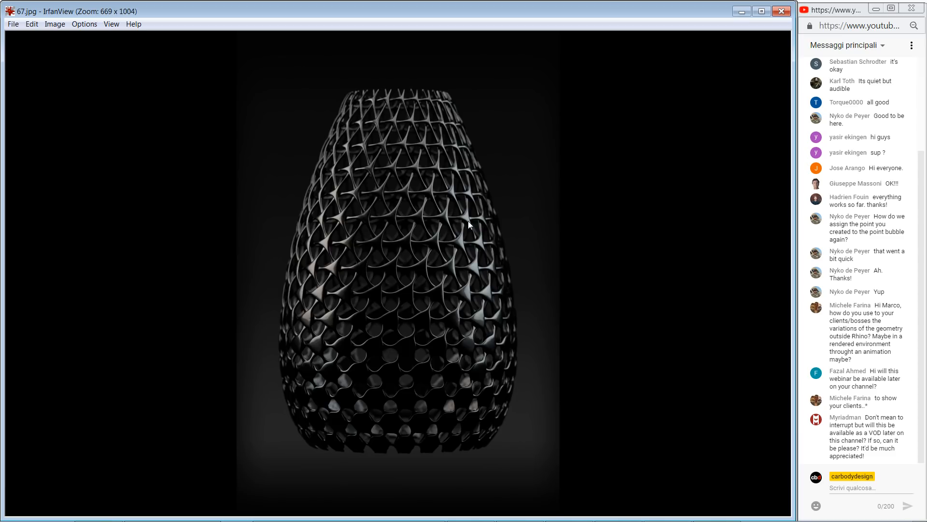